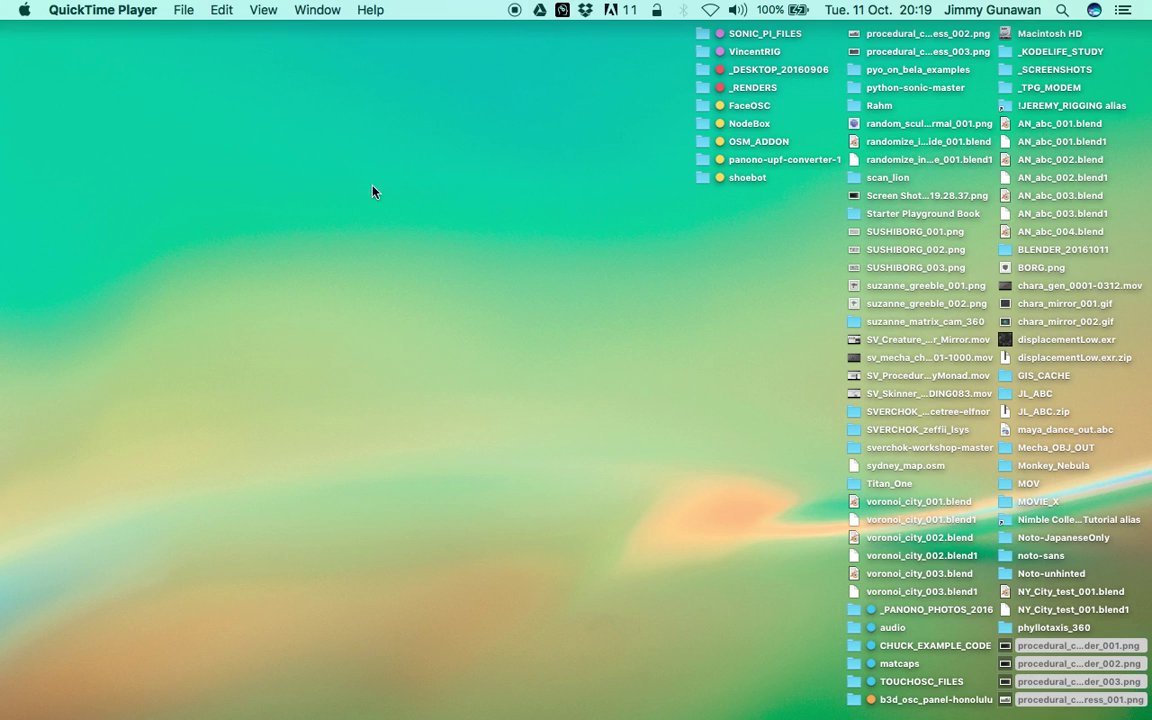
Switch to Blender and move the camera and the lamp together to layer 2.
{"action": "key", "text": "ctrl+Right"}
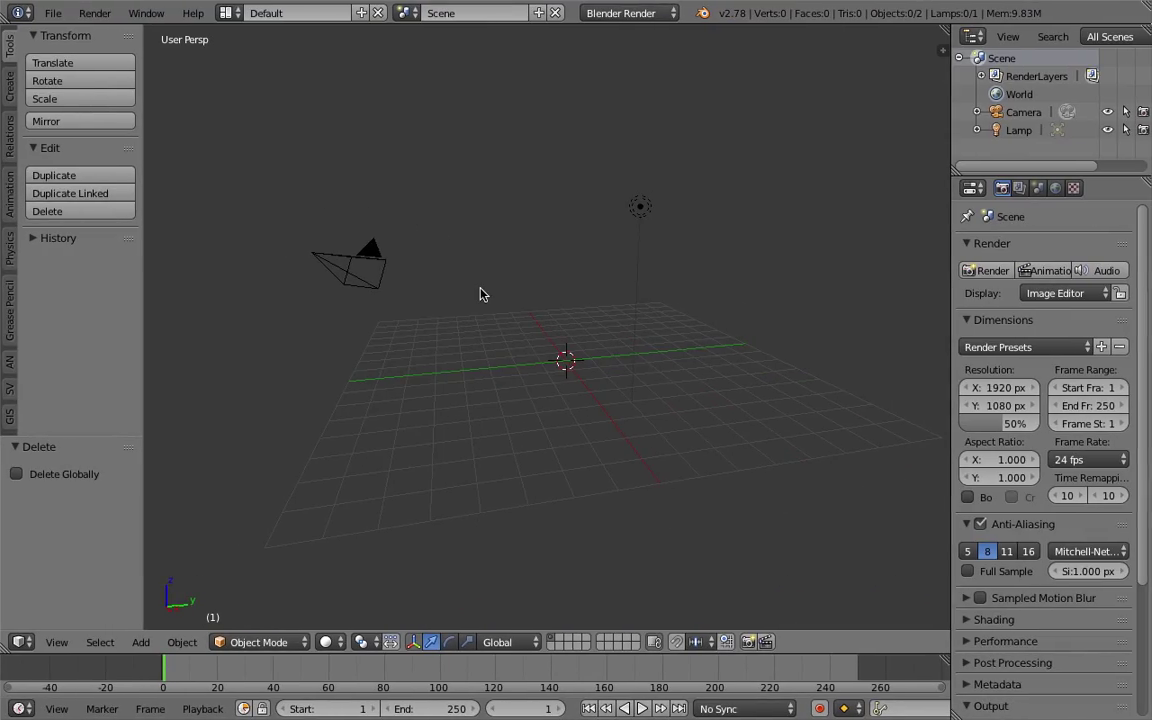
{"action": "mouse_move", "coordinate": [496, 291]}
{"action": "middle_mouse_down"}
{"action": "mouse_move", "coordinate": [476, 286]}
{"action": "mouse_move", "coordinate": [451, 305]}
{"action": "mouse_move", "coordinate": [454, 283]}
{"action": "mouse_move", "coordinate": [504, 281]}
{"action": "middle_mouse_up"}
{"action": "right_click", "coordinate": [370, 210]}
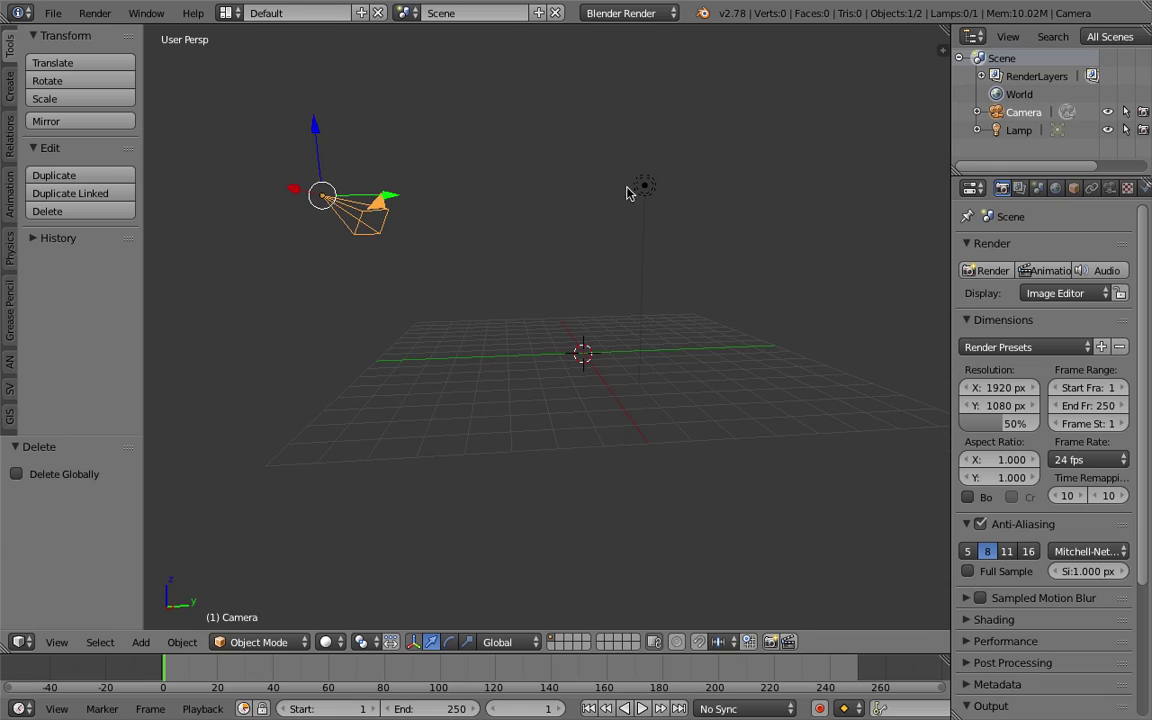
{"action": "right_click", "coordinate": [644, 186], "text": "shift"}
{"action": "key", "text": "m"}
{"action": "key", "text": "2"}
{"action": "left_click", "coordinate": [532, 149]}
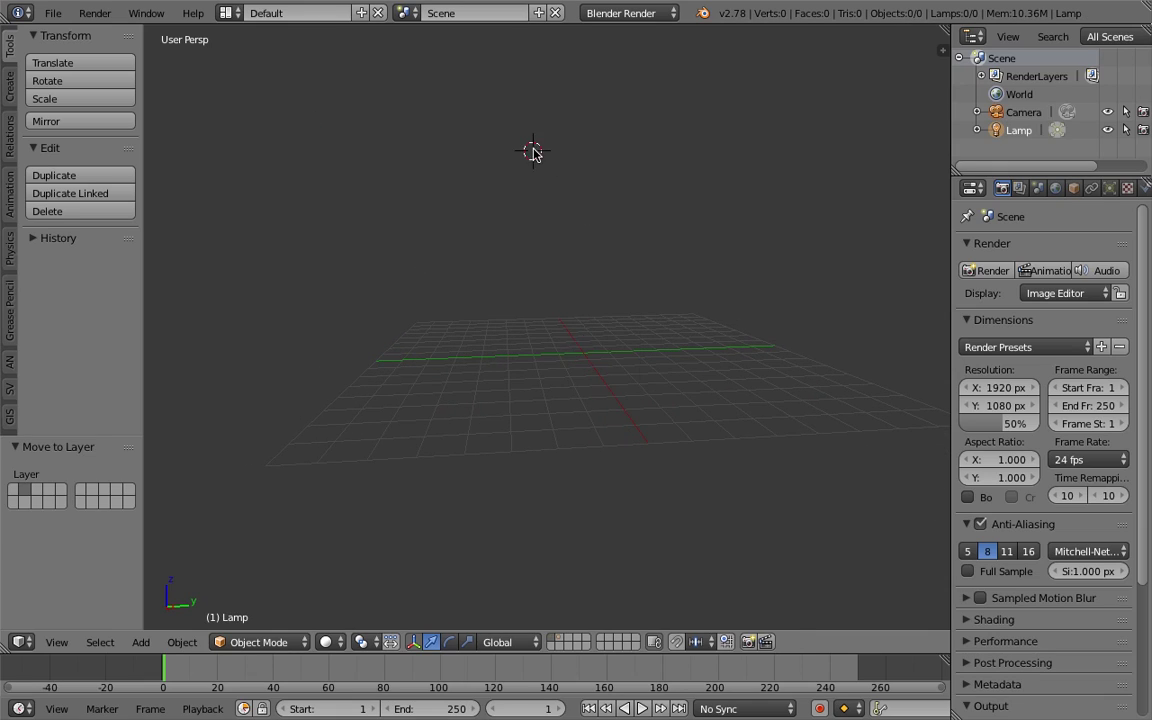
{"action": "middle_click_drag", "start_coordinate": [532, 149], "coordinate": [517, 158]}
{"action": "middle_click_drag", "start_coordinate": [405, 135], "coordinate": [646, 184]}
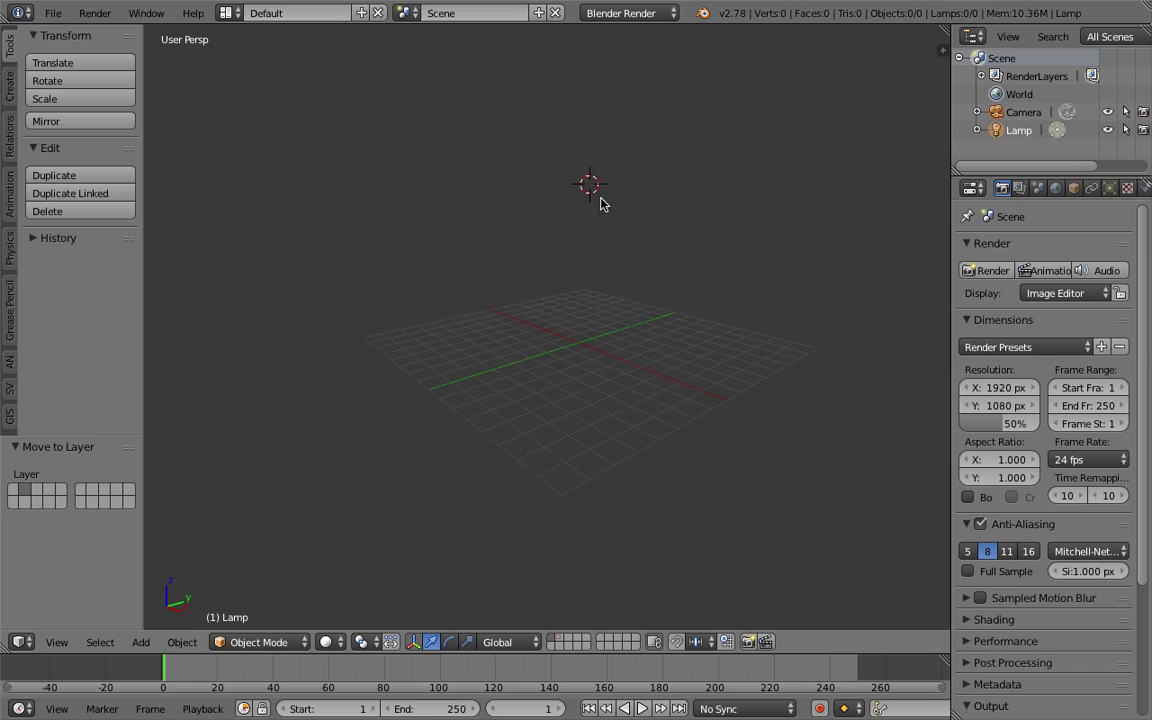
{"action": "middle_click_drag", "start_coordinate": [560, 185], "coordinate": [504, 198]}
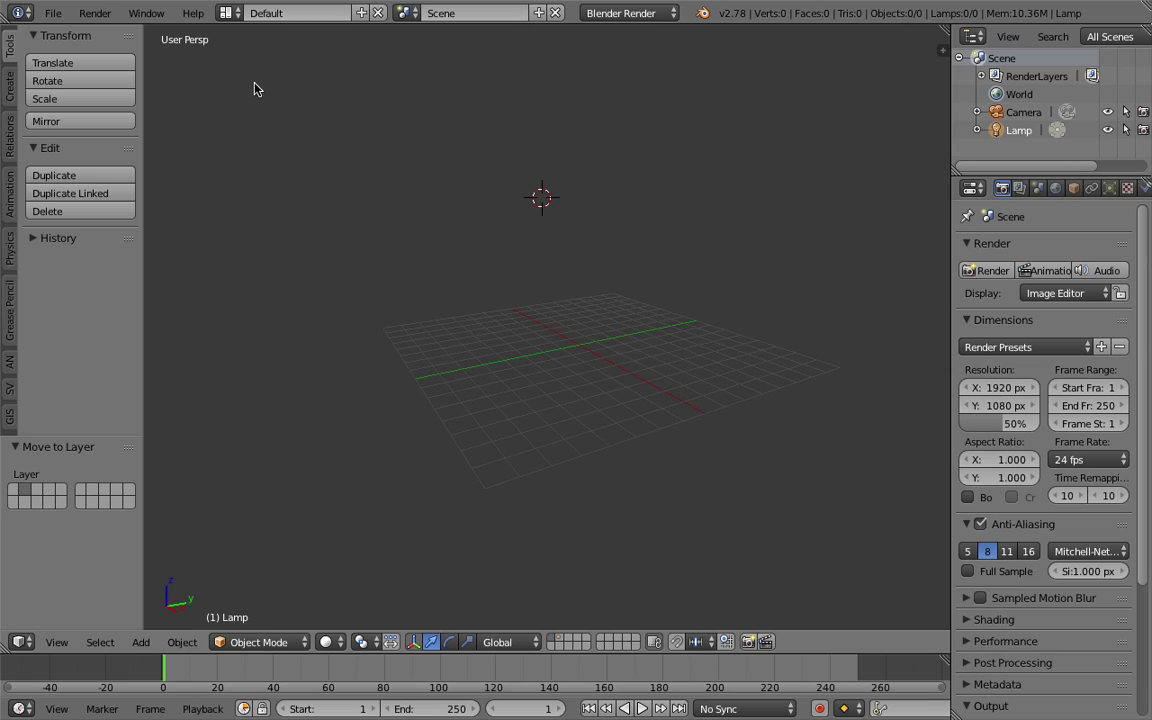
Change the screen layout to Compositing and enlarge the 3D view by shrinking the node editor and the image editor.
{"action": "left_click", "coordinate": [226, 13]}
{"action": "left_click", "coordinate": [252, 76]}
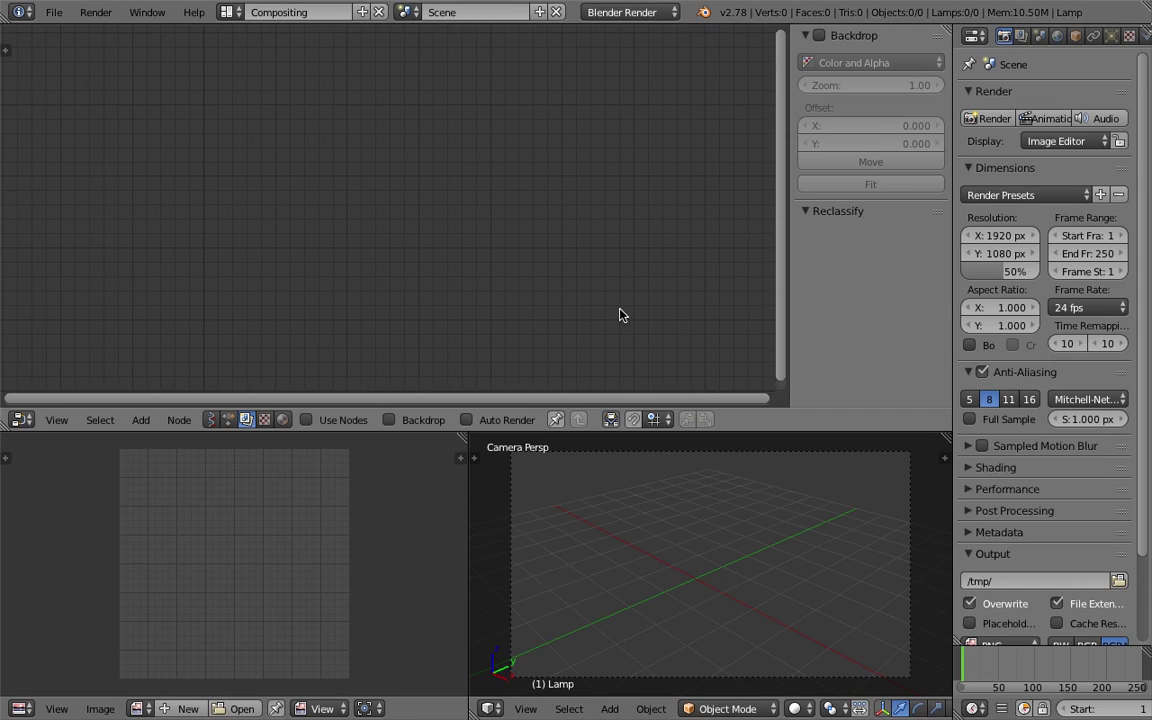
{"action": "left_click_drag", "start_coordinate": [607, 432], "coordinate": [615, 301]}
{"action": "mouse_move", "coordinate": [641, 432]}
{"action": "middle_mouse_down"}
{"action": "mouse_move", "coordinate": [625, 465]}
{"action": "mouse_move", "coordinate": [647, 438]}
{"action": "middle_mouse_up"}
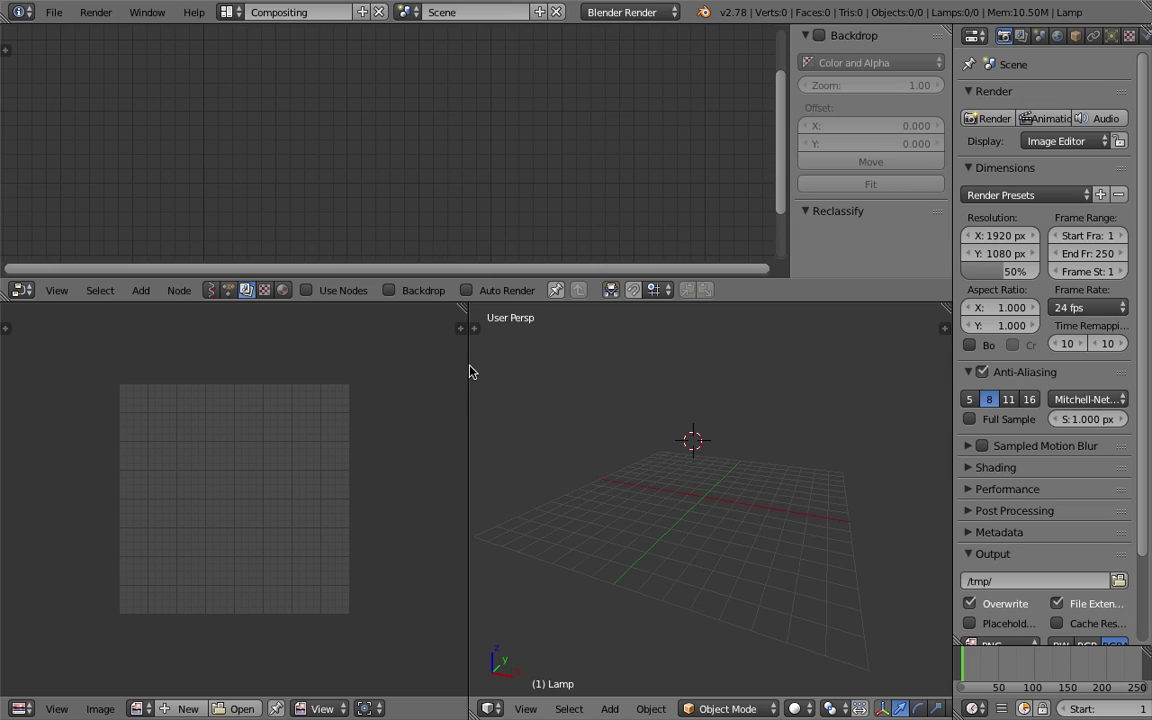
{"action": "left_click_drag", "start_coordinate": [470, 370], "coordinate": [404, 372]}
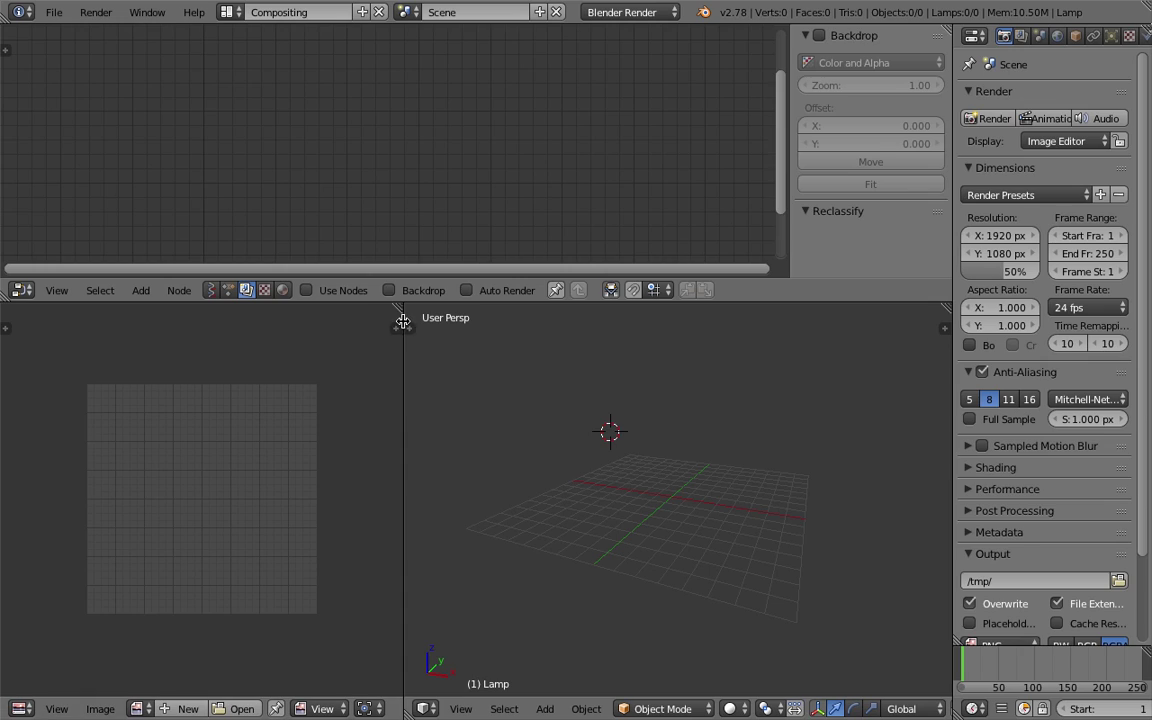
{"action": "left_click_drag", "start_coordinate": [403, 320], "coordinate": [361, 320]}
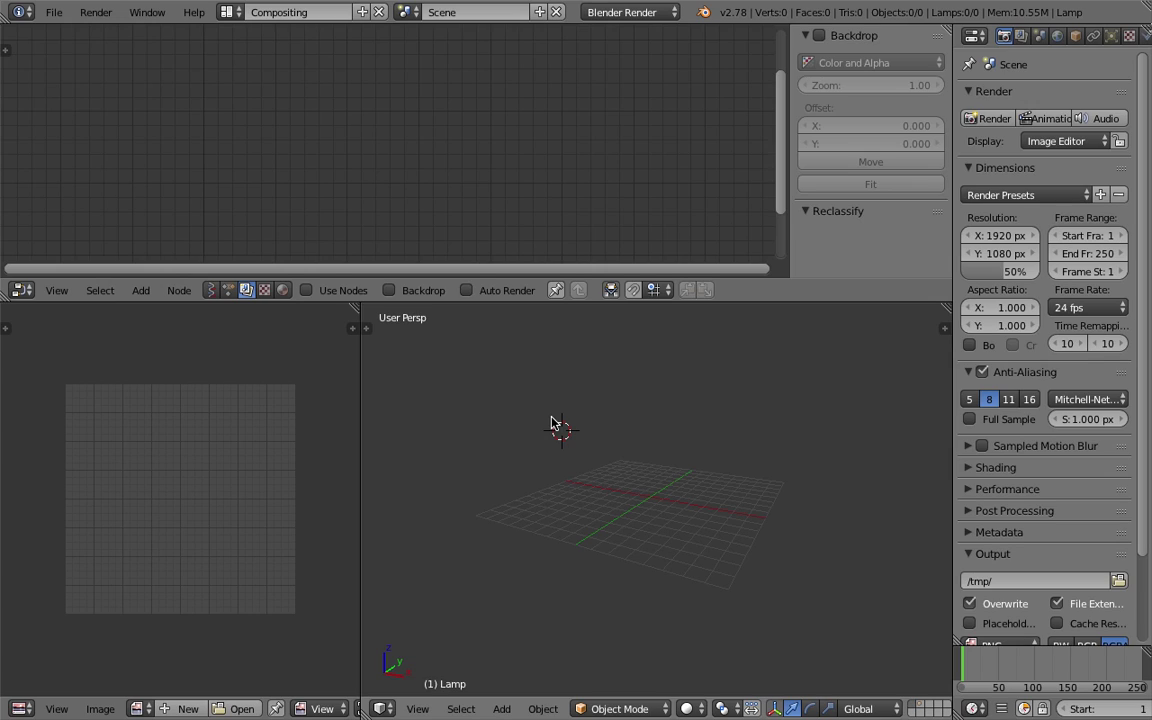
{"action": "middle_click_drag", "start_coordinate": [546, 424], "coordinate": [532, 432]}
{"action": "scroll", "coordinate": [531, 431], "scroll_direction": "down", "scroll_amount": 1}
{"action": "scroll", "coordinate": [548, 427], "scroll_direction": "up", "scroll_amount": 1}
{"action": "left_click", "coordinate": [513, 411]}
Import the Alembic file maya_dance_out.abc from the Desktop folder with the default import options.
{"action": "left_click", "coordinate": [58, 16]}
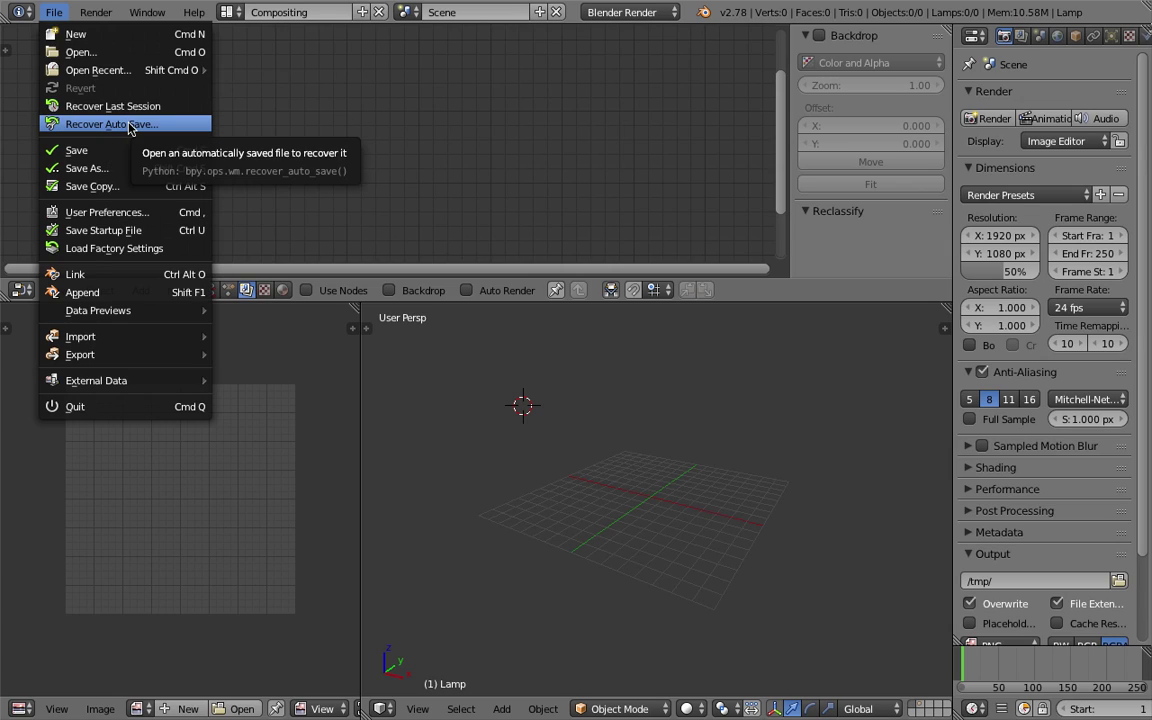
{"action": "mouse_move", "coordinate": [157, 334]}
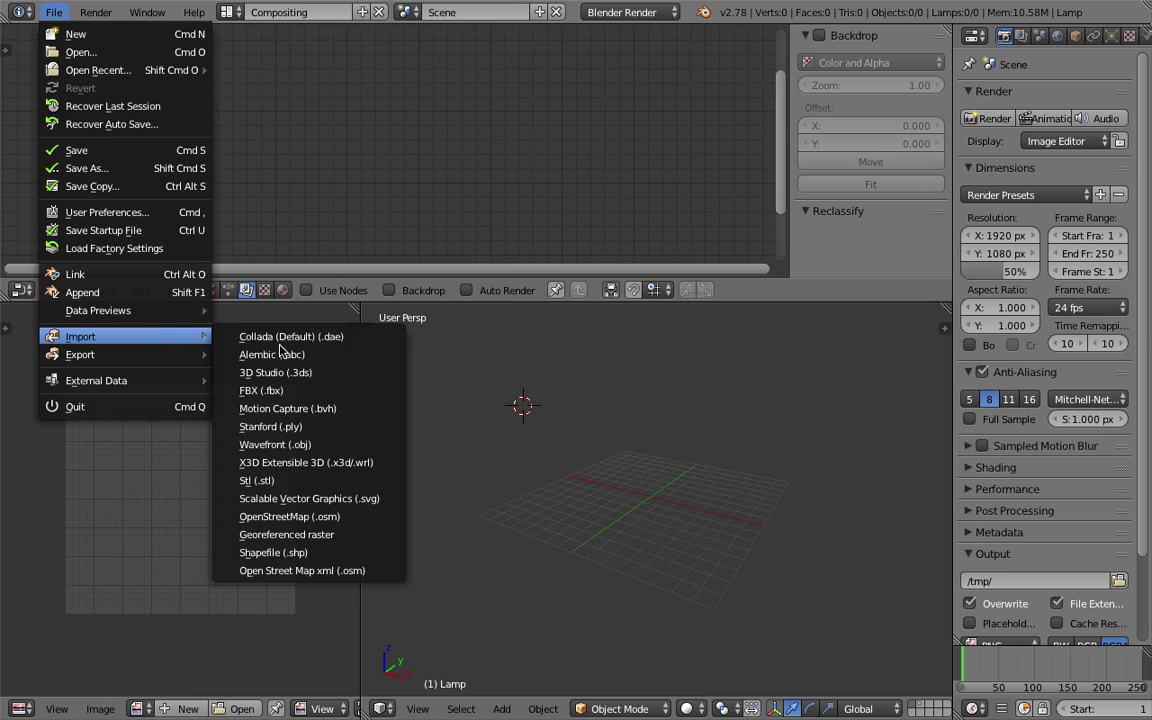
{"action": "left_click", "coordinate": [330, 356]}
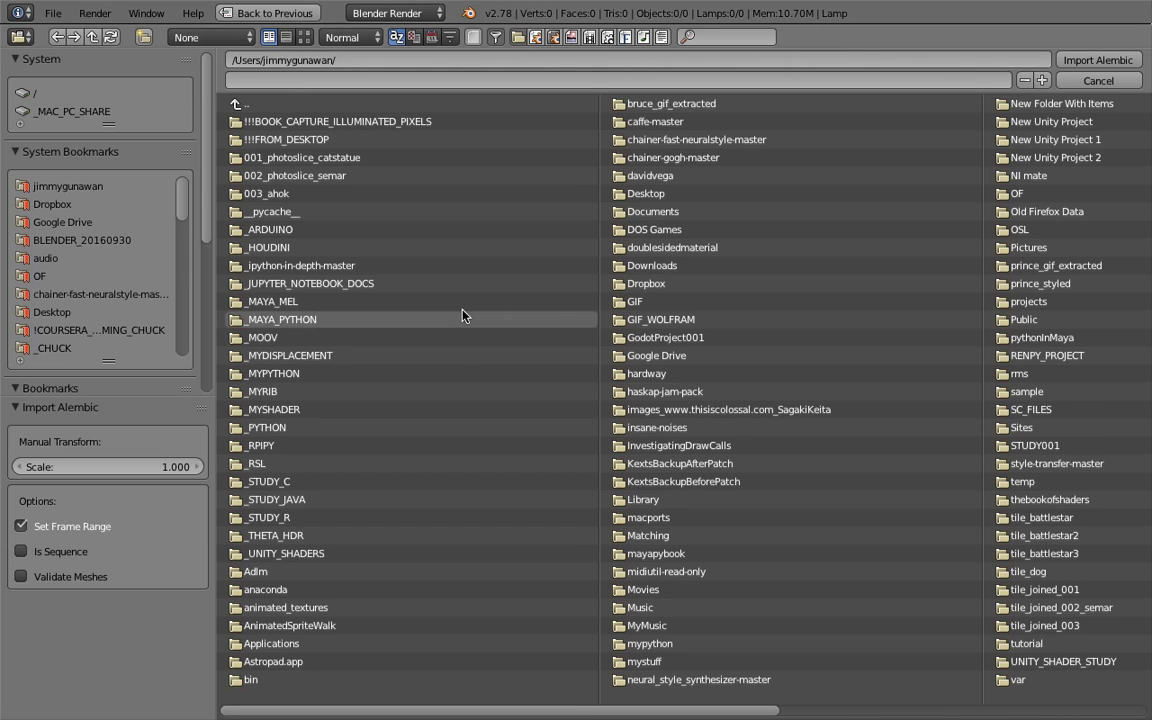
{"action": "scroll", "coordinate": [500, 500], "scroll_direction": "down", "scroll_amount": 2}
{"action": "scroll", "coordinate": [608, 567], "scroll_direction": "down", "scroll_amount": 5}
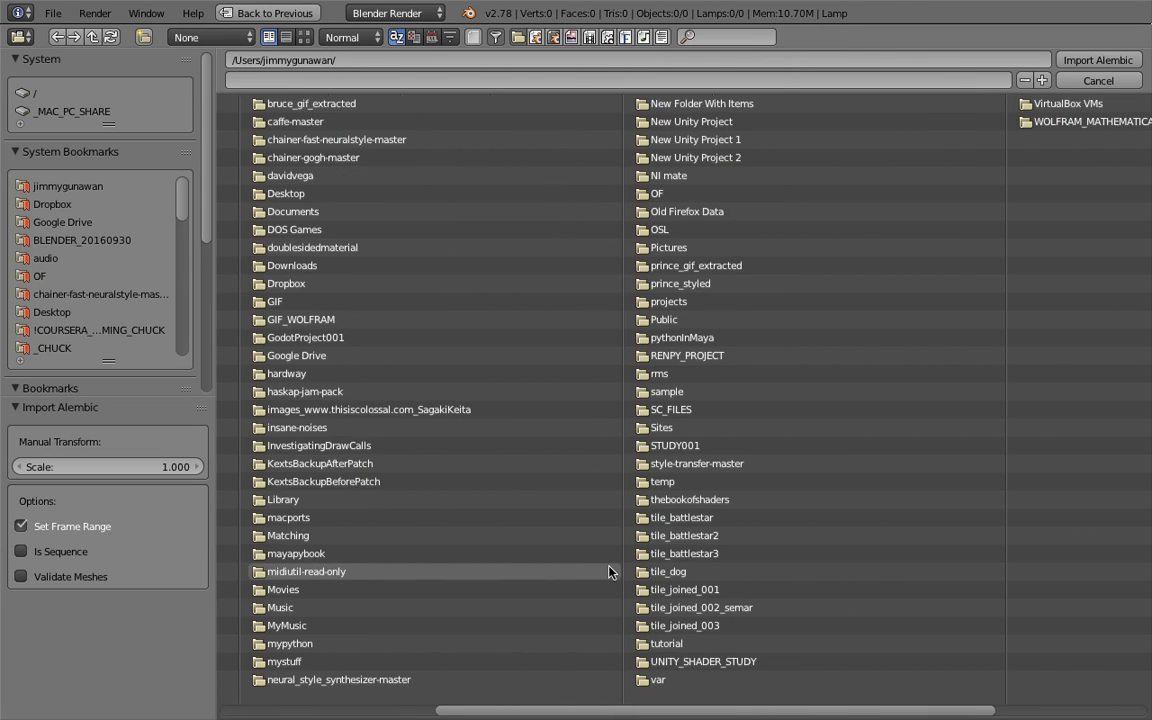
{"action": "scroll", "coordinate": [608, 567], "scroll_direction": "up", "scroll_amount": 6}
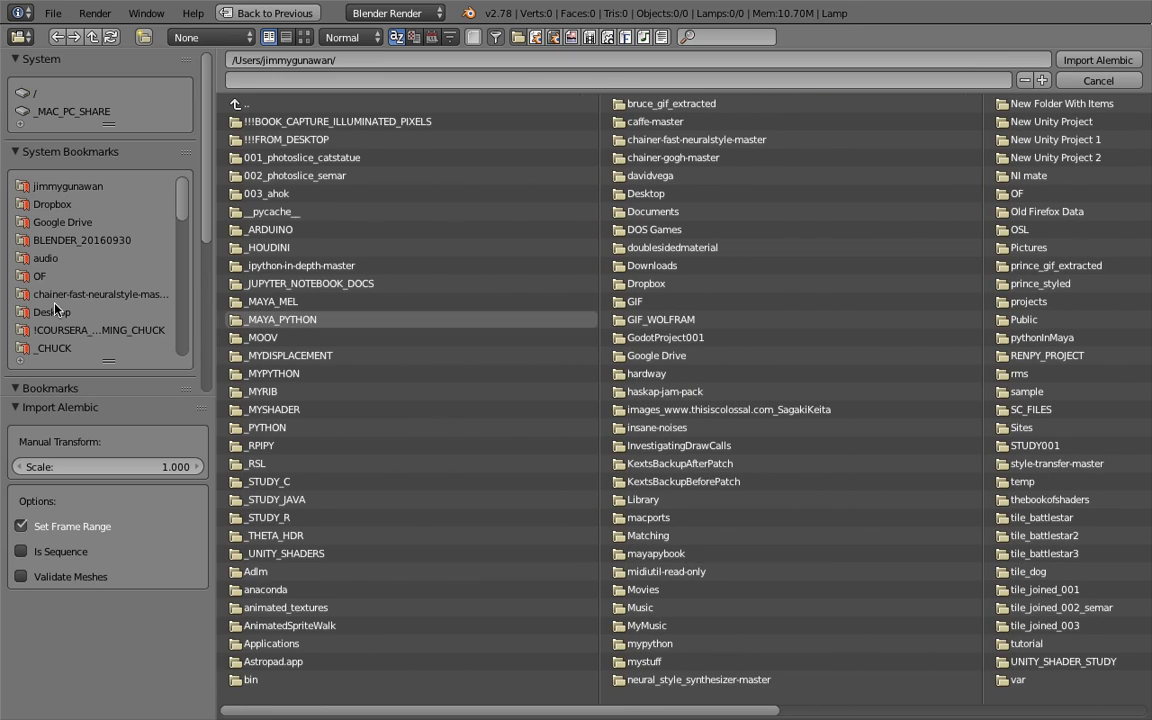
{"action": "left_click", "coordinate": [55, 310]}
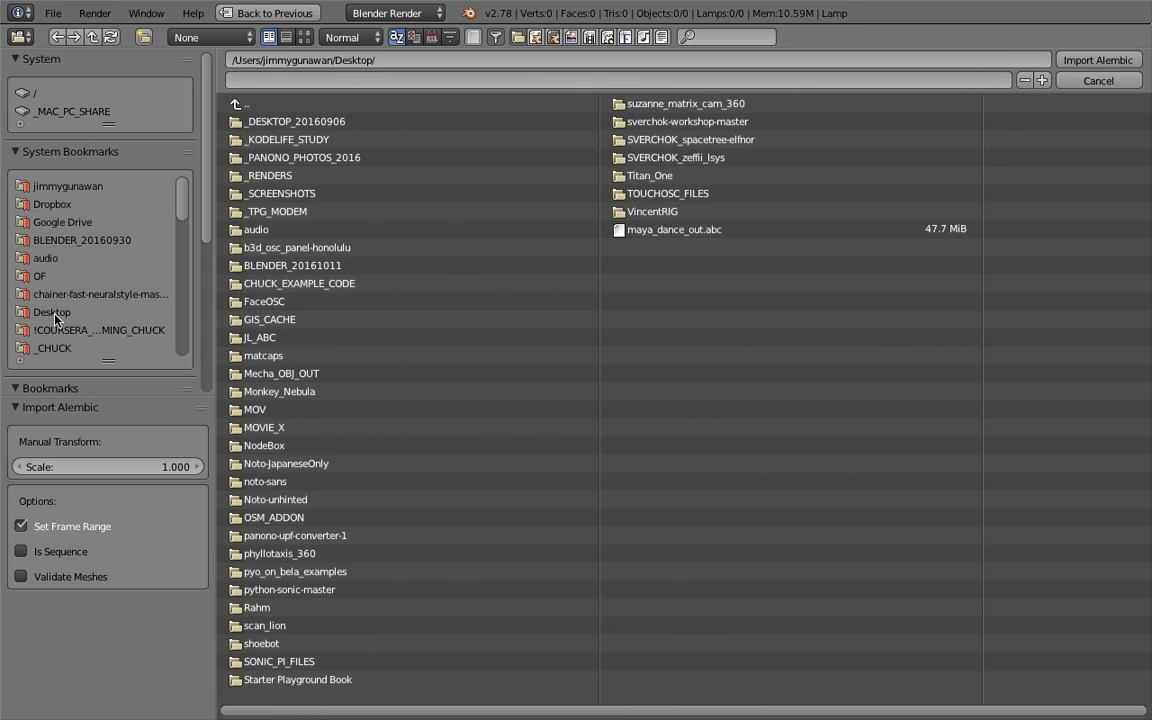
{"action": "left_click", "coordinate": [710, 232]}
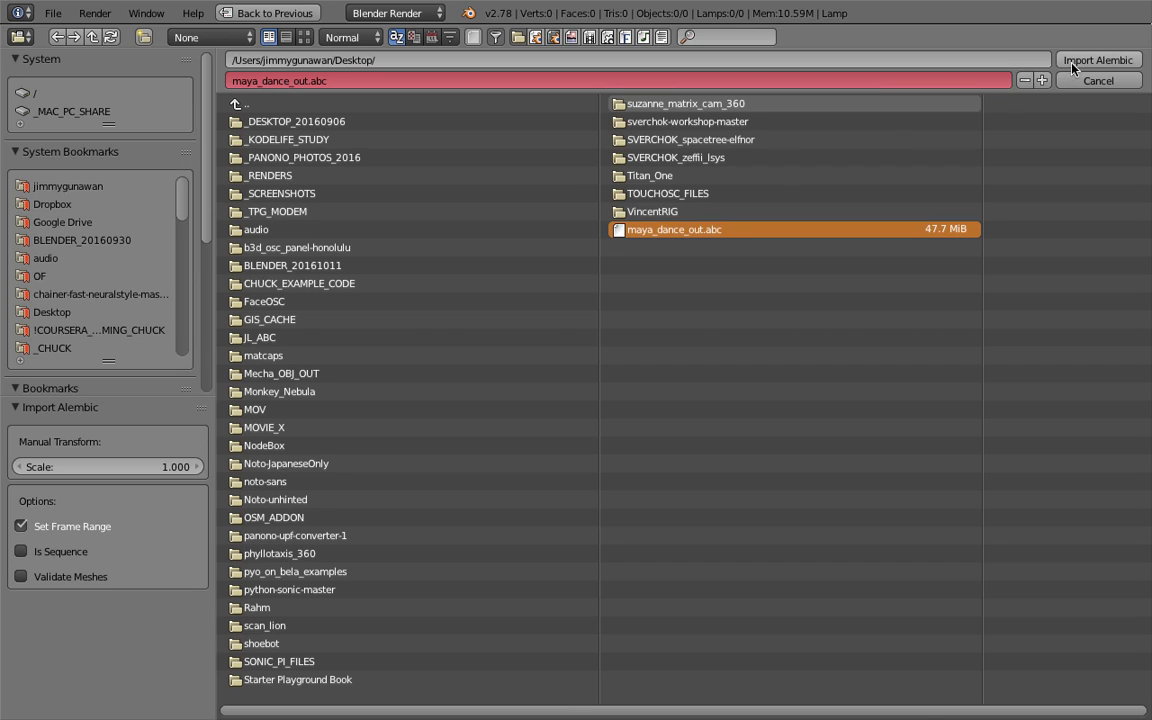
{"action": "left_click", "coordinate": [1097, 60]}
Set the 3D view's clip end distance to 5000.
{"action": "scroll", "coordinate": [675, 455], "scroll_direction": "down", "scroll_amount": 8}
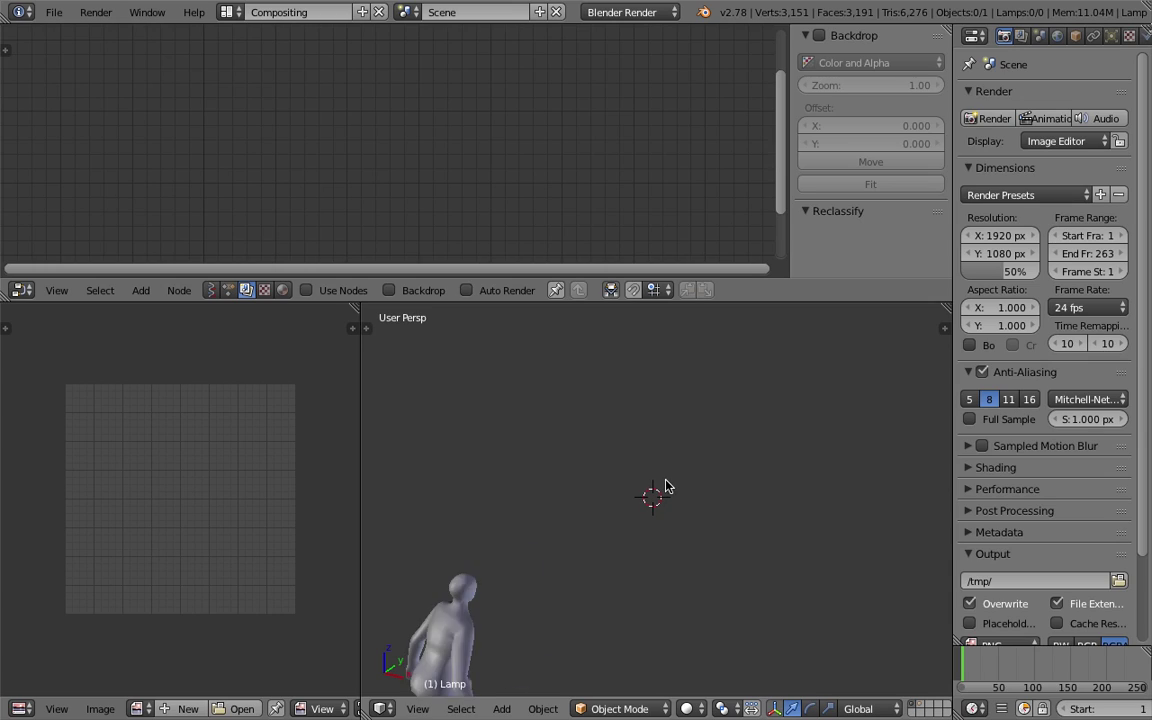
{"action": "mouse_move", "coordinate": [607, 562]}
{"action": "middle_mouse_down"}
{"action": "mouse_move", "coordinate": [570, 533]}
{"action": "mouse_move", "coordinate": [616, 542]}
{"action": "middle_mouse_up"}
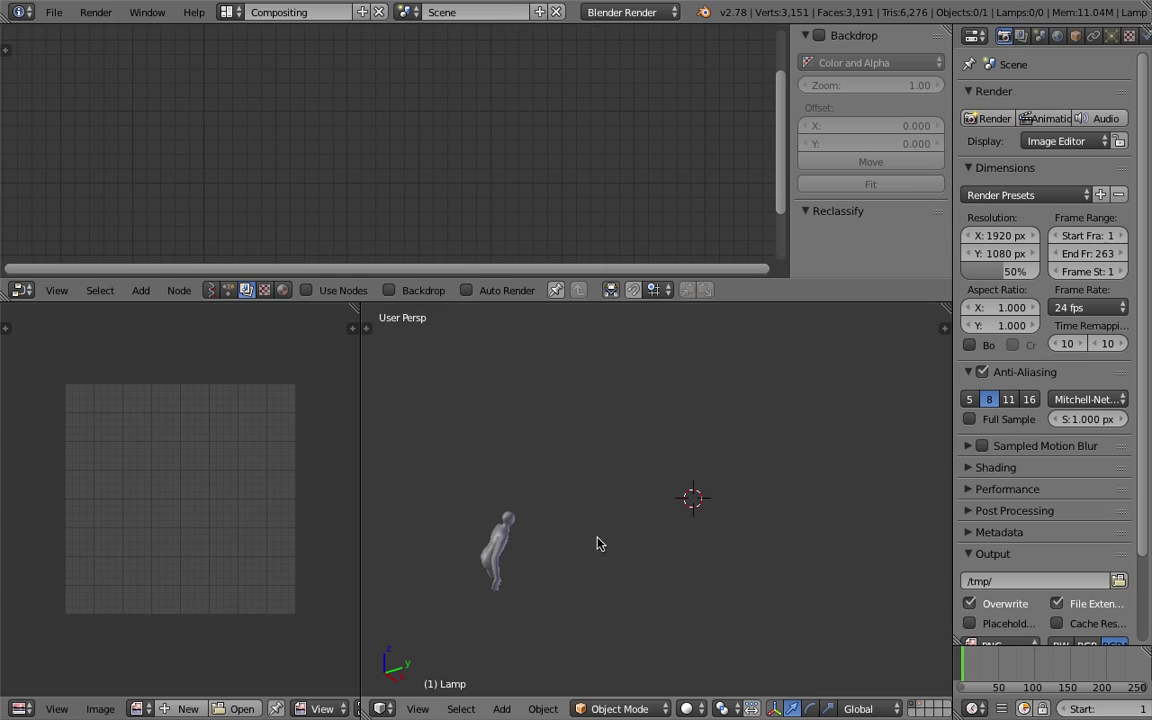
{"action": "key", "text": "n"}
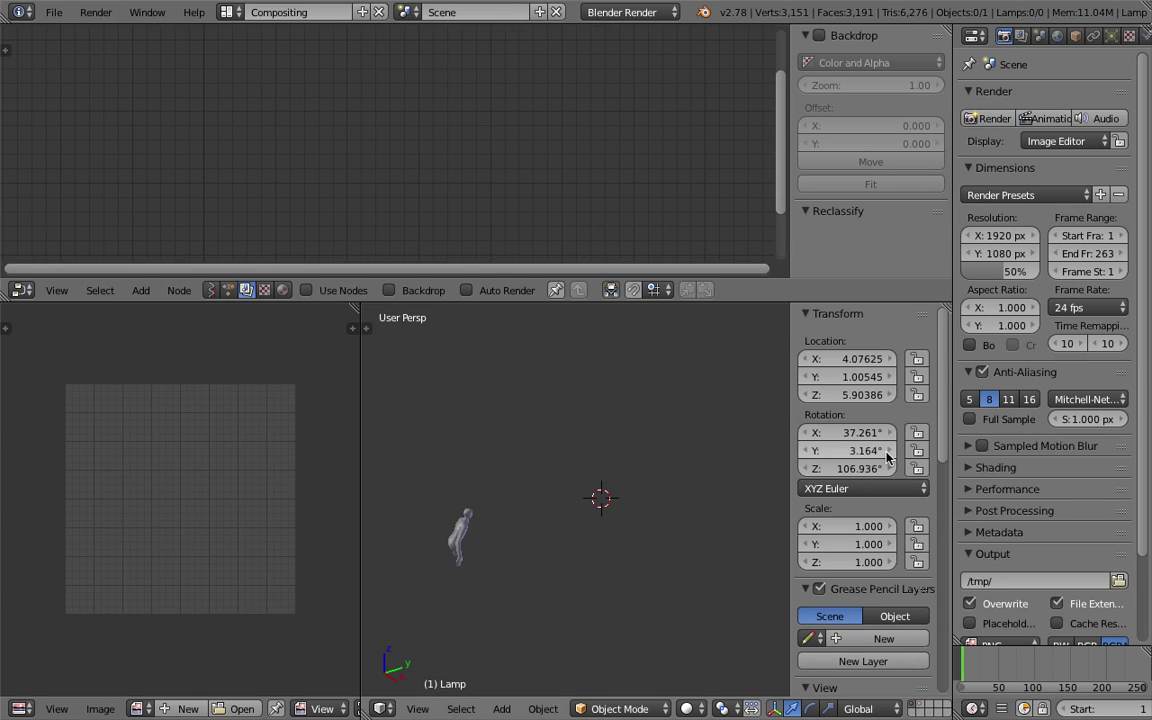
{"action": "scroll", "coordinate": [869, 521], "scroll_direction": "down", "scroll_amount": 4}
{"action": "scroll", "coordinate": [869, 521], "scroll_direction": "down", "scroll_amount": 7}
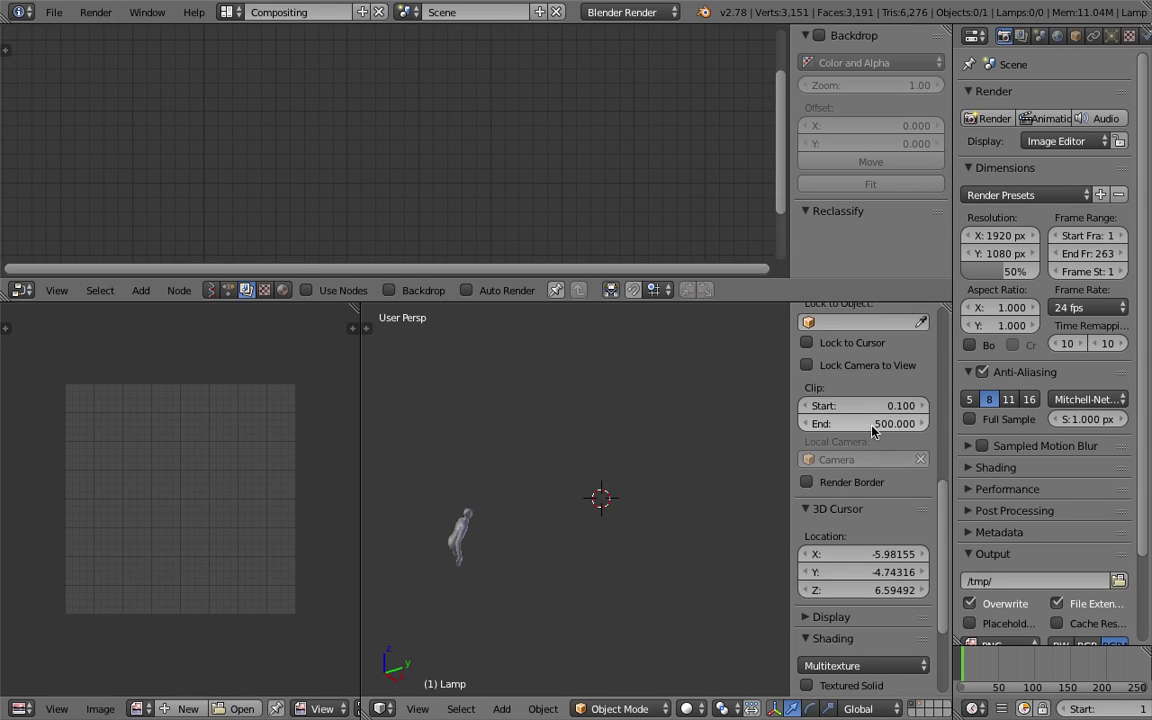
{"action": "scroll", "coordinate": [873, 560], "scroll_direction": "down", "scroll_amount": 3}
{"action": "scroll", "coordinate": [869, 420], "scroll_direction": "up", "scroll_amount": 5}
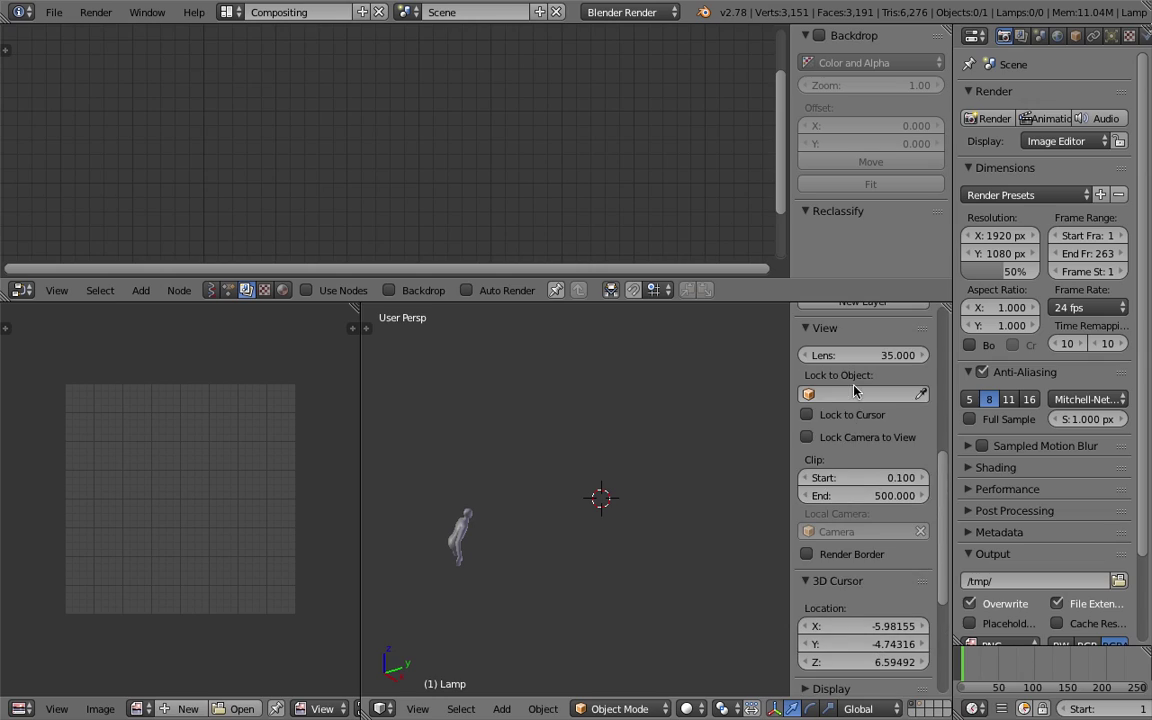
{"action": "left_click", "coordinate": [867, 494]}
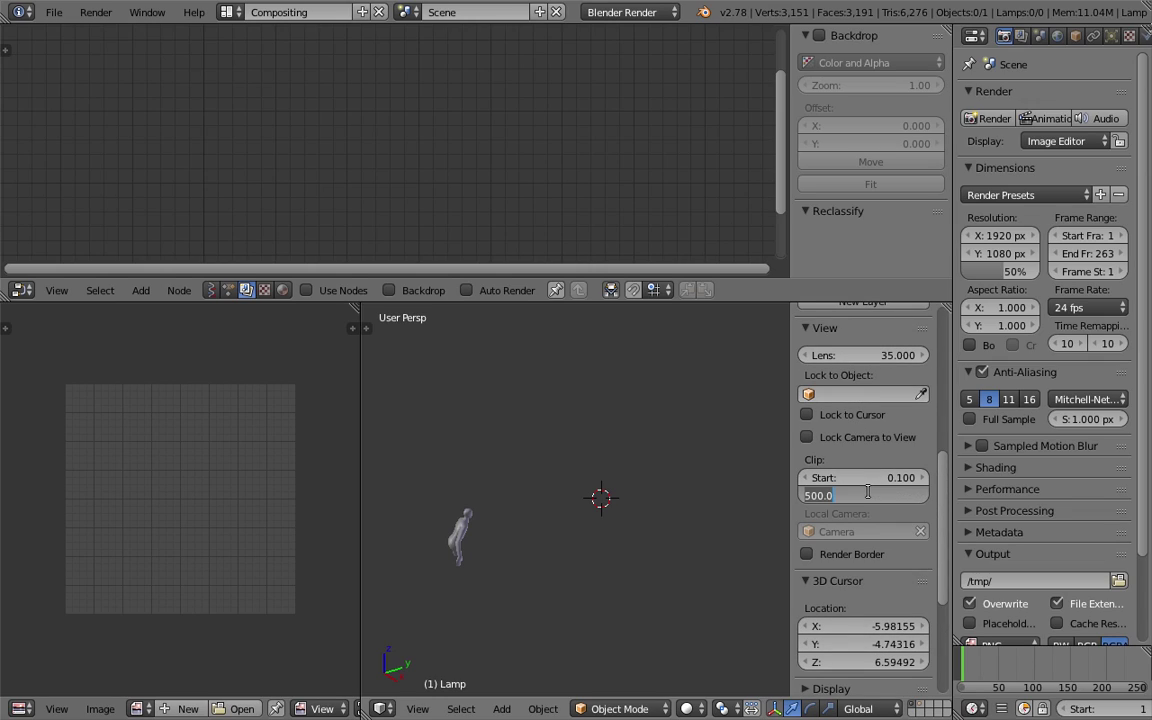
{"action": "type", "text": "5000"}
{"action": "key", "text": "Return"}
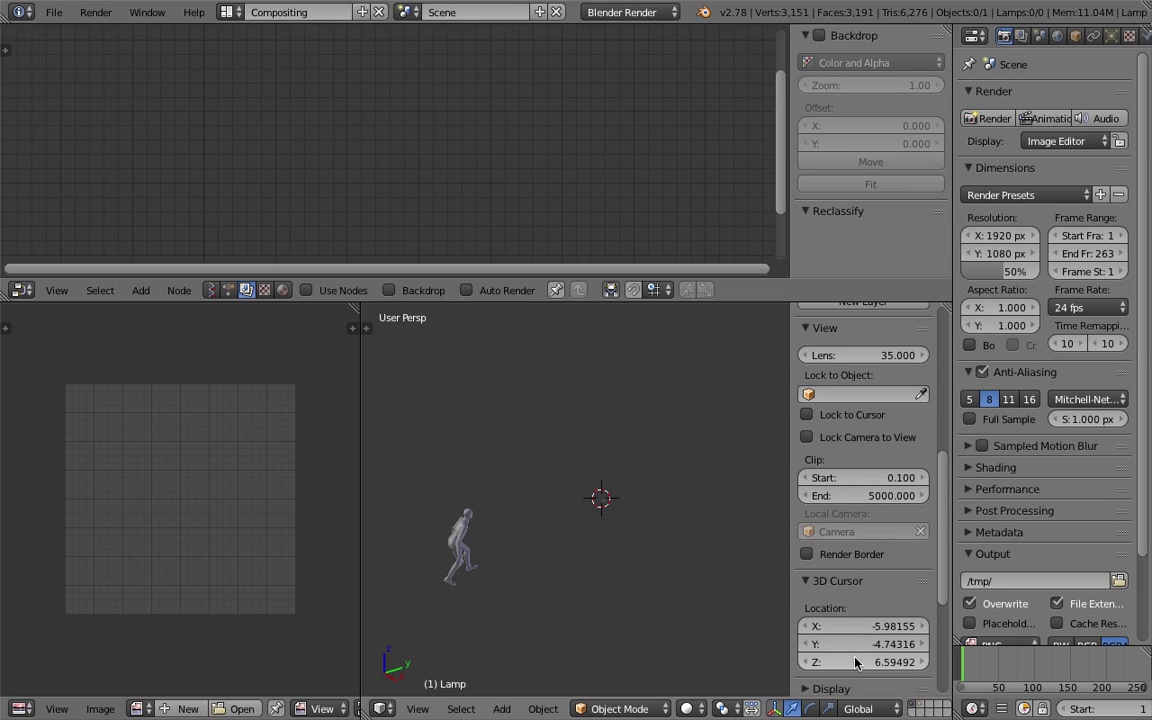
Scrub the timeline to review the imported dance animation and stop at frame 38.
{"action": "left_click_drag", "start_coordinate": [966, 660], "coordinate": [1001, 671]}
{"action": "scroll", "coordinate": [610, 485], "scroll_direction": "up", "scroll_amount": 7}
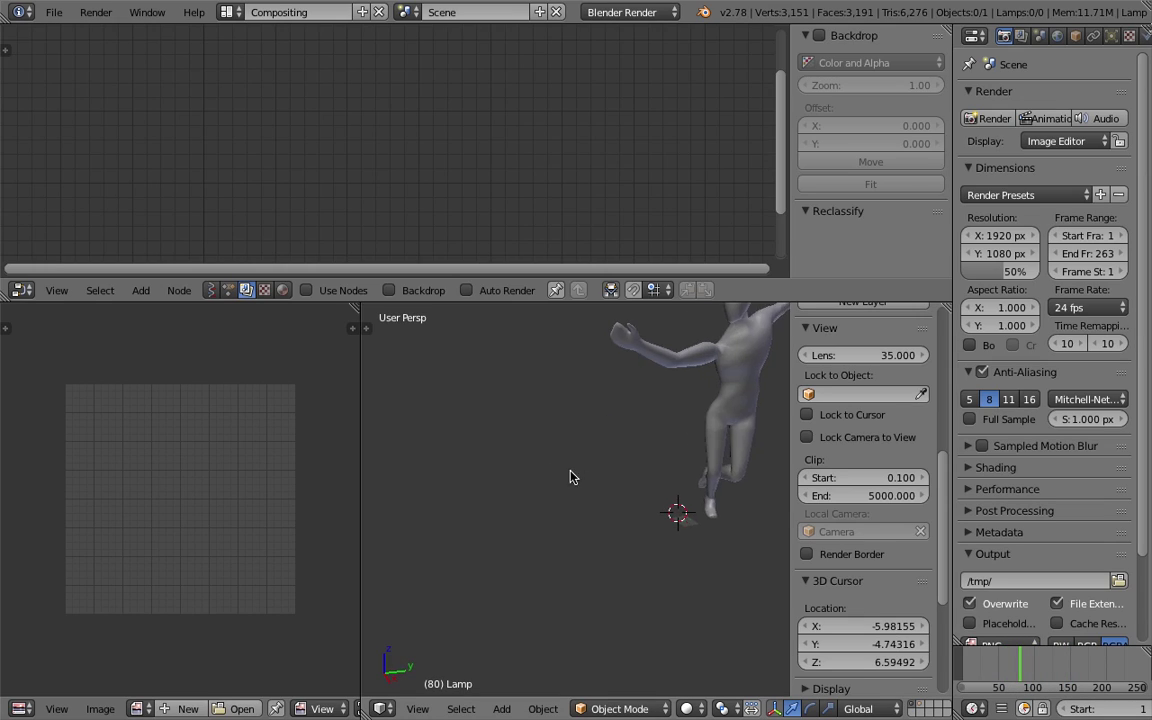
{"action": "scroll", "coordinate": [572, 488], "scroll_direction": "down", "scroll_amount": 4}
{"action": "left_click_drag", "start_coordinate": [1023, 667], "coordinate": [990, 663]}
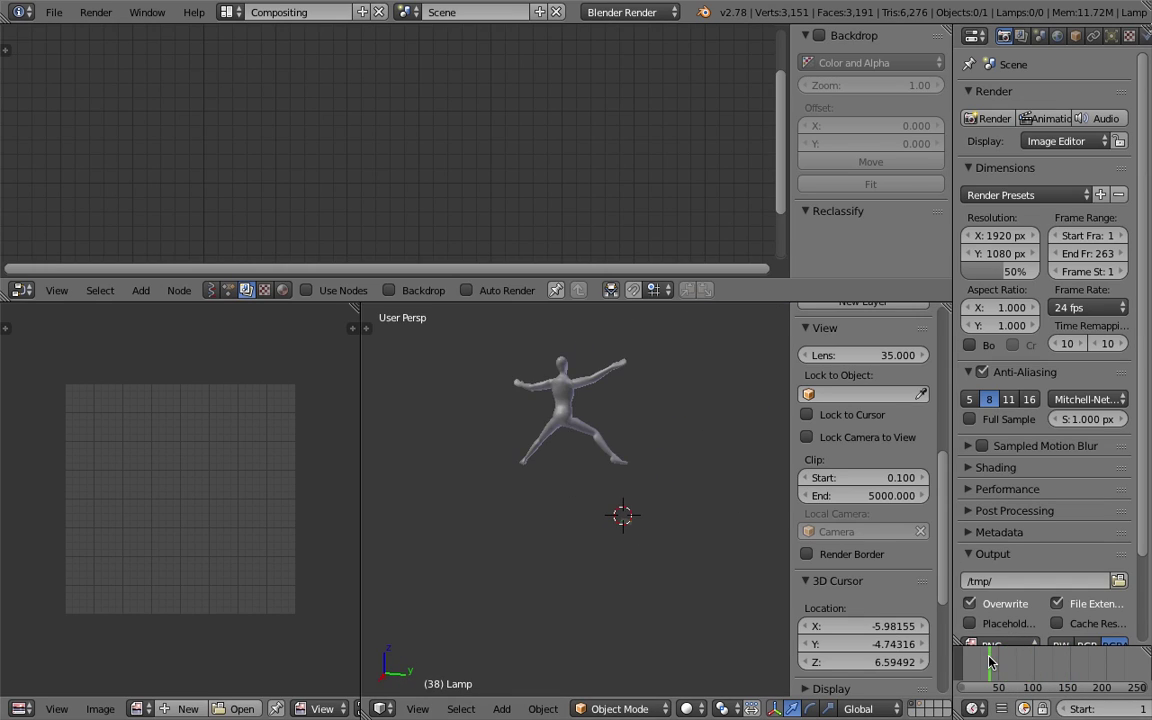
Select the dancer mesh, show its modifier settings, and widen both the properties editor and the 3D view.
{"action": "right_click", "coordinate": [530, 393]}
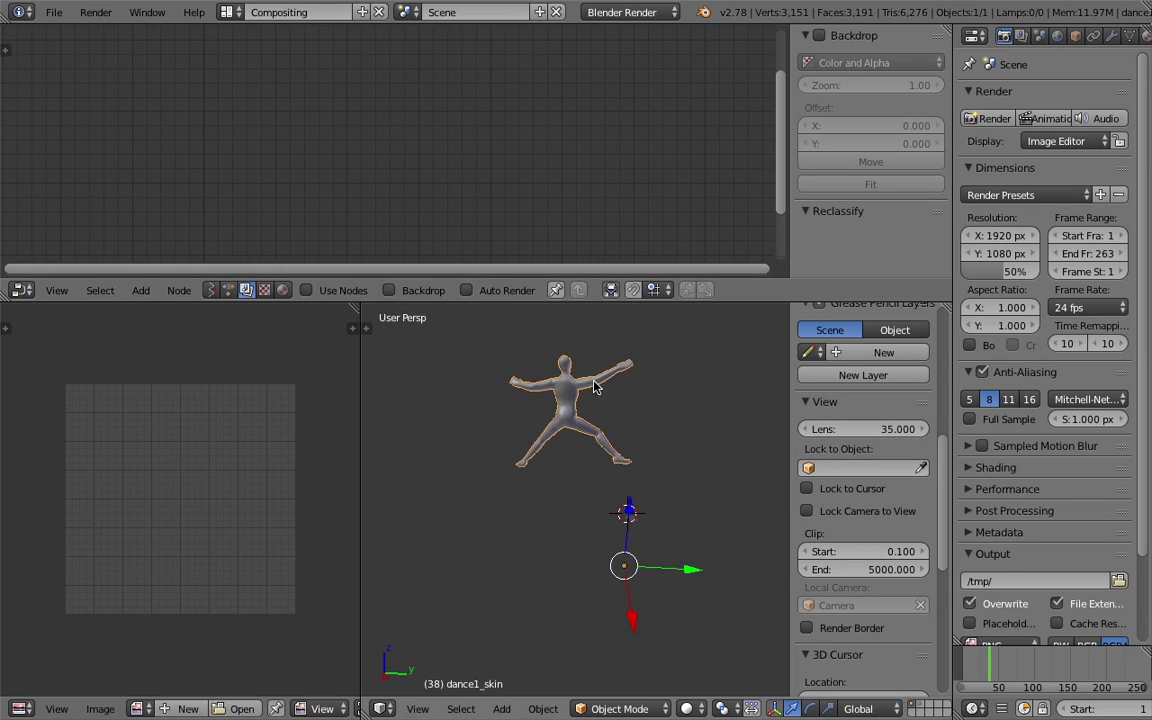
{"action": "left_click", "coordinate": [1111, 35]}
{"action": "left_click_drag", "start_coordinate": [953, 133], "coordinate": [810, 133]}
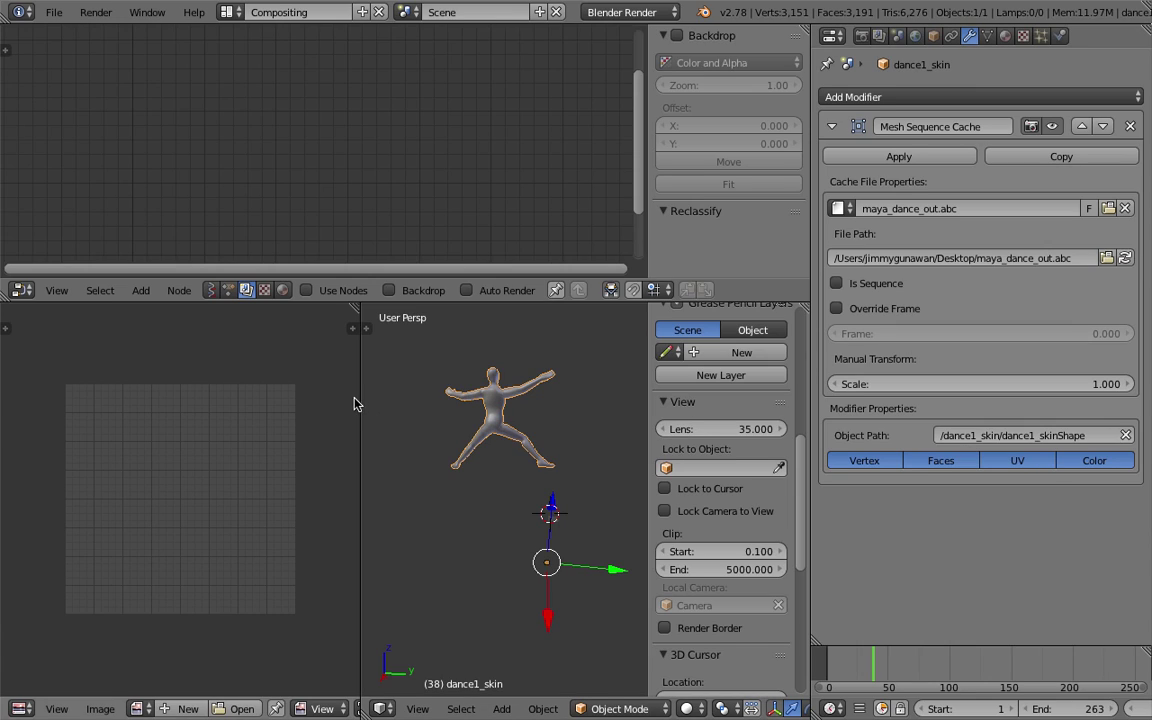
{"action": "left_click_drag", "start_coordinate": [360, 393], "coordinate": [275, 393]}
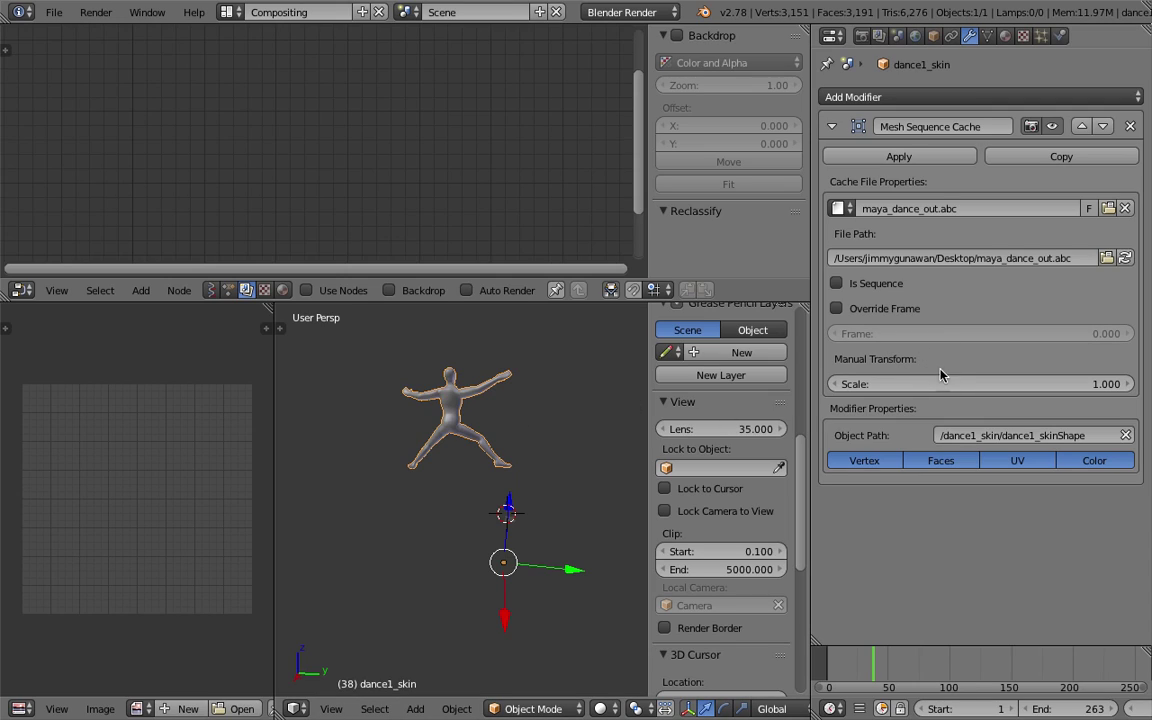
Try a manual transform scale of 0.1 in the Mesh Sequence Cache modifier, and restore the scale to 1.
{"action": "left_click_drag", "start_coordinate": [1004, 387], "coordinate": [964, 387]}
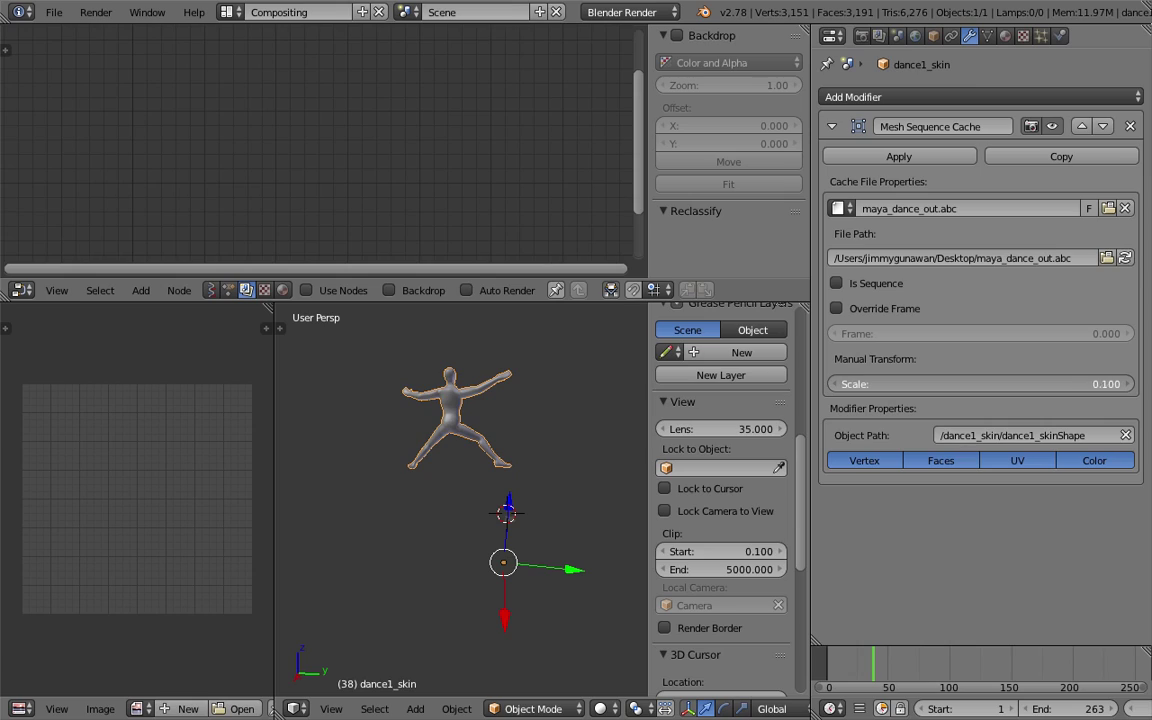
{"action": "left_click", "coordinate": [1001, 386]}
{"action": "type", "text": "1"}
{"action": "key", "text": "Return"}
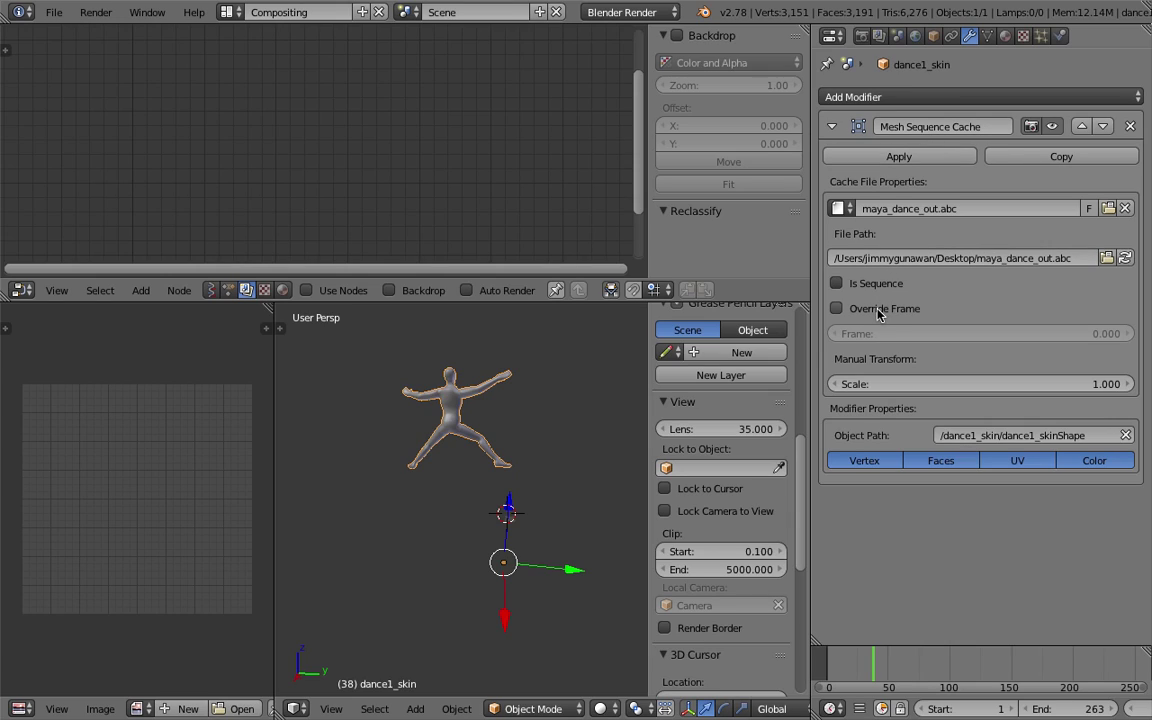
Rename the dancer object as MASTER.
{"action": "left_click", "coordinate": [933, 36]}
{"action": "left_click", "coordinate": [929, 97]}
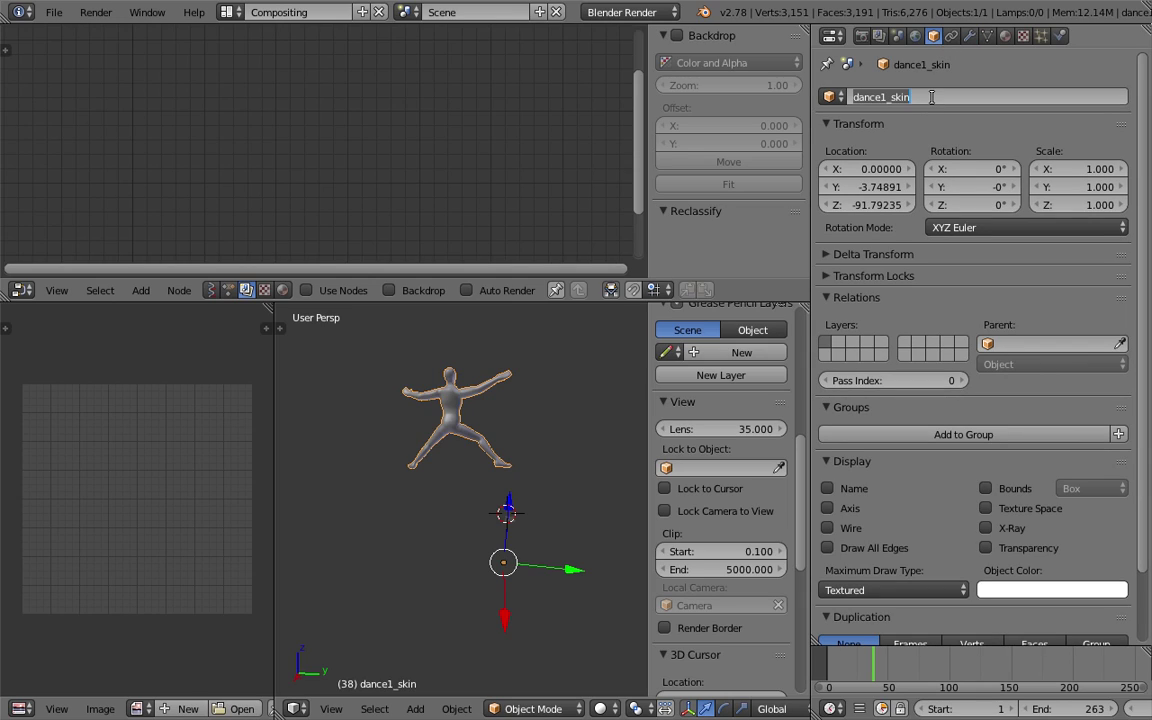
{"action": "type", "text": "MASTER"}
{"action": "key", "text": "Return"}
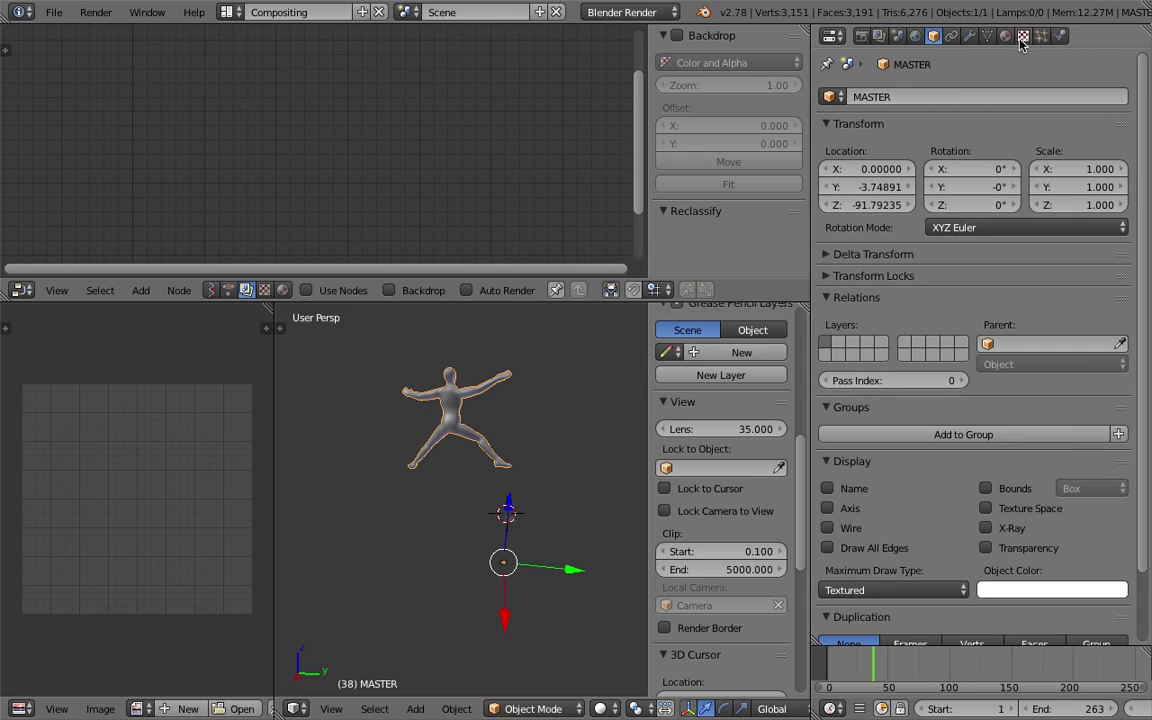
Create a new Animation Nodes tree and make the node editor taller.
{"action": "left_click", "coordinate": [227, 290]}
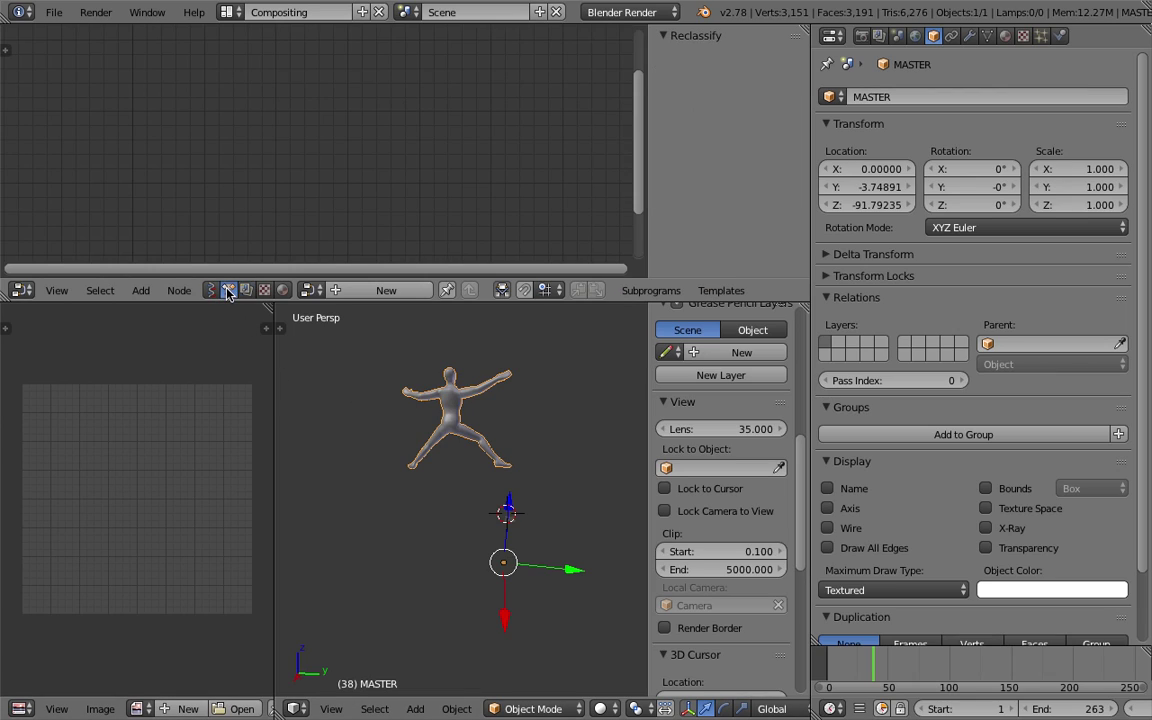
{"action": "left_click", "coordinate": [350, 294]}
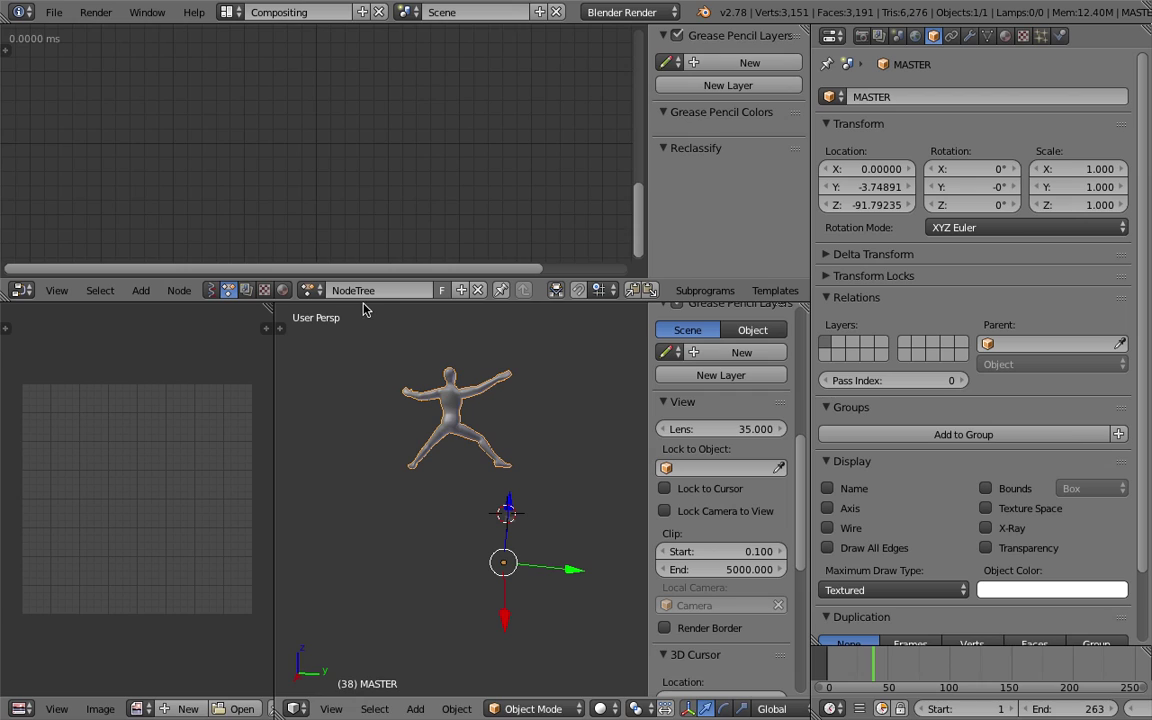
{"action": "left_click_drag", "start_coordinate": [363, 302], "coordinate": [373, 381]}
{"action": "scroll", "coordinate": [329, 219], "scroll_direction": "down", "scroll_amount": 9}
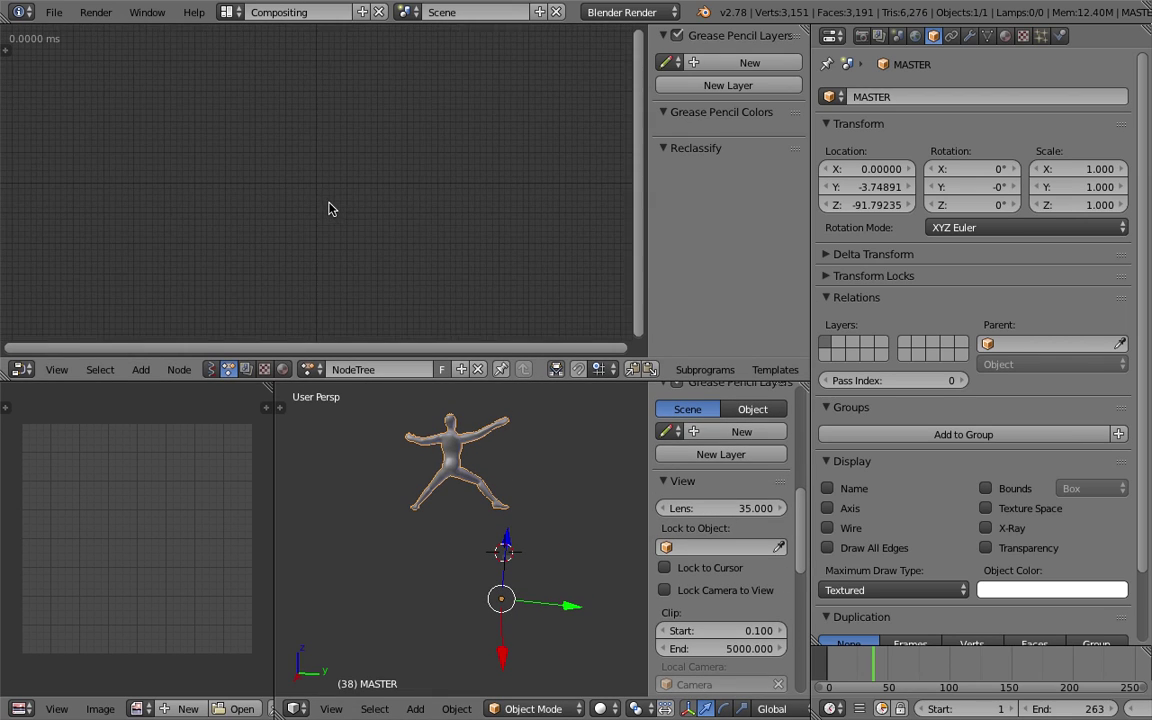
Add an Object Instancer node to the Animation Nodes tree.
{"action": "mouse_move", "coordinate": [306, 190]}
{"action": "middle_mouse_down"}
{"action": "mouse_move", "coordinate": [348, 238]}
{"action": "mouse_move", "coordinate": [292, 190]}
{"action": "middle_mouse_up"}
{"action": "scroll", "coordinate": [309, 219], "scroll_direction": "up", "scroll_amount": 6}
{"action": "middle_click_drag", "start_coordinate": [490, 495], "coordinate": [443, 475]}
{"action": "middle_click_drag", "start_coordinate": [262, 219], "coordinate": [237, 198]}
{"action": "key", "text": "space"}
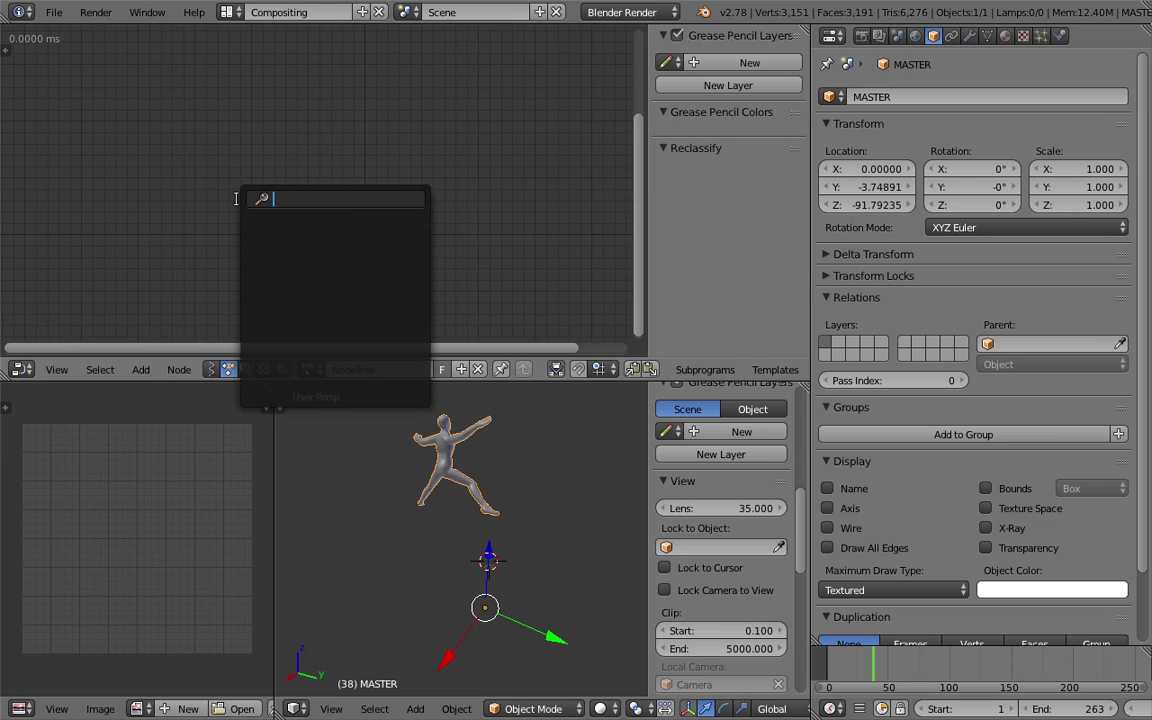
{"action": "key", "text": "shift+a"}
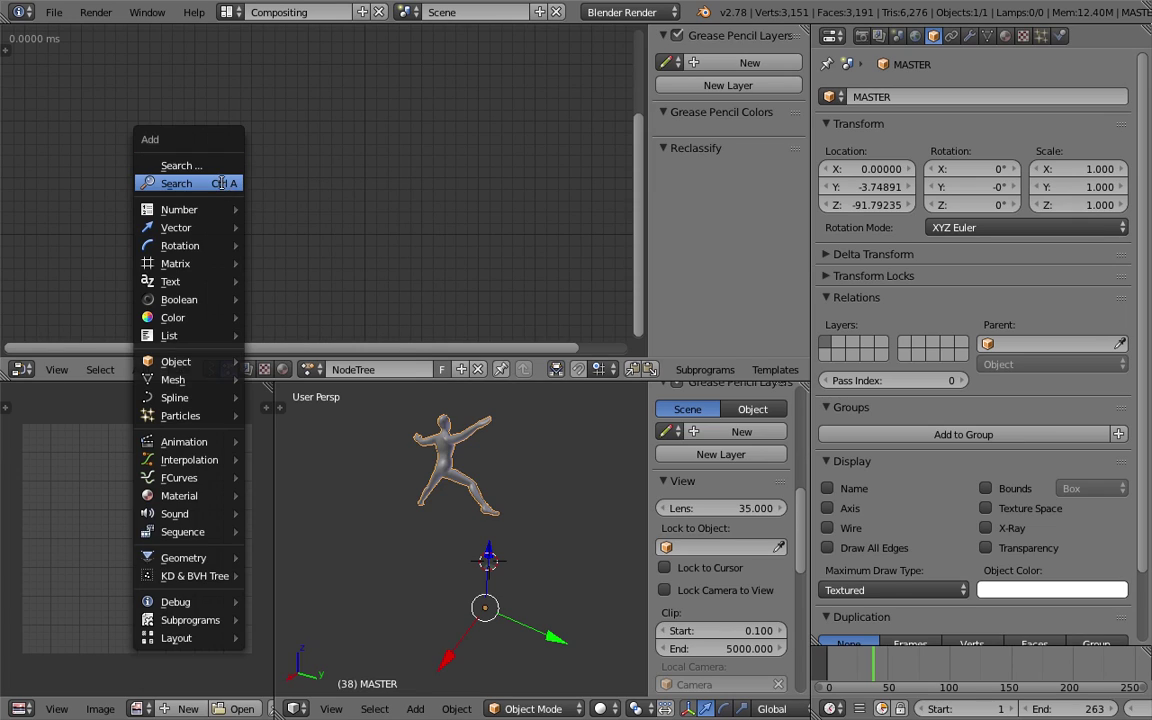
{"action": "left_click", "coordinate": [220, 184]}
{"action": "type", "text": "object in"}
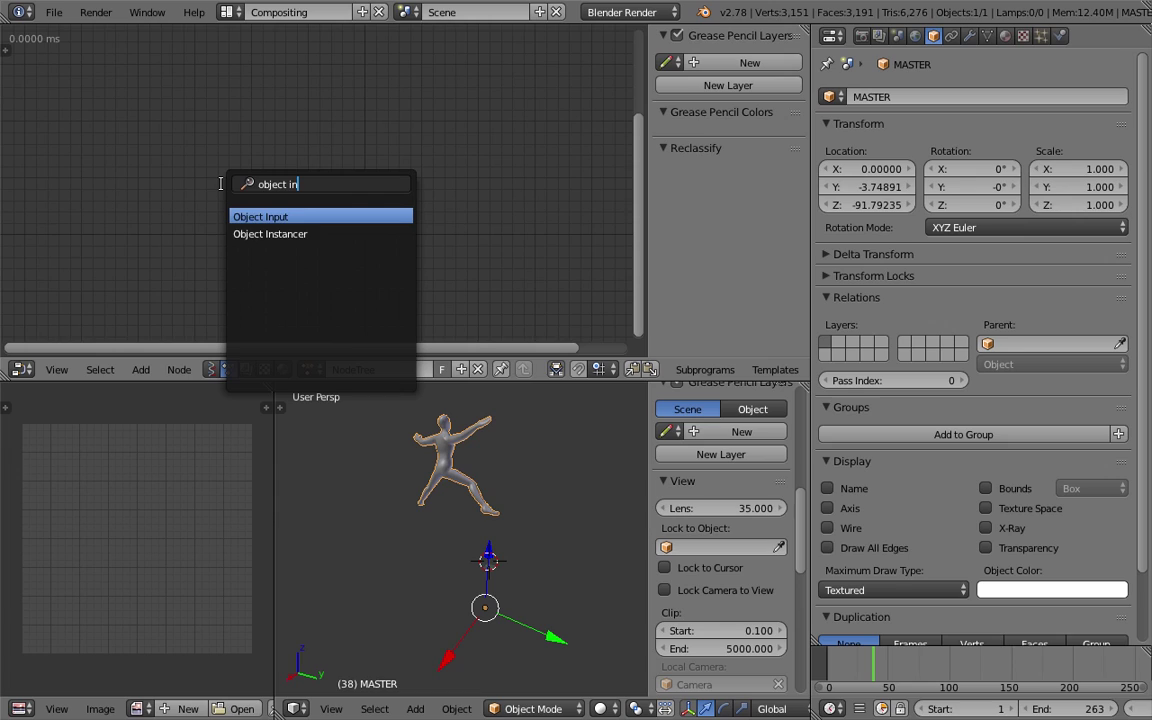
{"action": "key", "text": "Down"}
{"action": "key", "text": "Return"}
{"action": "left_click", "coordinate": [195, 177]}
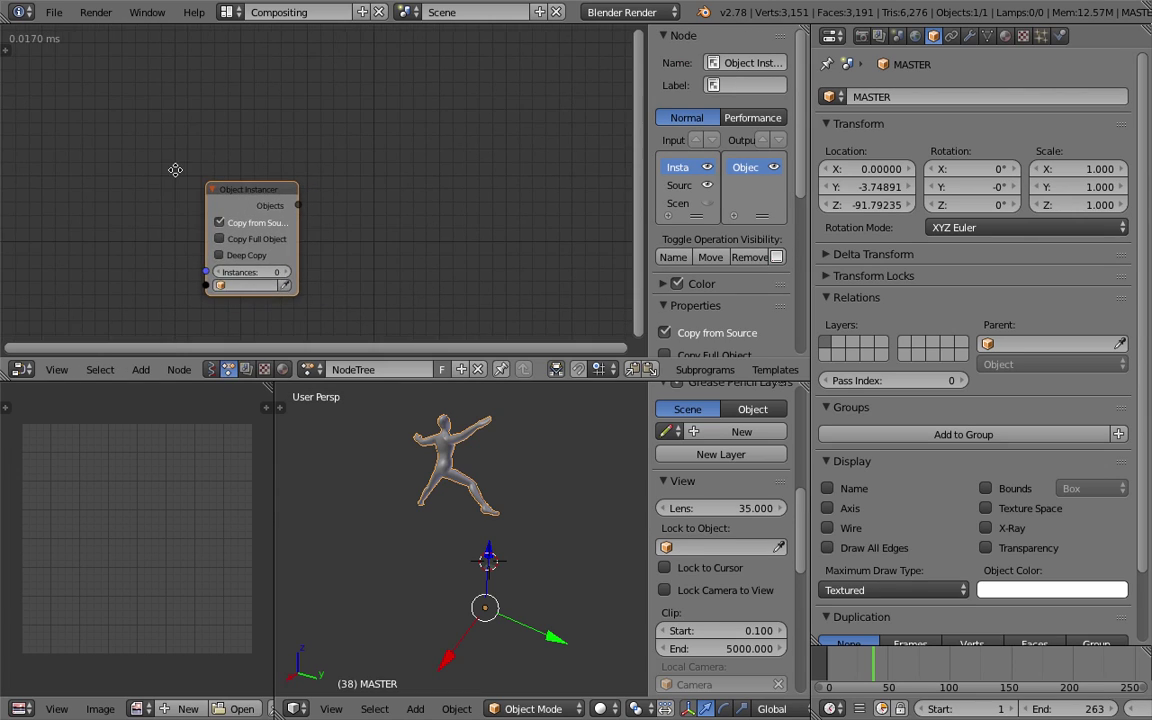
Save the file to the Desktop as AN_alembic_001.blend.
{"action": "key", "text": "ctrl+s"}
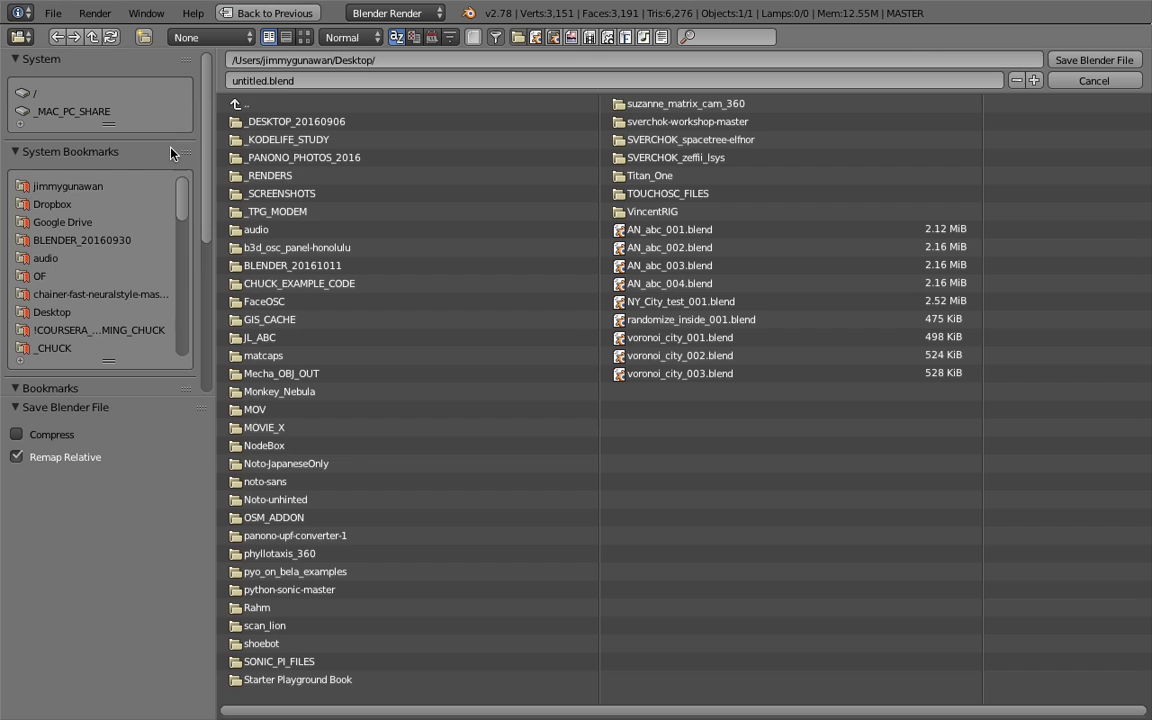
{"action": "left_click", "coordinate": [287, 82]}
{"action": "type", "text": "a"}
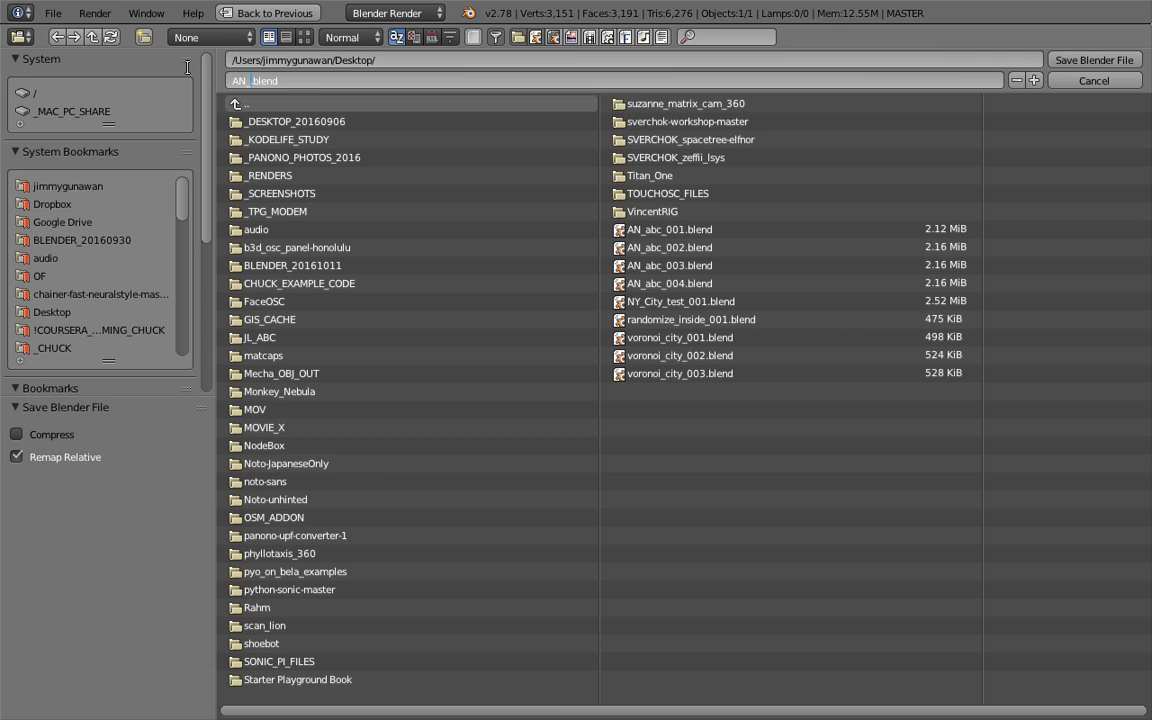
{"action": "type", "text": "N_alembic_001"}
{"action": "left_click", "coordinate": [1127, 59]}
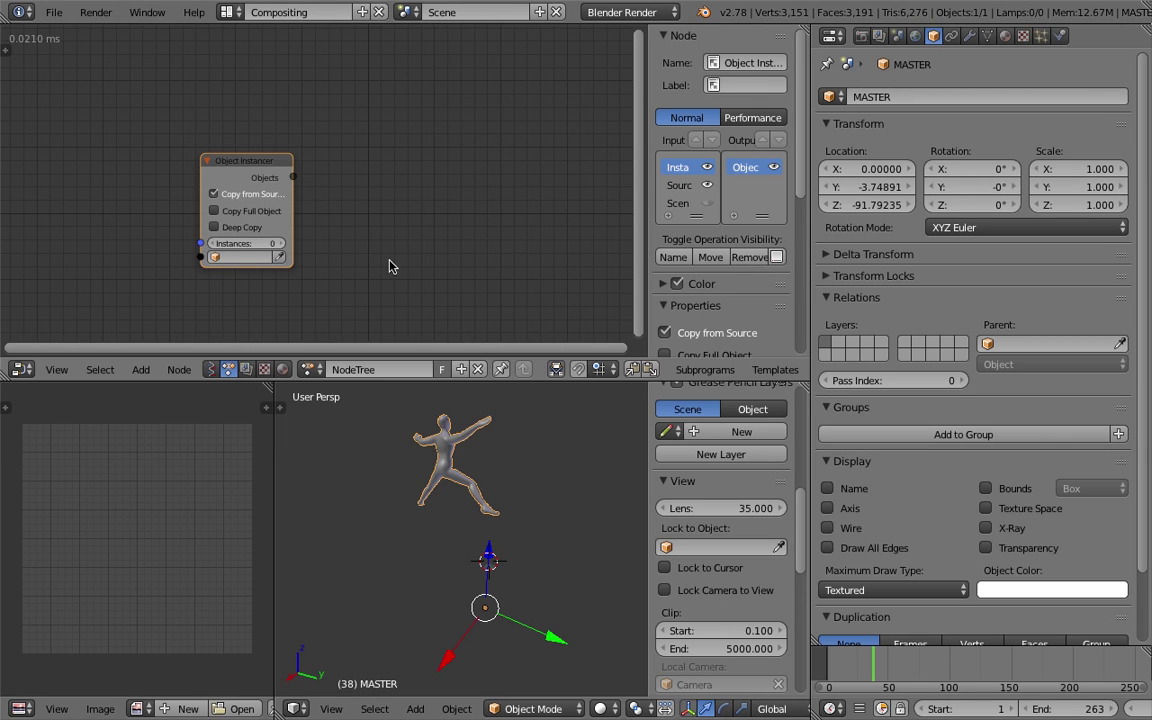
Enable Copy Full Object and Deep Copy on the Object Instancer node, and set its instances to 5.
{"action": "left_click", "coordinate": [241, 212]}
{"action": "left_click", "coordinate": [228, 227]}
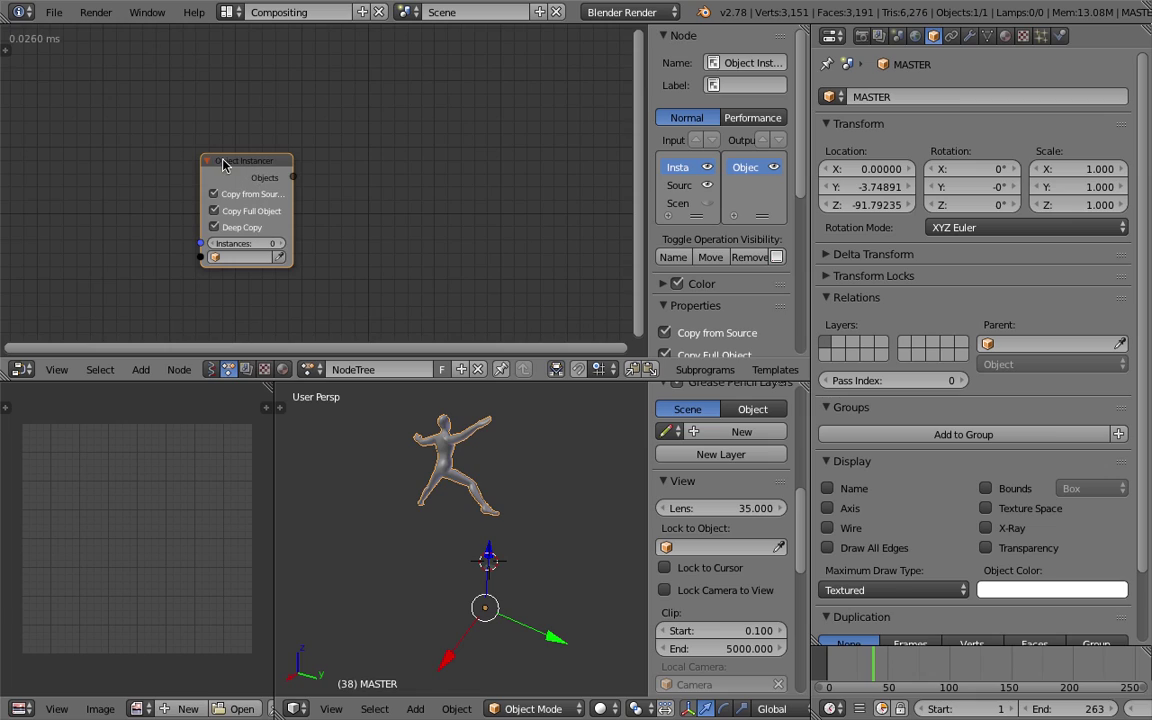
{"action": "left_click_drag", "start_coordinate": [222, 165], "coordinate": [154, 151]}
{"action": "left_click", "coordinate": [182, 235]}
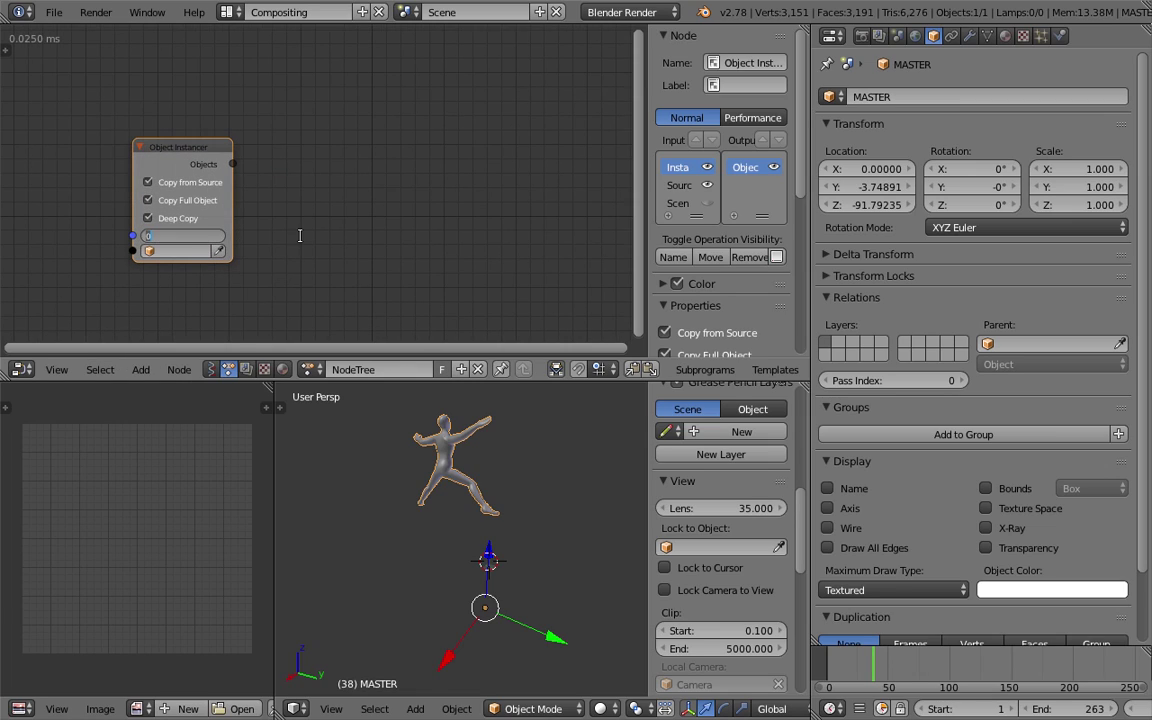
{"action": "key", "text": "Return"}
Set the node tree's auto execution to trigger only on Frame Changed.
{"action": "left_click", "coordinate": [6, 48]}
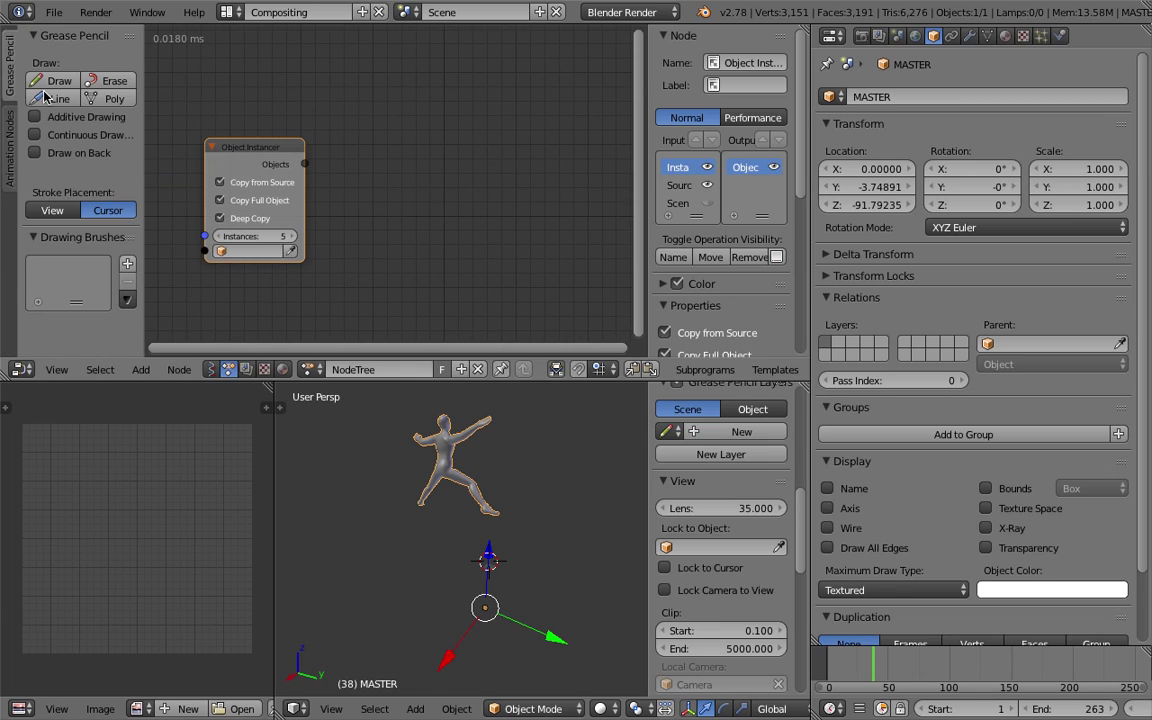
{"action": "left_click", "coordinate": [12, 134]}
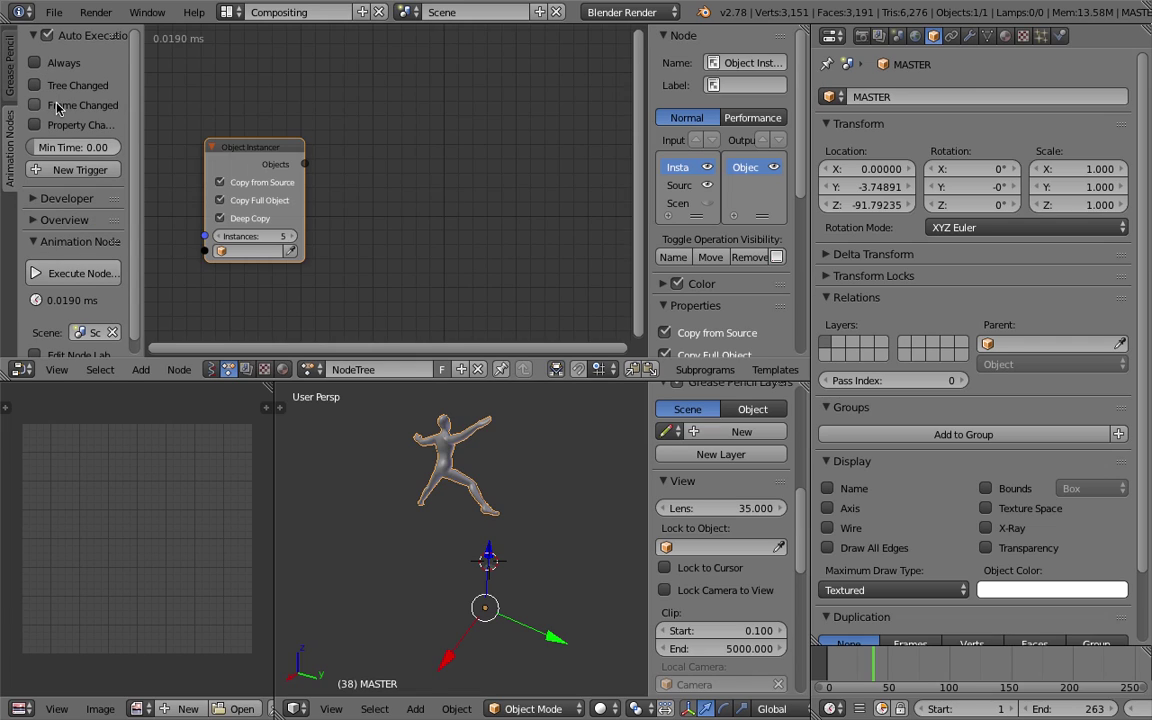
{"action": "left_click", "coordinate": [57, 109]}
Move the Object Instancer node slightly and assign the MASTER object as its source.
{"action": "left_click_drag", "start_coordinate": [271, 147], "coordinate": [280, 133]}
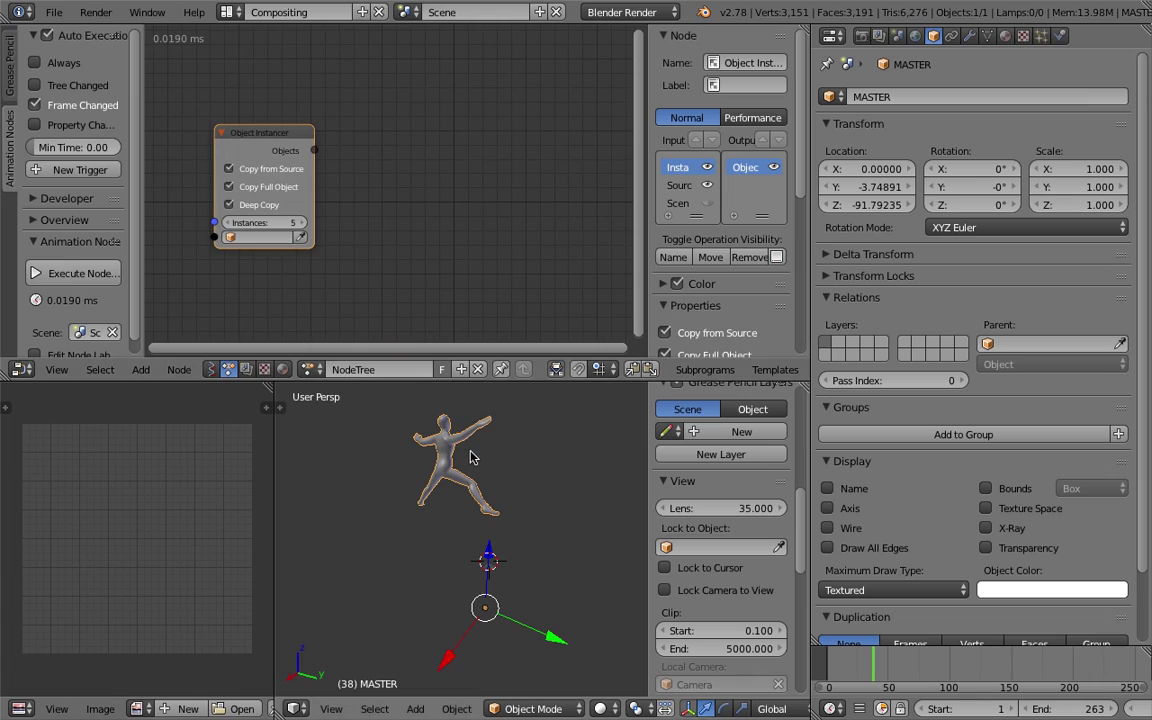
{"action": "left_click", "coordinate": [300, 238]}
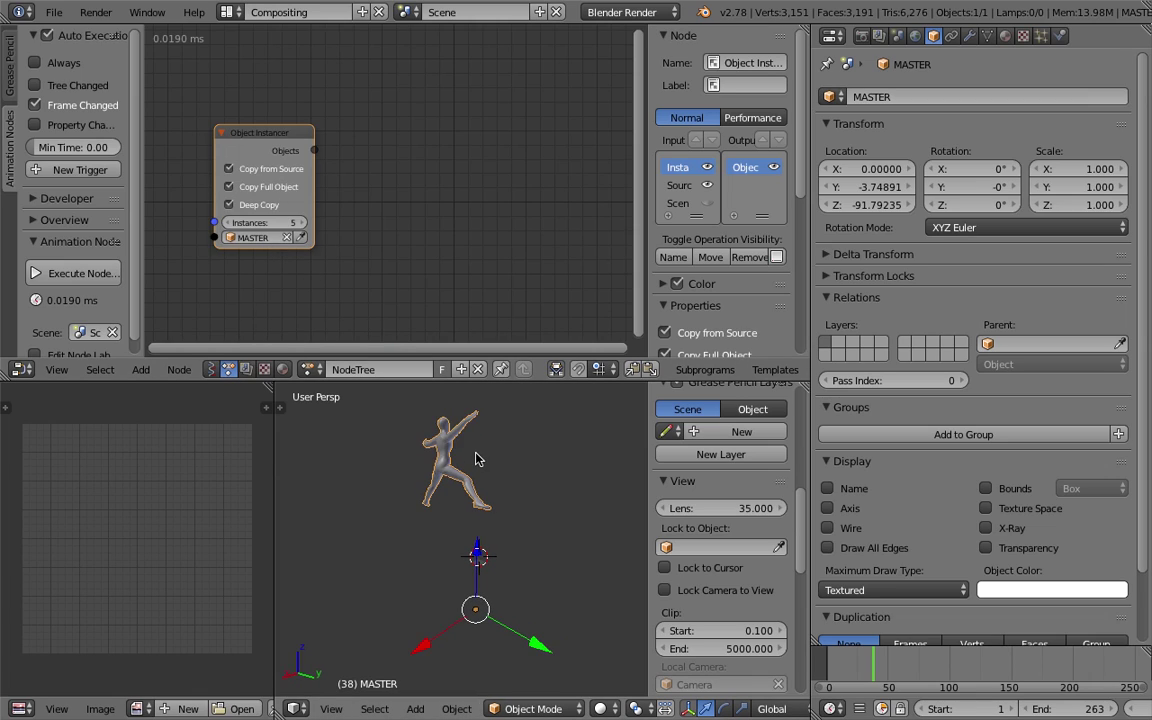
Widen the 3D view and save over the current file.
{"action": "middle_click_drag", "start_coordinate": [515, 503], "coordinate": [305, 425]}
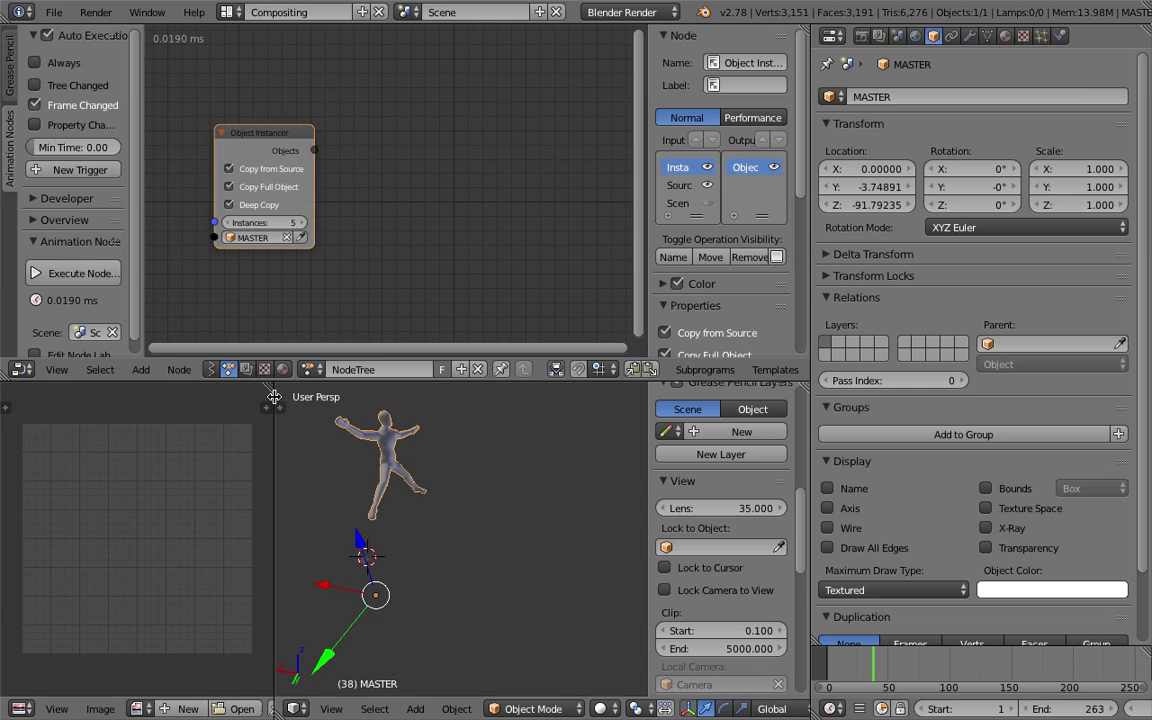
{"action": "left_click_drag", "start_coordinate": [274, 397], "coordinate": [195, 397]}
{"action": "key", "text": "ctrl+s"}
{"action": "key", "text": "Return"}
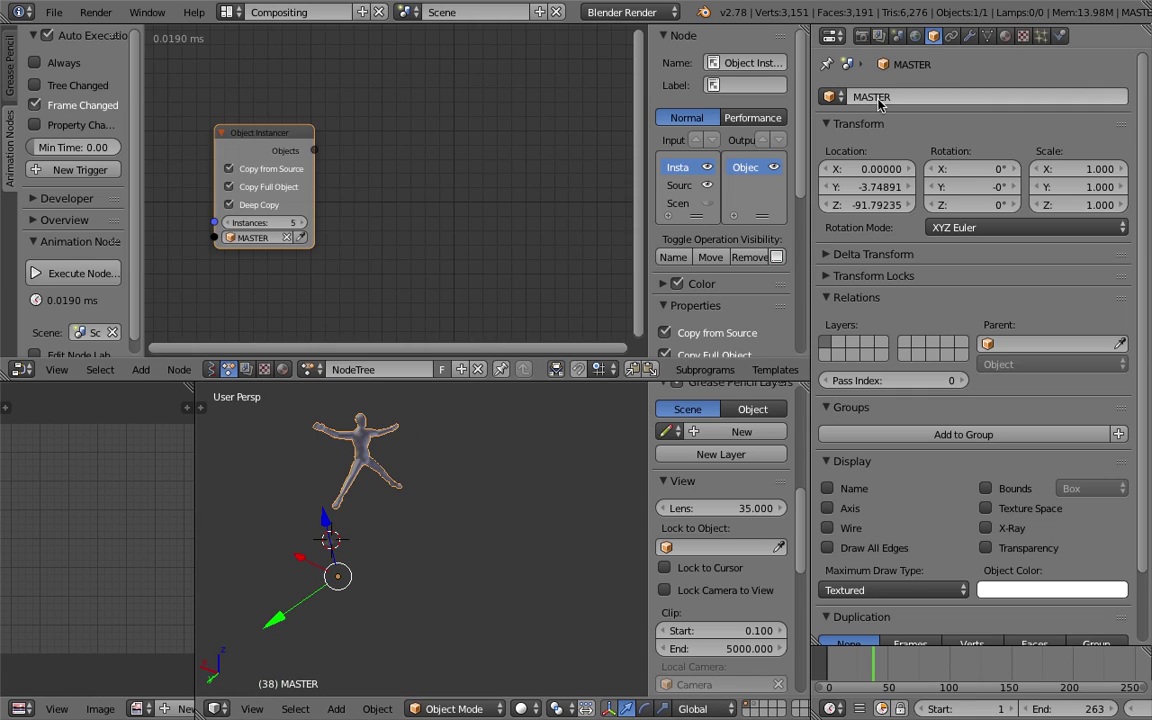
Show the MASTER object's modifier settings and review the Object Instancer node's options.
{"action": "left_click", "coordinate": [969, 35]}
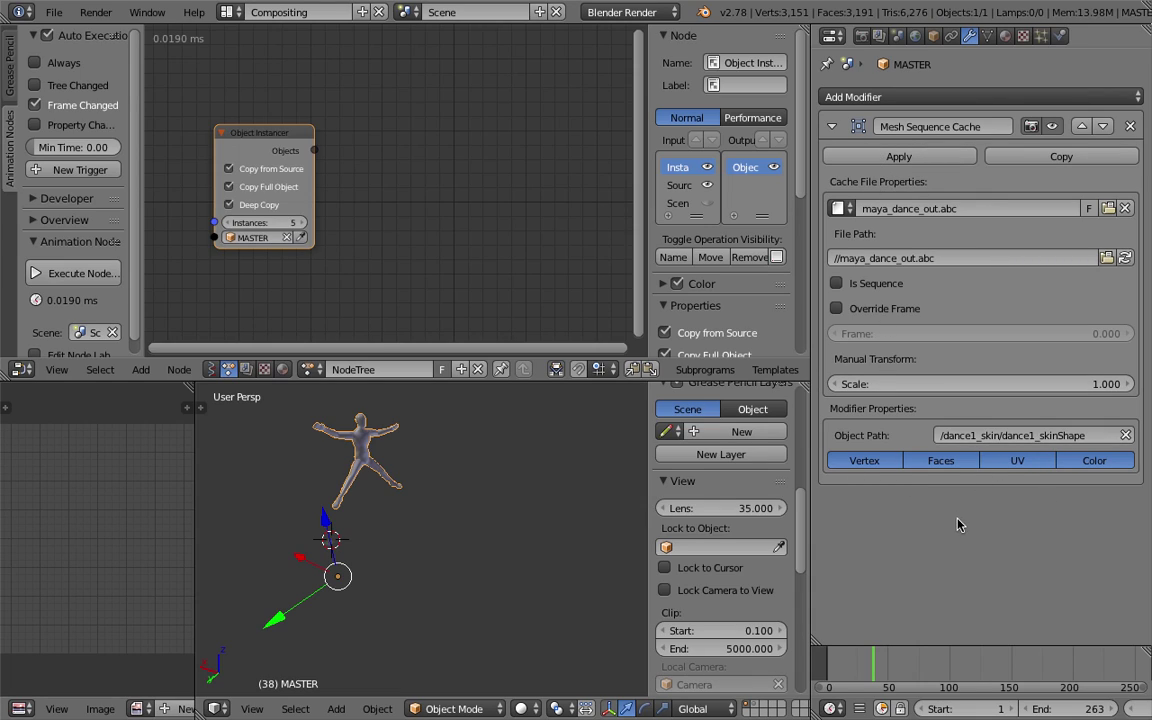
{"action": "scroll", "coordinate": [360, 255], "scroll_direction": "down", "scroll_amount": 2}
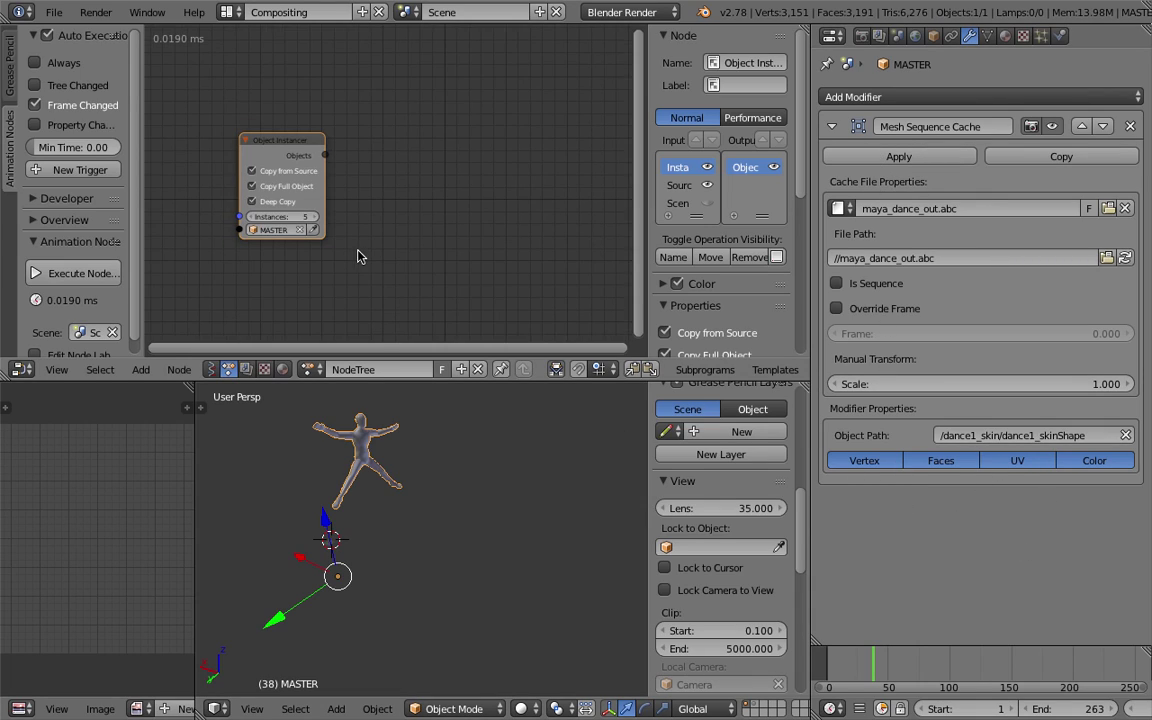
{"action": "middle_click_drag", "start_coordinate": [372, 253], "coordinate": [336, 253]}
{"action": "scroll", "coordinate": [336, 253], "scroll_direction": "up", "scroll_amount": 1}
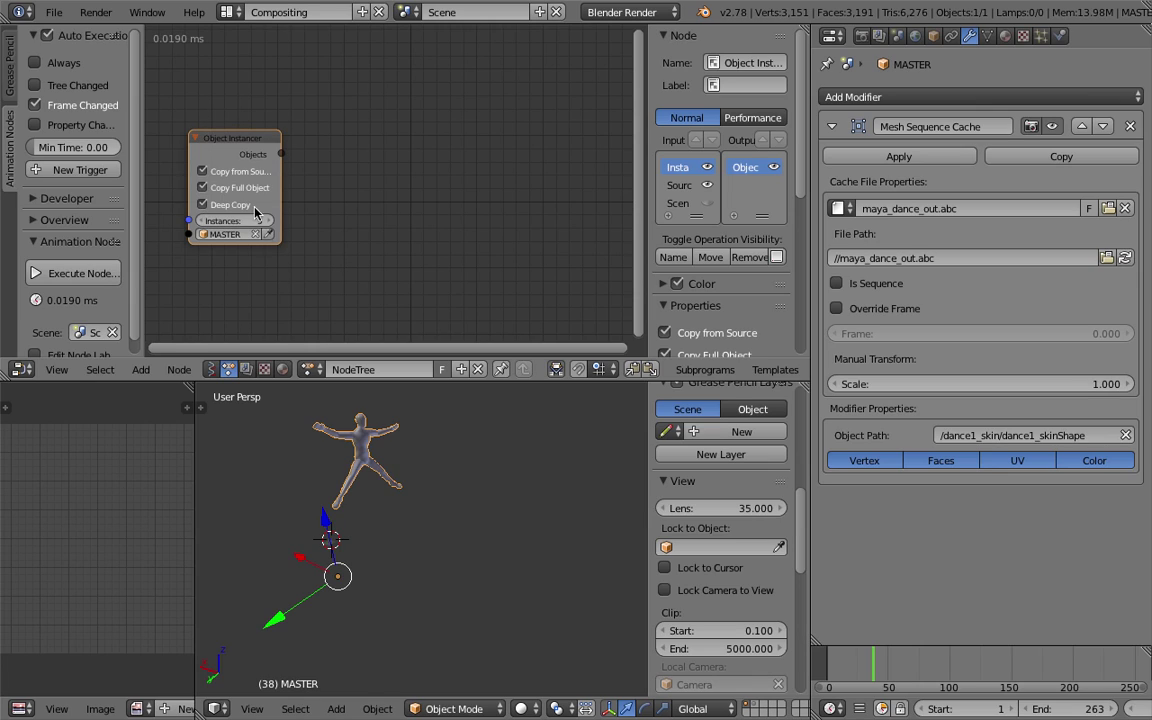
{"action": "scroll", "coordinate": [265, 170], "scroll_direction": "down", "scroll_amount": 2}
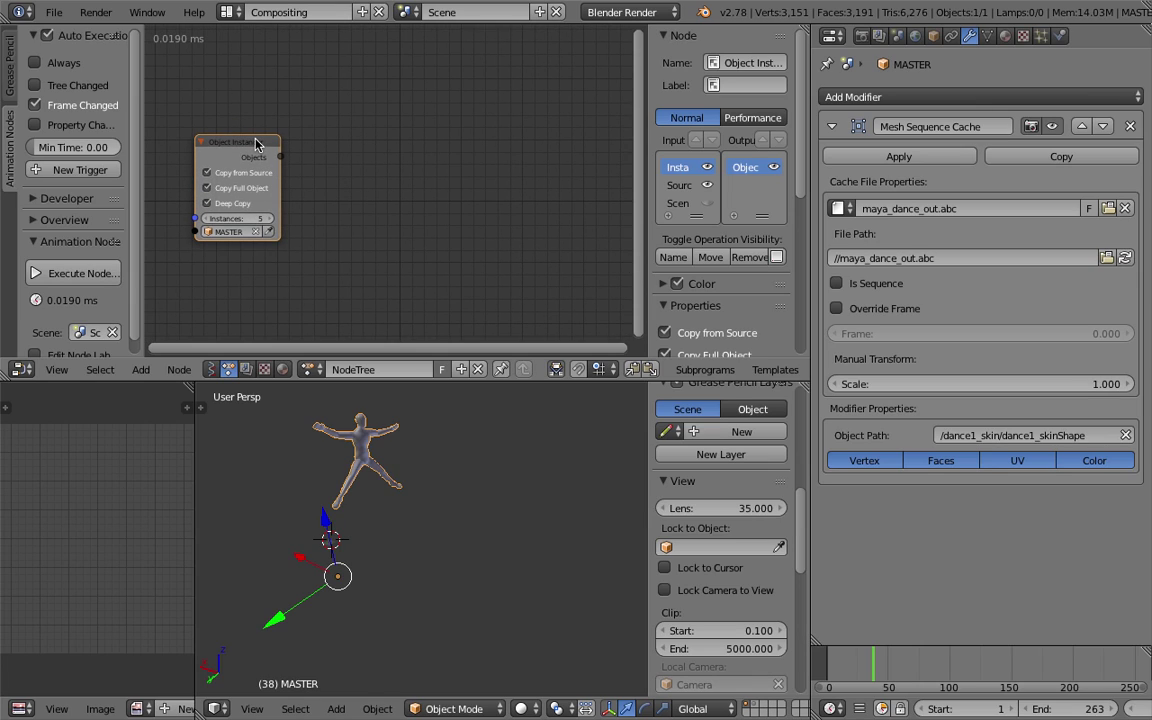
Create a loop subprogram fed by the Object Instancer's Objects output, and hide the node editor's side panels.
{"action": "key", "text": "w"}
{"action": "left_click", "coordinate": [356, 144]}
{"action": "left_click", "coordinate": [494, 132]}
{"action": "middle_click_drag", "start_coordinate": [455, 110], "coordinate": [406, 115]}
{"action": "scroll", "coordinate": [440, 136], "scroll_direction": "down", "scroll_amount": 2}
{"action": "middle_click_drag", "start_coordinate": [507, 127], "coordinate": [427, 131]}
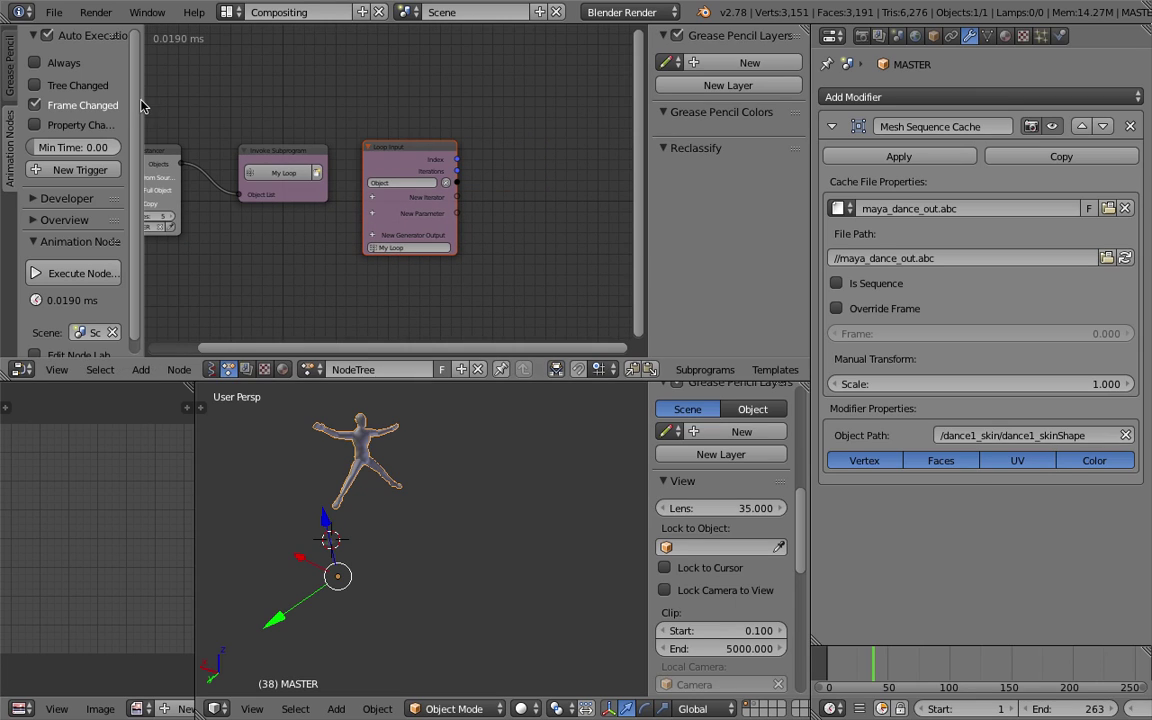
{"action": "key", "text": "t"}
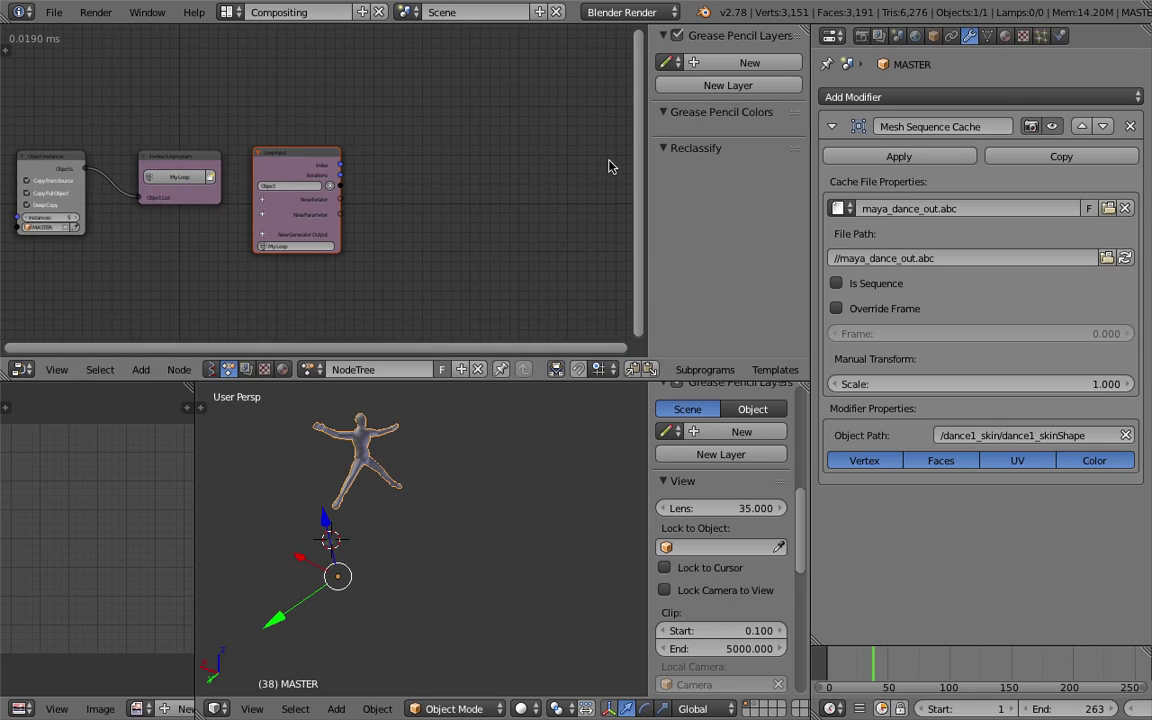
{"action": "key", "text": "n"}
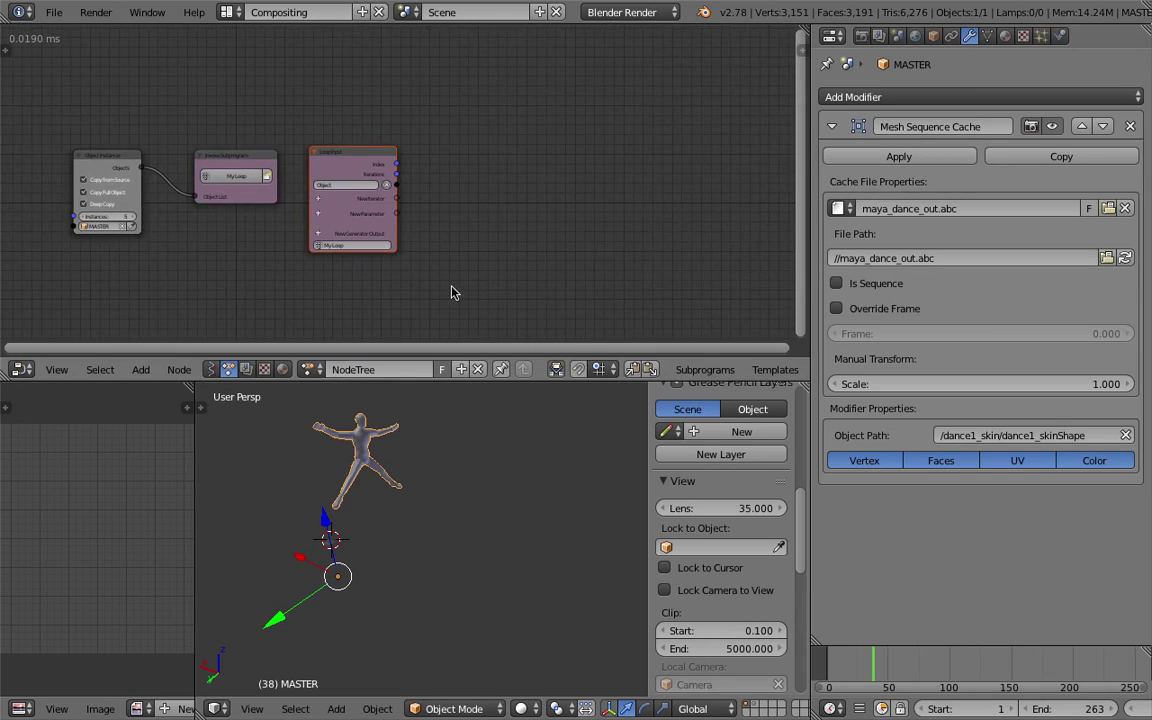
Add an Object Transforms Output node beside the Loop Input node.
{"action": "scroll", "coordinate": [490, 150], "scroll_direction": "up", "scroll_amount": 2}
{"action": "middle_click_drag", "start_coordinate": [475, 158], "coordinate": [516, 153]}
{"action": "key", "text": "ctrl+a"}
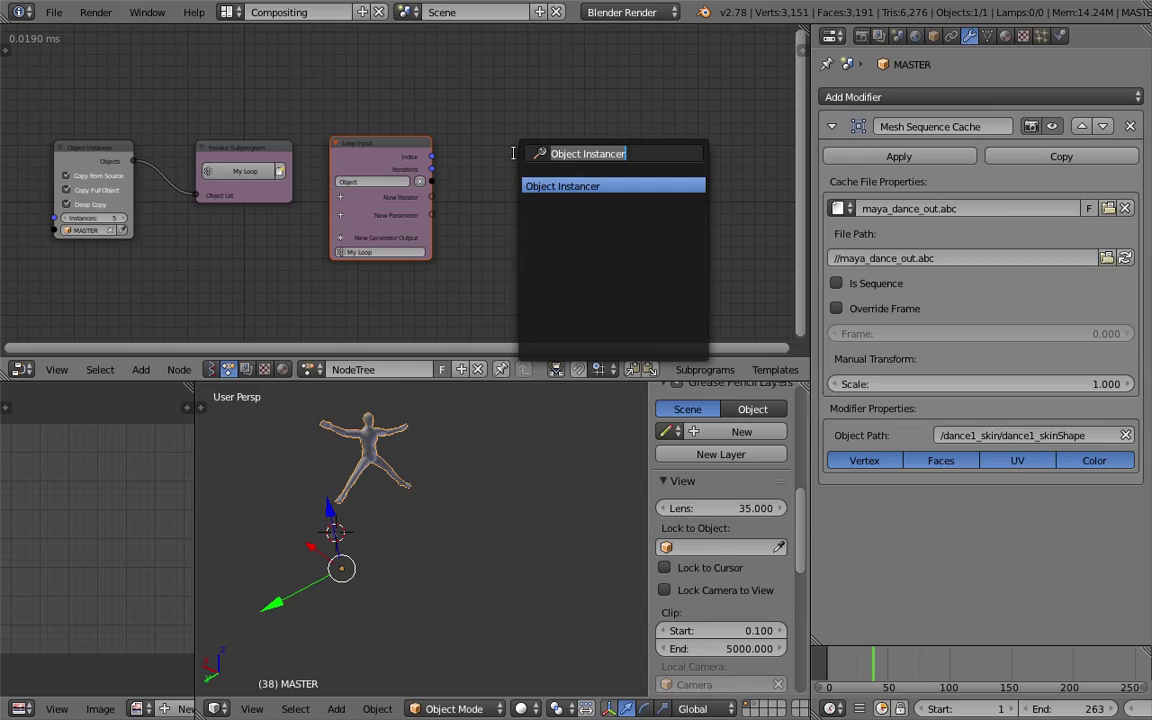
{"action": "type", "text": "object tra"}
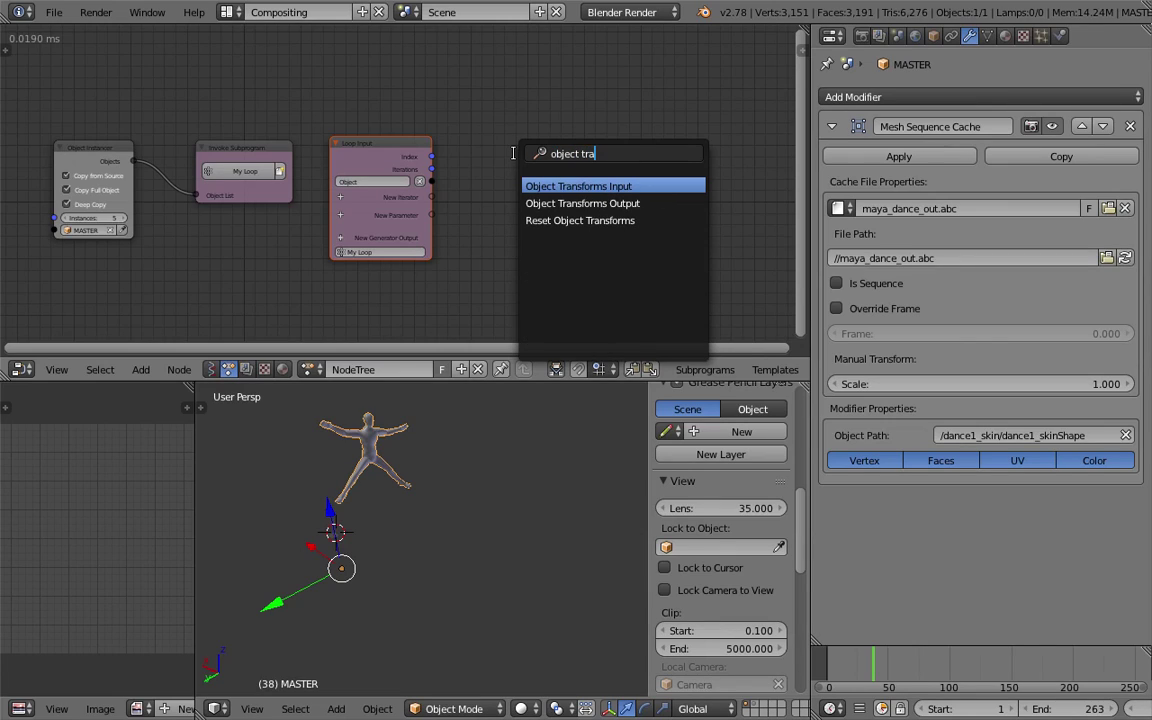
{"action": "key", "text": "Down"}
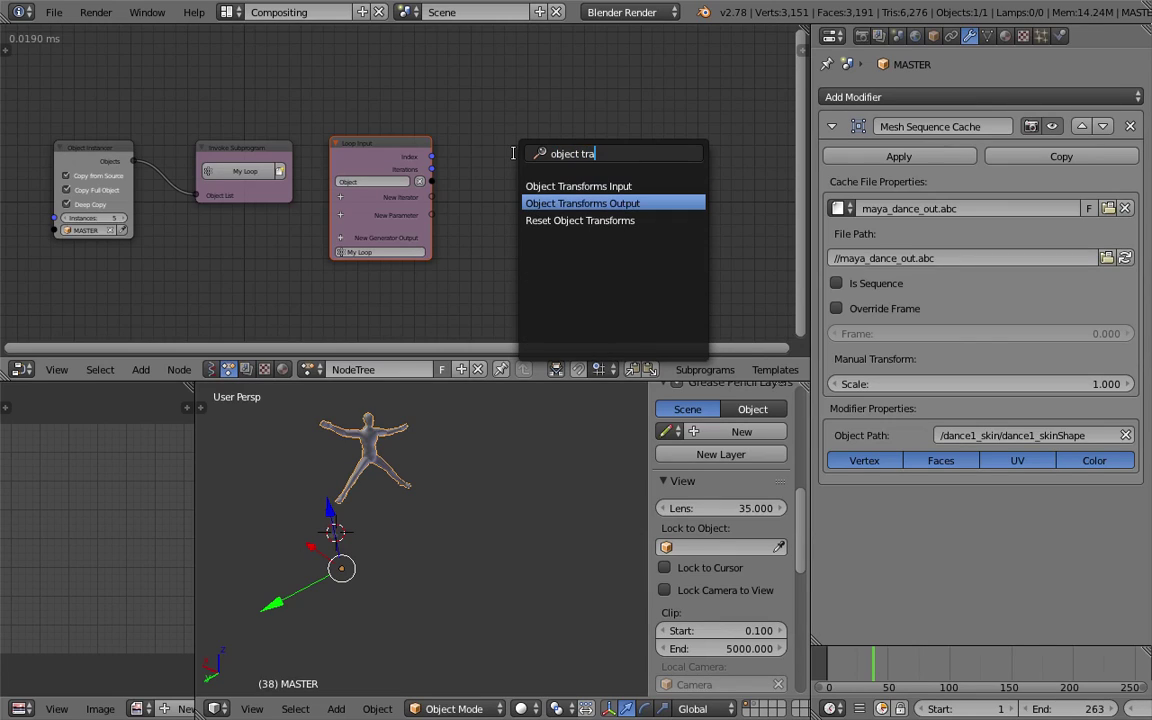
{"action": "key", "text": "Return"}
{"action": "left_click", "coordinate": [578, 153]}
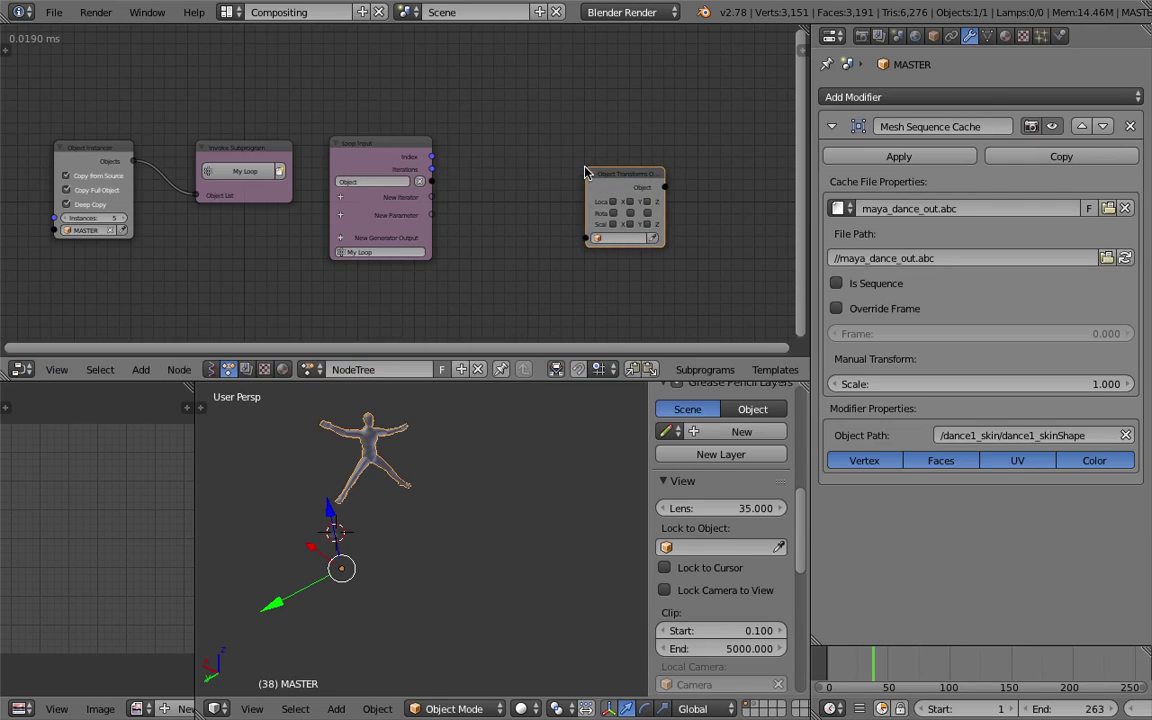
Enable location on X, Y and Z in the Object Transforms Output node and link the Loop Input's Object output to it.
{"action": "scroll", "coordinate": [548, 152], "scroll_direction": "up", "scroll_amount": 1}
{"action": "left_click_drag", "start_coordinate": [627, 188], "coordinate": [710, 145]}
{"action": "middle_click_drag", "start_coordinate": [631, 126], "coordinate": [519, 105]}
{"action": "left_click_drag", "start_coordinate": [373, 152], "coordinate": [619, 207]}
Add a Combine Vector node between the Loop Input and Object Transforms Output nodes.
{"action": "middle_click_drag", "start_coordinate": [548, 241], "coordinate": [545, 213]}
{"action": "key", "text": "ctrl+a"}
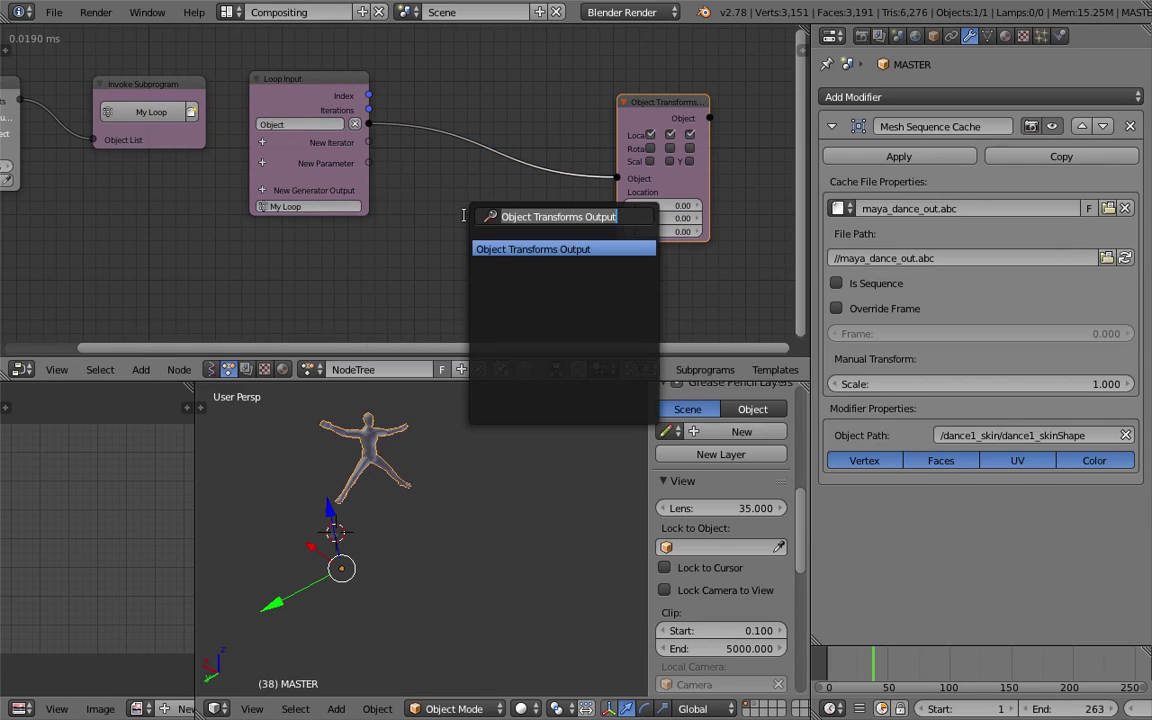
{"action": "type", "text": "vector o"}
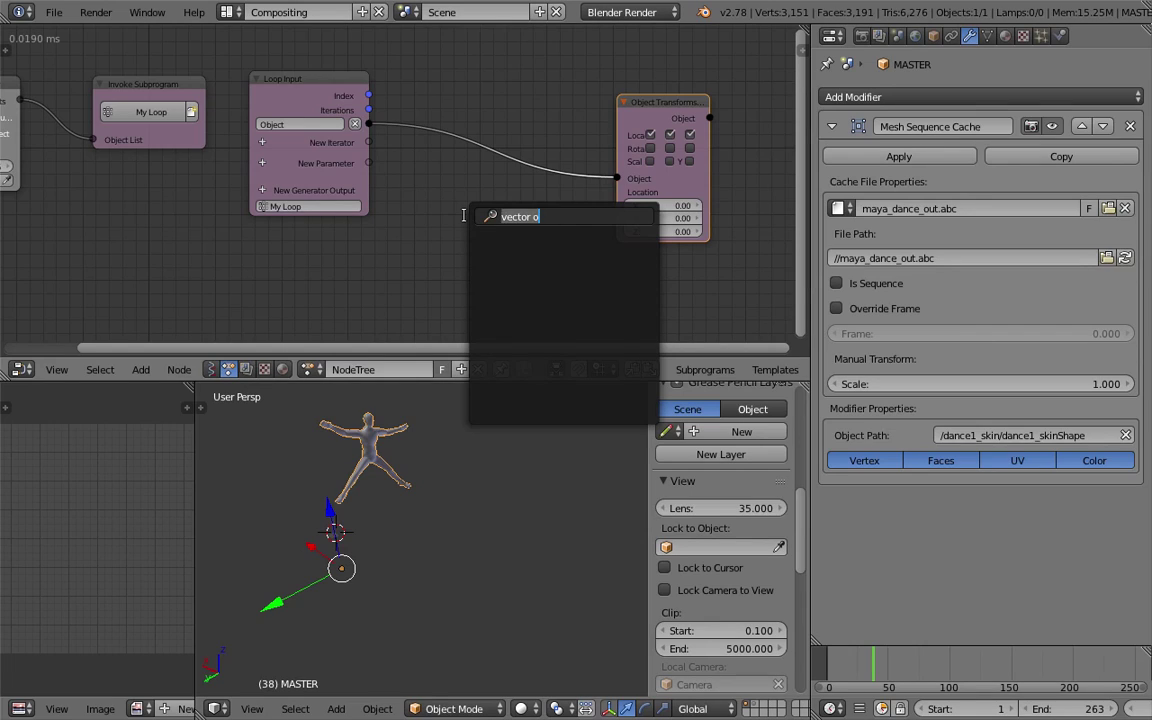
{"action": "type", "text": "combine v"}
{"action": "key", "text": "Return"}
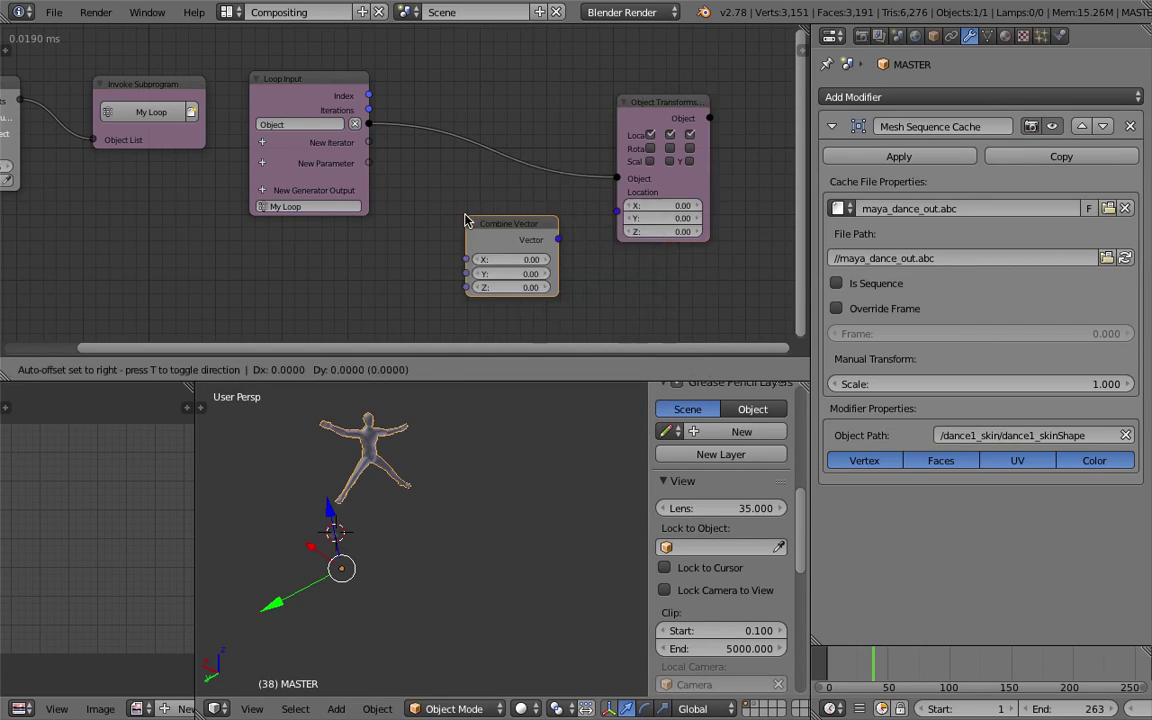
{"action": "left_click", "coordinate": [533, 241]}
Link the Combine Vector output to the Location input of the Object Transforms Output node, and save over the file.
{"action": "left_click_drag", "start_coordinate": [558, 239], "coordinate": [617, 212]}
{"action": "left_click_drag", "start_coordinate": [551, 226], "coordinate": [590, 220]}
{"action": "left_click_drag", "start_coordinate": [683, 191], "coordinate": [772, 190]}
{"action": "left_click_drag", "start_coordinate": [576, 218], "coordinate": [620, 214]}
{"action": "key", "text": "ctrl+s"}
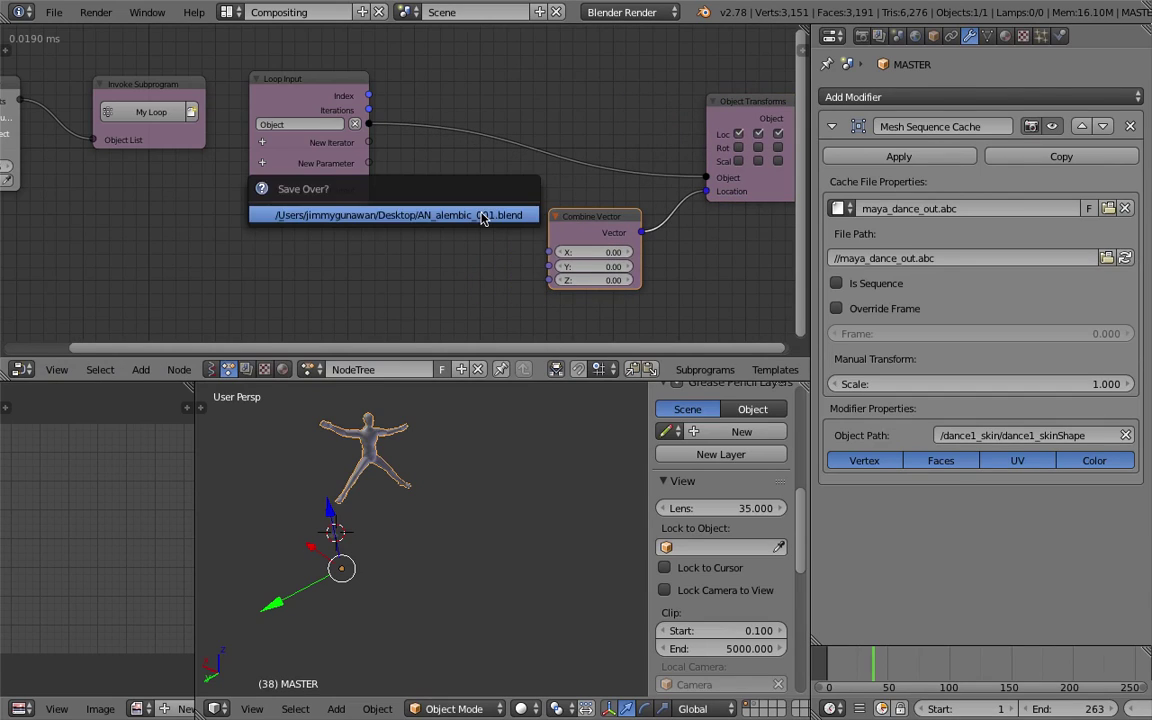
{"action": "left_click", "coordinate": [482, 218]}
Add an Integer Range node below the Loop Input node.
{"action": "middle_click_drag", "start_coordinate": [444, 228], "coordinate": [421, 212]}
{"action": "key", "text": "ctrl+a"}
{"action": "type", "text": "range"}
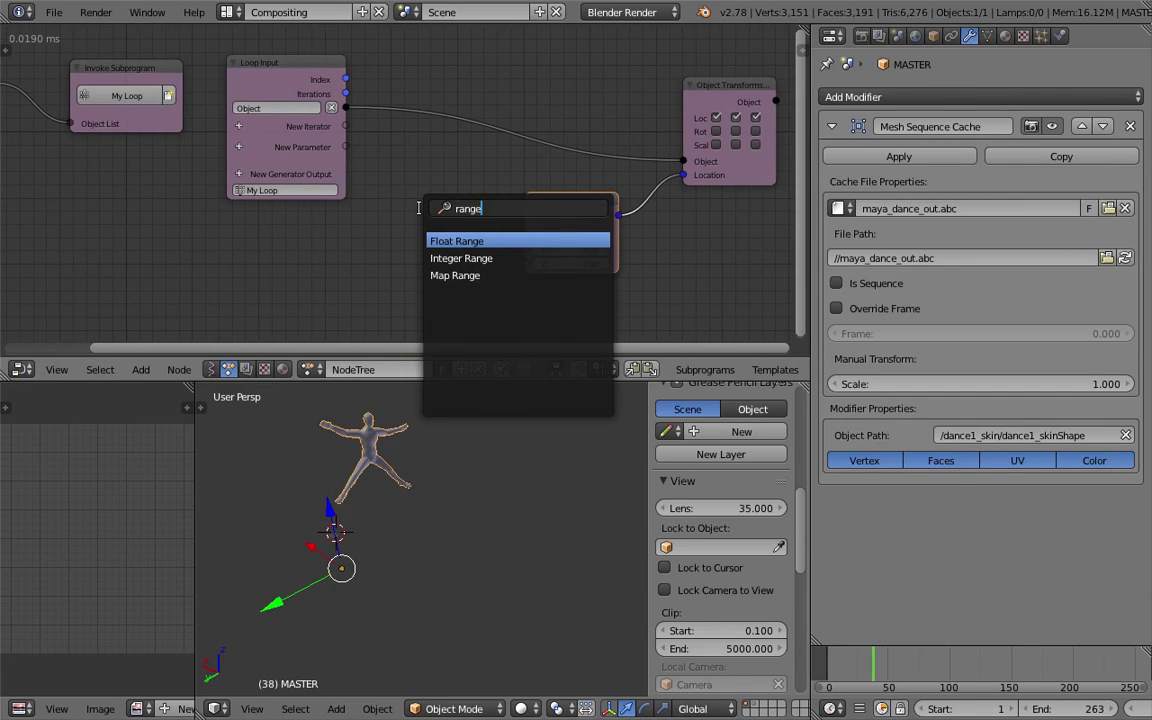
{"action": "key", "text": "Down"}
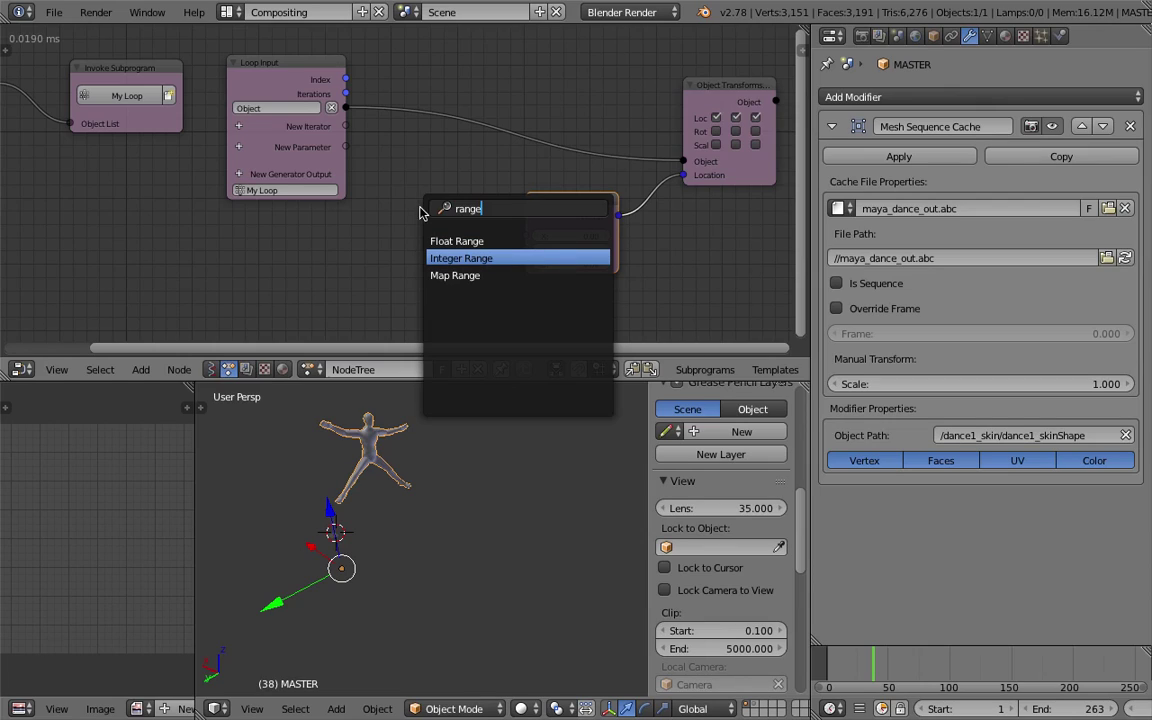
{"action": "key", "text": "Return"}
{"action": "left_click", "coordinate": [335, 224]}
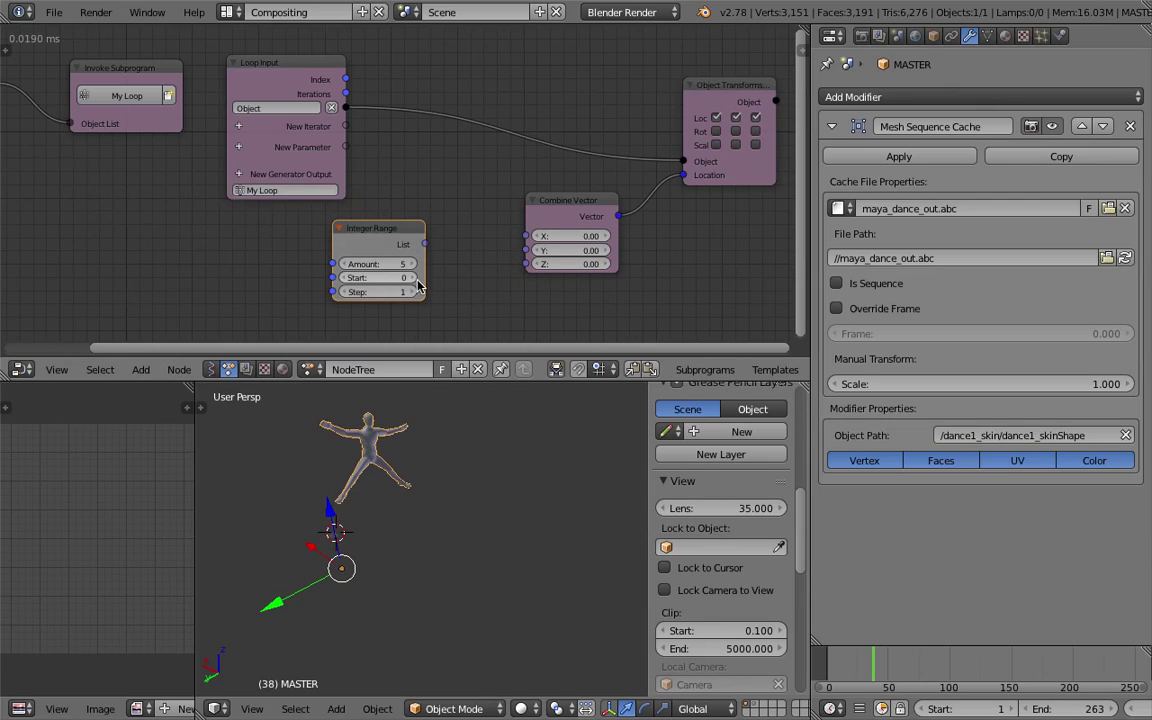
Reposition the Integer Range and Combine Vector nodes to the right and select the Integer Range node.
{"action": "left_click_drag", "start_coordinate": [426, 245], "coordinate": [433, 216]}
{"action": "left_click_drag", "start_coordinate": [538, 210], "coordinate": [571, 210]}
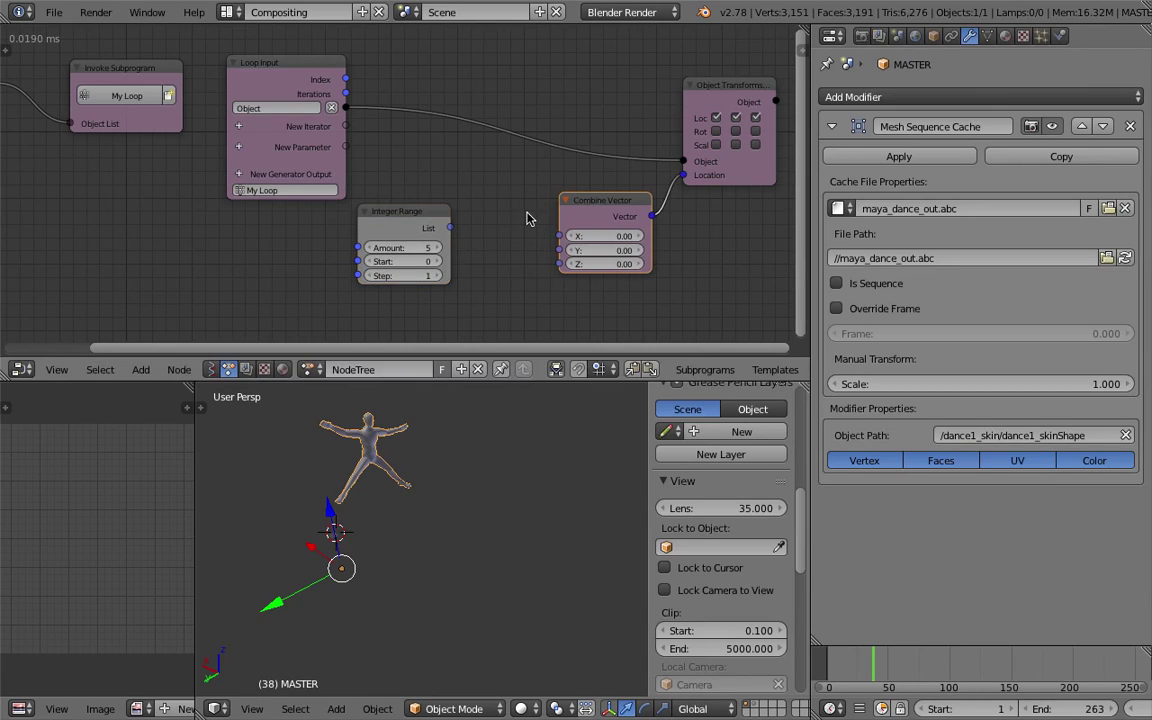
{"action": "left_click", "coordinate": [408, 218]}
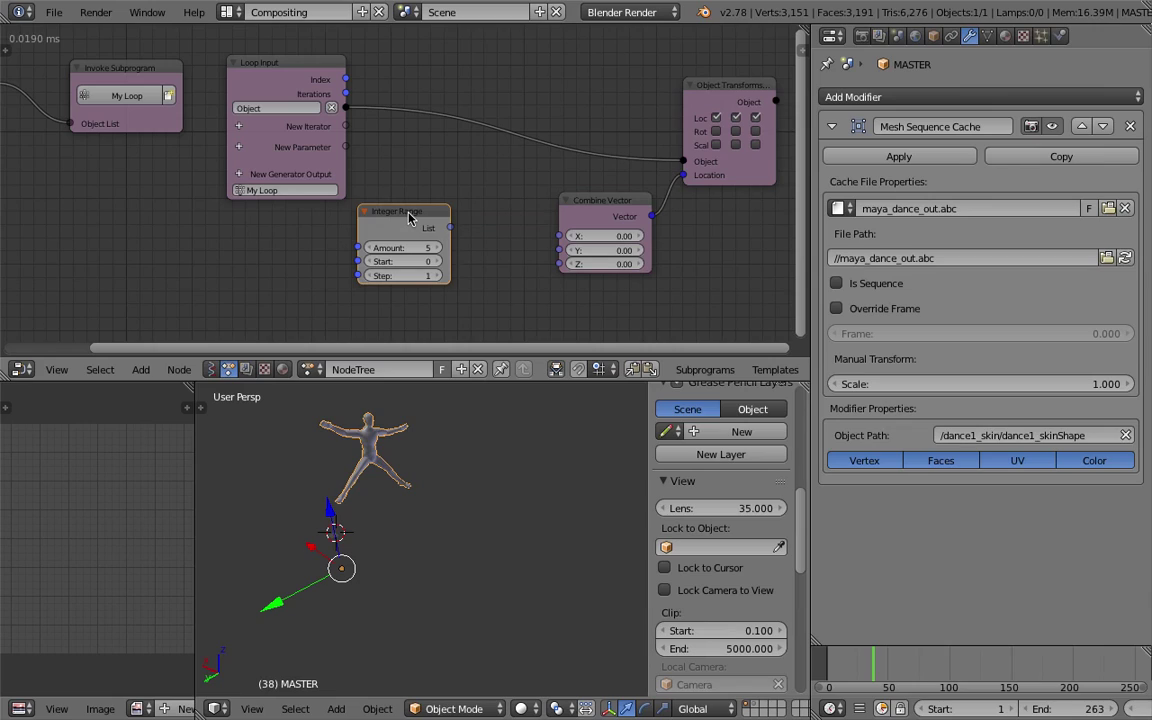
Delete the Integer Range node, add a Random Vector node before the Combine Vector node, and save over the file.
{"action": "key", "text": "x"}
{"action": "scroll", "coordinate": [470, 197], "scroll_direction": "down", "scroll_amount": 2}
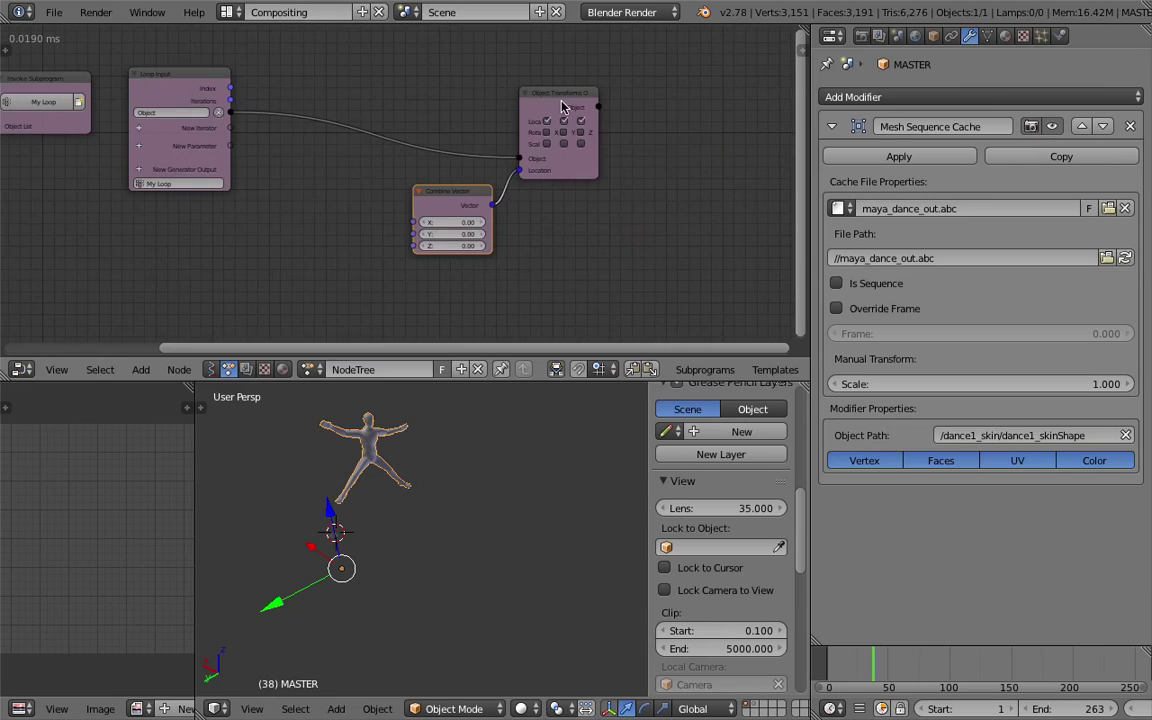
{"action": "key", "text": "shift+a"}
{"action": "left_click", "coordinate": [346, 193]}
{"action": "type", "text": "ra"}
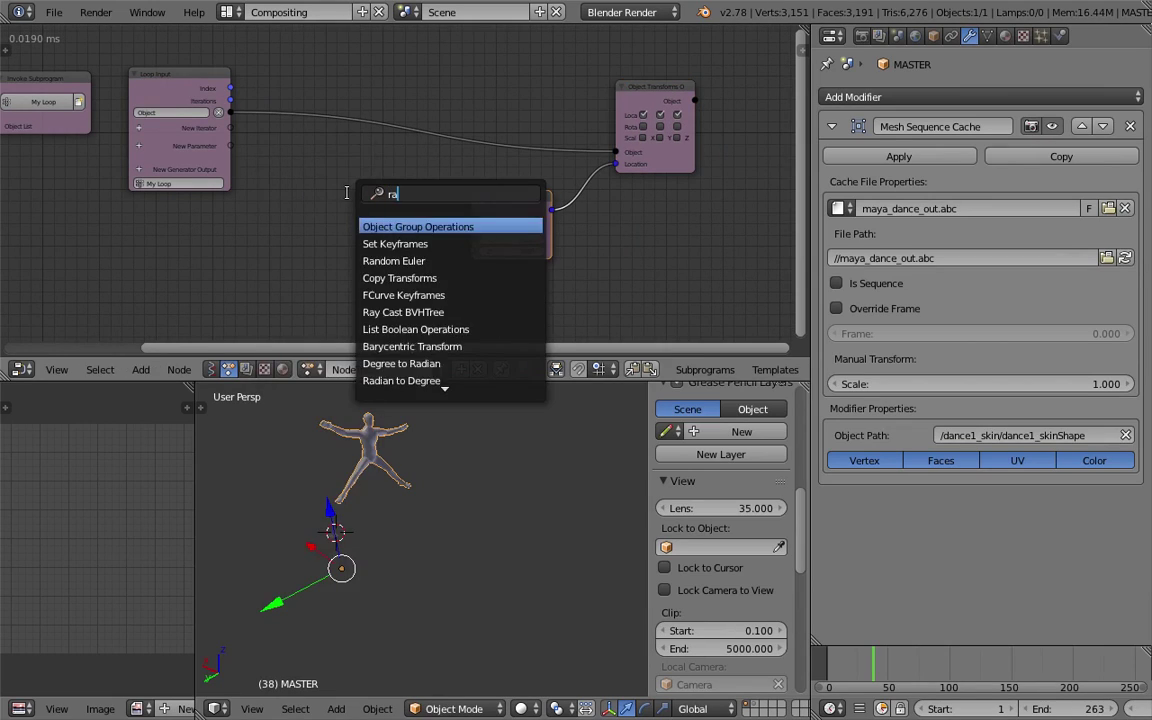
{"action": "type", "text": "ndom v"}
{"action": "key", "text": "Return"}
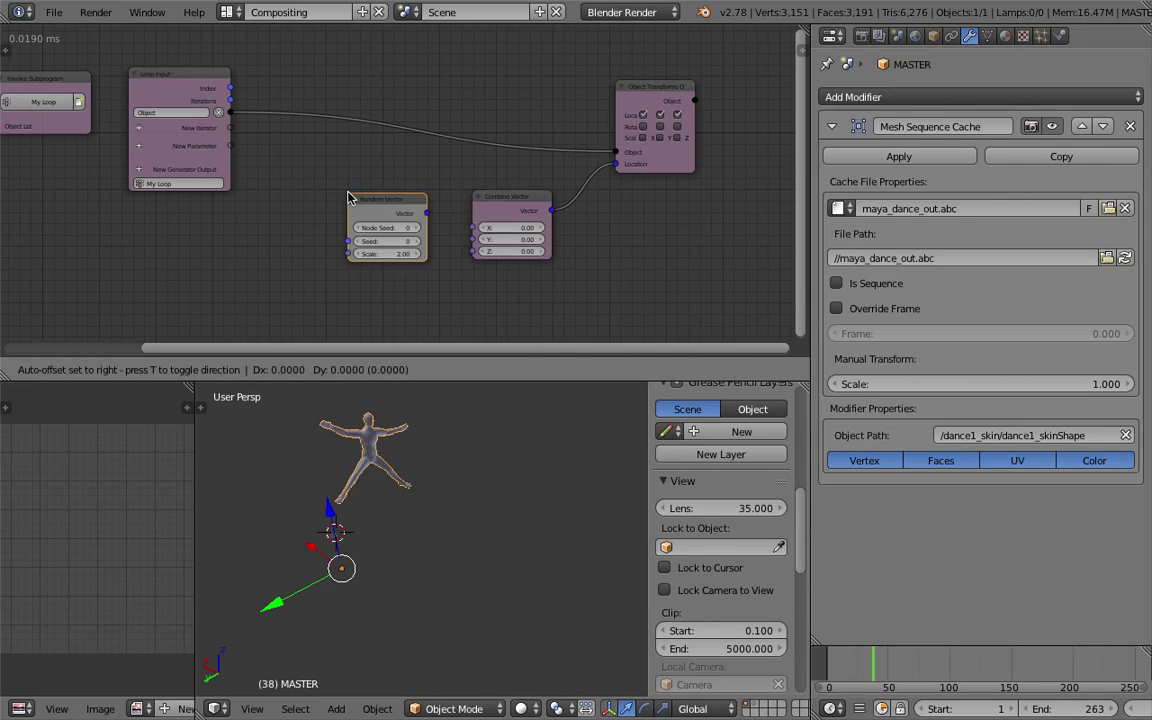
{"action": "left_click", "coordinate": [347, 193]}
{"action": "key", "text": "ctrl+s"}
{"action": "left_click", "coordinate": [347, 193]}
Link the Loop Input's Index to the Random Vector's Seed, and its Vector output to the Location input of Object Transforms Output.
{"action": "left_click_drag", "start_coordinate": [233, 89], "coordinate": [344, 245]}
{"action": "scroll", "coordinate": [394, 208], "scroll_direction": "up", "scroll_amount": 1}
{"action": "left_click_drag", "start_coordinate": [429, 215], "coordinate": [455, 217]}
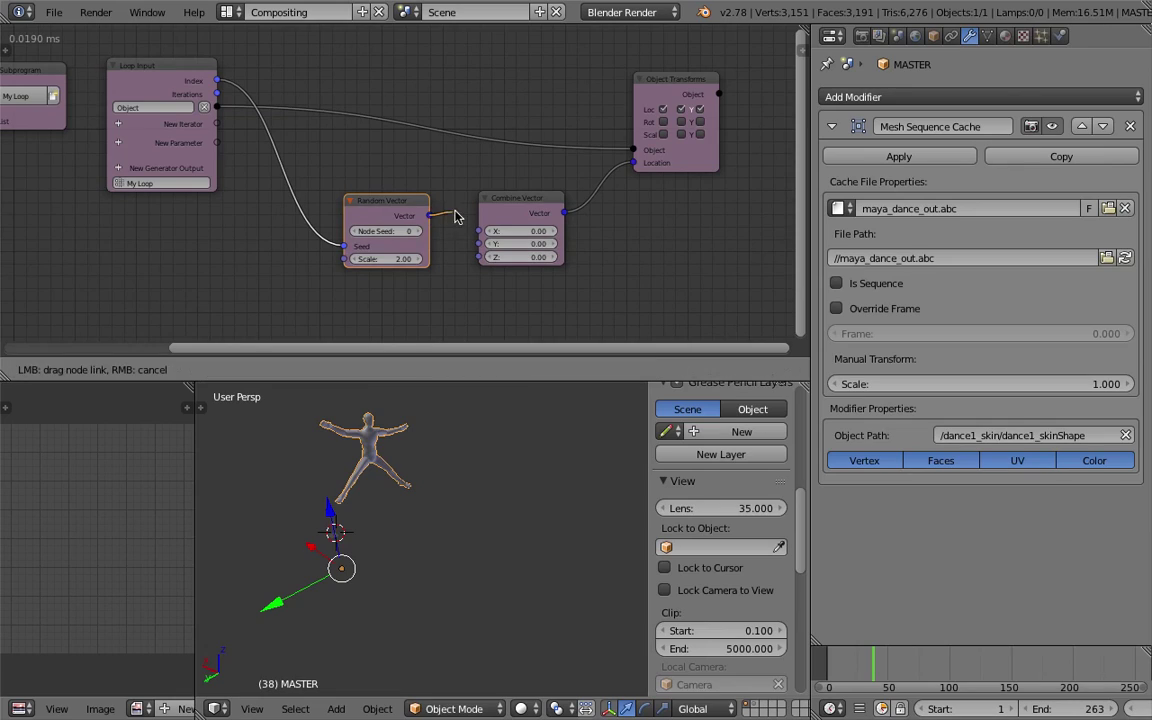
{"action": "left_click_drag", "start_coordinate": [640, 170], "coordinate": [635, 163]}
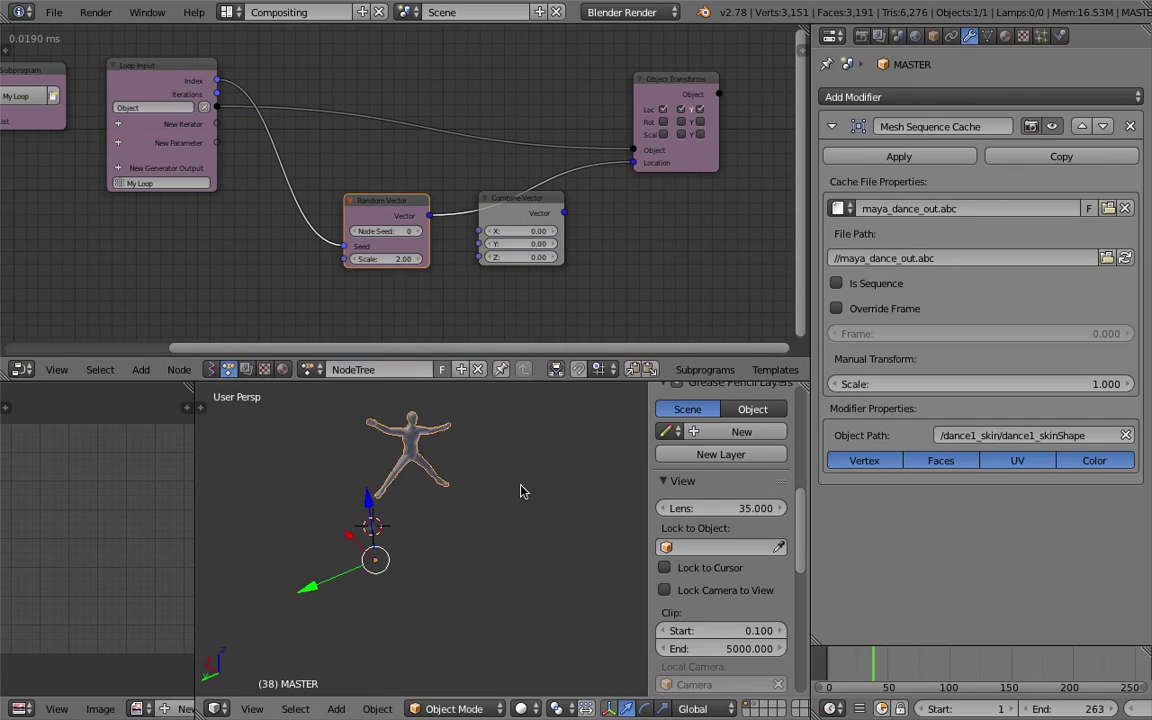
Scrub the timeline to generate the dancer copies, select overlapping copies to inspect their random placement, and save over the file.
{"action": "left_click", "coordinate": [915, 675]}
{"action": "middle_click_drag", "start_coordinate": [416, 520], "coordinate": [388, 512]}
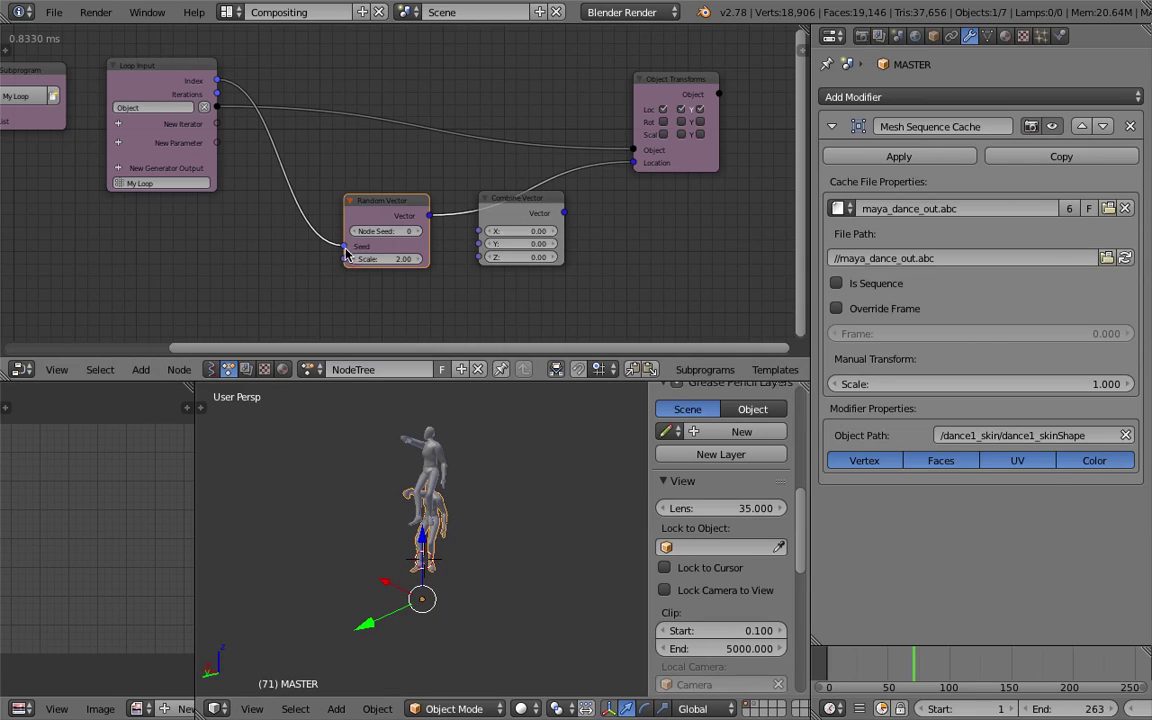
{"action": "left_click_drag", "start_coordinate": [864, 663], "coordinate": [896, 663]}
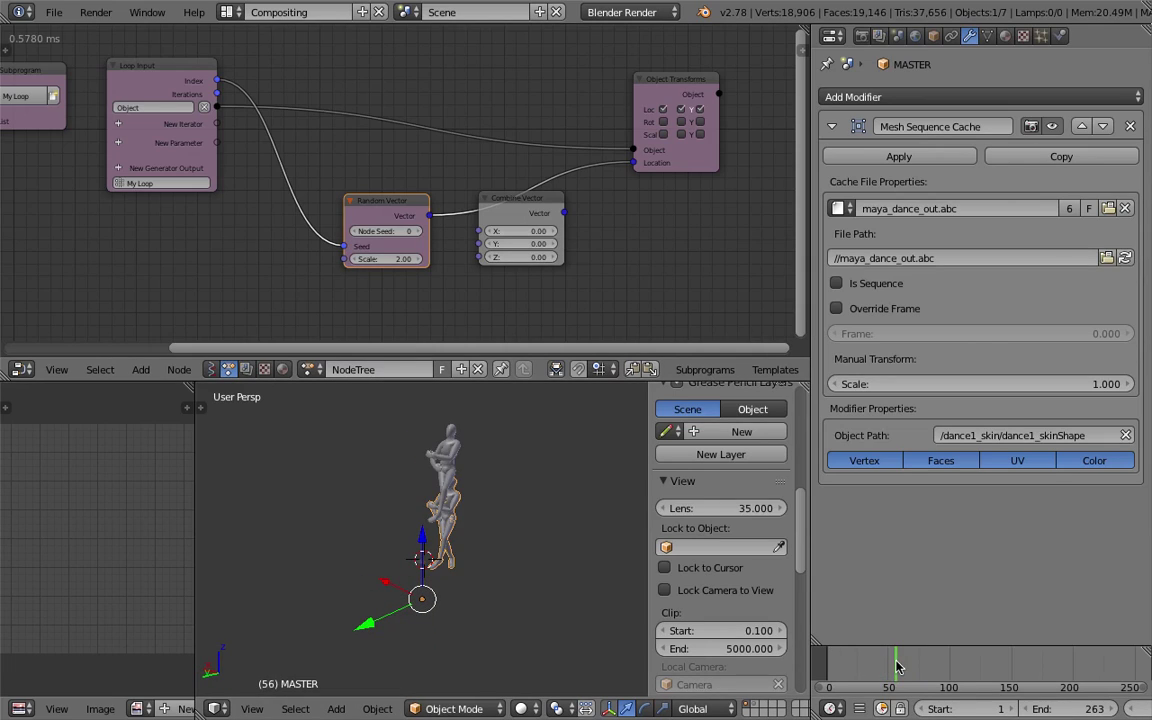
{"action": "right_click", "coordinate": [451, 458]}
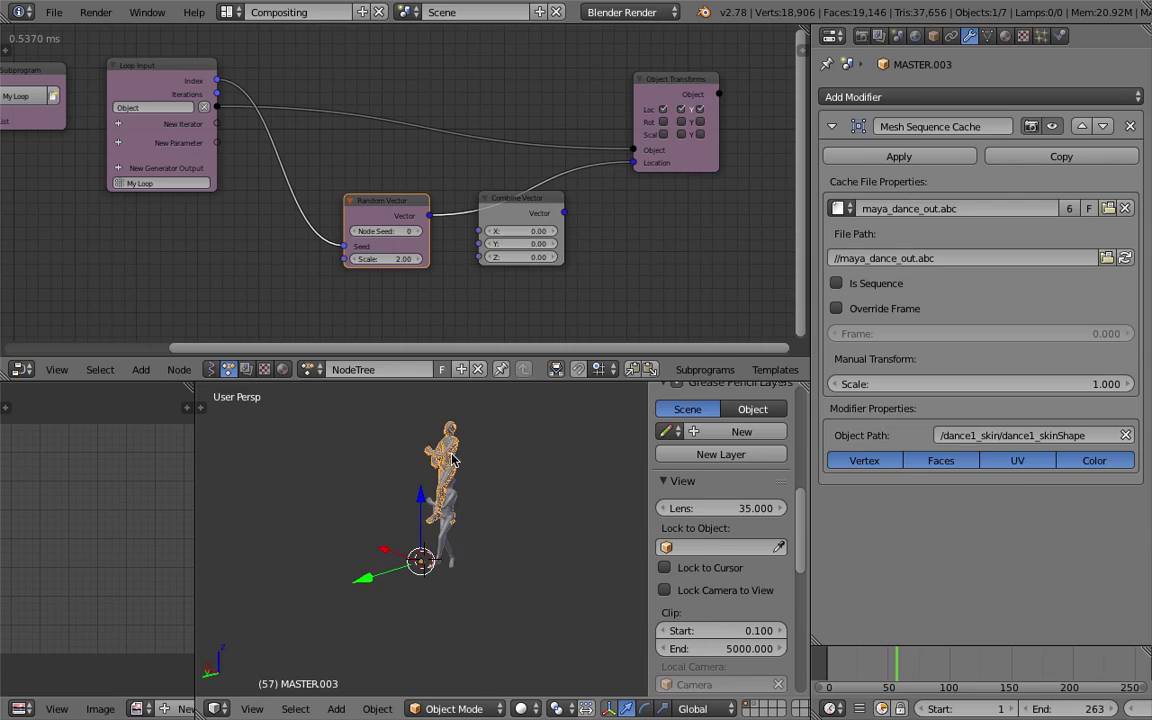
{"action": "right_click", "coordinate": [451, 458]}
{"action": "scroll", "coordinate": [445, 422], "scroll_direction": "up", "scroll_amount": 5}
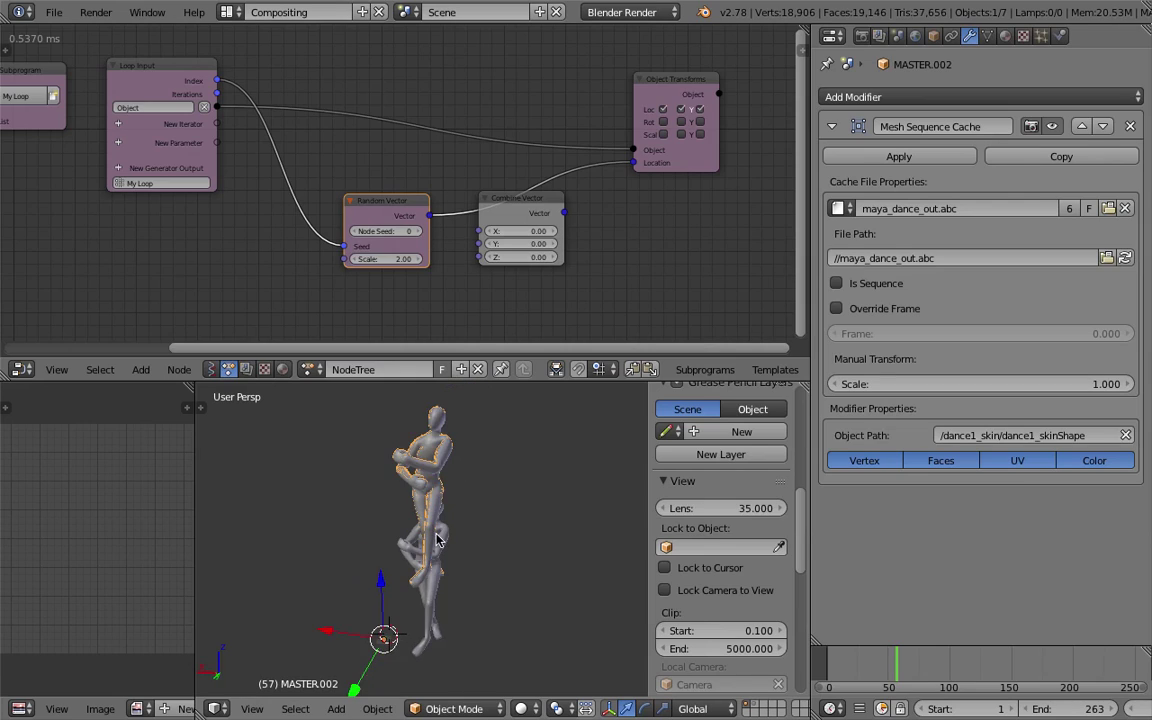
{"action": "key", "text": "ctrl+s"}
{"action": "left_click", "coordinate": [483, 534]}
{"action": "middle_click_drag", "start_coordinate": [430, 472], "coordinate": [380, 445]}
{"action": "scroll", "coordinate": [411, 314], "scroll_direction": "up", "scroll_amount": 2}
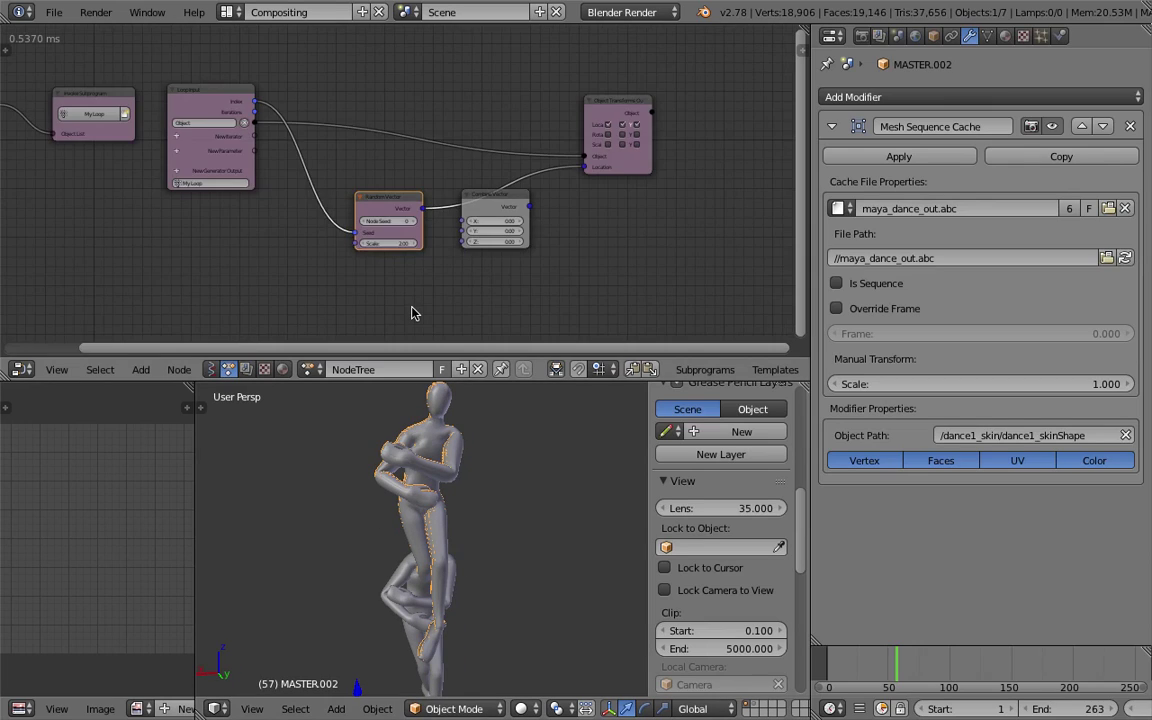
Set the Random Vector node's Scale to 150 and scrub the timeline to spread the dancer copies, saving over the file.
{"action": "key", "text": "ctrl+s"}
{"action": "left_click", "coordinate": [400, 296]}
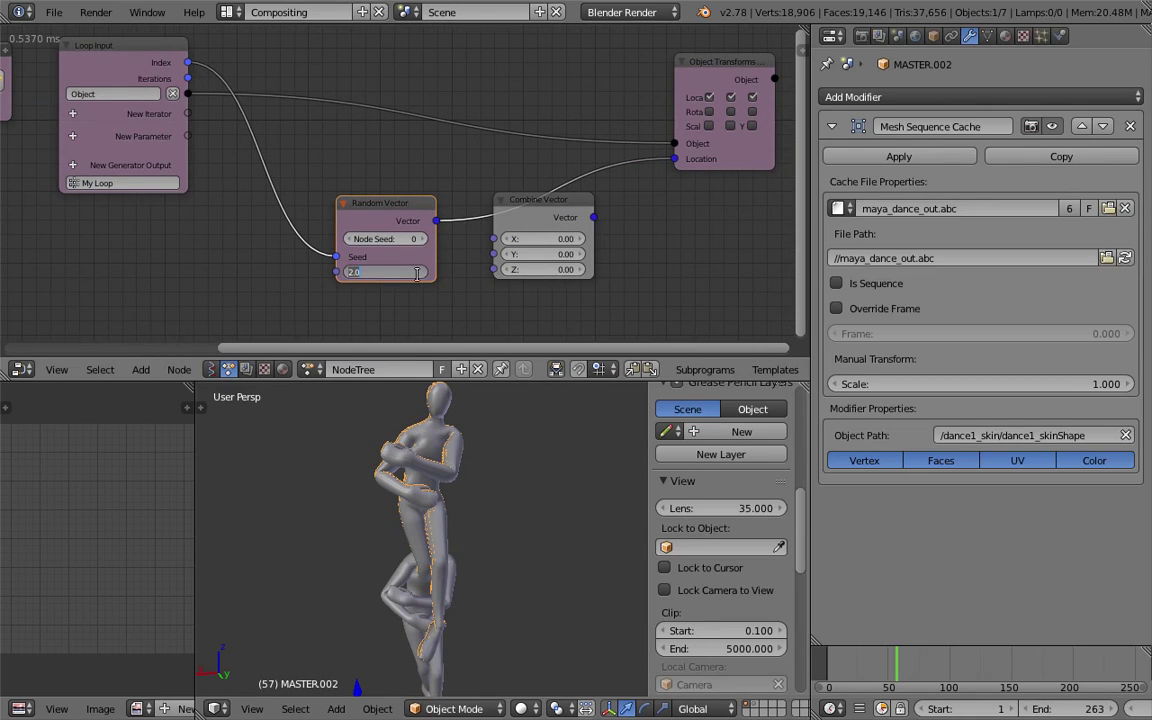
{"action": "scroll", "coordinate": [450, 542], "scroll_direction": "down", "scroll_amount": 2}
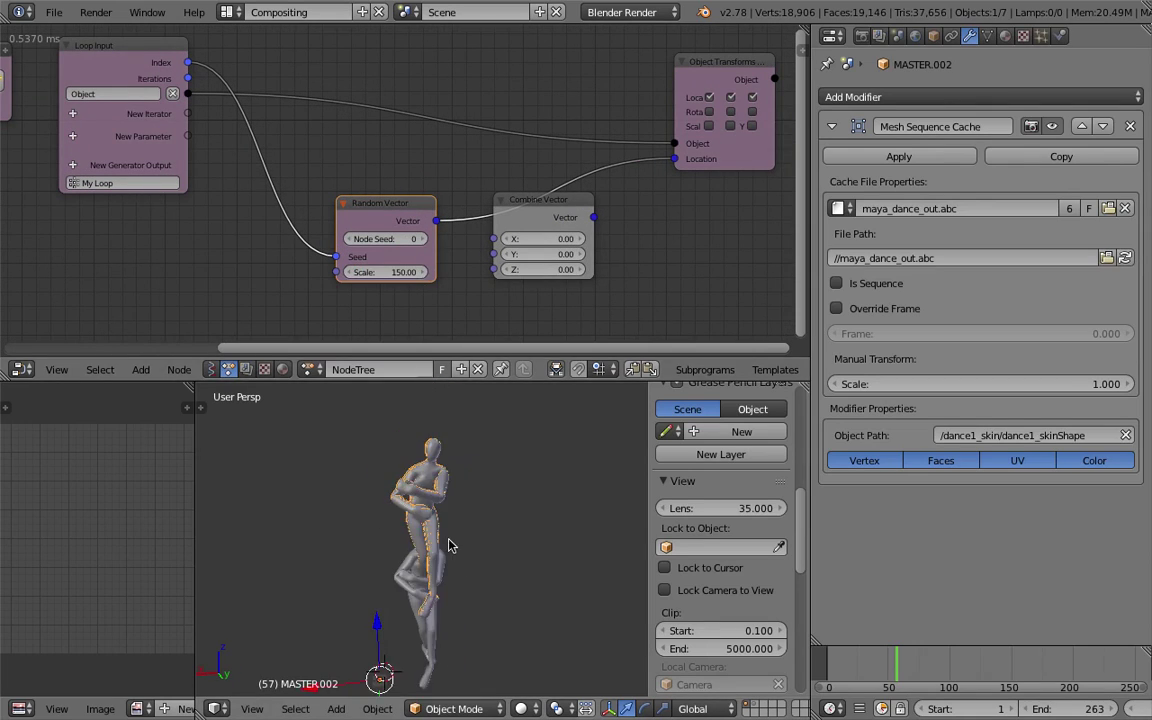
{"action": "left_click", "coordinate": [908, 657]}
{"action": "scroll", "coordinate": [491, 502], "scroll_direction": "down", "scroll_amount": 4}
{"action": "middle_click_drag", "start_coordinate": [488, 504], "coordinate": [397, 525]}
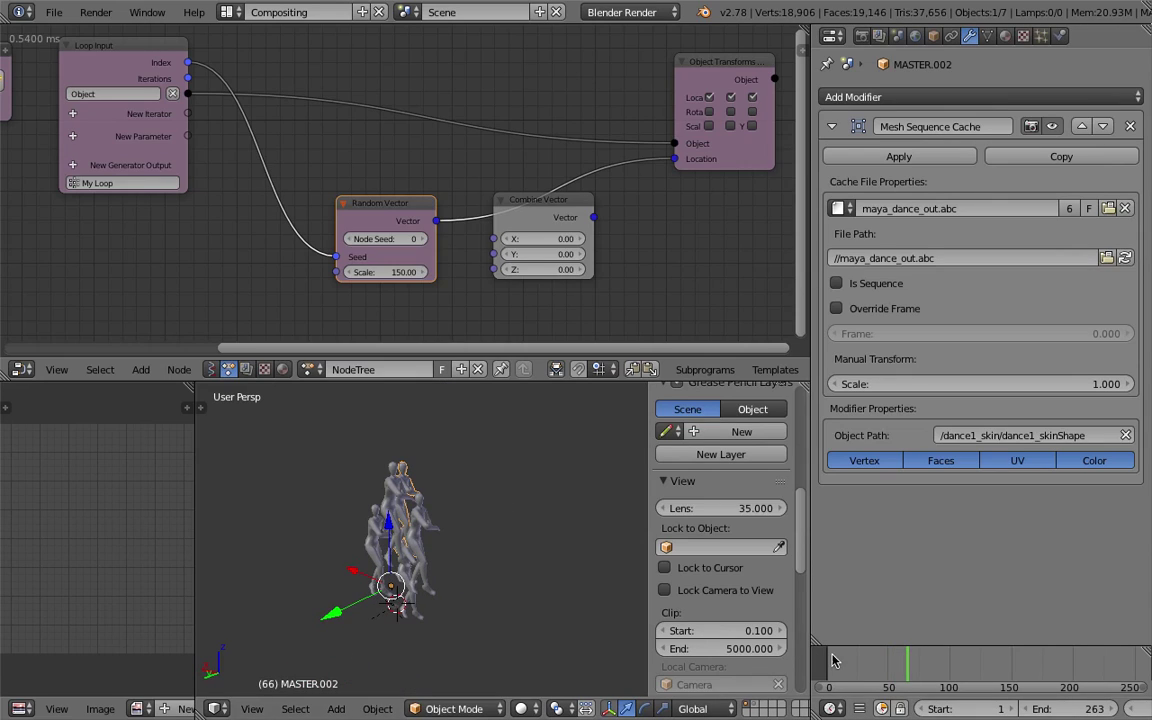
{"action": "mouse_move", "coordinate": [834, 662]}
{"action": "left_mouse_down"}
{"action": "mouse_move", "coordinate": [876, 663]}
{"action": "mouse_move", "coordinate": [933, 695]}
{"action": "mouse_move", "coordinate": [922, 692]}
{"action": "left_mouse_up"}
{"action": "scroll", "coordinate": [447, 554], "scroll_direction": "up", "scroll_amount": 2}
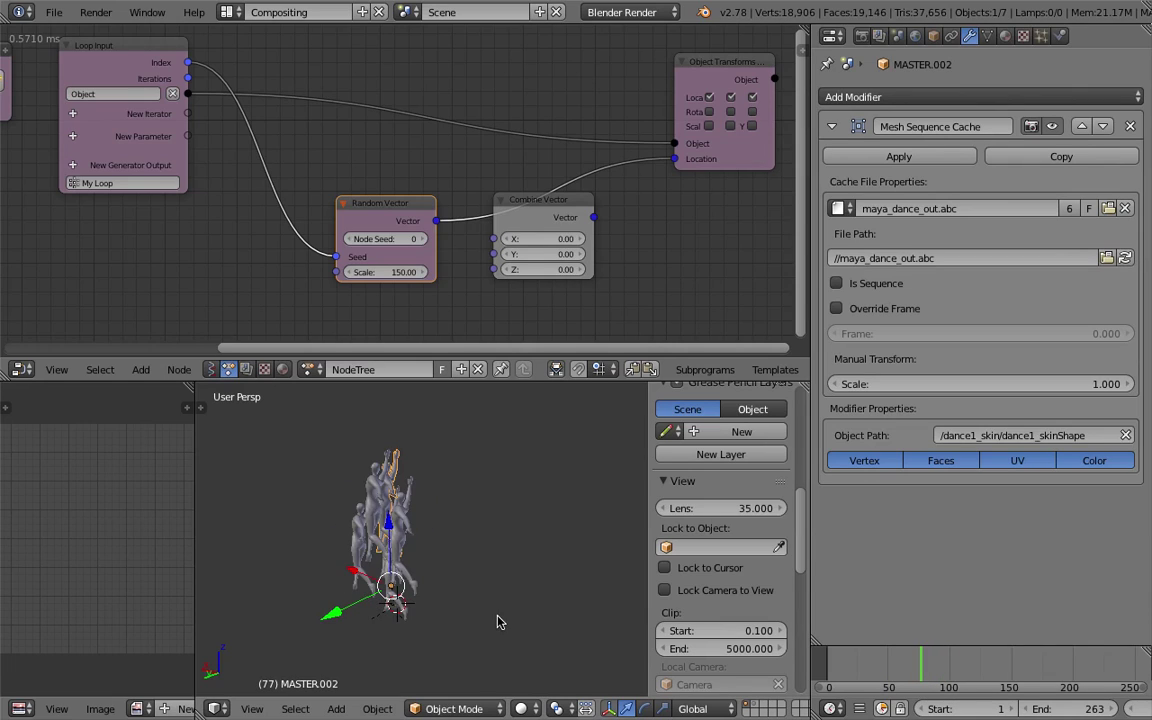
{"action": "key", "text": "ctrl+s"}
{"action": "left_click", "coordinate": [499, 549]}
{"action": "middle_click_drag", "start_coordinate": [499, 549], "coordinate": [405, 556]}
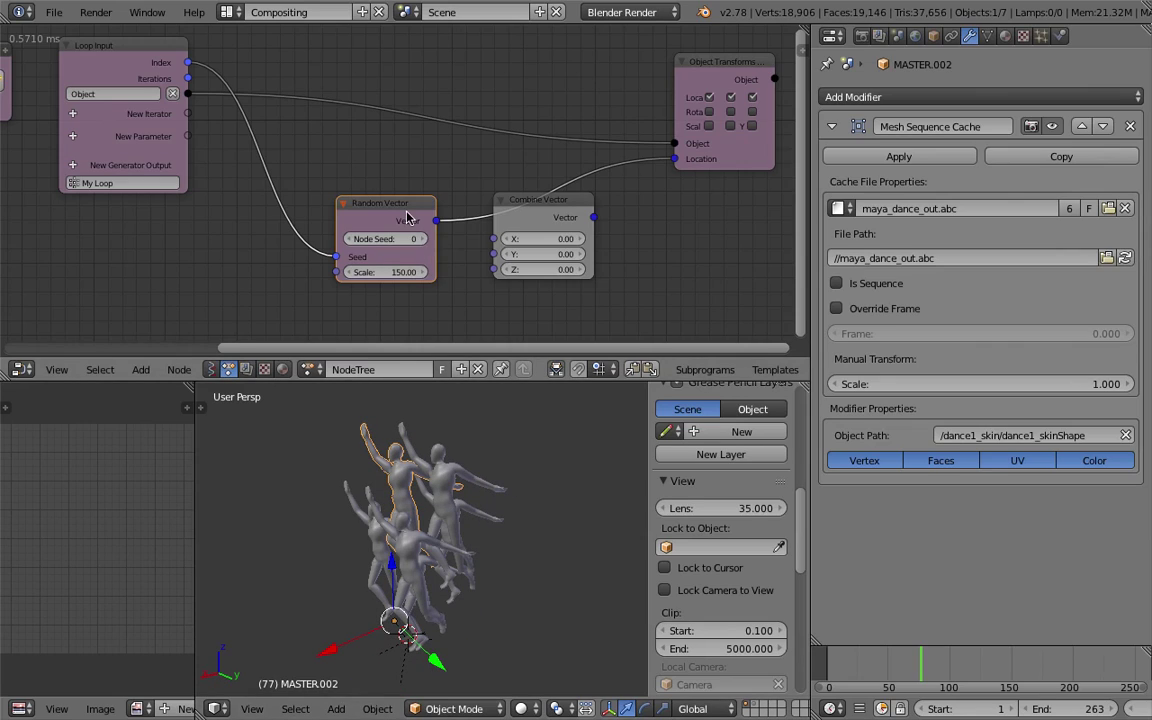
Move the Random Vector node next to the Loop Input node and the unlinked Combine Vector node out of the way.
{"action": "left_click_drag", "start_coordinate": [406, 217], "coordinate": [331, 214]}
{"action": "left_click_drag", "start_coordinate": [576, 224], "coordinate": [651, 267]}
{"action": "left_click_drag", "start_coordinate": [327, 213], "coordinate": [290, 174]}
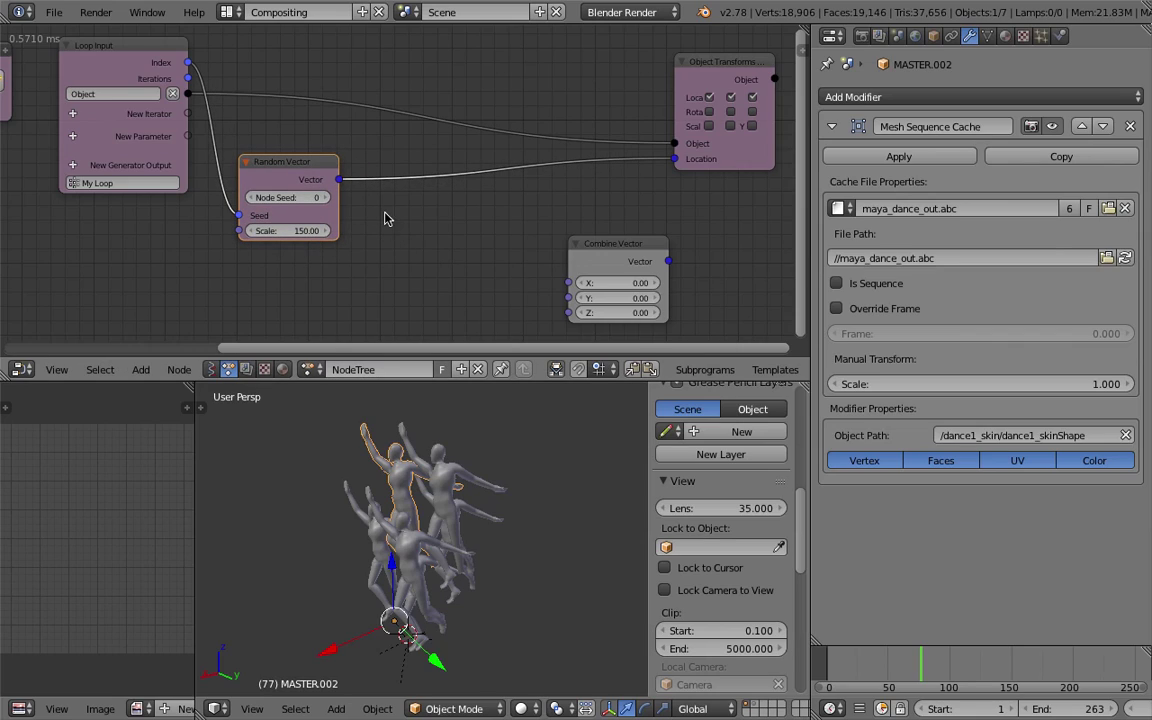
Insert a Separate Vector node into the link between the Random Vector output and the Location input.
{"action": "key", "text": "ctrl+a"}
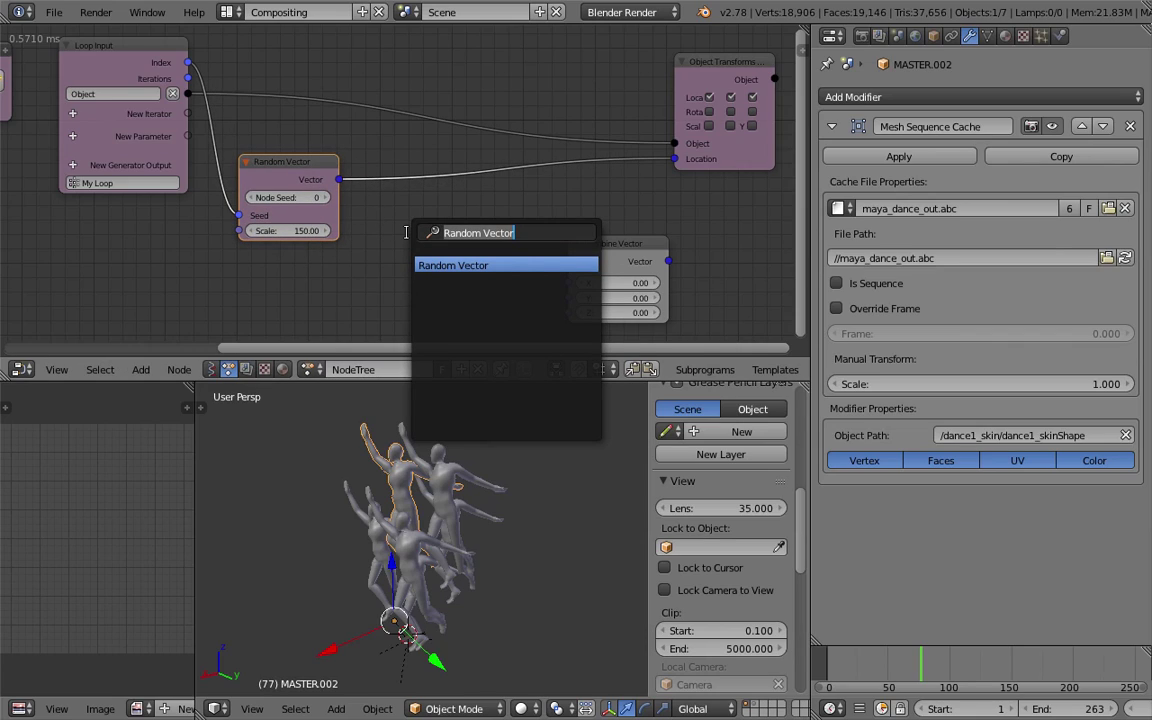
{"action": "type", "text": "sep"}
{"action": "key", "text": "Down"}
{"action": "key", "text": "Down"}
{"action": "key", "text": "Down"}
{"action": "key", "text": "Down"}
{"action": "key", "text": "Down"}
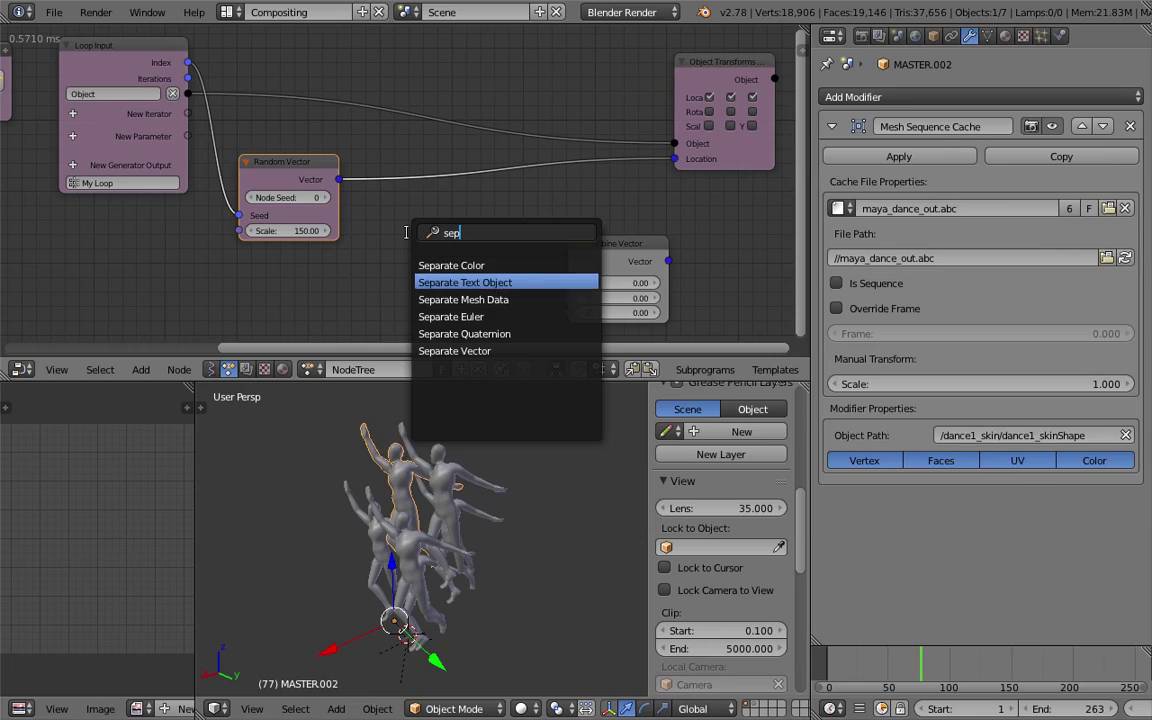
{"action": "key", "text": "Return"}
{"action": "left_click", "coordinate": [371, 152]}
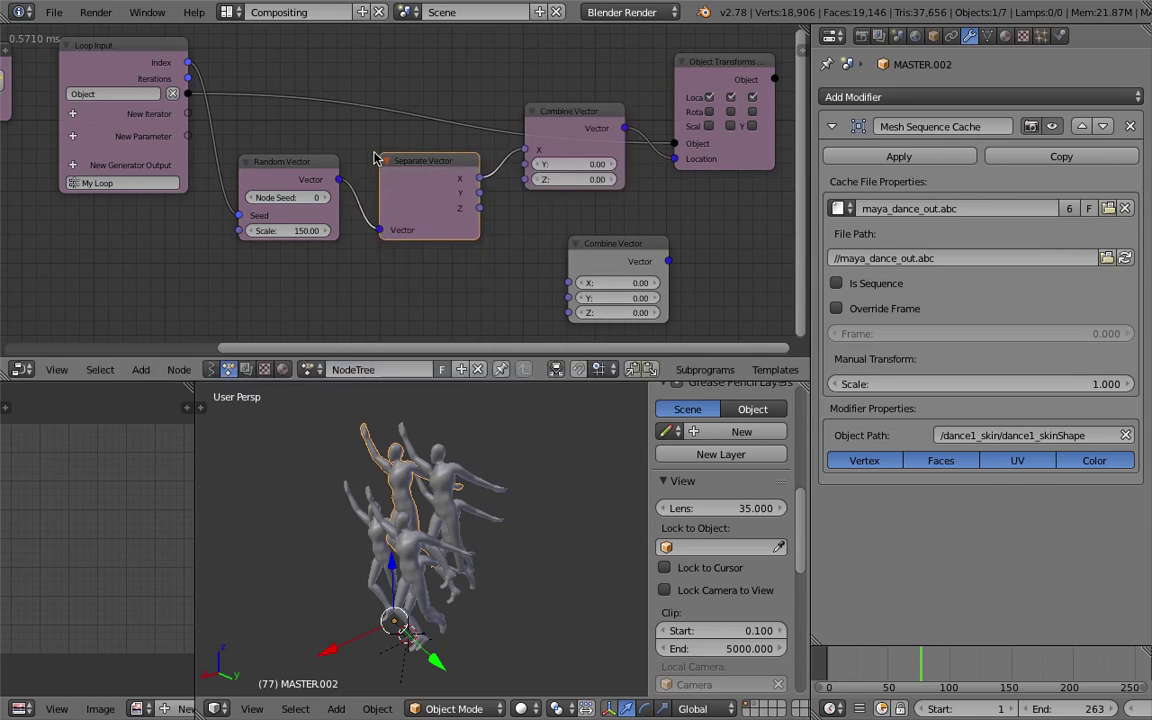
Arrange the vector nodes and link the Separate Vector's Y output to the Y input of the linked Combine Vector node.
{"action": "left_click_drag", "start_coordinate": [560, 127], "coordinate": [550, 188]}
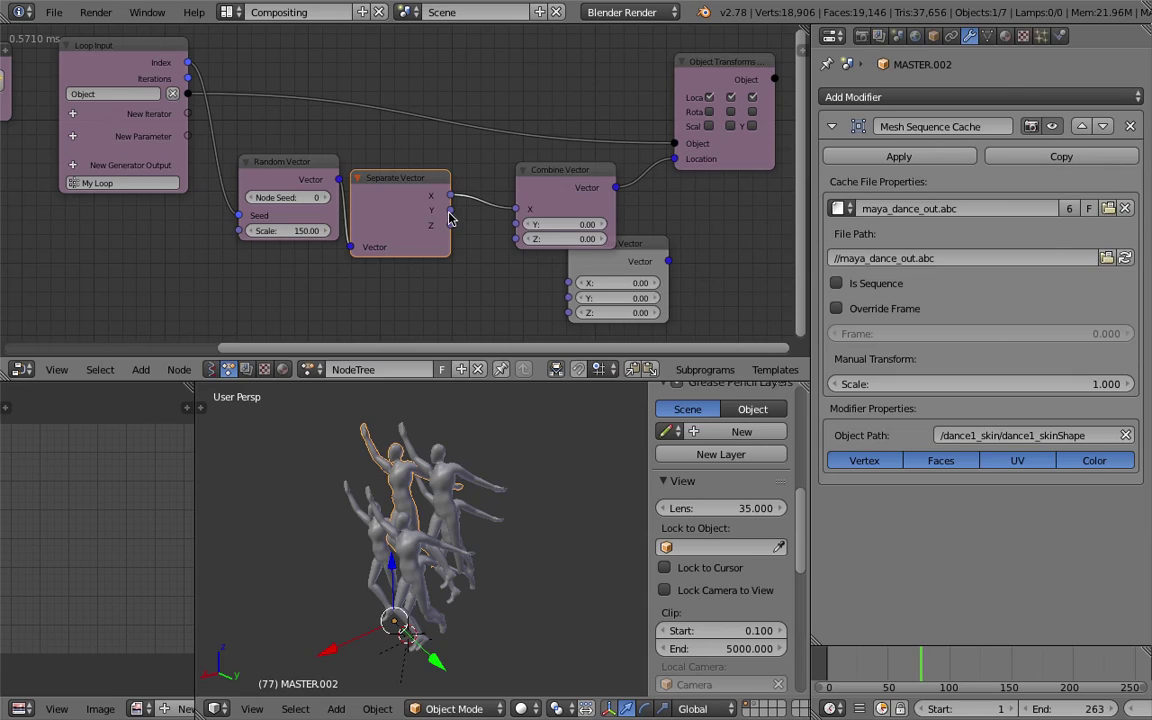
{"action": "left_click_drag", "start_coordinate": [640, 248], "coordinate": [745, 274]}
{"action": "left_click_drag", "start_coordinate": [451, 211], "coordinate": [516, 223]}
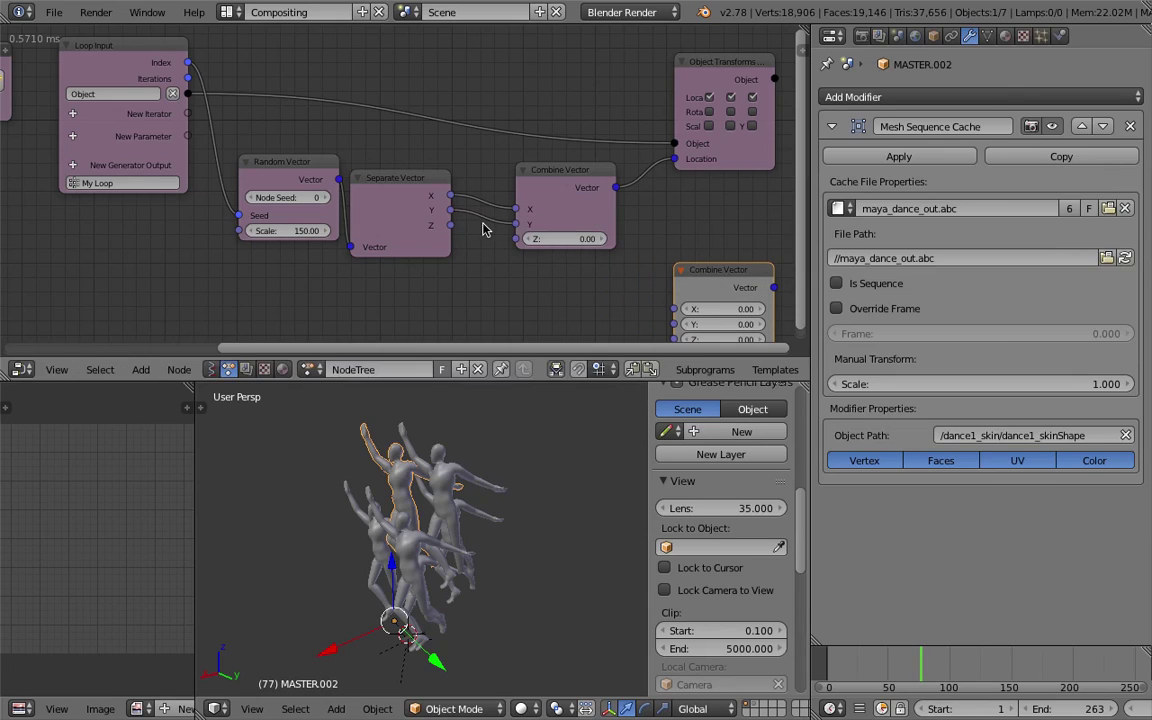
{"action": "scroll", "coordinate": [544, 265], "scroll_direction": "down", "scroll_amount": 1}
{"action": "middle_click_drag", "start_coordinate": [532, 268], "coordinate": [524, 244]}
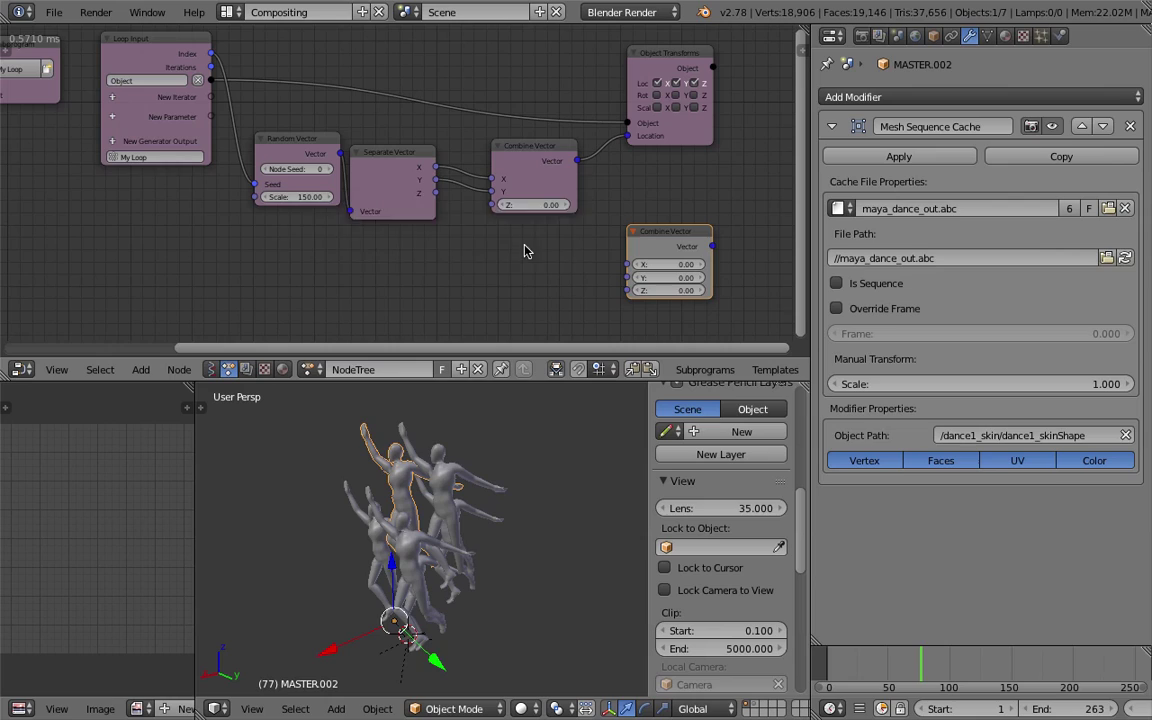
Move to frame 67 to update the dancer copies, view their arrangement from several angles, and save over the file.
{"action": "left_click", "coordinate": [908, 666]}
{"action": "middle_click_drag", "start_coordinate": [470, 537], "coordinate": [578, 506]}
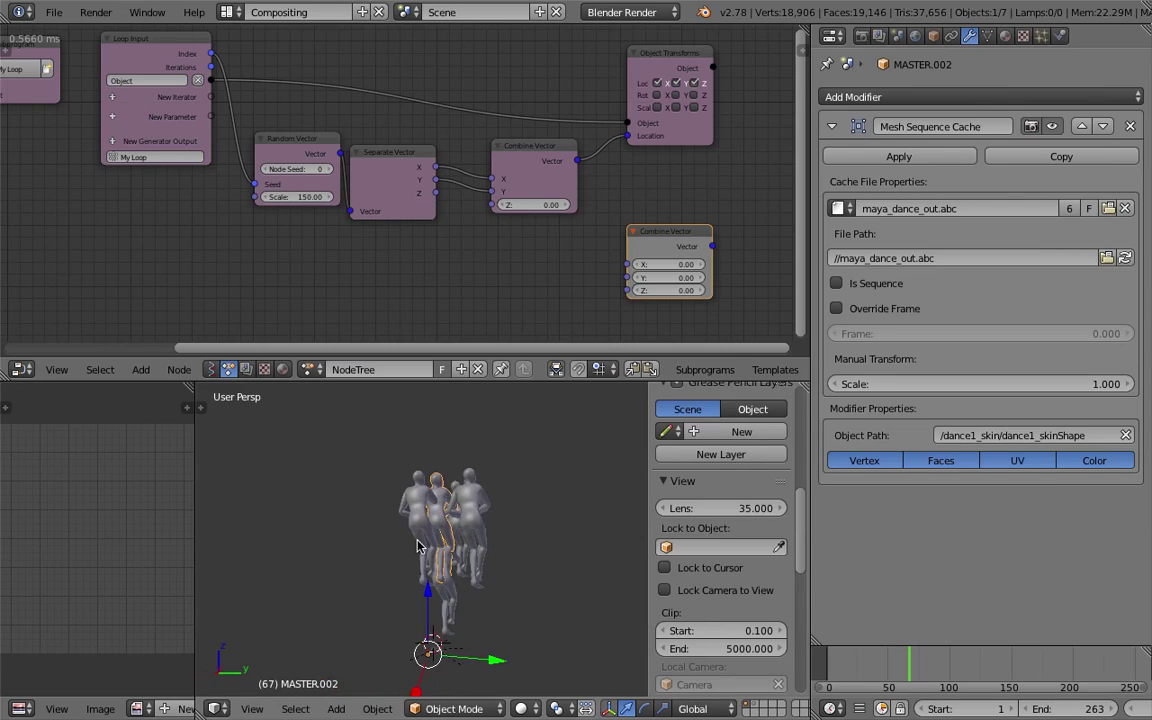
{"action": "middle_click_drag", "start_coordinate": [432, 540], "coordinate": [514, 546]}
{"action": "key", "text": "ctrl+s"}
{"action": "left_click", "coordinate": [516, 546]}
Move the original MASTER dancer off the layer that holds its copies and save over the file.
{"action": "right_click", "coordinate": [437, 583]}
{"action": "middle_click_drag", "start_coordinate": [440, 584], "coordinate": [479, 549]}
{"action": "key", "text": "m"}
{"action": "key", "text": "2"}
{"action": "scroll", "coordinate": [497, 562], "scroll_direction": "up", "scroll_amount": 2}
{"action": "key", "text": "ctrl+s"}
{"action": "left_click", "coordinate": [501, 556]}
{"action": "key", "text": "ctrl+s"}
{"action": "left_click", "coordinate": [479, 549]}
Raise the Random Vector node's Scale to 168.54 and scrub the timeline to review the spacing between the dancers.
{"action": "left_click_drag", "start_coordinate": [870, 660], "coordinate": [914, 692]}
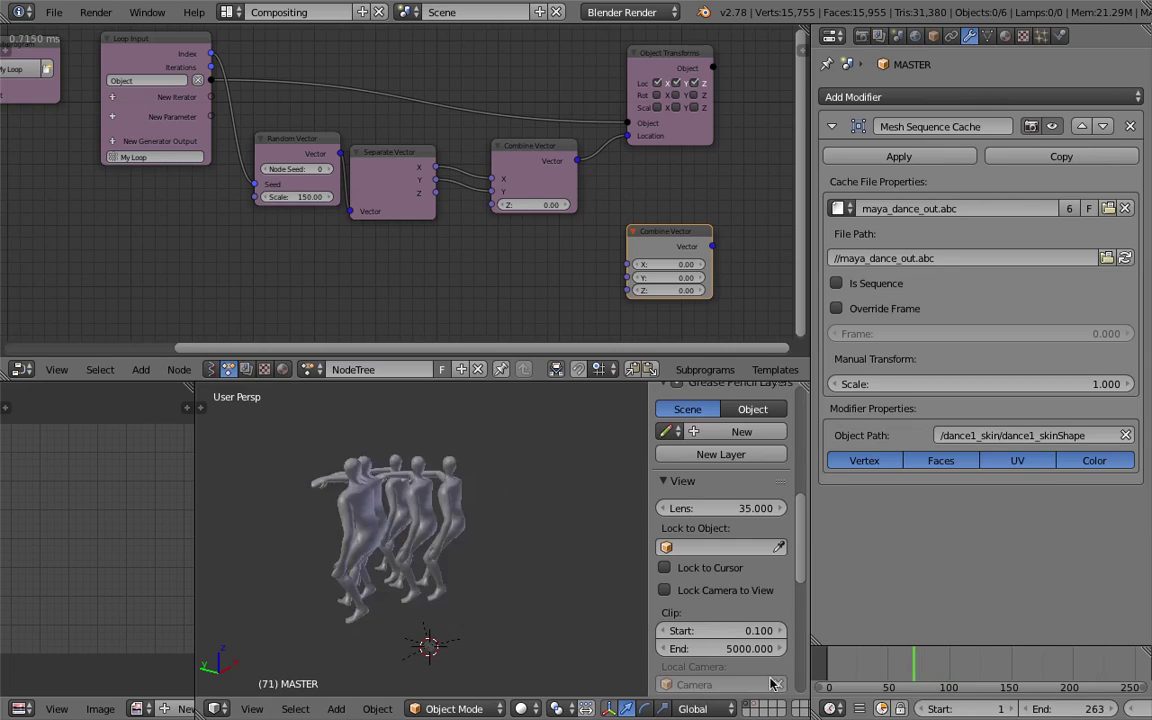
{"action": "key", "text": "ctrl+s"}
{"action": "left_click", "coordinate": [490, 527]}
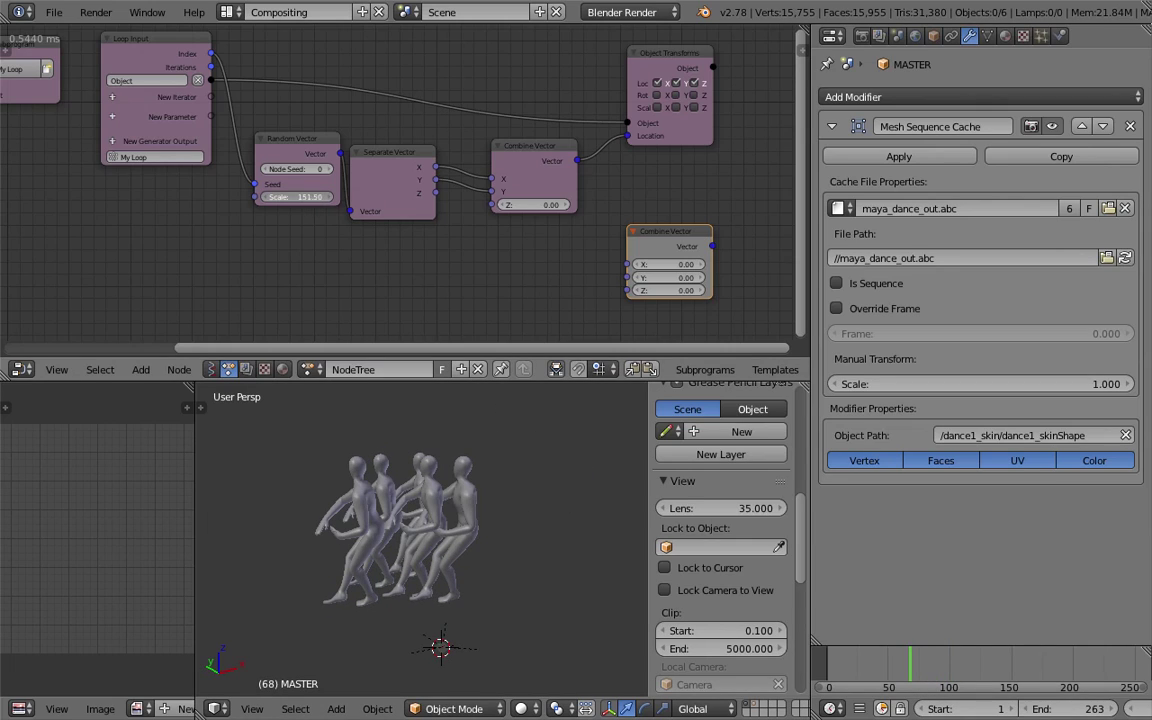
{"action": "left_click", "coordinate": [967, 675]}
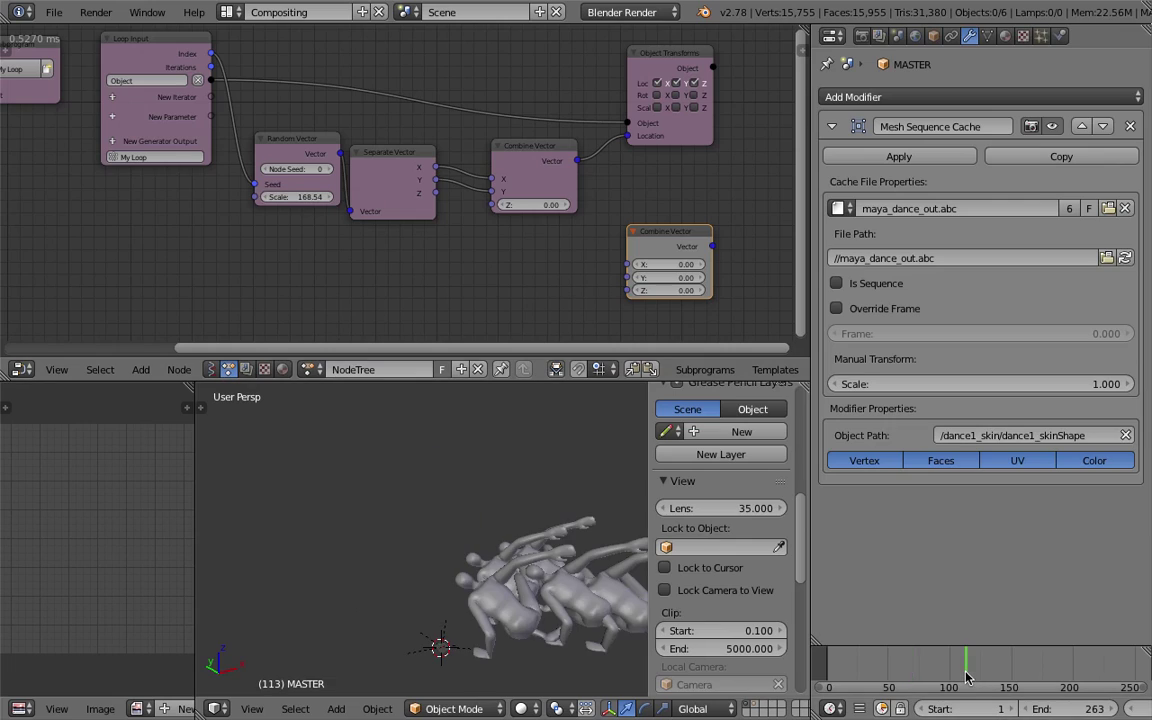
{"action": "middle_click_drag", "start_coordinate": [538, 575], "coordinate": [286, 487], "text": "shift"}
{"action": "left_click_drag", "start_coordinate": [874, 662], "coordinate": [847, 644]}
{"action": "scroll", "coordinate": [492, 531], "scroll_direction": "down", "scroll_amount": 5}
{"action": "middle_click_drag", "start_coordinate": [488, 531], "coordinate": [431, 521]}
{"action": "scroll", "coordinate": [522, 559], "scroll_direction": "up", "scroll_amount": 3}
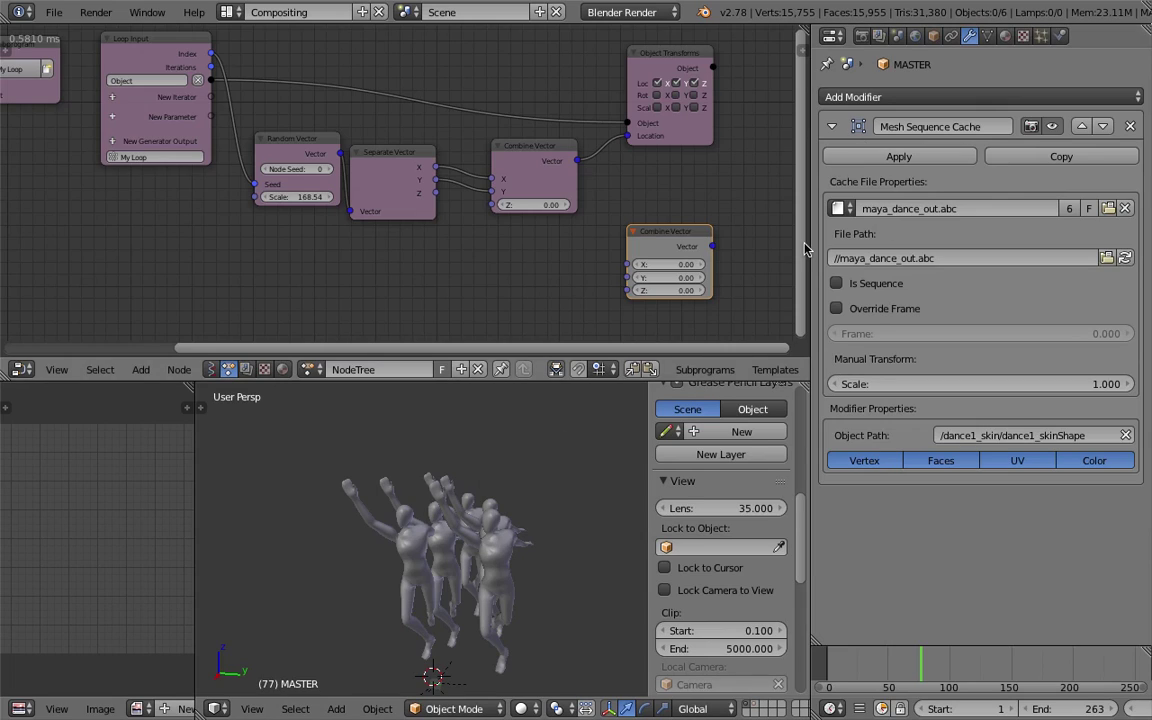
Select individual dancer copies and examine their Mesh Sequence Cache modifier settings.
{"action": "right_click", "coordinate": [440, 520]}
{"action": "right_click", "coordinate": [383, 545]}
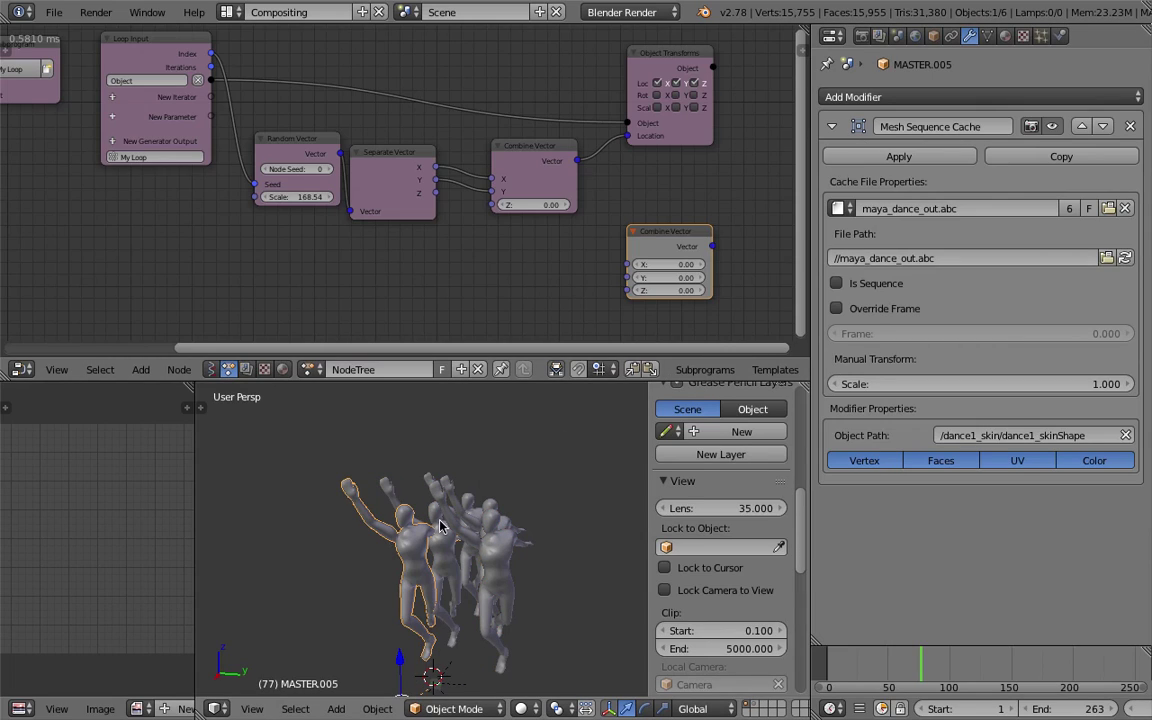
{"action": "right_click", "coordinate": [488, 537]}
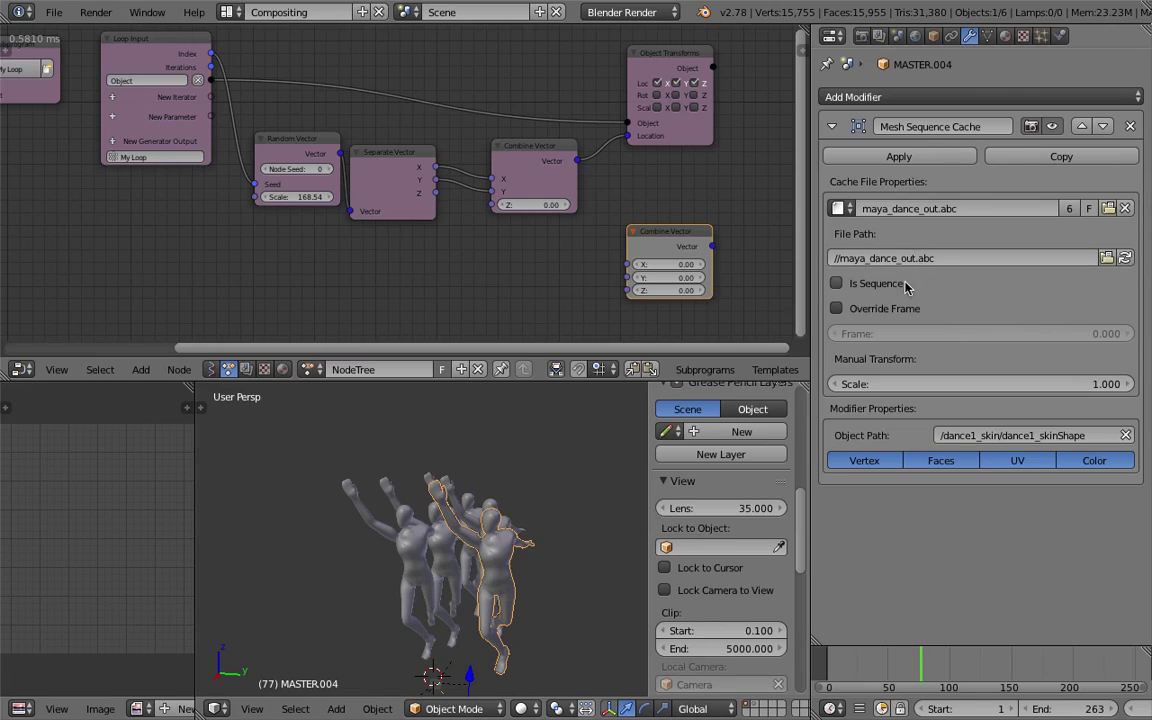
{"action": "middle_click_drag", "start_coordinate": [467, 540], "coordinate": [463, 505], "text": "shift"}
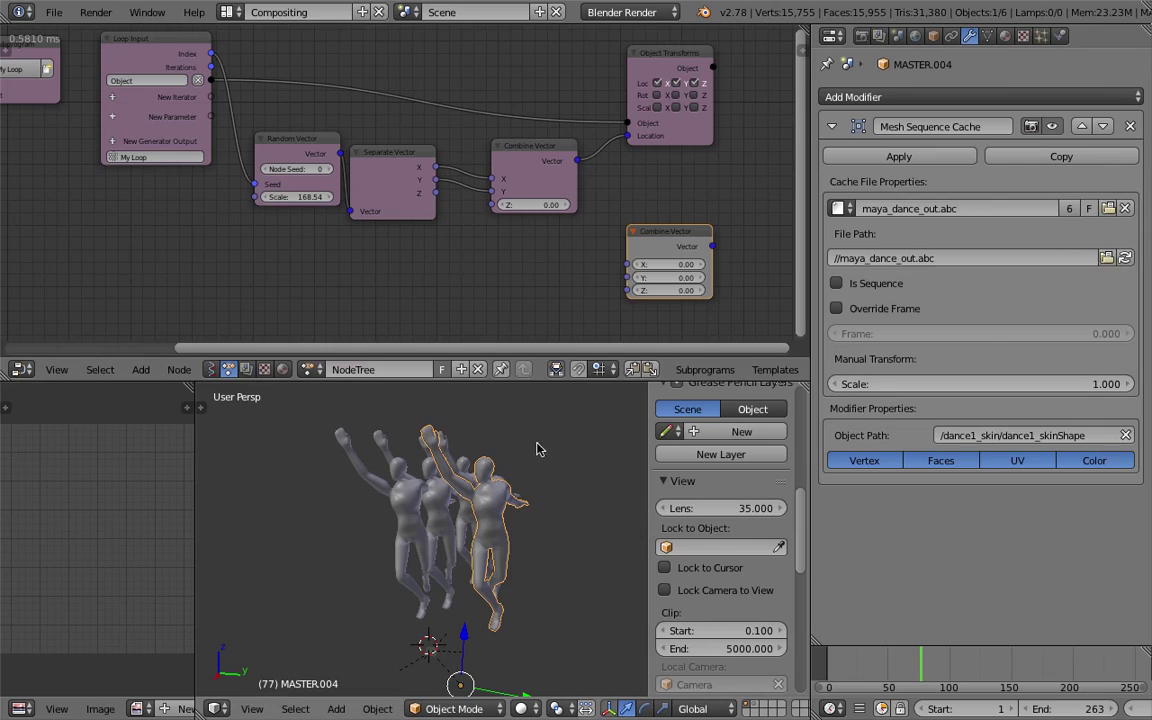
{"action": "scroll", "coordinate": [490, 539], "scroll_direction": "down", "scroll_amount": 1}
{"action": "left_click", "coordinate": [556, 477]}
Switch to the layer containing the MASTER dancer, select it, and save over the file.
{"action": "key", "text": "1"}
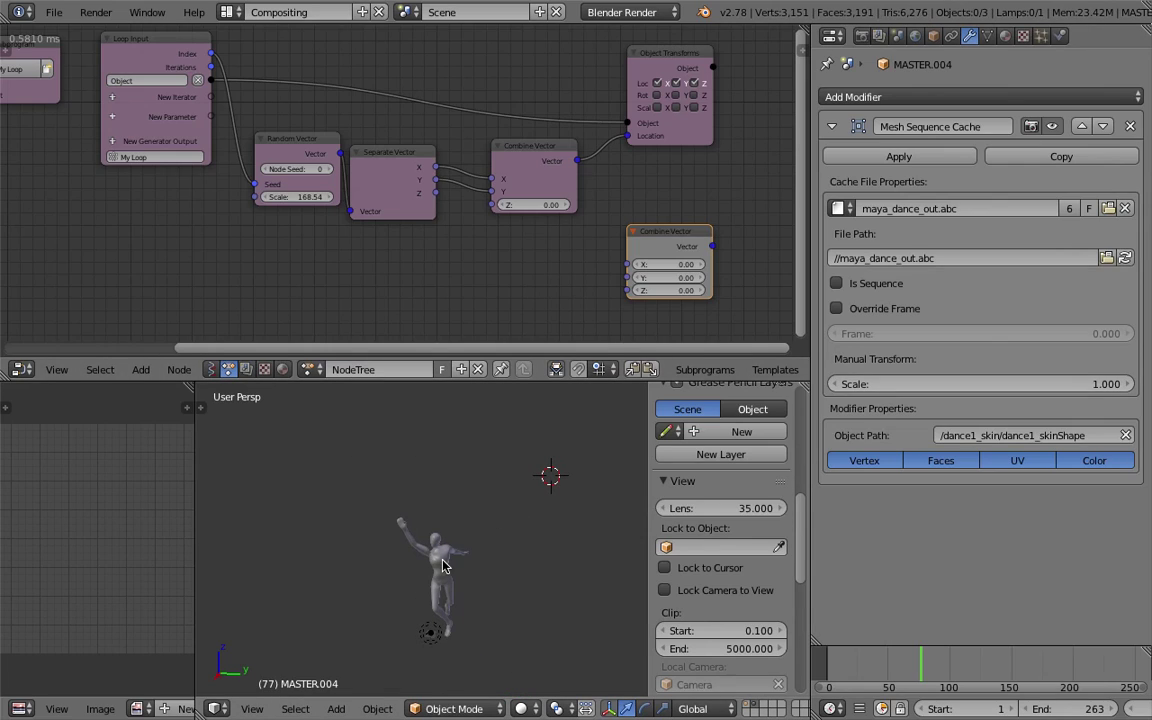
{"action": "right_click", "coordinate": [444, 565]}
{"action": "key", "text": "ctrl+s"}
{"action": "left_click", "coordinate": [444, 565]}
{"action": "middle_click_drag", "start_coordinate": [444, 565], "coordinate": [454, 535], "text": "shift"}
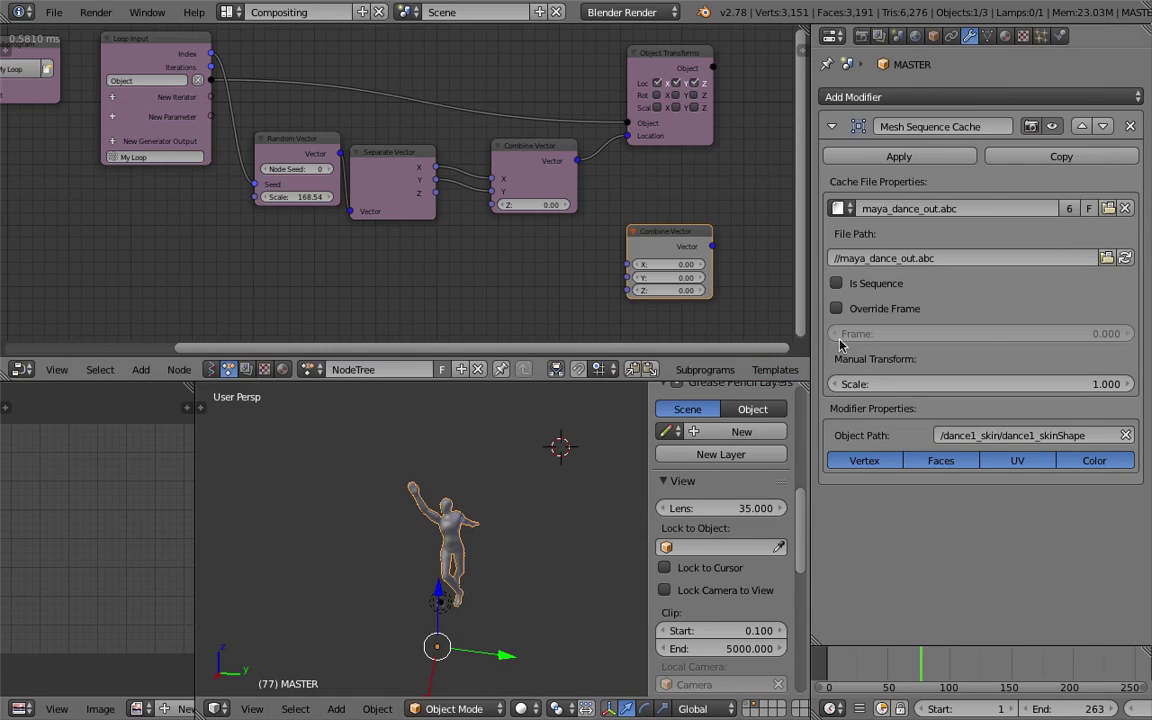
Enable Override Frame in the MASTER's Mesh Sequence Cache modifier and move to frame 51 to check the dancer.
{"action": "left_click", "coordinate": [870, 310]}
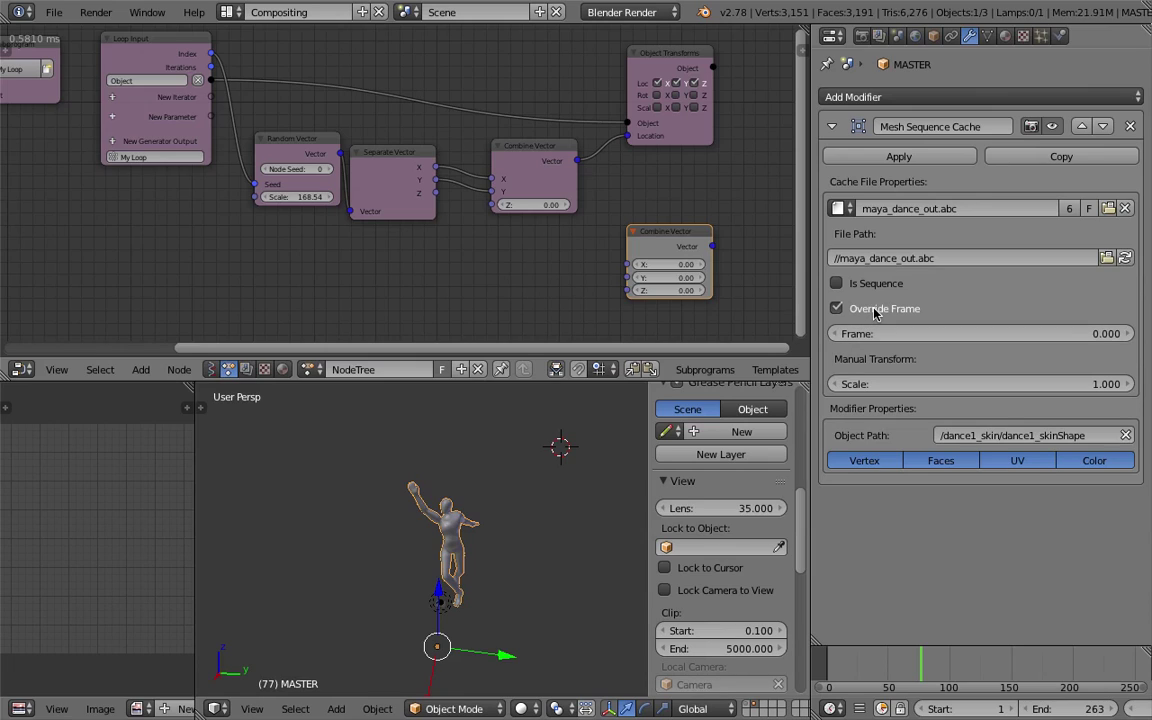
{"action": "left_click", "coordinate": [864, 665]}
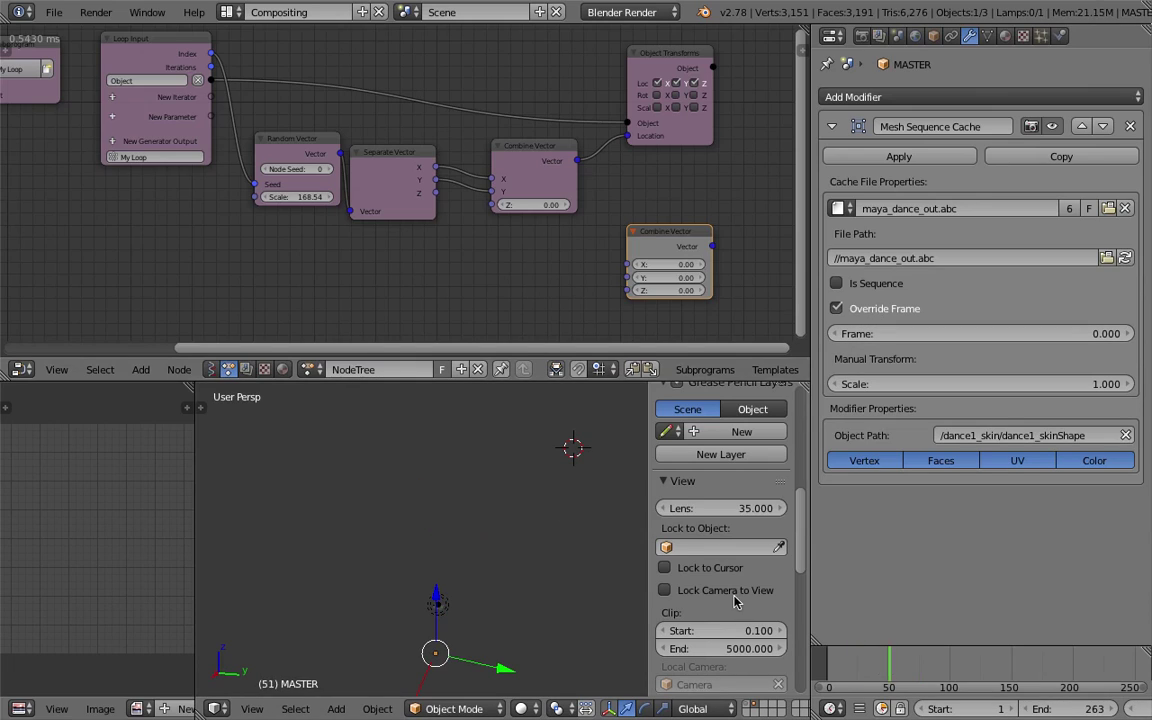
{"action": "left_click", "coordinate": [552, 509]}
{"action": "scroll", "coordinate": [500, 550], "scroll_direction": "down", "scroll_amount": 2}
{"action": "mouse_move", "coordinate": [491, 553]}
{"action": "middle_mouse_down"}
{"action": "mouse_move", "coordinate": [508, 549]}
{"action": "mouse_move", "coordinate": [479, 549]}
{"action": "middle_mouse_up"}
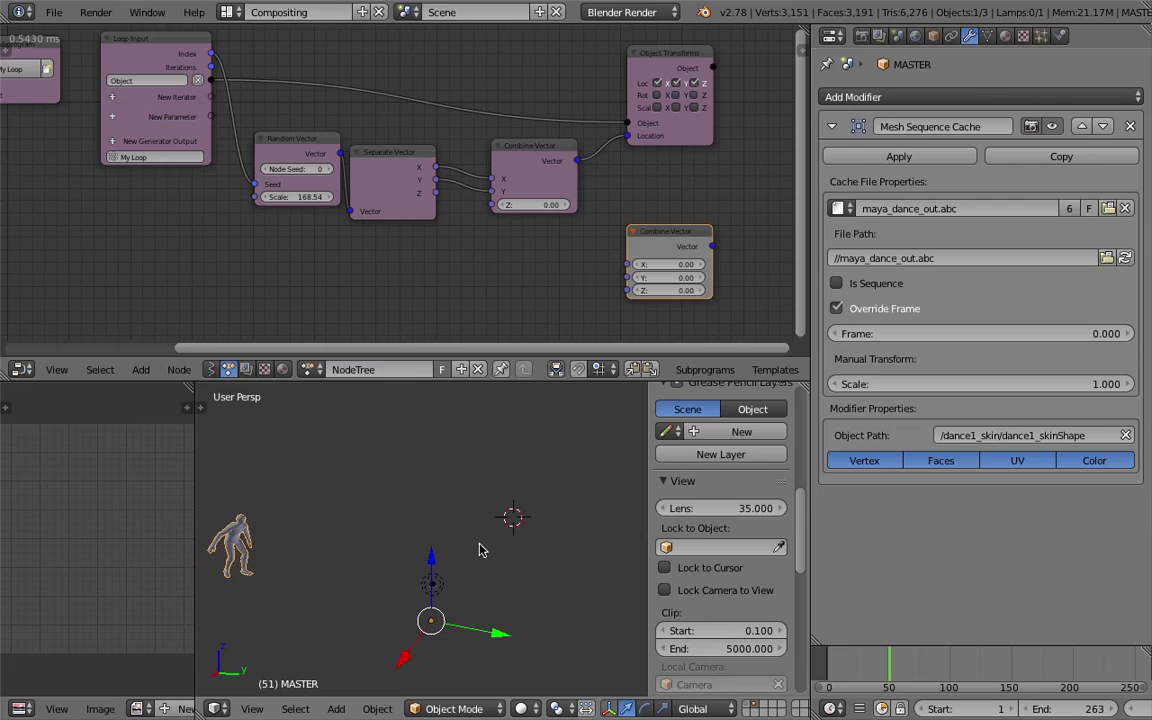
Set the MASTER's override Frame to 9.100 and save over the file with the timeline at frame 75.
{"action": "key", "text": "ctrl+s"}
{"action": "left_click_drag", "start_coordinate": [964, 334], "coordinate": [1000, 334]}
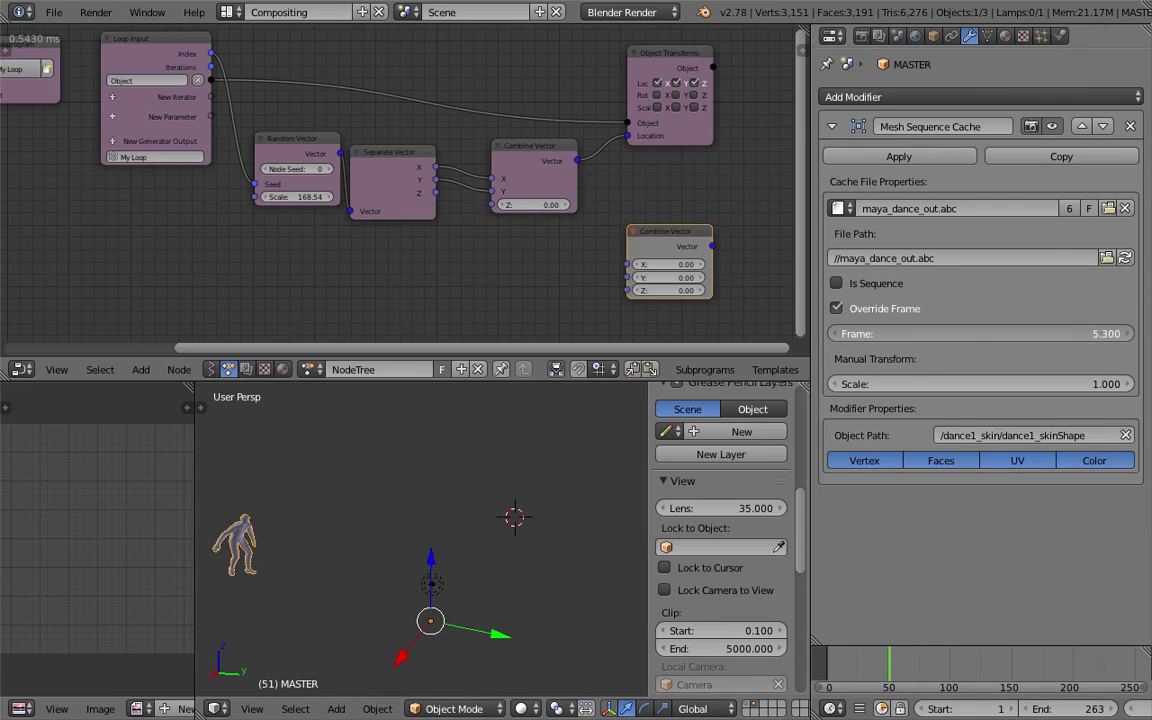
{"action": "left_click", "coordinate": [880, 660]}
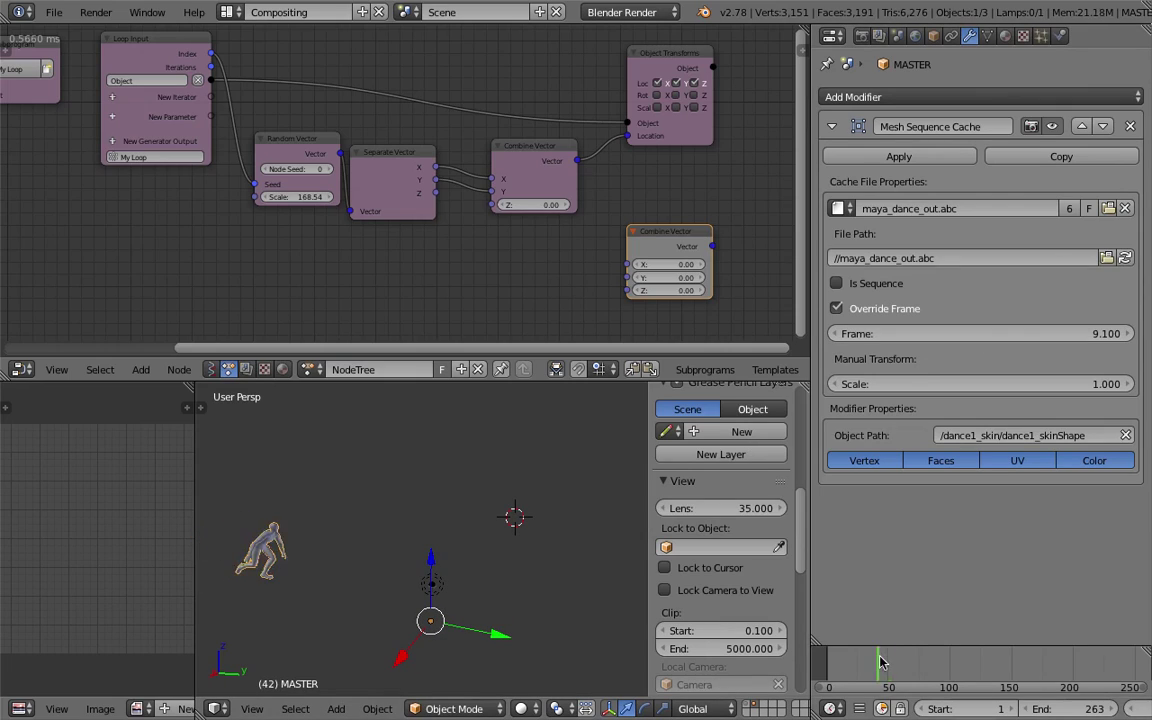
{"action": "left_click_drag", "start_coordinate": [905, 658], "coordinate": [919, 636]}
{"action": "key", "text": "ctrl+s"}
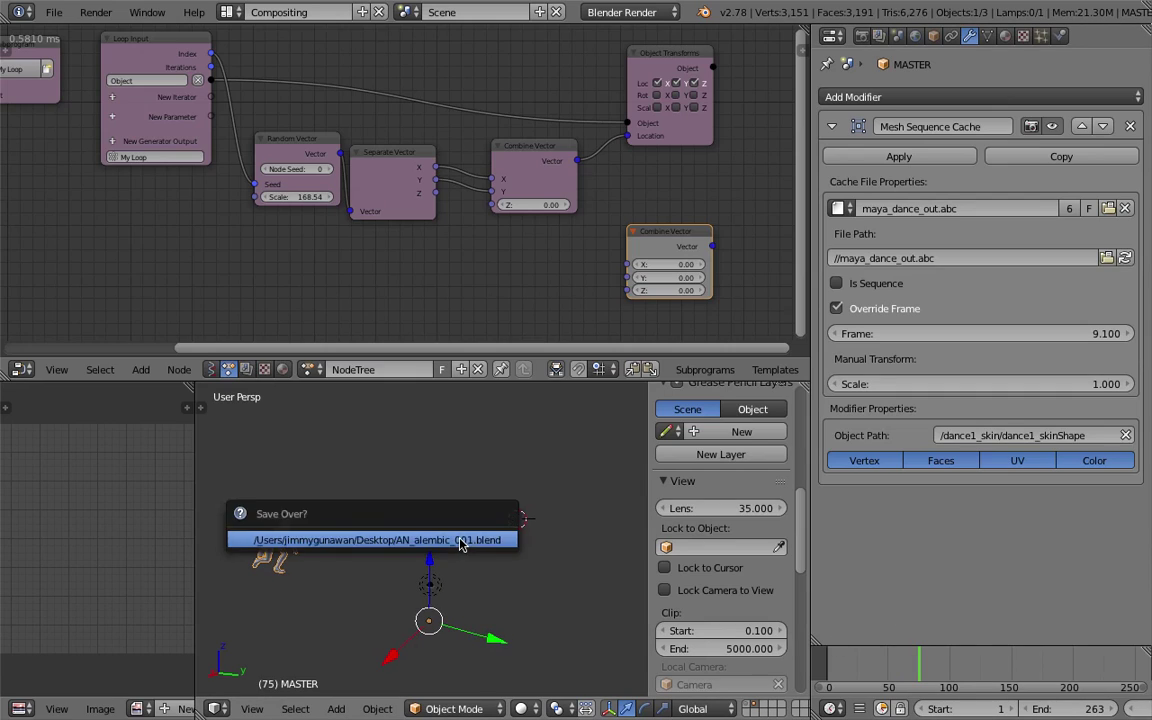
{"action": "left_click", "coordinate": [460, 540]}
Switch to the layer containing the dancer copies and save over the file.
{"action": "middle_click_drag", "start_coordinate": [460, 540], "coordinate": [466, 537]}
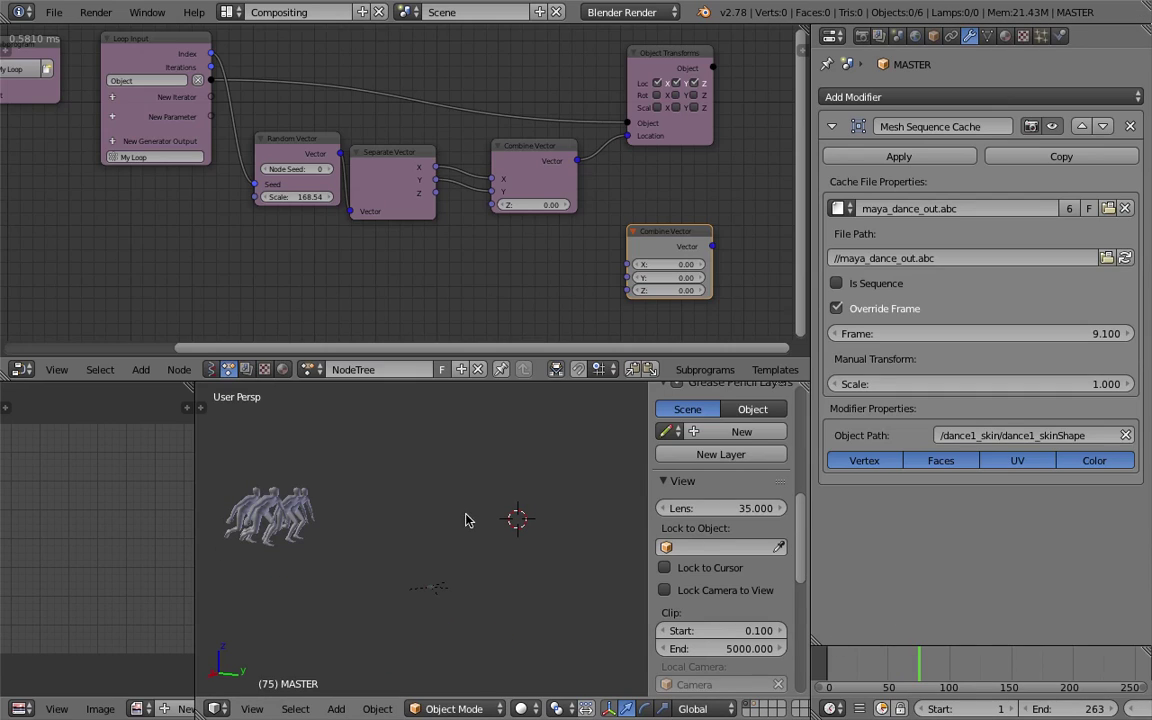
{"action": "key", "text": "ctrl+s"}
{"action": "left_click", "coordinate": [352, 522]}
{"action": "middle_click_drag", "start_coordinate": [354, 496], "coordinate": [455, 511]}
{"action": "key", "text": "ctrl+s"}
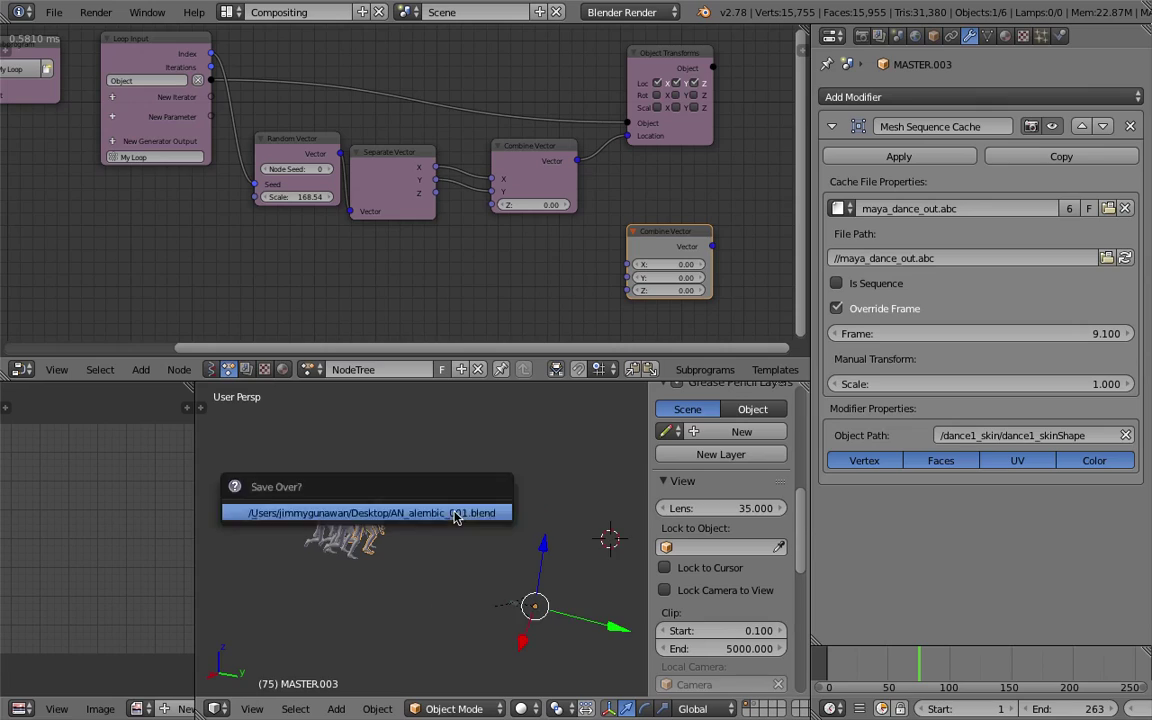
{"action": "left_click", "coordinate": [455, 512]}
Select individual dancer copies to compare their Override Frame settings, and save over the file.
{"action": "right_click", "coordinate": [341, 515]}
{"action": "right_click", "coordinate": [358, 523]}
{"action": "right_click", "coordinate": [332, 521]}
{"action": "scroll", "coordinate": [337, 519], "scroll_direction": "up", "scroll_amount": 2}
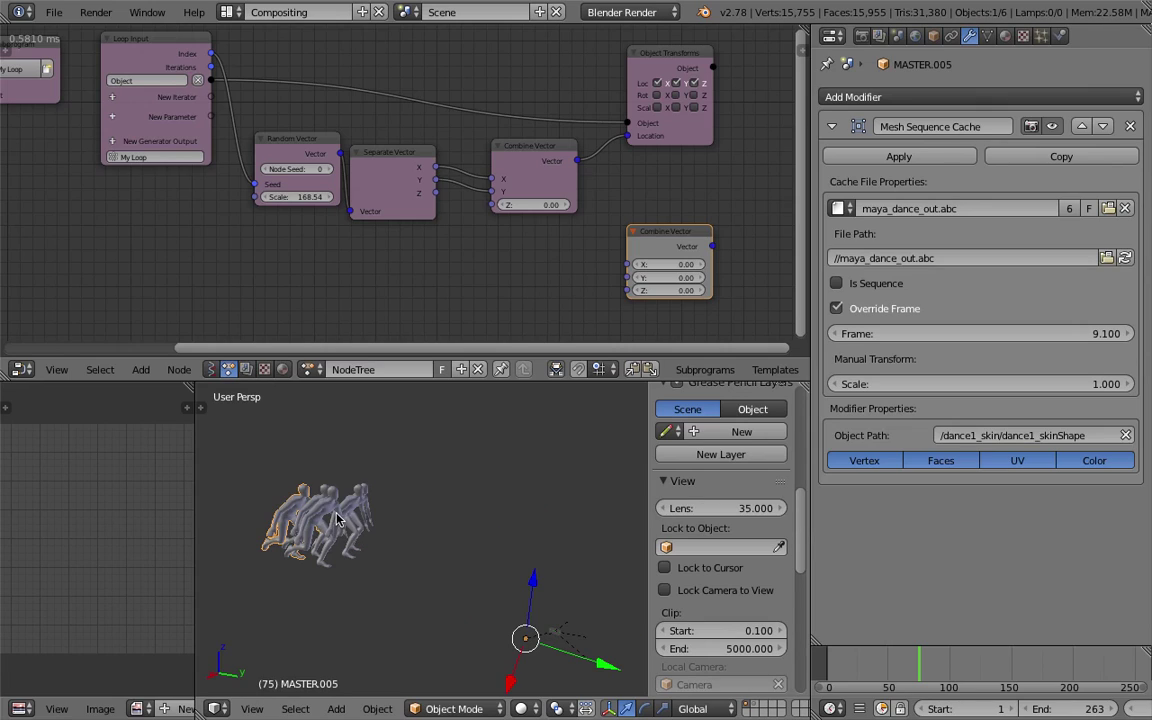
{"action": "right_click", "coordinate": [315, 515]}
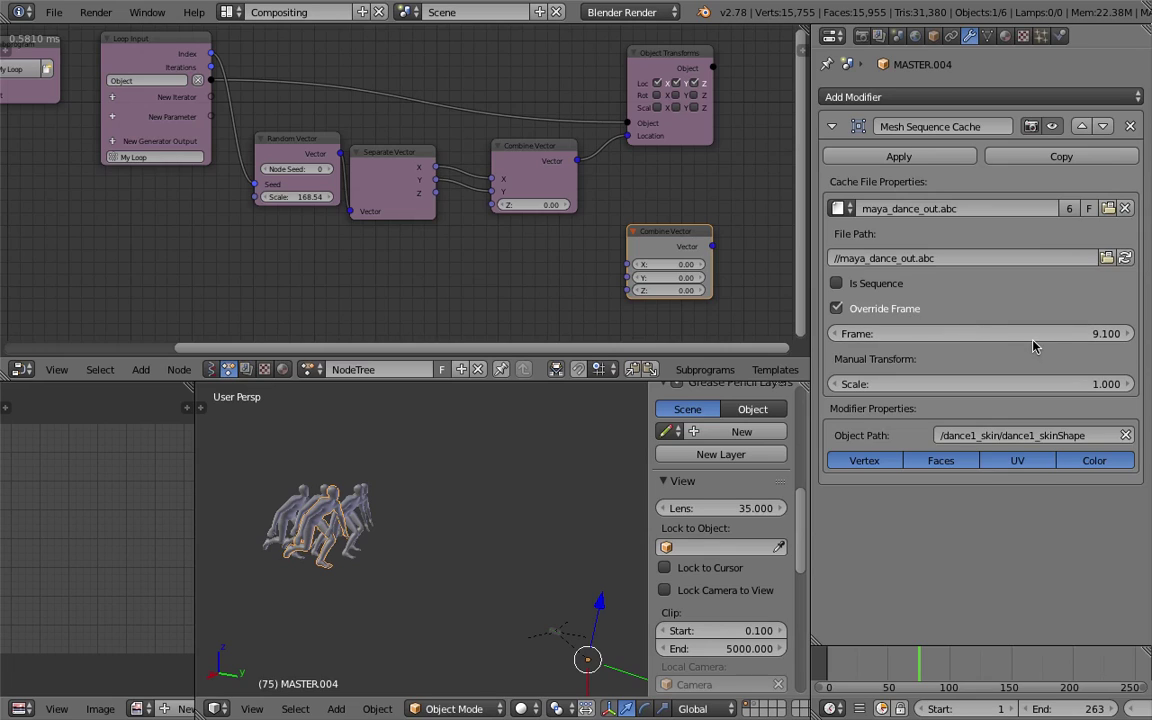
{"action": "middle_click_drag", "start_coordinate": [432, 517], "coordinate": [577, 560]}
{"action": "key", "text": "ctrl+s"}
{"action": "left_click", "coordinate": [437, 527]}
{"action": "scroll", "coordinate": [577, 560], "scroll_direction": "up", "scroll_amount": 5}
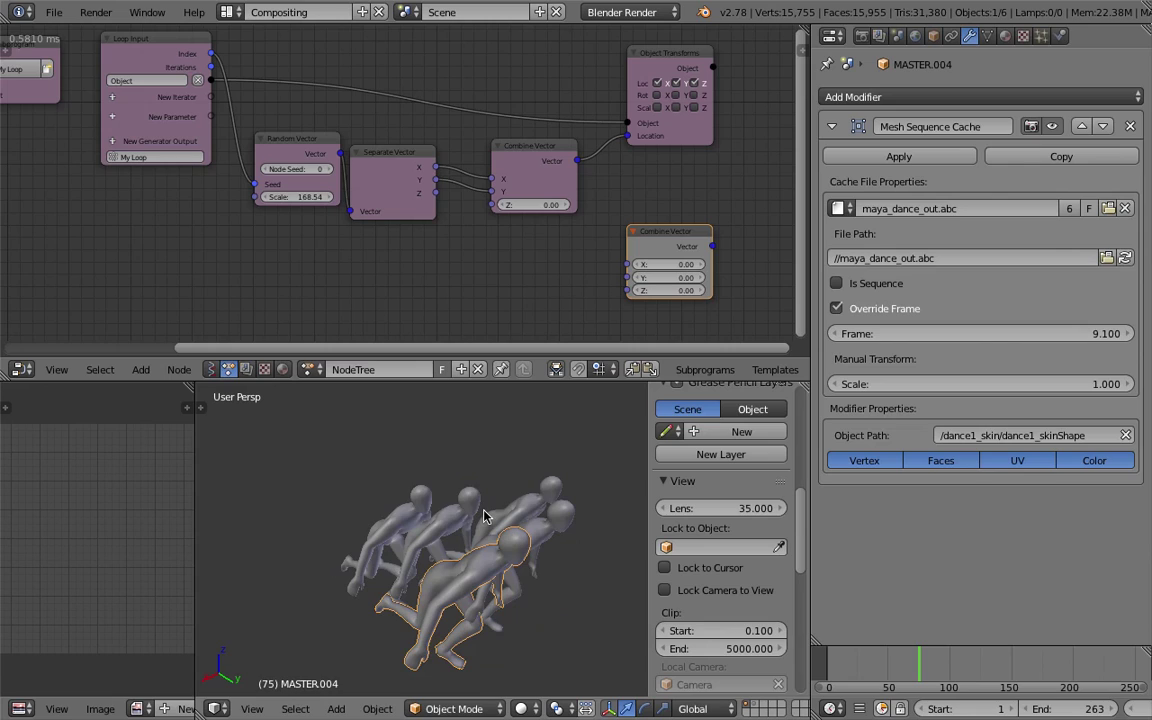
{"action": "scroll", "coordinate": [498, 528], "scroll_direction": "down", "scroll_amount": 2}
{"action": "middle_click_drag", "start_coordinate": [503, 490], "coordinate": [467, 488]}
{"action": "key", "text": "ctrl+s"}
{"action": "left_click", "coordinate": [467, 489]}
{"action": "scroll", "coordinate": [373, 233], "scroll_direction": "down", "scroll_amount": 1}
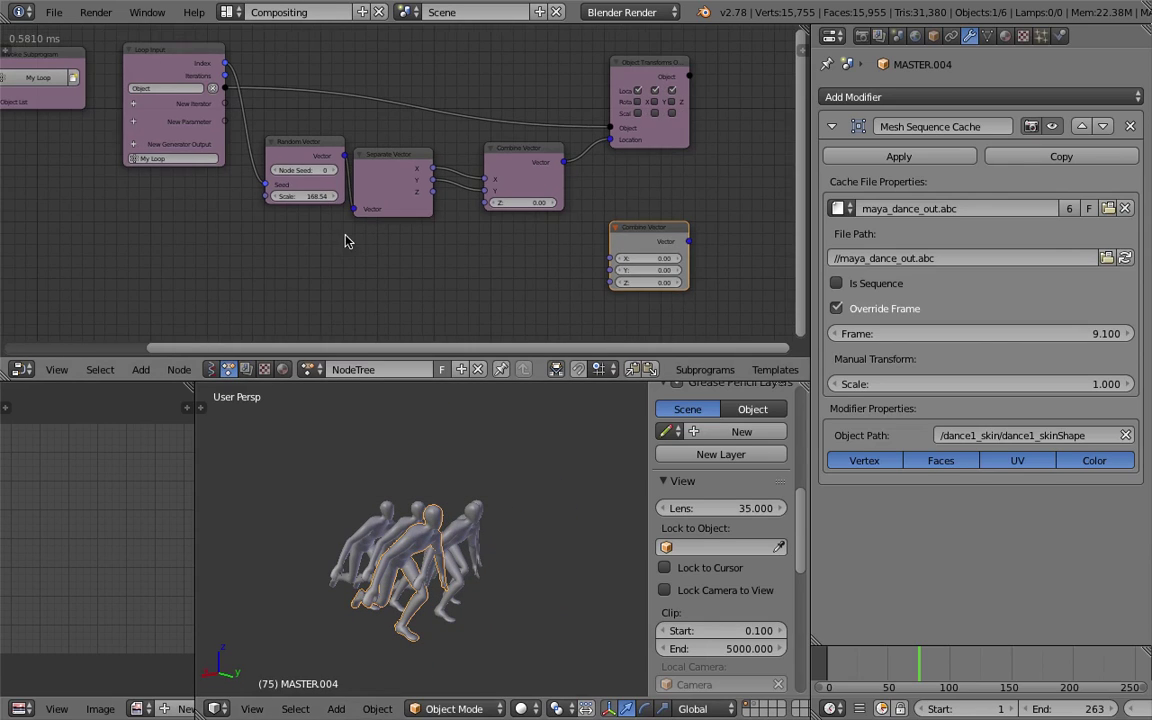
Examine the group of dancers from other angles, checking more copies' cache settings and saving over the file.
{"action": "middle_click_drag", "start_coordinate": [349, 237], "coordinate": [370, 256]}
{"action": "middle_click_drag", "start_coordinate": [422, 485], "coordinate": [396, 570]}
{"action": "key", "text": "ctrl+s"}
{"action": "left_click", "coordinate": [396, 571]}
{"action": "middle_click_drag", "start_coordinate": [391, 511], "coordinate": [437, 553]}
{"action": "right_click", "coordinate": [474, 554]}
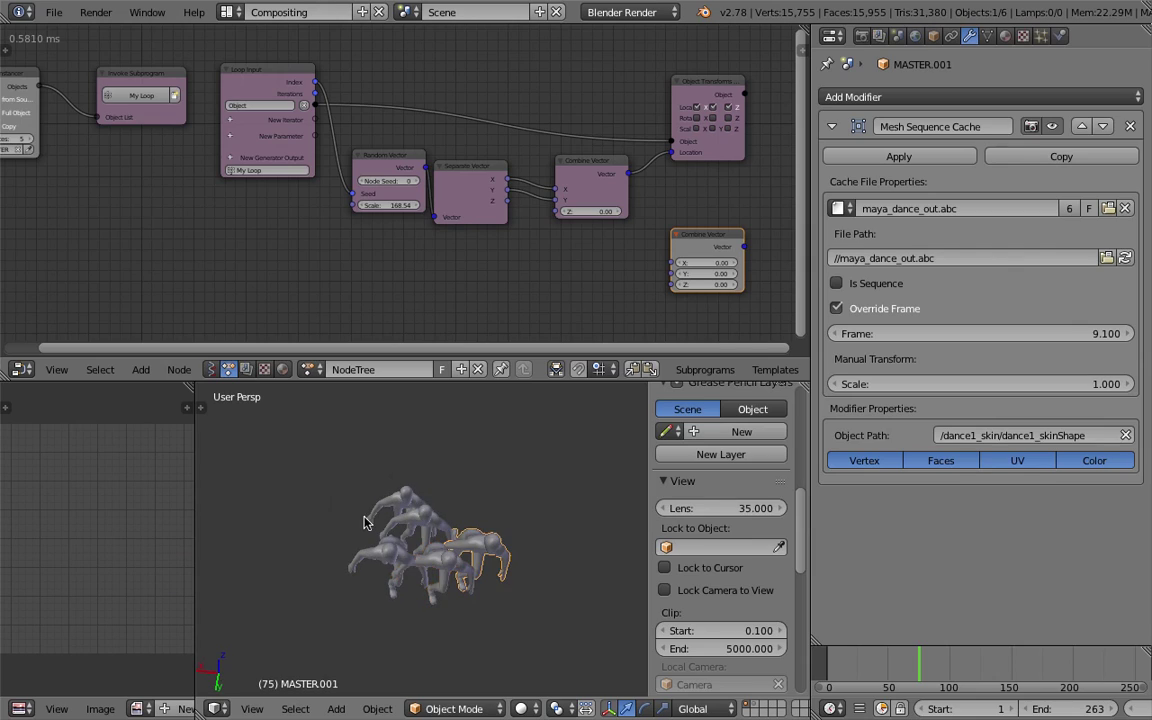
{"action": "middle_click_drag", "start_coordinate": [365, 519], "coordinate": [462, 521]}
{"action": "right_click", "coordinate": [385, 528]}
{"action": "middle_click_drag", "start_coordinate": [641, 447], "coordinate": [450, 501]}
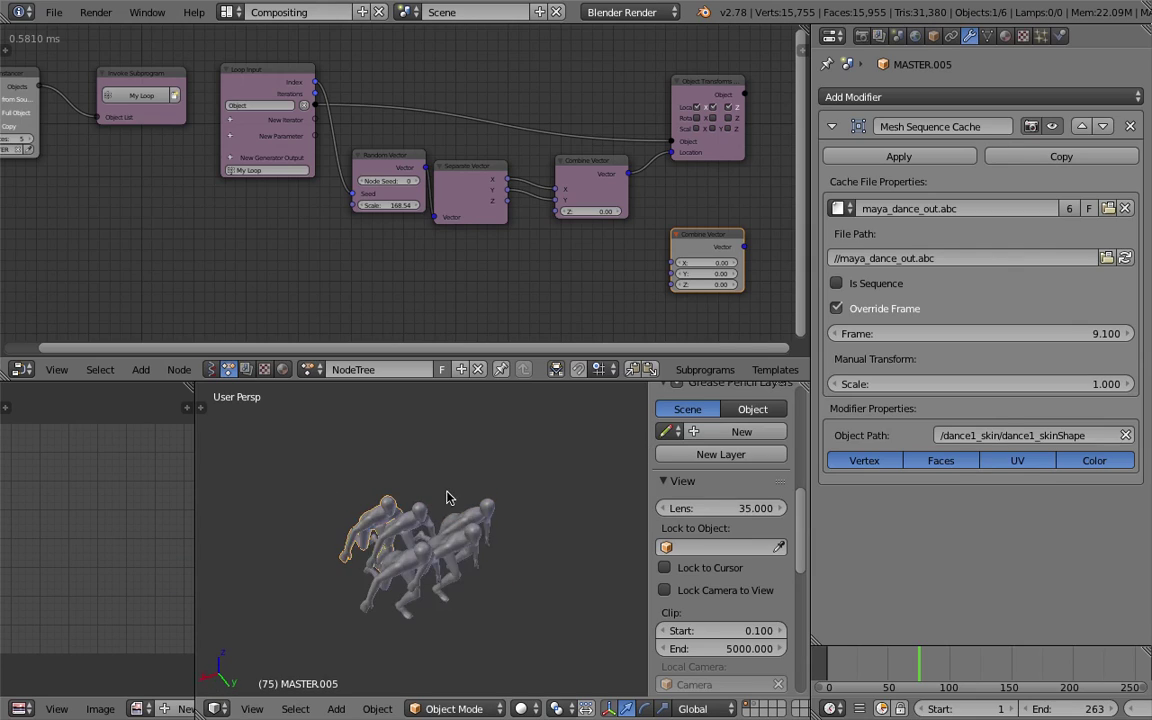
{"action": "key", "text": "ctrl+s"}
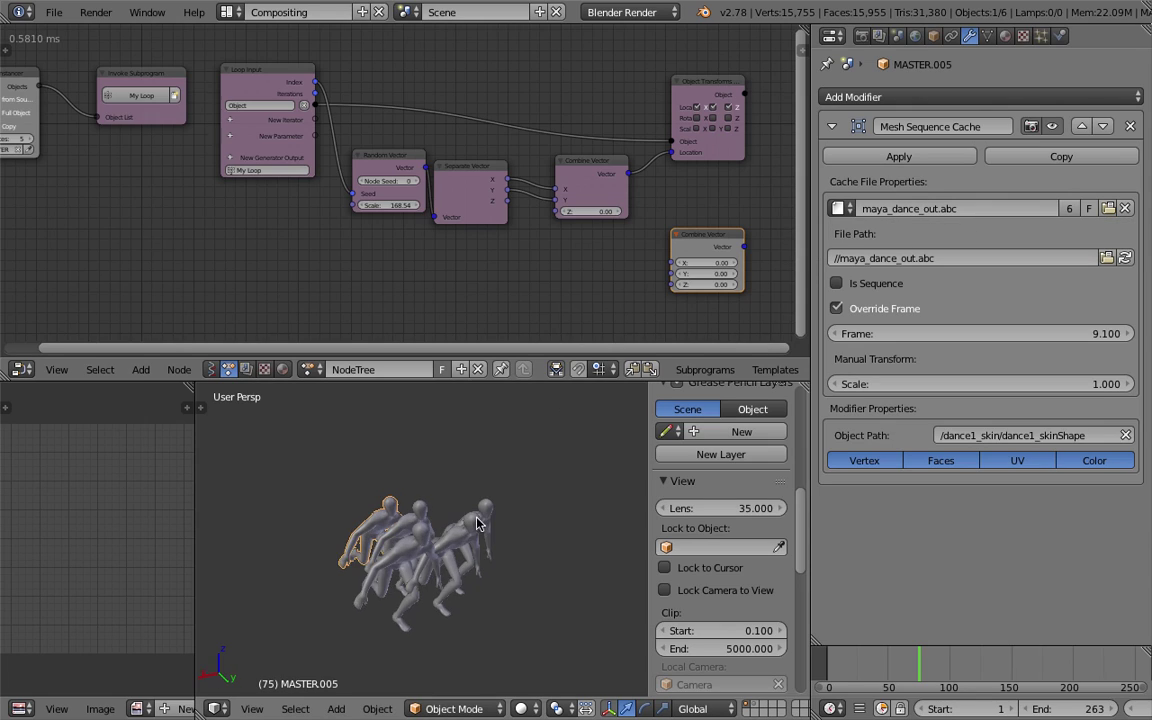
Move the Object Instancer node slightly closer to the Invoke Subprogram node.
{"action": "middle_click_drag", "start_coordinate": [476, 522], "coordinate": [421, 540]}
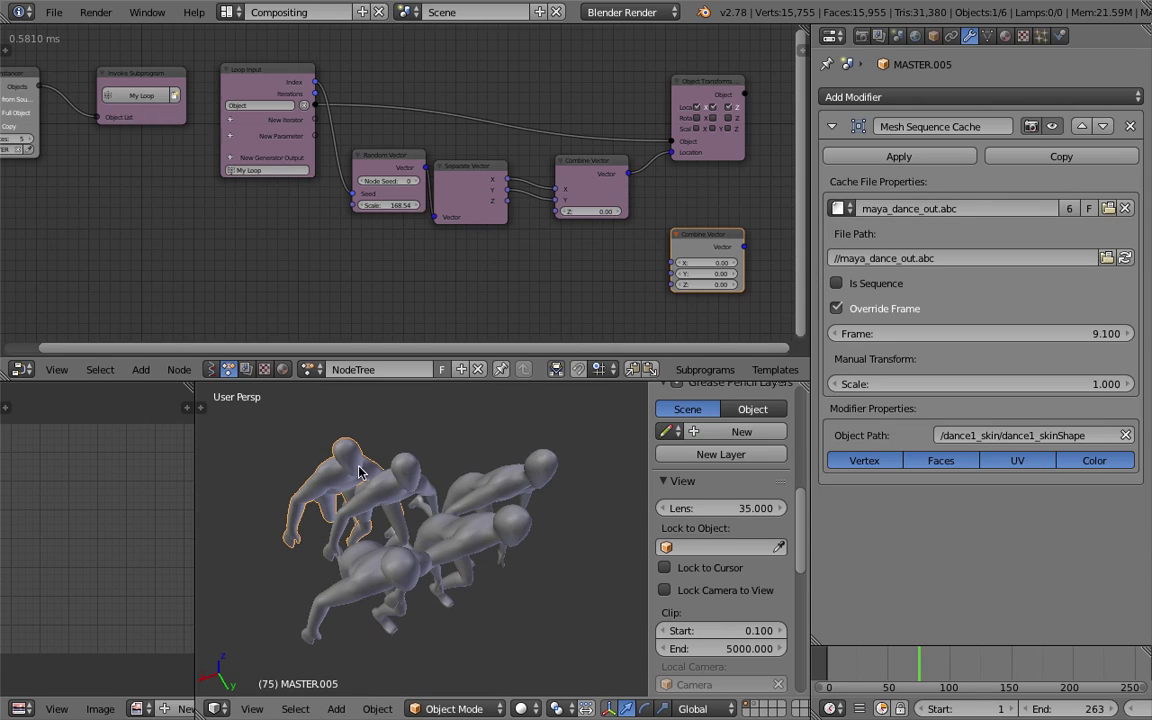
{"action": "scroll", "coordinate": [303, 265], "scroll_direction": "down", "scroll_amount": 2}
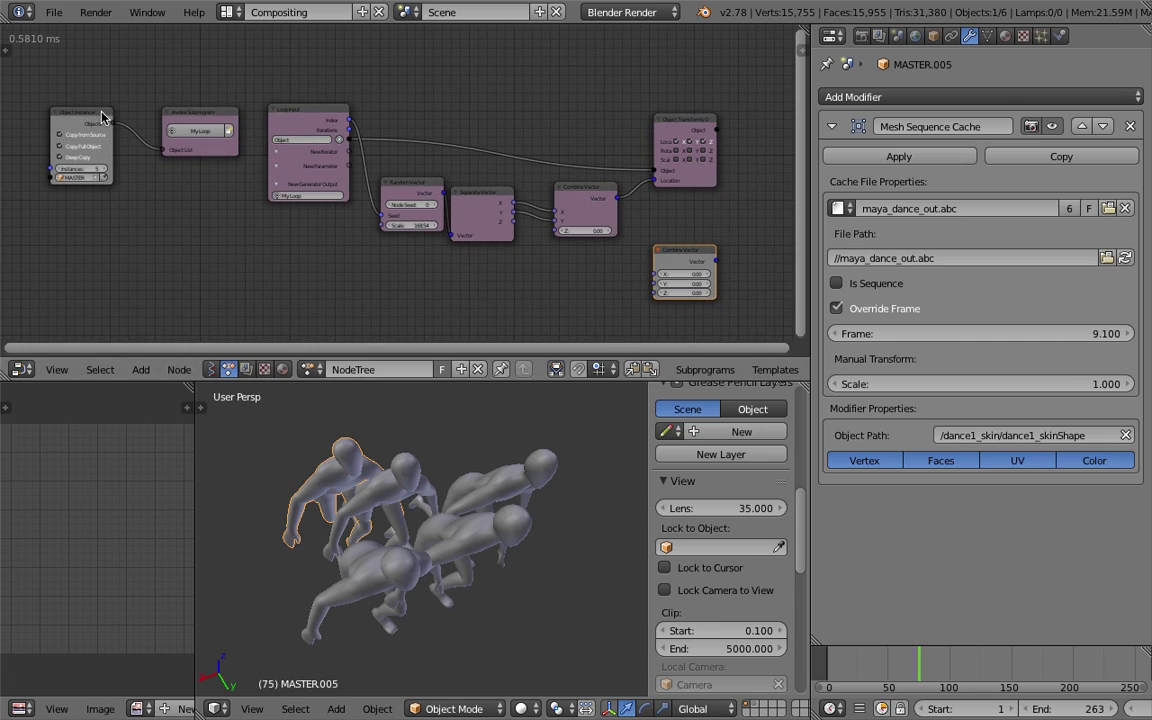
{"action": "left_click_drag", "start_coordinate": [101, 117], "coordinate": [113, 110]}
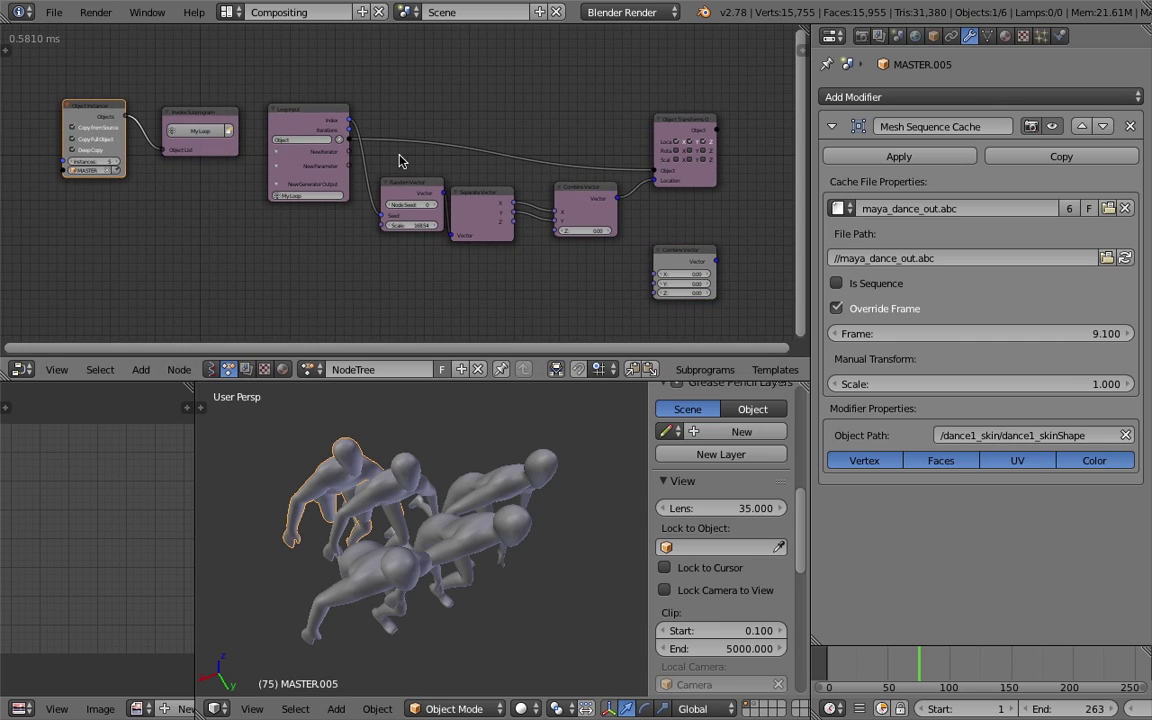
{"action": "middle_click_drag", "start_coordinate": [441, 499], "coordinate": [438, 493]}
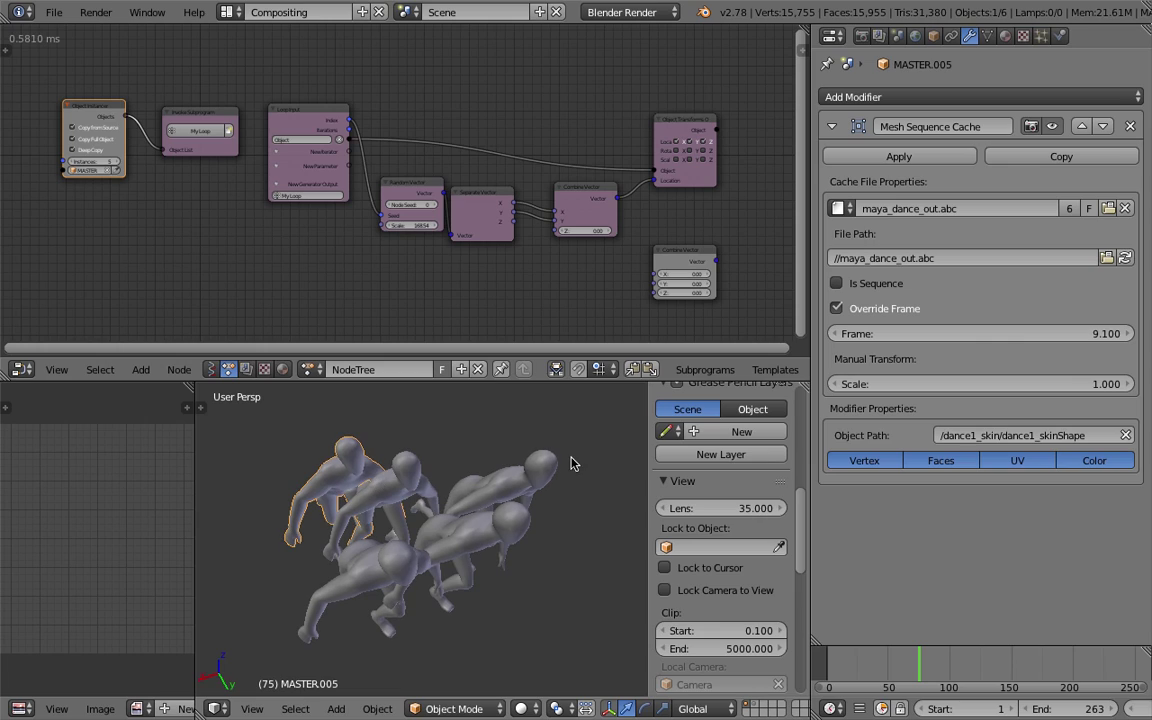
{"action": "middle_click_drag", "start_coordinate": [520, 484], "coordinate": [507, 487]}
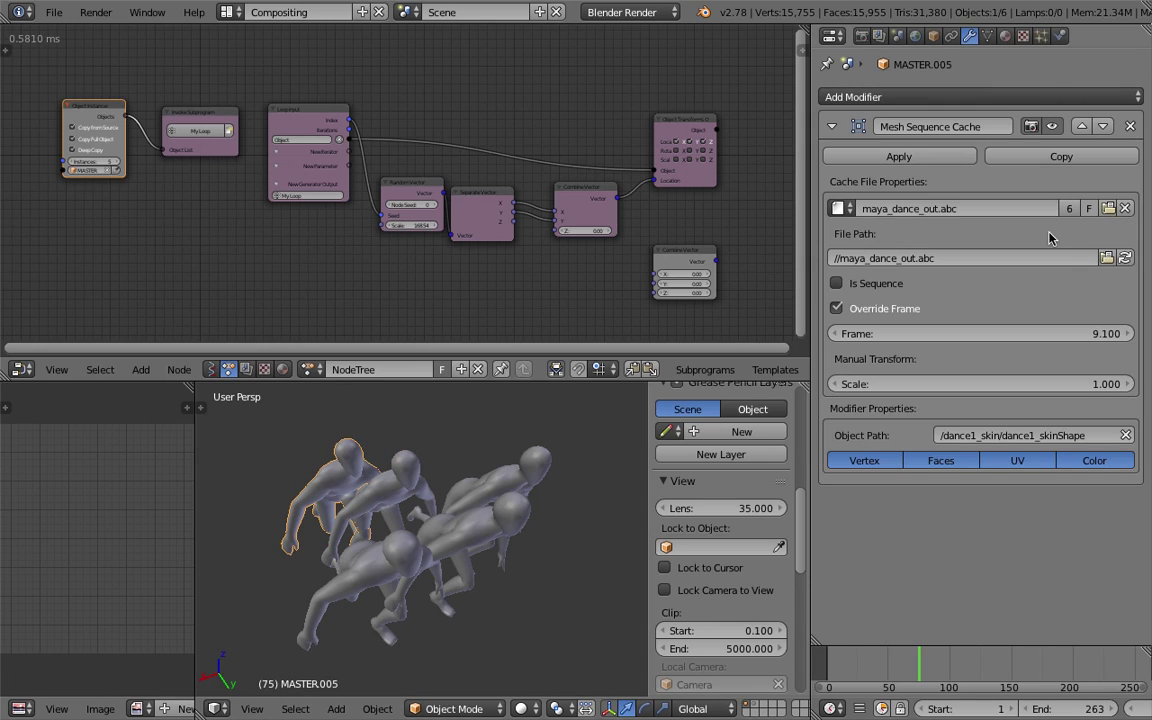
Make the maya_dance_out.abc cache file single-user for each of the five dancer copies.
{"action": "left_click", "coordinate": [1068, 209]}
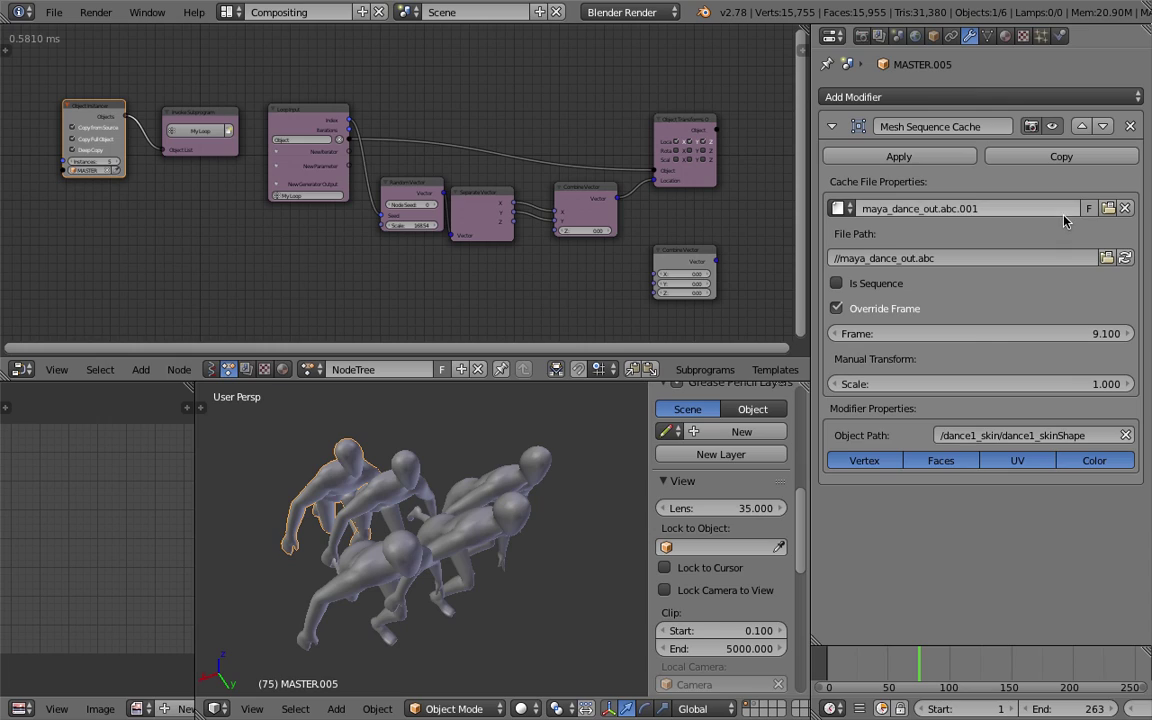
{"action": "right_click", "coordinate": [405, 488]}
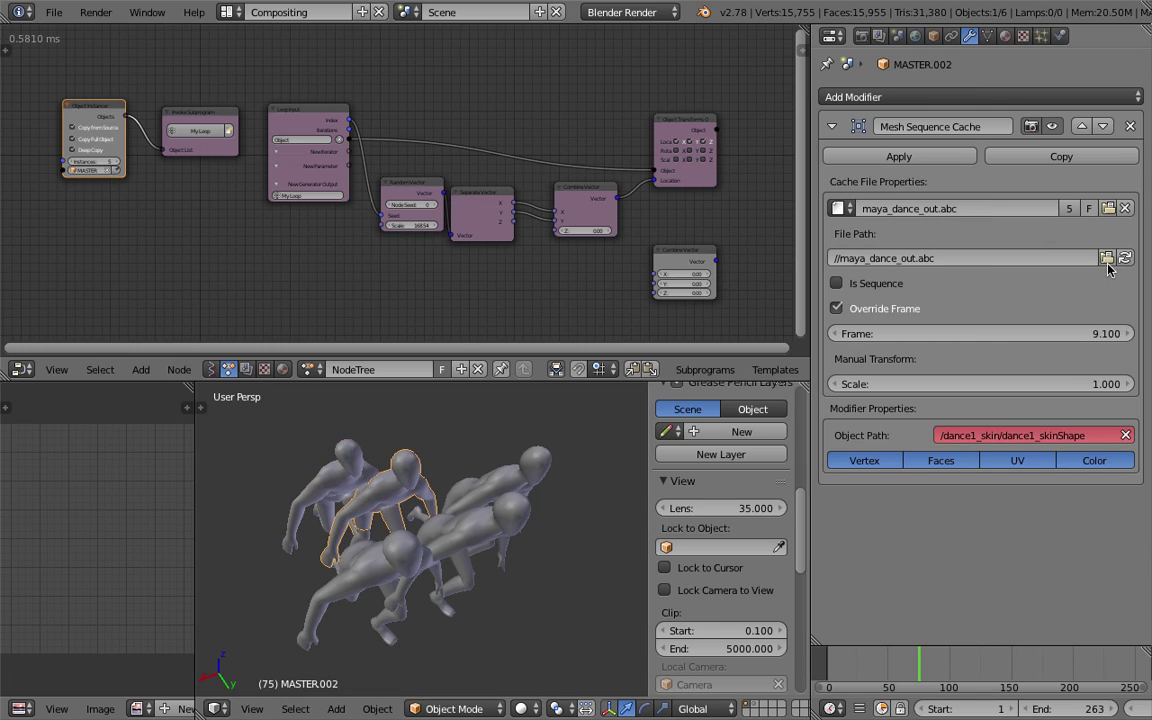
{"action": "left_click", "coordinate": [1072, 212]}
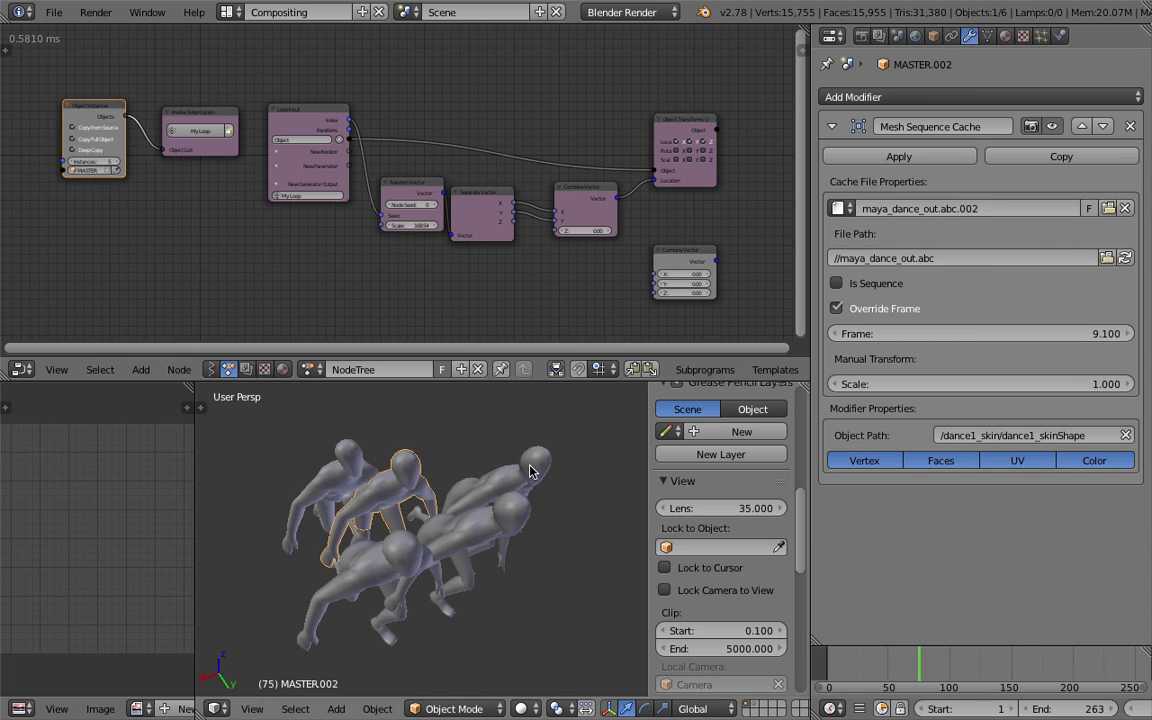
{"action": "right_click", "coordinate": [530, 470]}
{"action": "left_click", "coordinate": [1067, 214]}
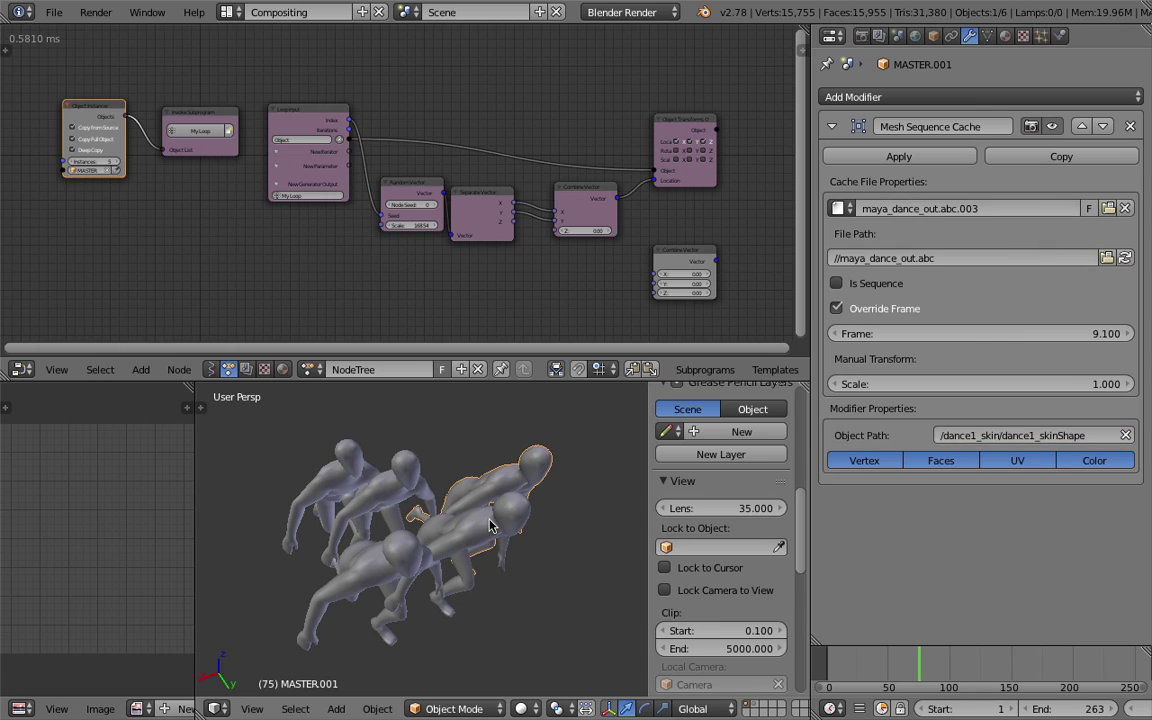
{"action": "right_click", "coordinate": [490, 522]}
{"action": "left_click", "coordinate": [1068, 208]}
{"action": "right_click", "coordinate": [400, 538]}
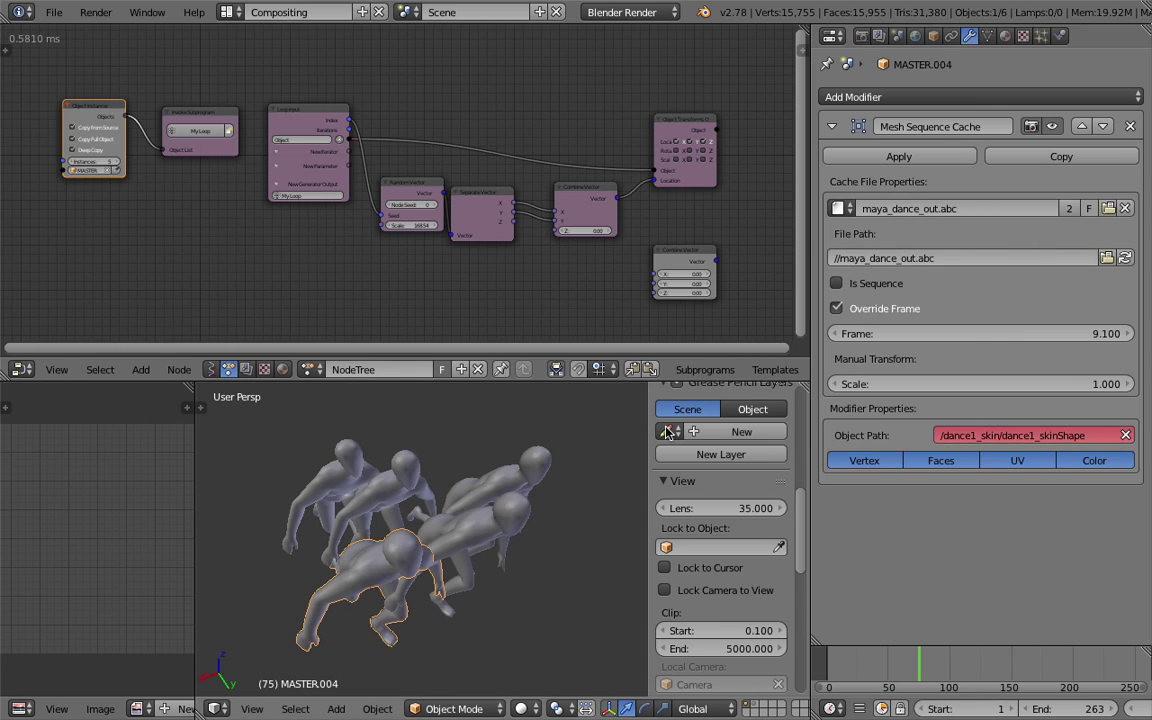
{"action": "left_click", "coordinate": [1066, 211]}
{"action": "left_click", "coordinate": [1066, 210]}
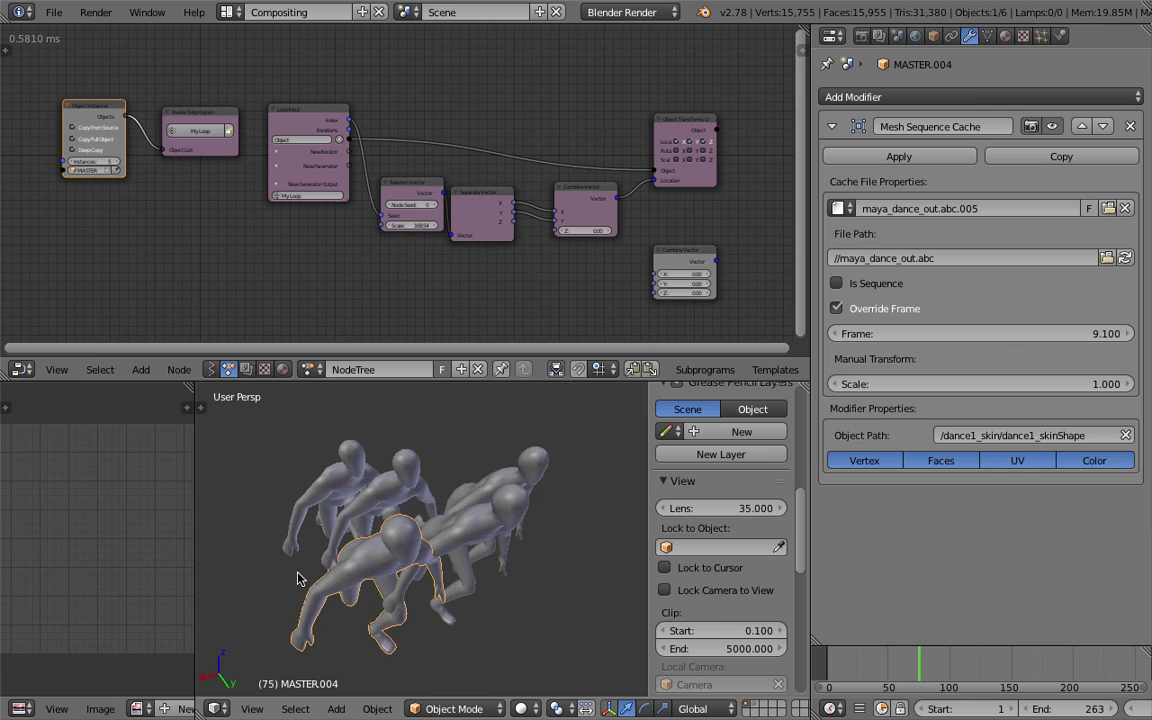
Set the foreground dancer's override Frame to 15.600 and scrub the timeline to check its pose.
{"action": "scroll", "coordinate": [399, 561], "scroll_direction": "down", "scroll_amount": 2}
{"action": "middle_click_drag", "start_coordinate": [410, 564], "coordinate": [422, 562]}
{"action": "left_click_drag", "start_coordinate": [850, 661], "coordinate": [872, 662]}
{"action": "middle_click_drag", "start_coordinate": [506, 509], "coordinate": [483, 521]}
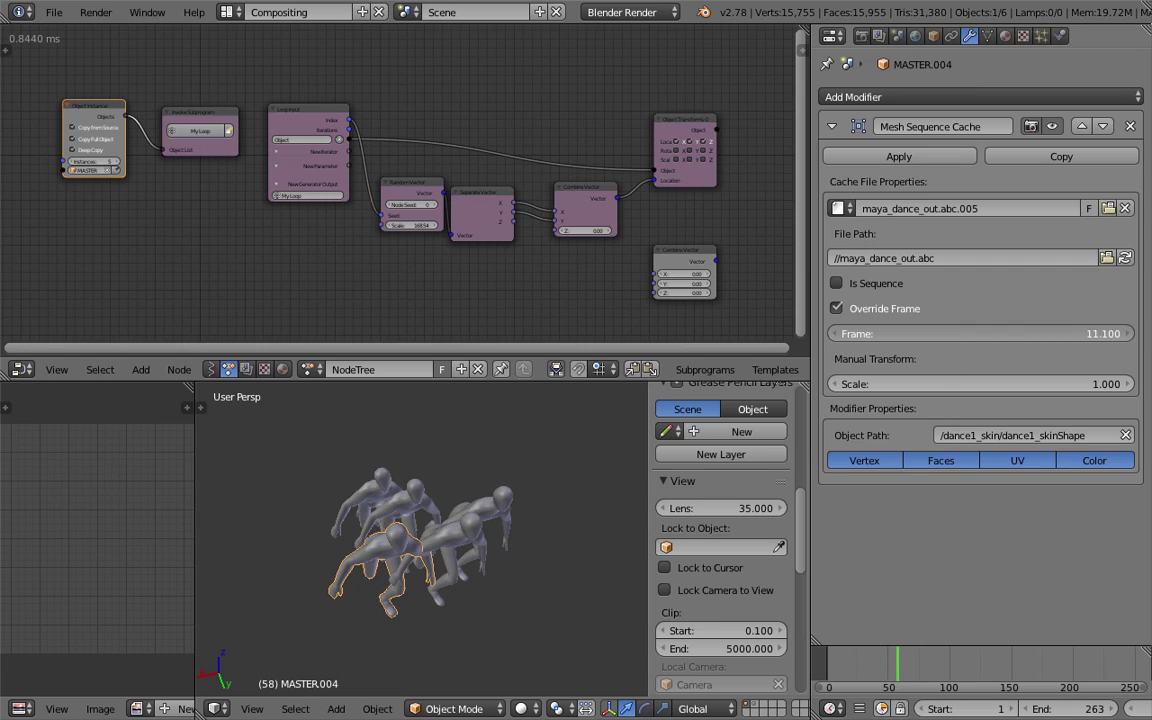
{"action": "left_click_drag", "start_coordinate": [980, 334], "coordinate": [1025, 334]}
{"action": "left_click", "coordinate": [872, 670]}
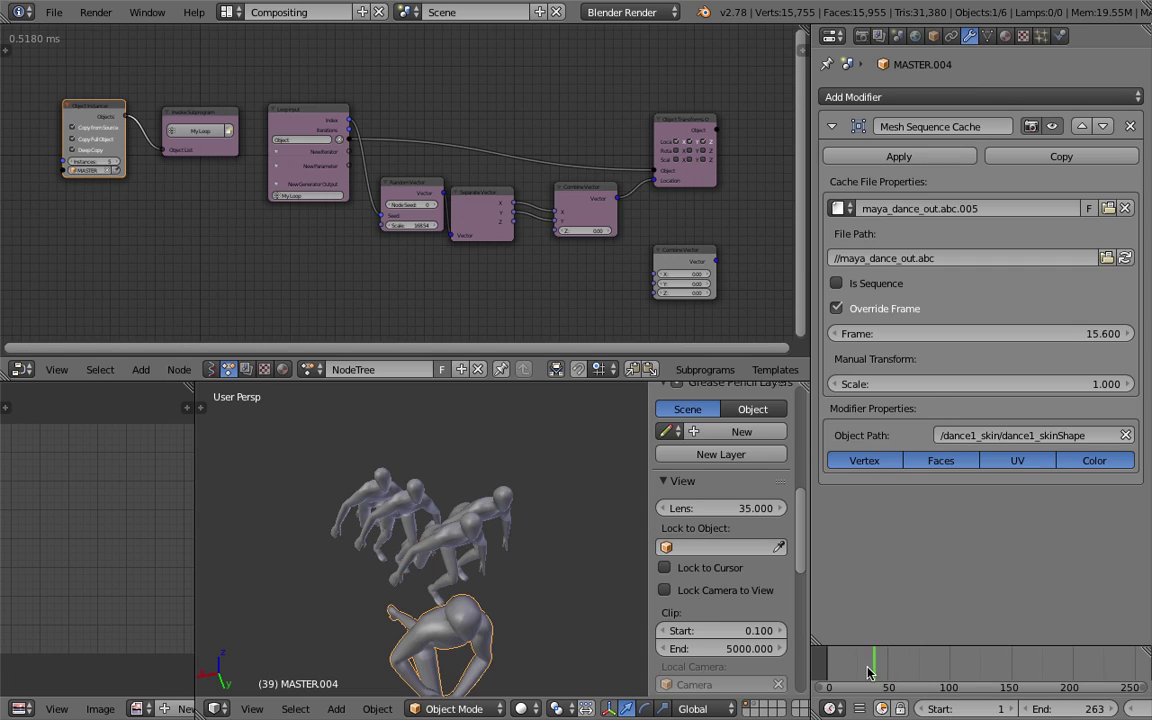
Set the override Frame of the MASTER.001 dancer to 6.600 and save over the file.
{"action": "right_click", "coordinate": [516, 545]}
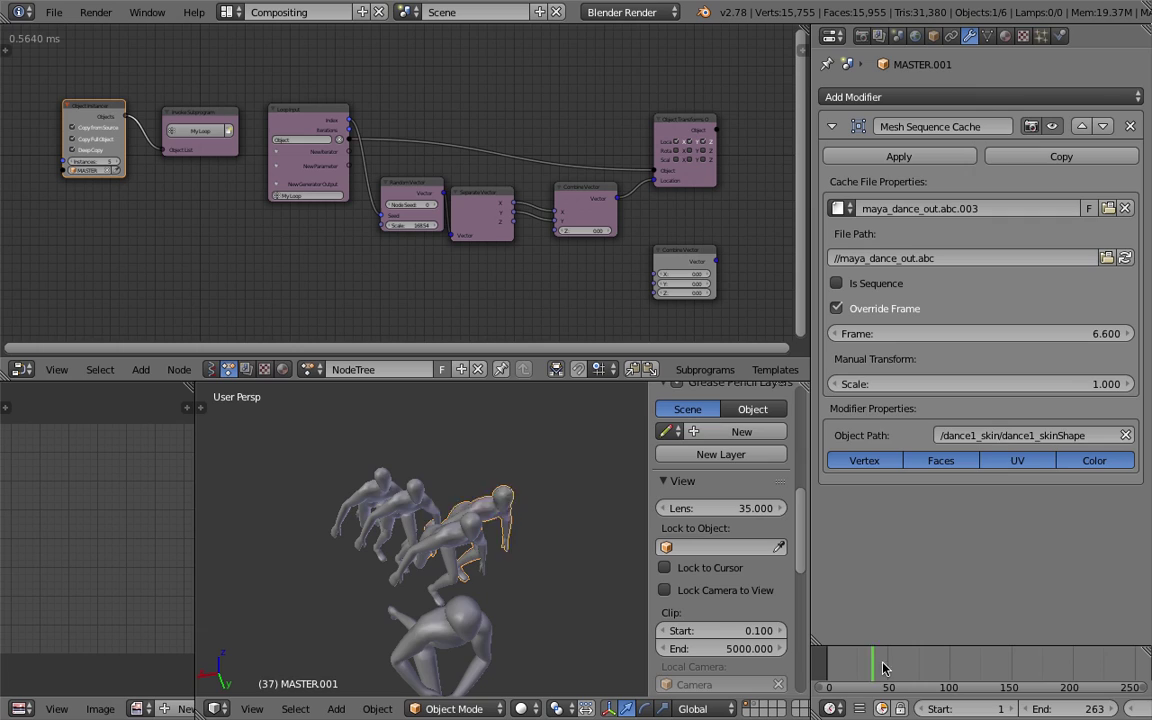
{"action": "key", "text": "ctrl+s"}
{"action": "key", "text": "Return"}
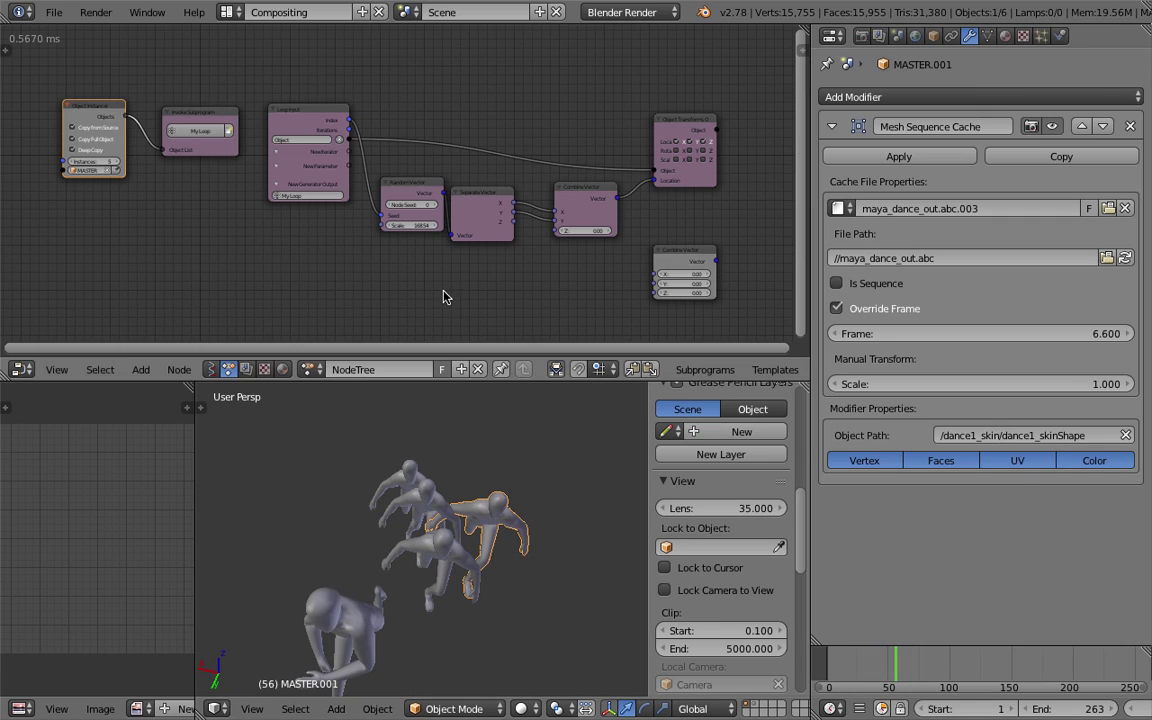
Set MASTER.001's override Frame to 5.800 and expand the Info area to show the logged Python commands.
{"action": "middle_click_drag", "start_coordinate": [423, 274], "coordinate": [409, 240]}
{"action": "scroll", "coordinate": [407, 251], "scroll_direction": "down", "scroll_amount": 1}
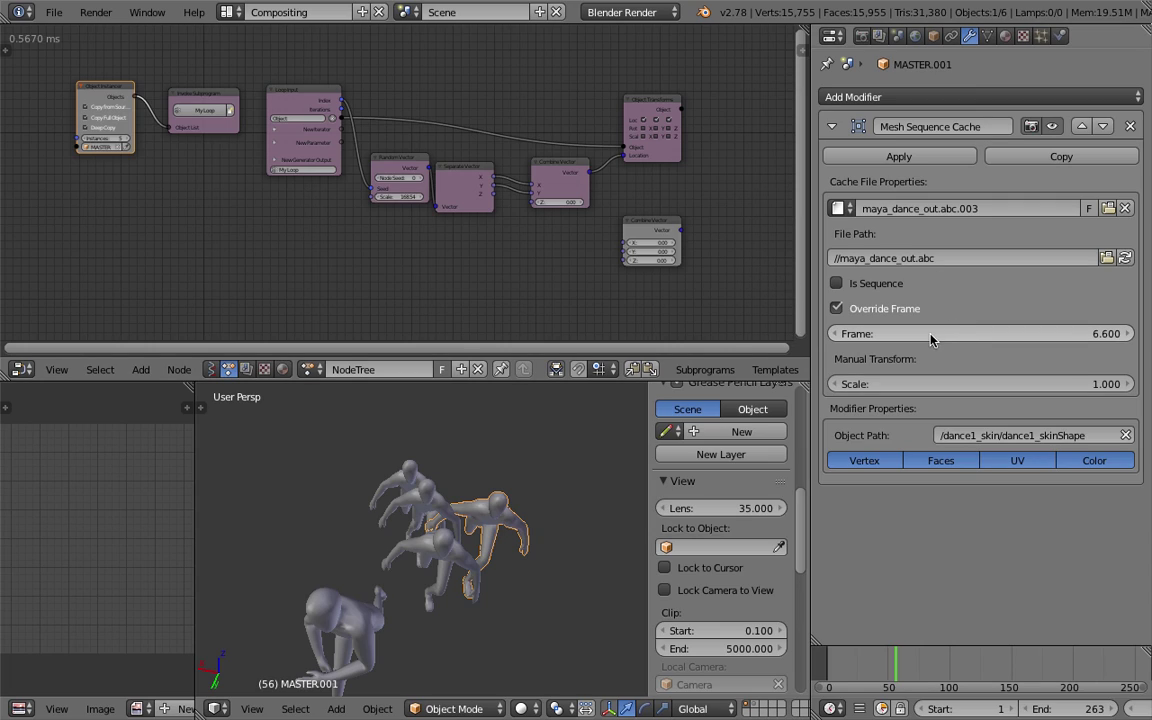
{"action": "left_click_drag", "start_coordinate": [949, 336], "coordinate": [954, 336]}
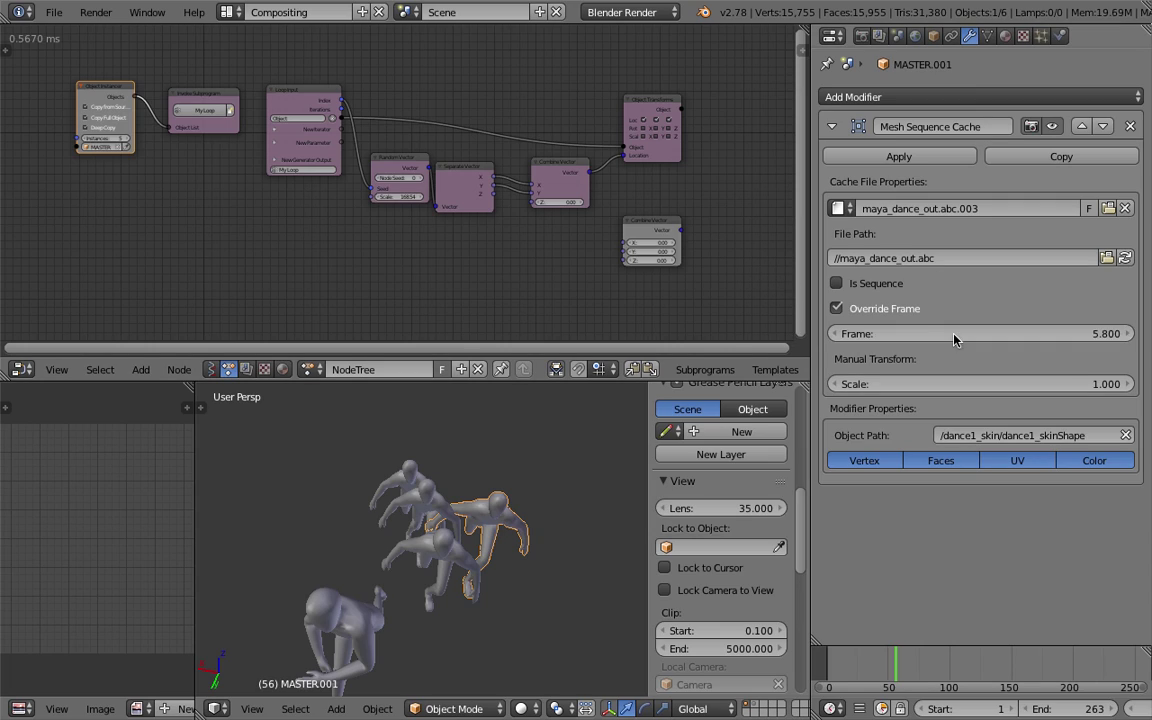
{"action": "left_click_drag", "start_coordinate": [578, 25], "coordinate": [578, 100]}
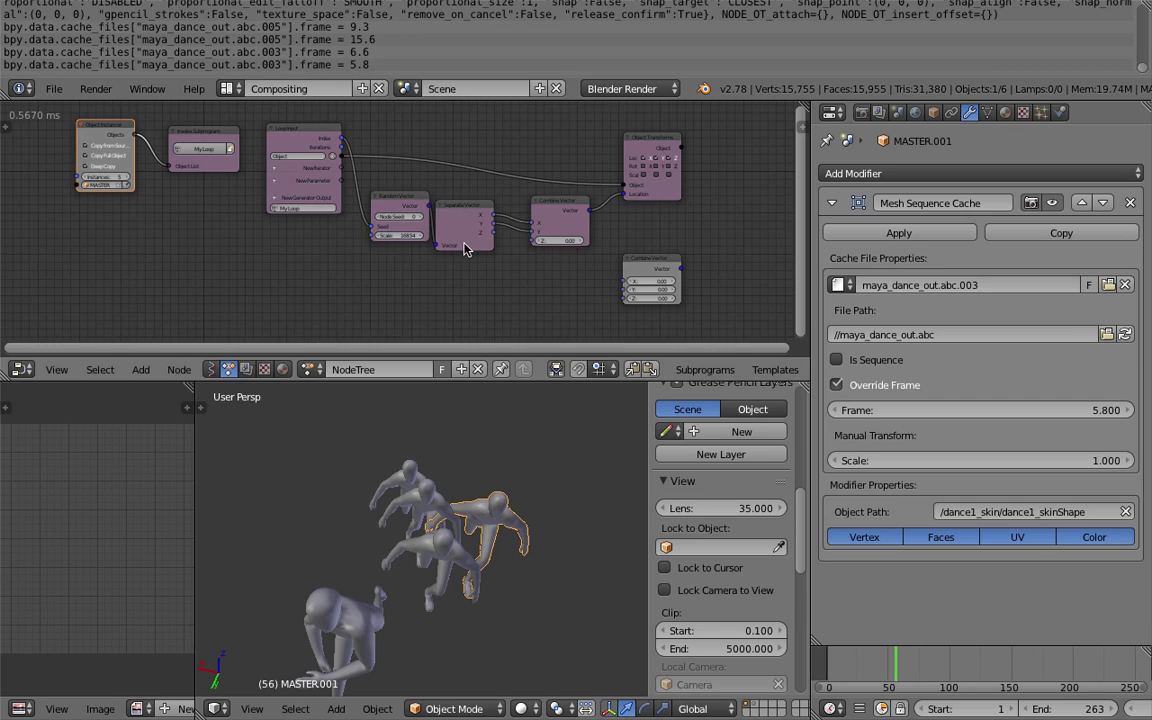
Enlarge the node editor and delete the unconnected Combine Vector node.
{"action": "left_click_drag", "start_coordinate": [497, 382], "coordinate": [497, 430]}
{"action": "middle_click_drag", "start_coordinate": [645, 278], "coordinate": [430, 293]}
{"action": "left_click", "coordinate": [455, 272]}
{"action": "key", "text": "x"}
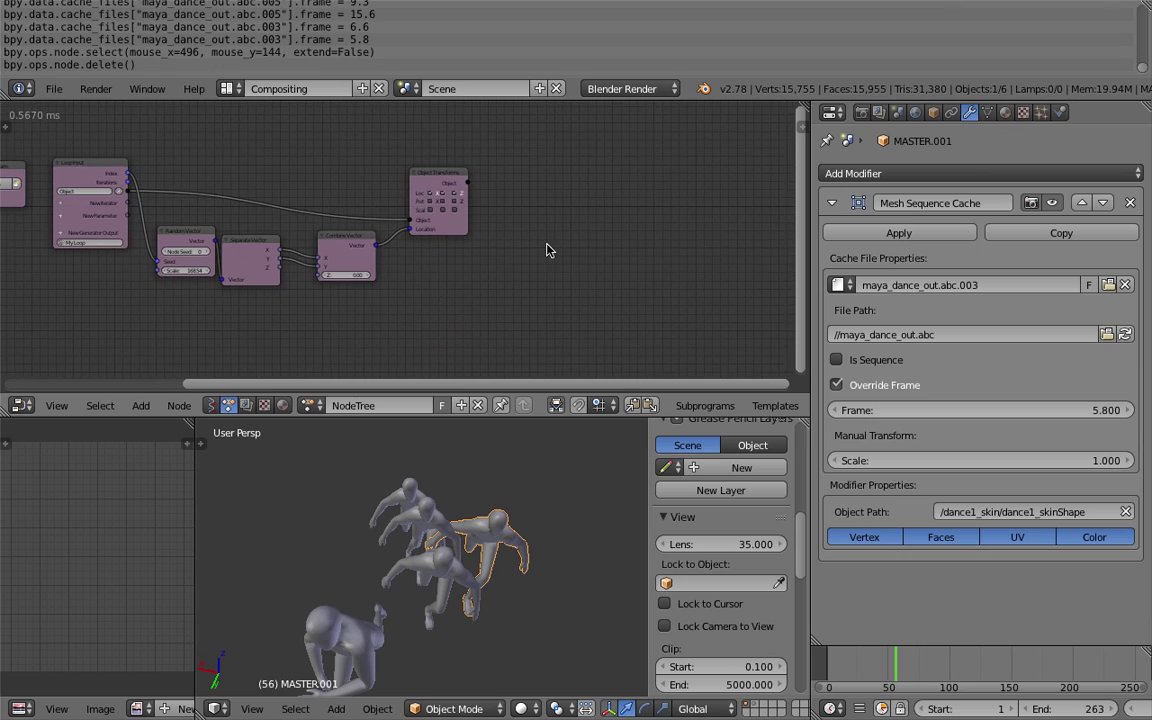
Add a Subdivision Surface modifier to the MASTER.001 dancer and leave its Render subdivisions at 2.
{"action": "left_click", "coordinate": [881, 178]}
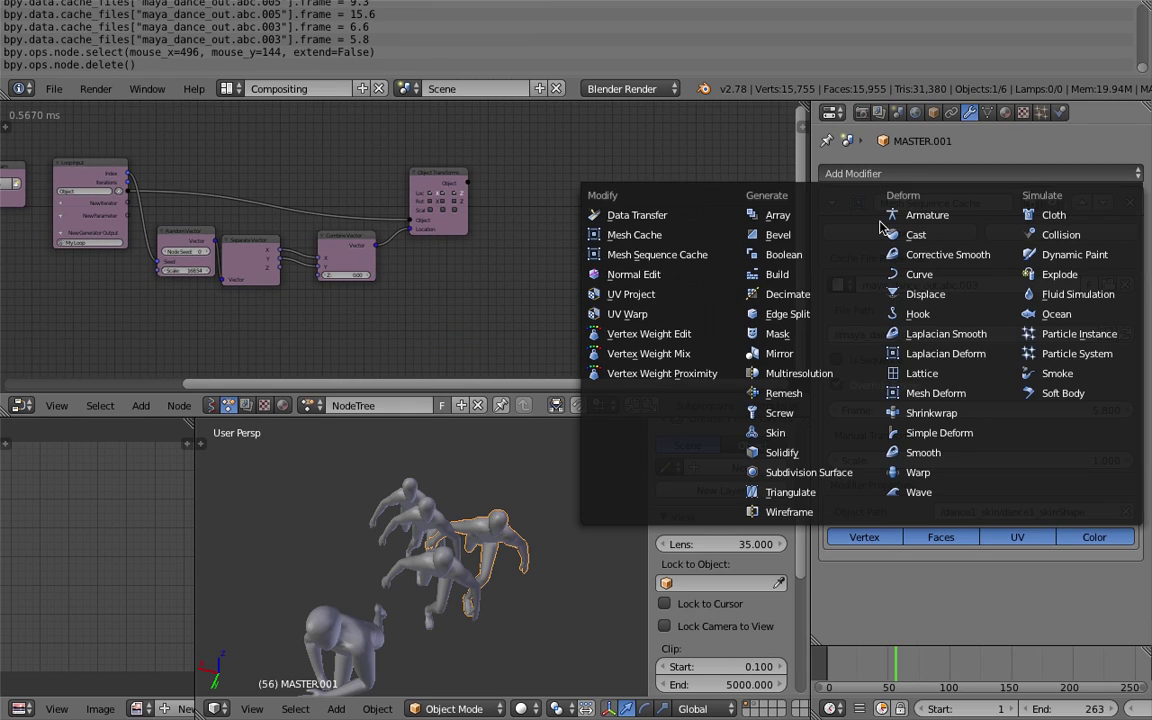
{"action": "left_click", "coordinate": [840, 472]}
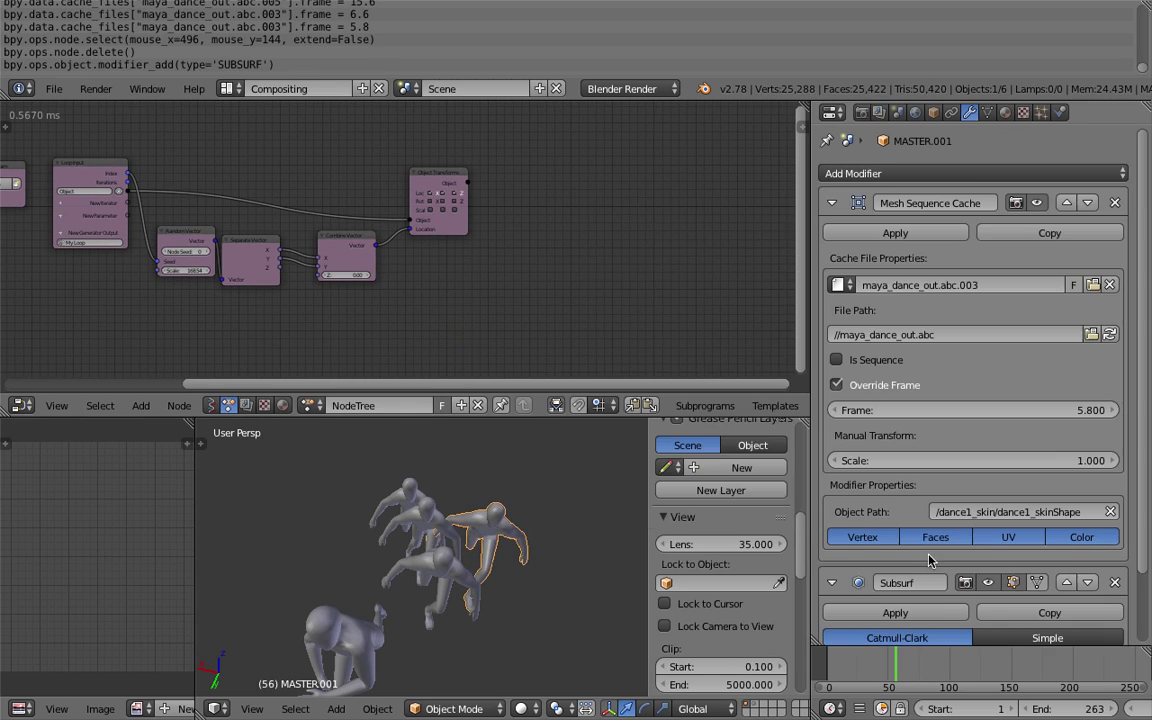
{"action": "scroll", "coordinate": [1075, 572], "scroll_direction": "down", "scroll_amount": 2}
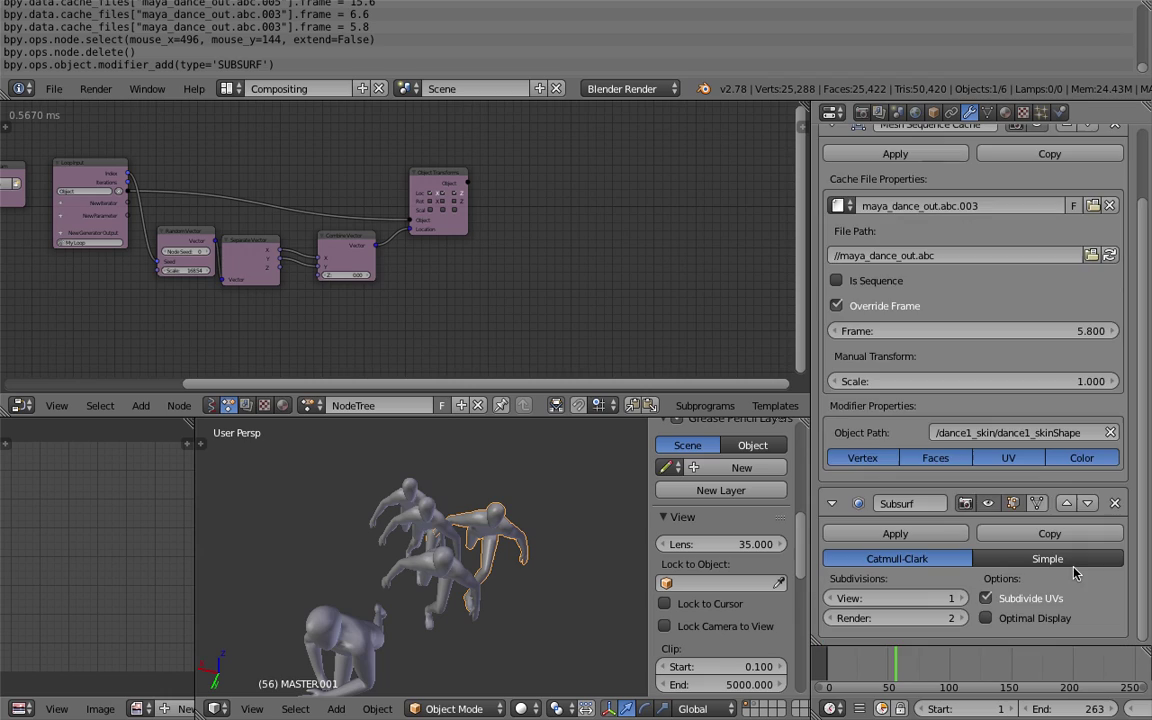
{"action": "left_click", "coordinate": [959, 619]}
{"action": "left_click", "coordinate": [832, 619]}
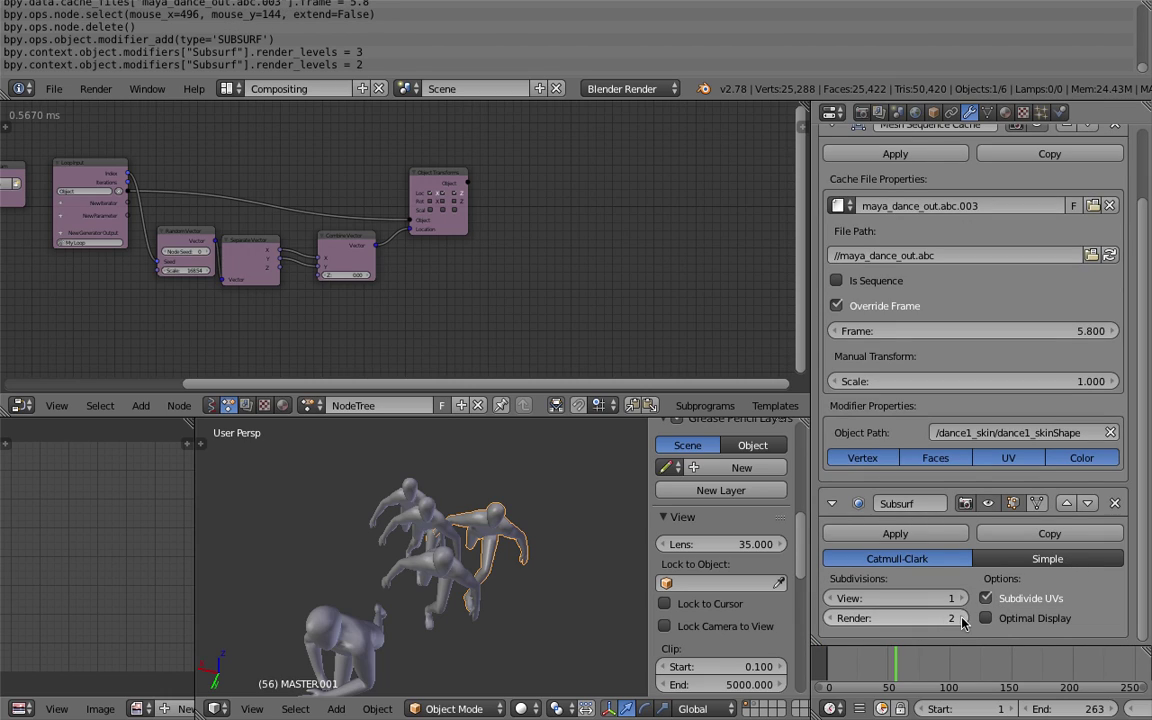
Set the Subsurf modifier's Render subdivisions to 3 and enlarge the Info area to show more logged commands.
{"action": "left_click", "coordinate": [961, 618]}
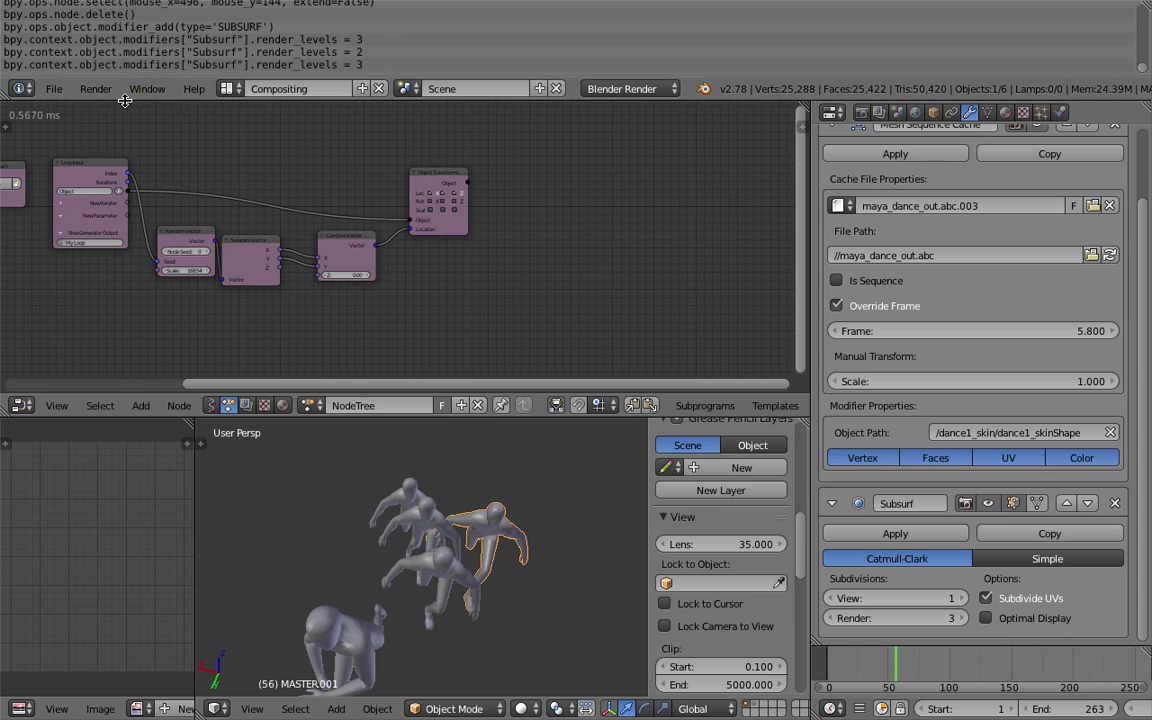
{"action": "left_click_drag", "start_coordinate": [30, 76], "coordinate": [29, 120]}
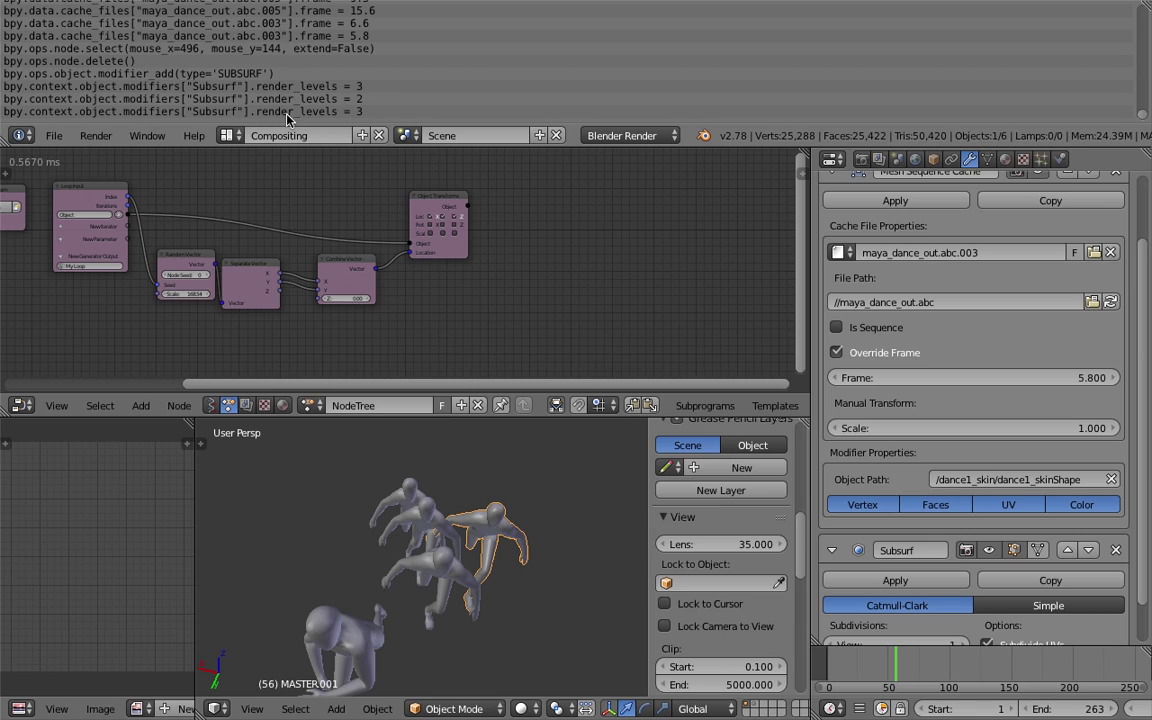
Add an Object Attribute Output node and link the Object Transforms Output node's Object output to its Object input.
{"action": "scroll", "coordinate": [550, 257], "scroll_direction": "up", "scroll_amount": 2}
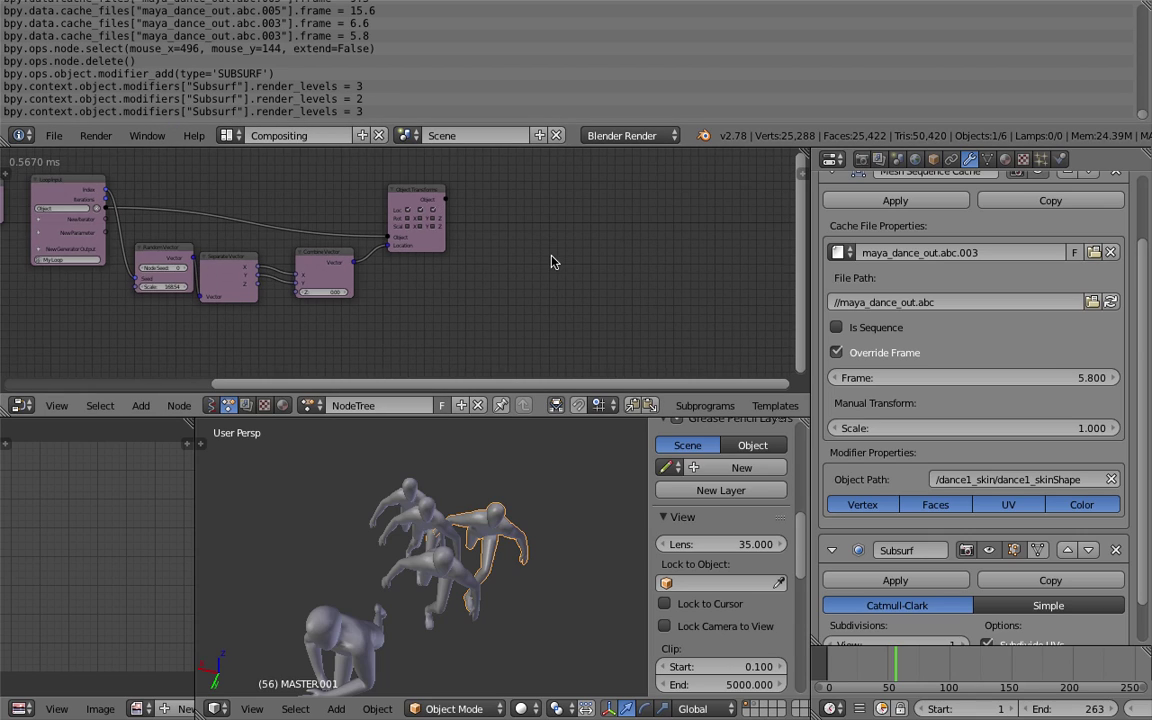
{"action": "key", "text": "space"}
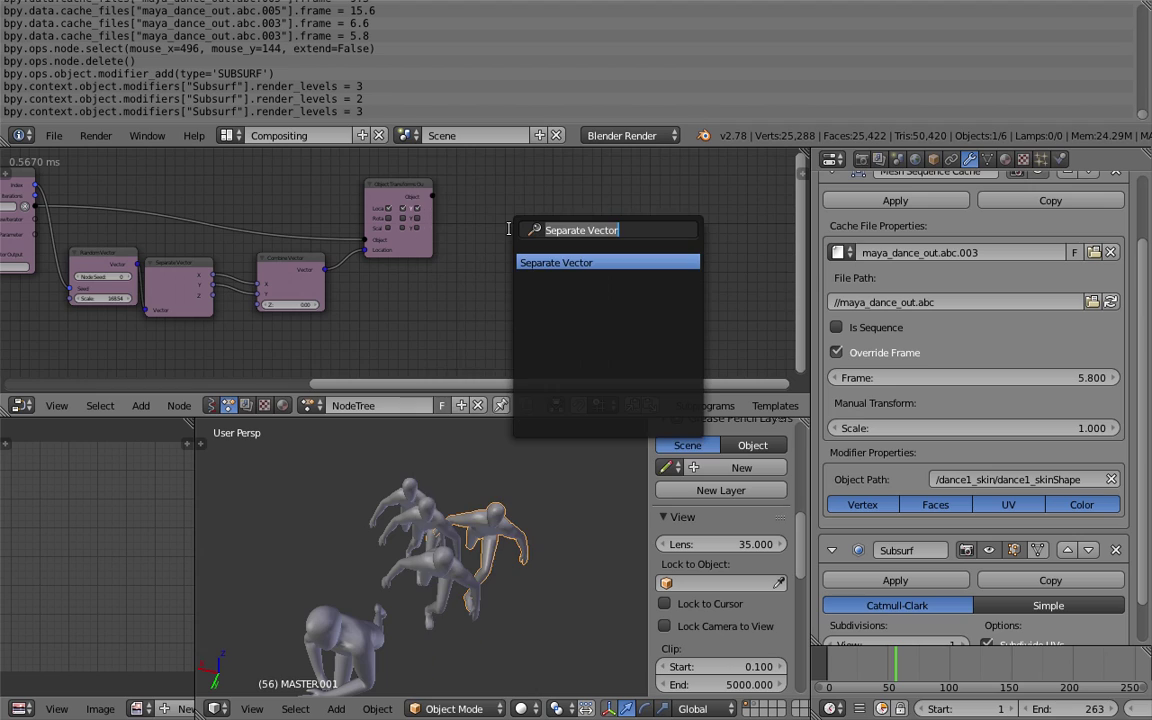
{"action": "type", "text": "attr"}
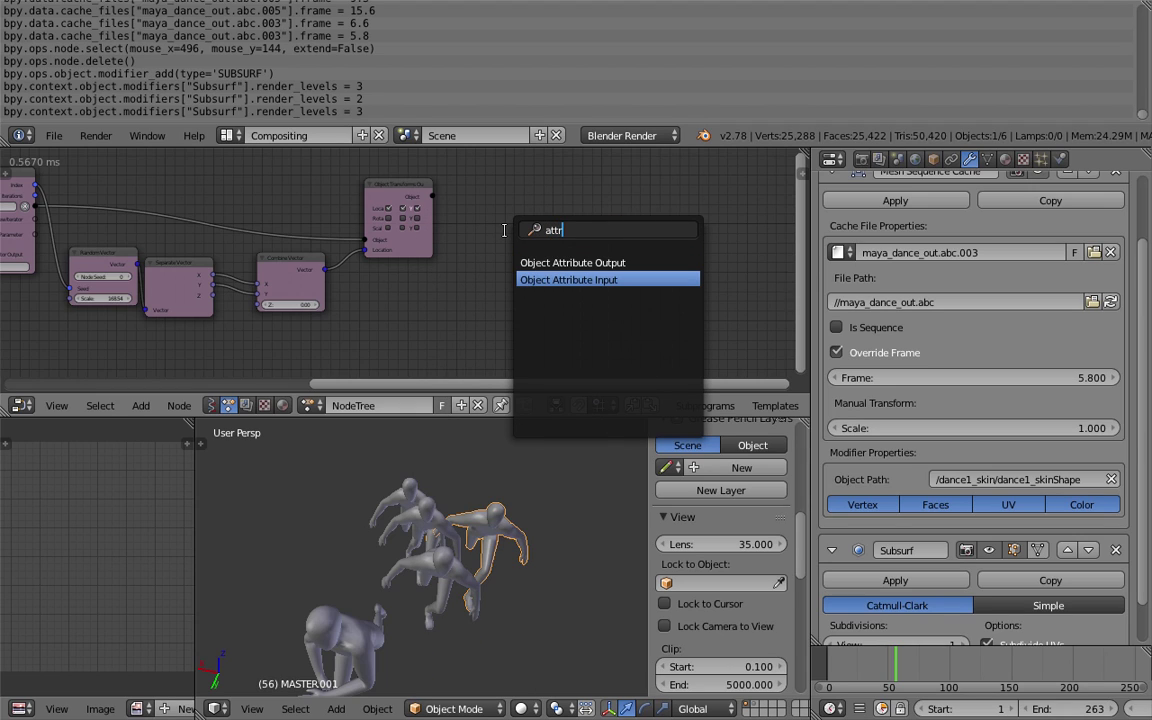
{"action": "key", "text": "Return"}
{"action": "left_click", "coordinate": [504, 231]}
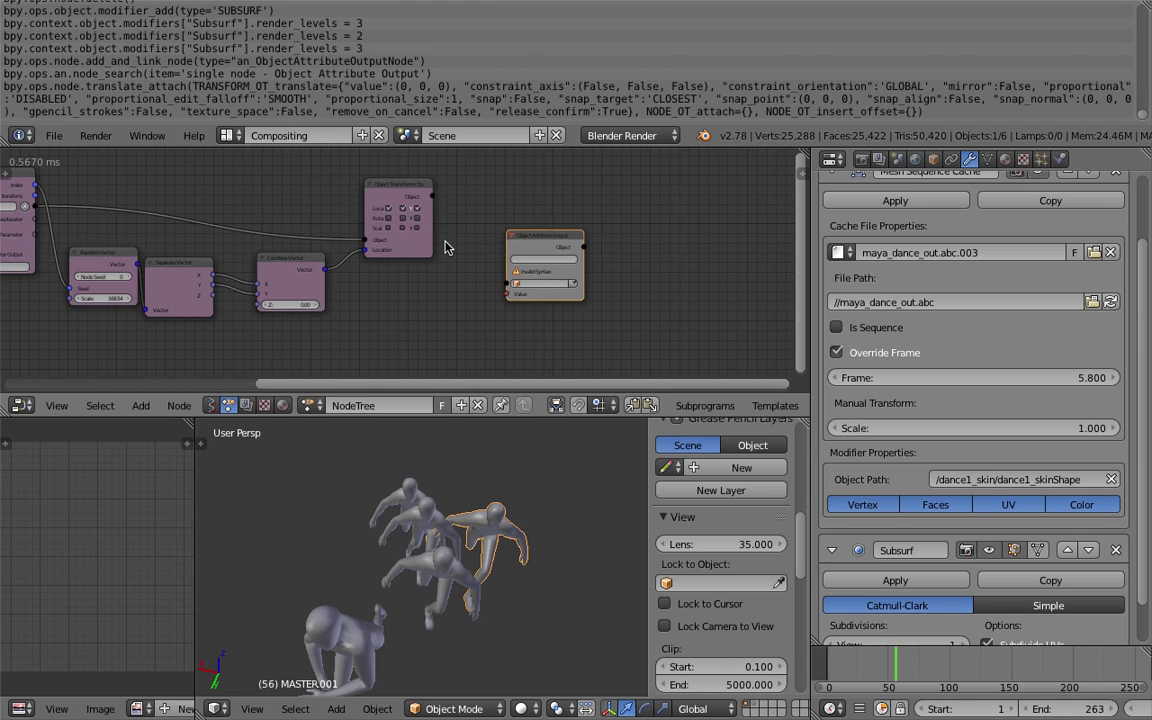
{"action": "middle_click_drag", "start_coordinate": [418, 251], "coordinate": [472, 252]}
{"action": "scroll", "coordinate": [472, 252], "scroll_direction": "up", "scroll_amount": 3}
{"action": "left_click_drag", "start_coordinate": [490, 180], "coordinate": [585, 289]}
{"action": "scroll", "coordinate": [585, 287], "scroll_direction": "down", "scroll_amount": 1}
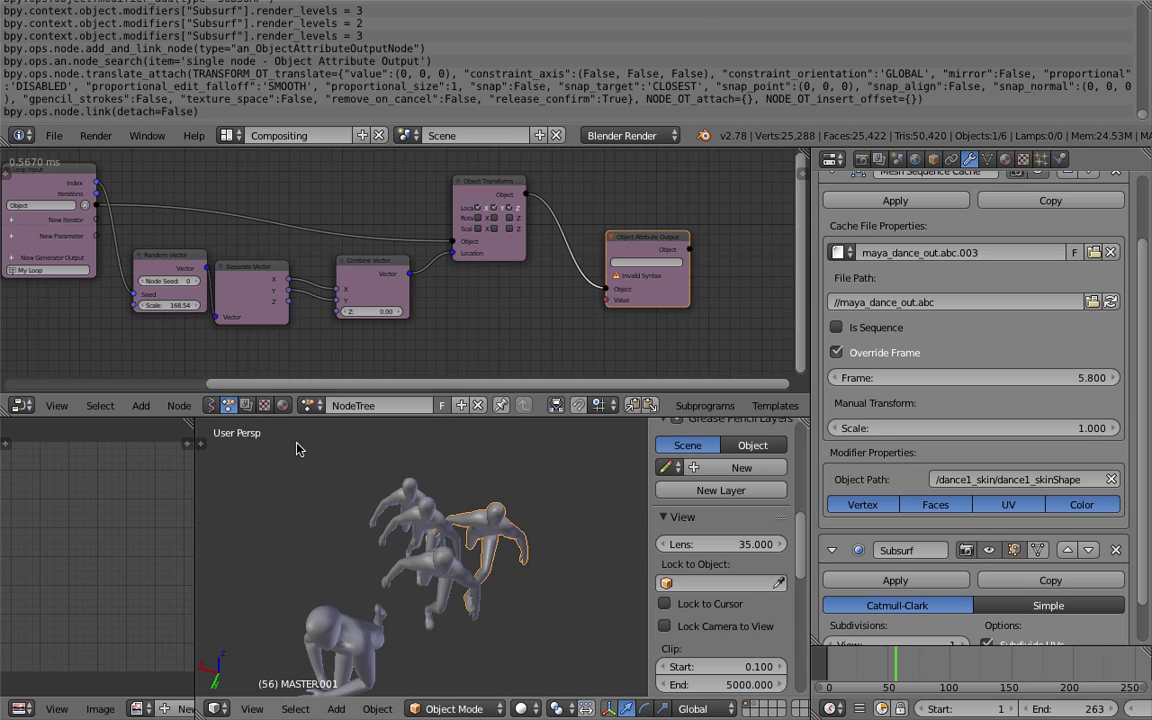
Set the override Frame of MASTER.001's maya_dance_out.abc.003 cache file to 6.000.
{"action": "scroll", "coordinate": [933, 256], "scroll_direction": "up", "scroll_amount": 2}
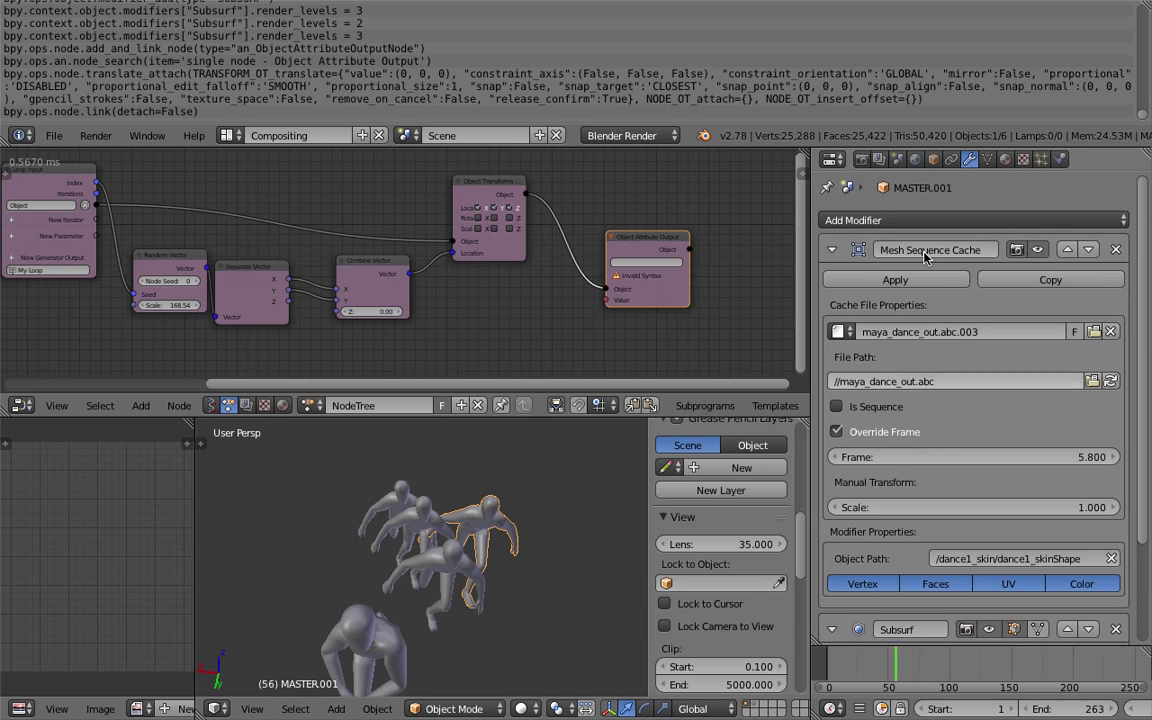
{"action": "scroll", "coordinate": [879, 314], "scroll_direction": "down", "scroll_amount": 1}
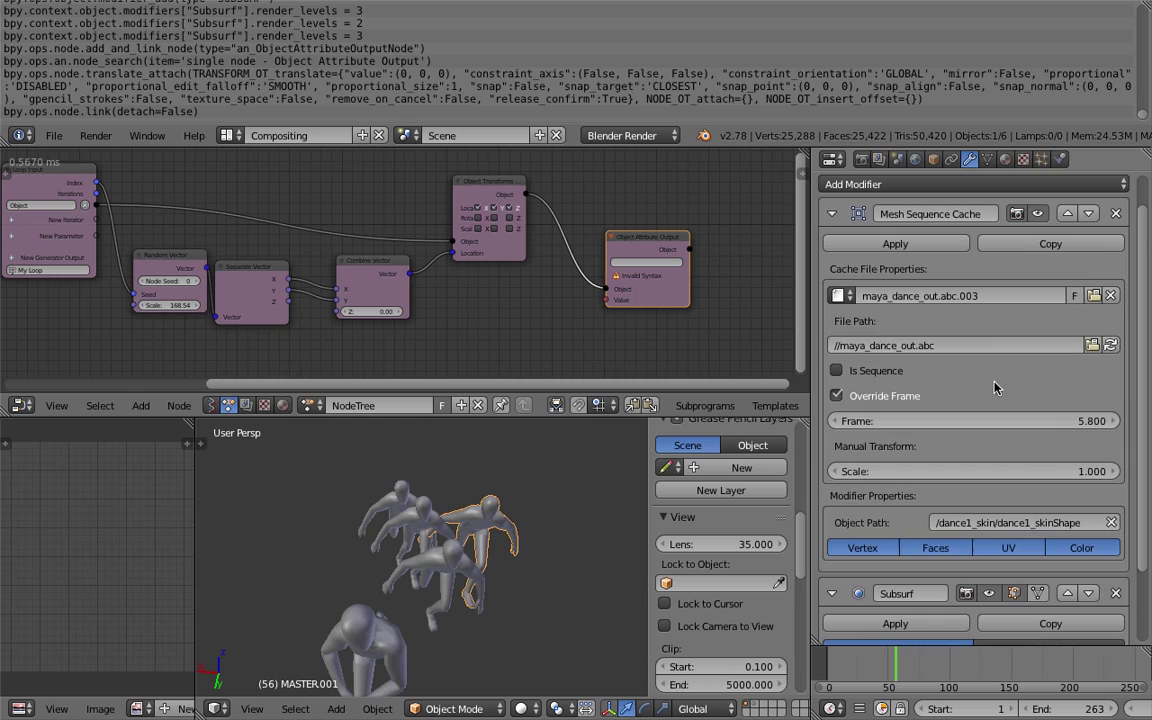
{"action": "left_click", "coordinate": [1114, 420]}
{"action": "key", "text": "Return"}
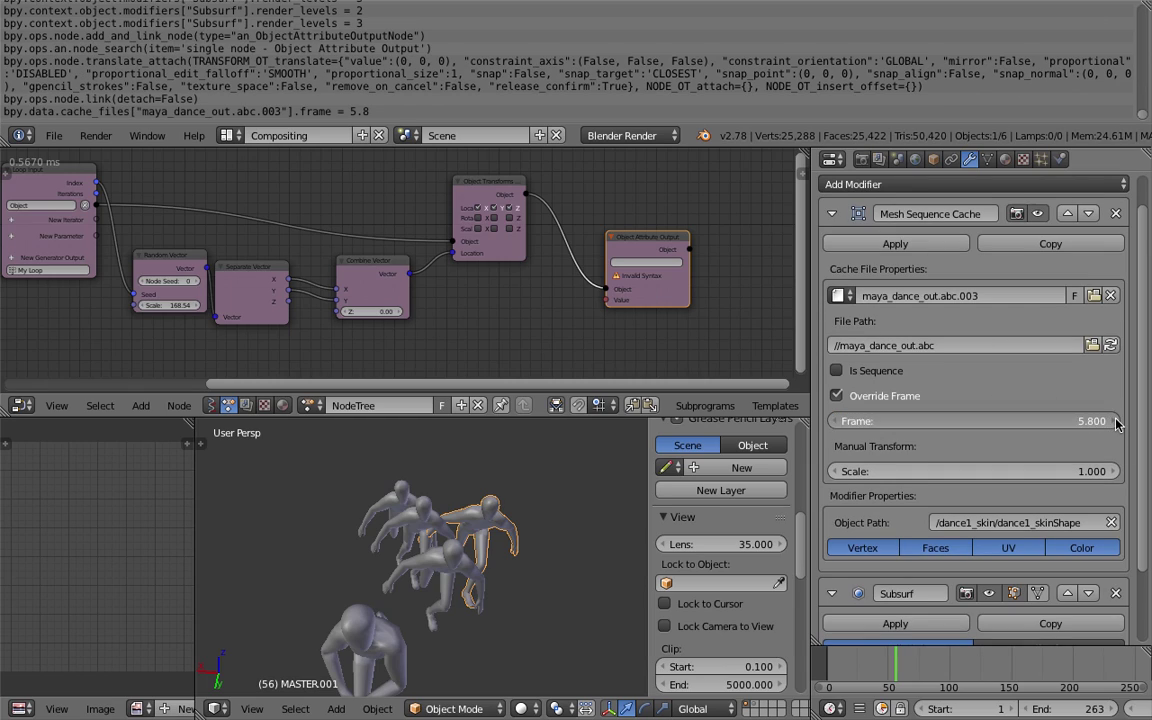
{"action": "left_click", "coordinate": [1113, 421]}
{"action": "left_click", "coordinate": [1113, 421]}
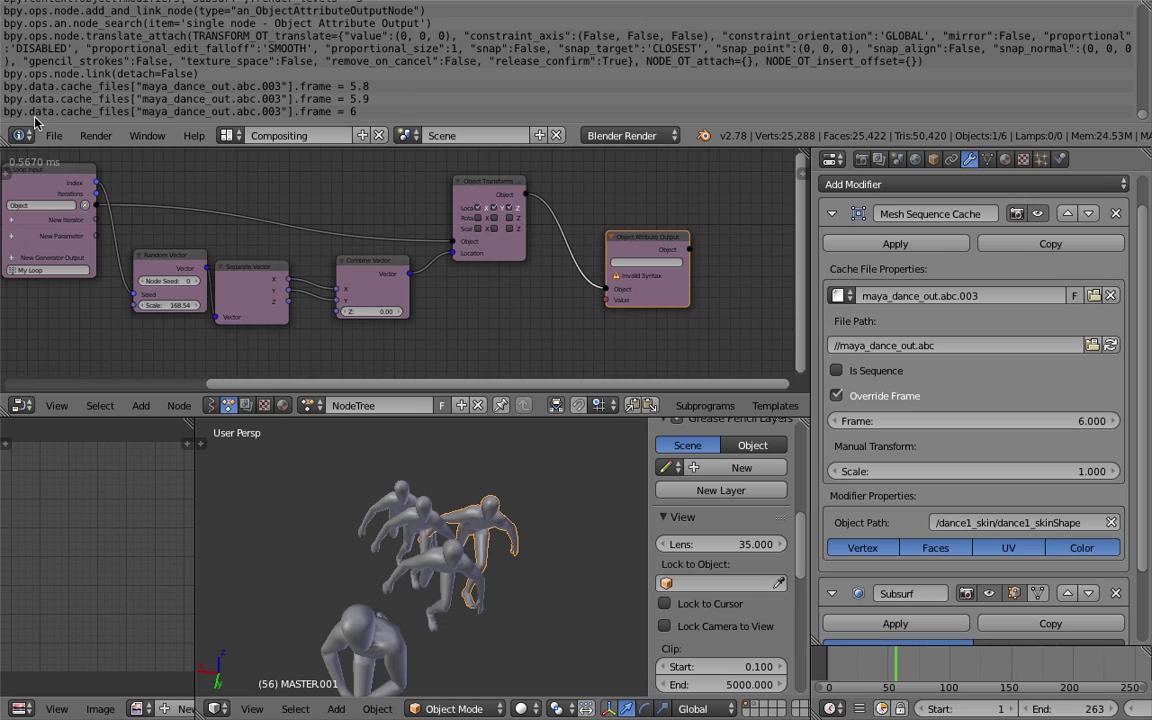
Look through the logged Python commands and select the entry that sets the maya_dance_out.abc.003 frame to 6.
{"action": "scroll", "coordinate": [34, 110], "scroll_direction": "up", "scroll_amount": 3}
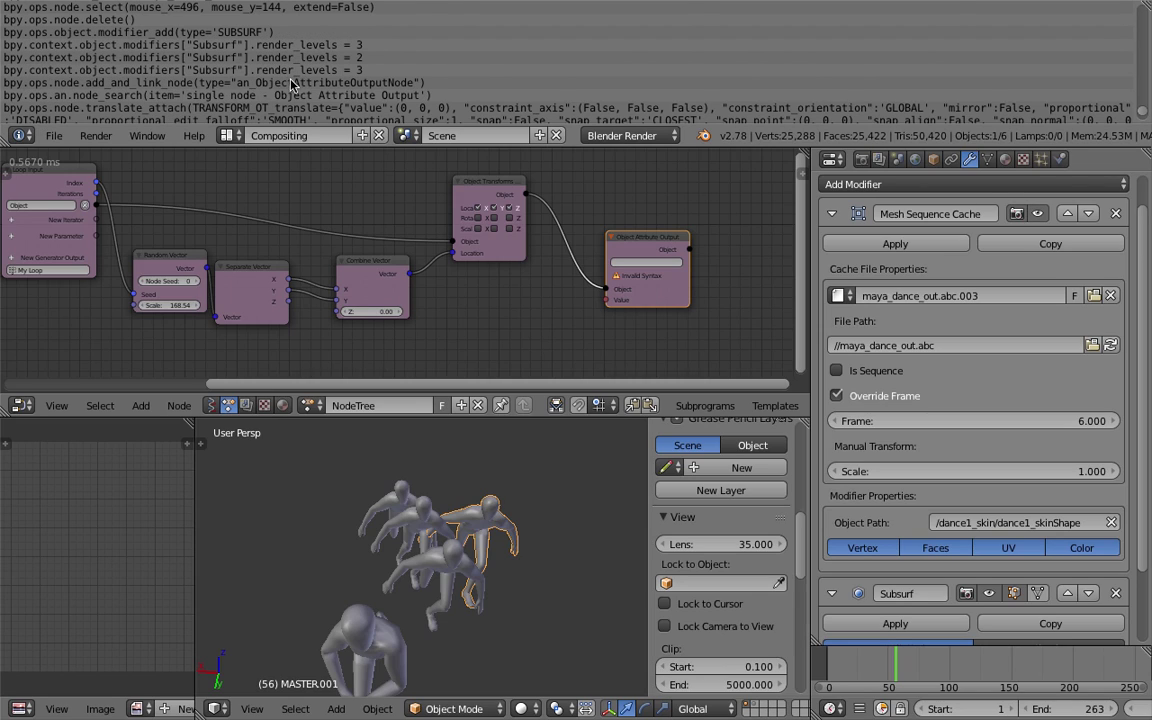
{"action": "scroll", "coordinate": [291, 85], "scroll_direction": "down", "scroll_amount": 3}
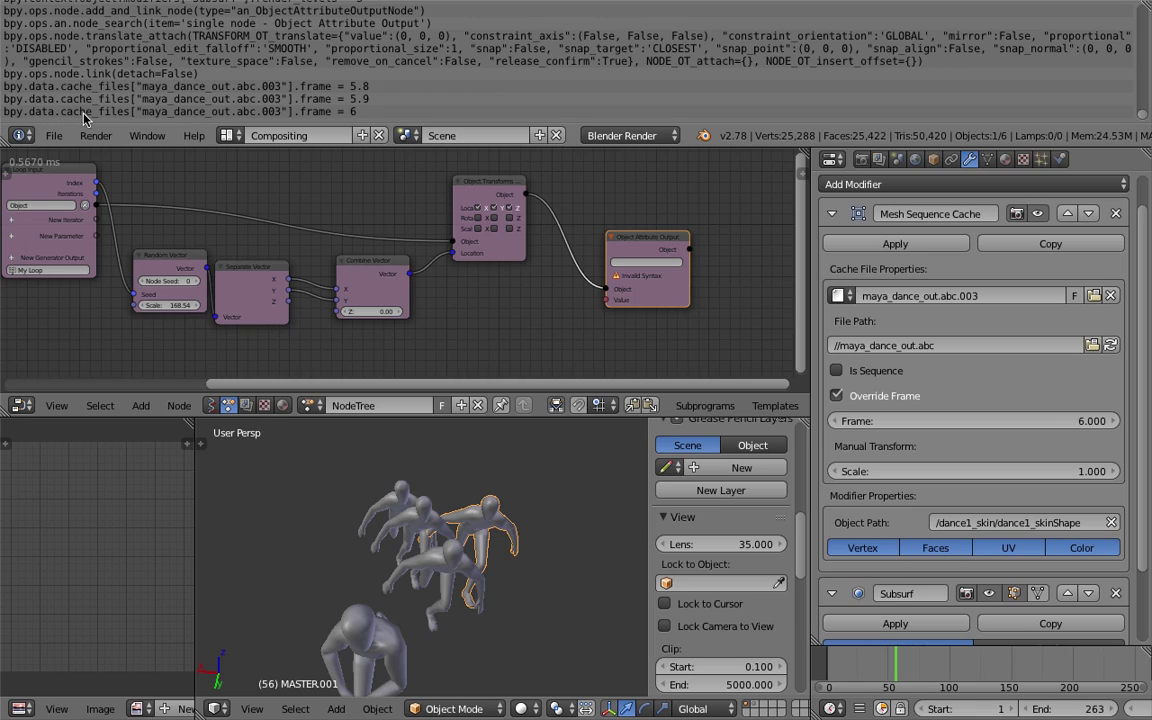
{"action": "left_click", "coordinate": [270, 114]}
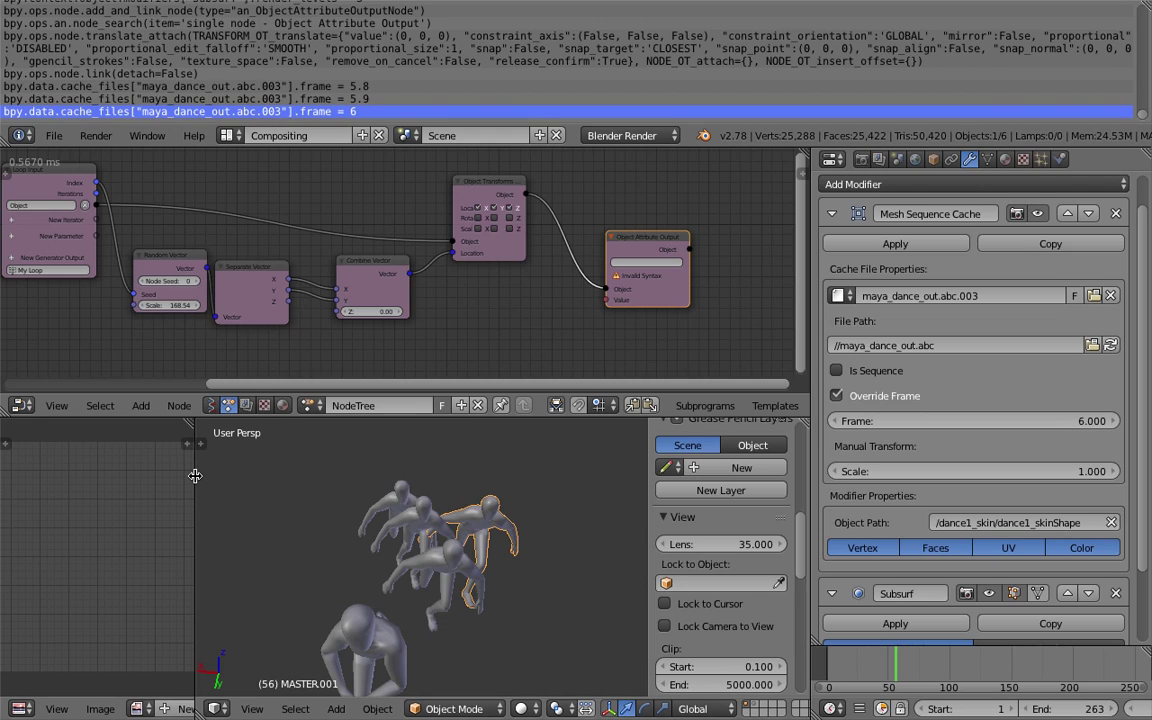
Change the UV/Image editor area into a Python Console and widen it.
{"action": "left_click_drag", "start_coordinate": [195, 476], "coordinate": [332, 500]}
{"action": "left_click", "coordinate": [20, 708]}
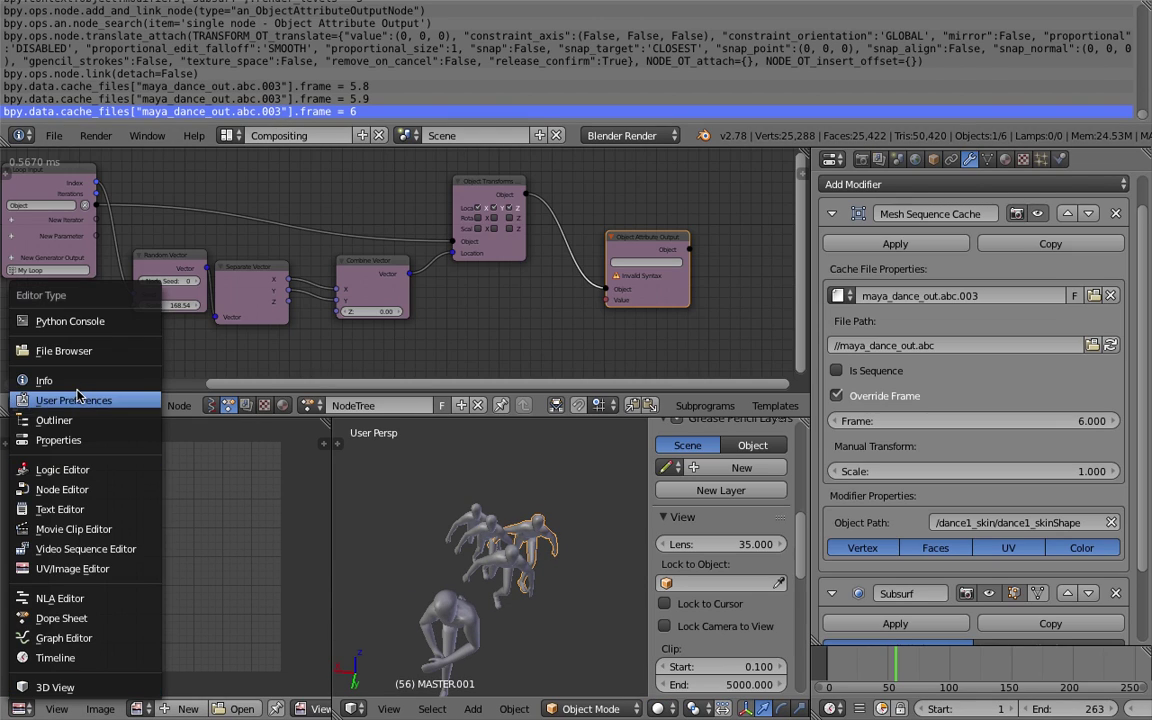
{"action": "left_click", "coordinate": [86, 323]}
{"action": "left_click_drag", "start_coordinate": [332, 460], "coordinate": [380, 500]}
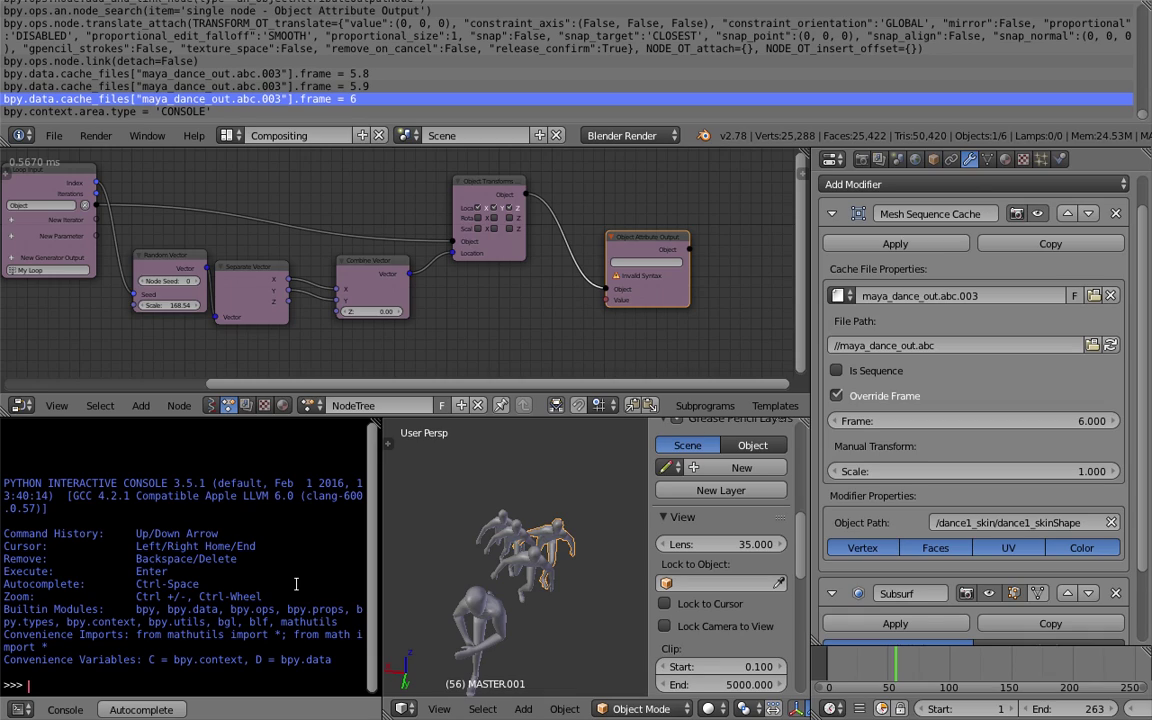
Evaluate C.object.modifiers['Mesh Sequence Cache'].cache_file.frame in the Python Console.
{"action": "type", "text": "C.obje"}
{"action": "type", "text": "ct.mod"}
{"action": "key", "text": "ctrl+space"}
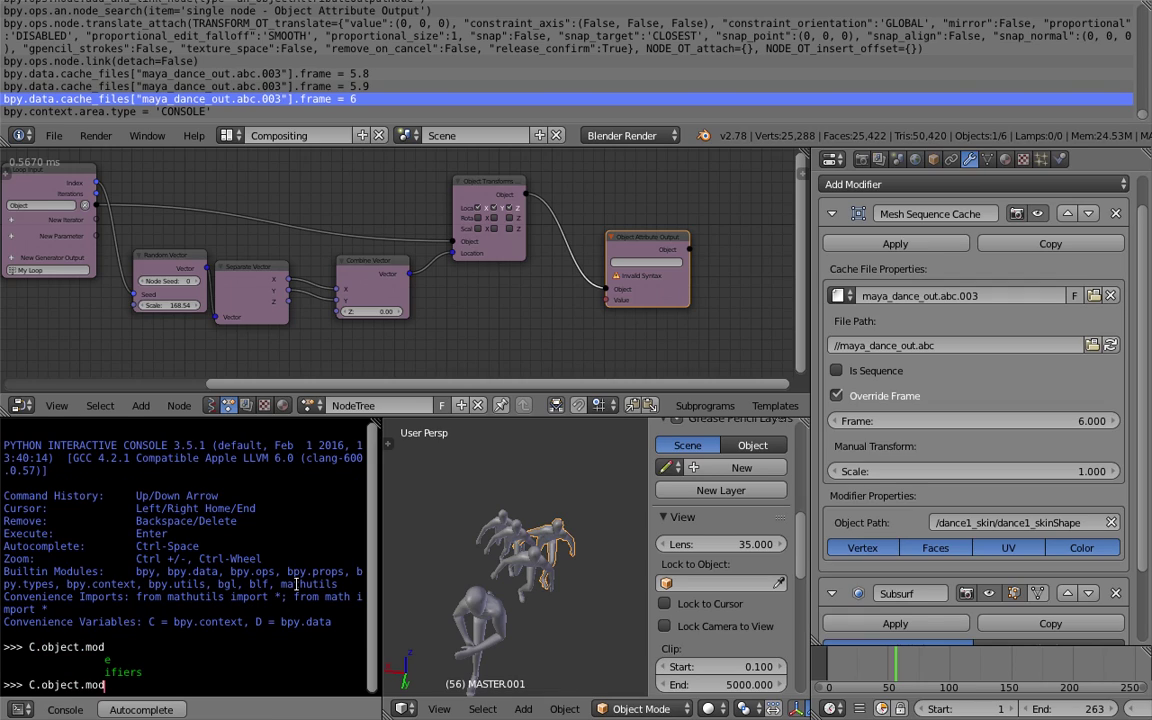
{"action": "type", "text": "i"}
{"action": "key", "text": "ctrl+space"}
{"action": "type", "text": "['"}
{"action": "key", "text": "ctrl+space"}
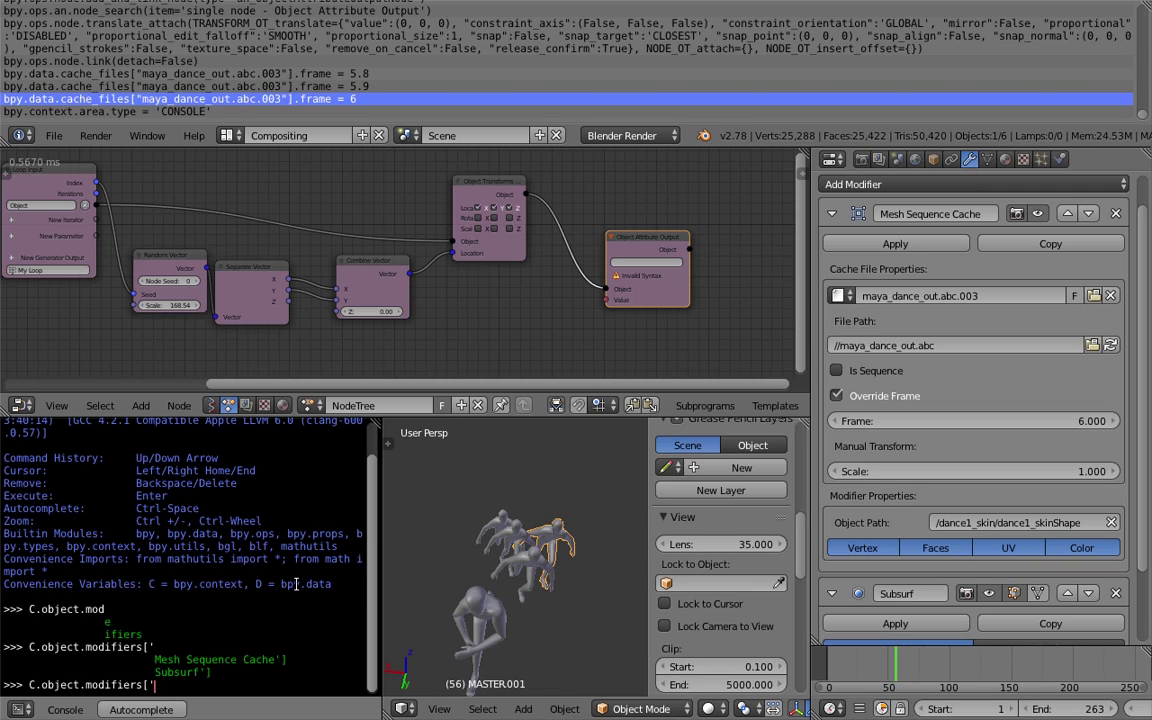
{"action": "type", "text": "M"}
{"action": "key", "text": "ctrl+space"}
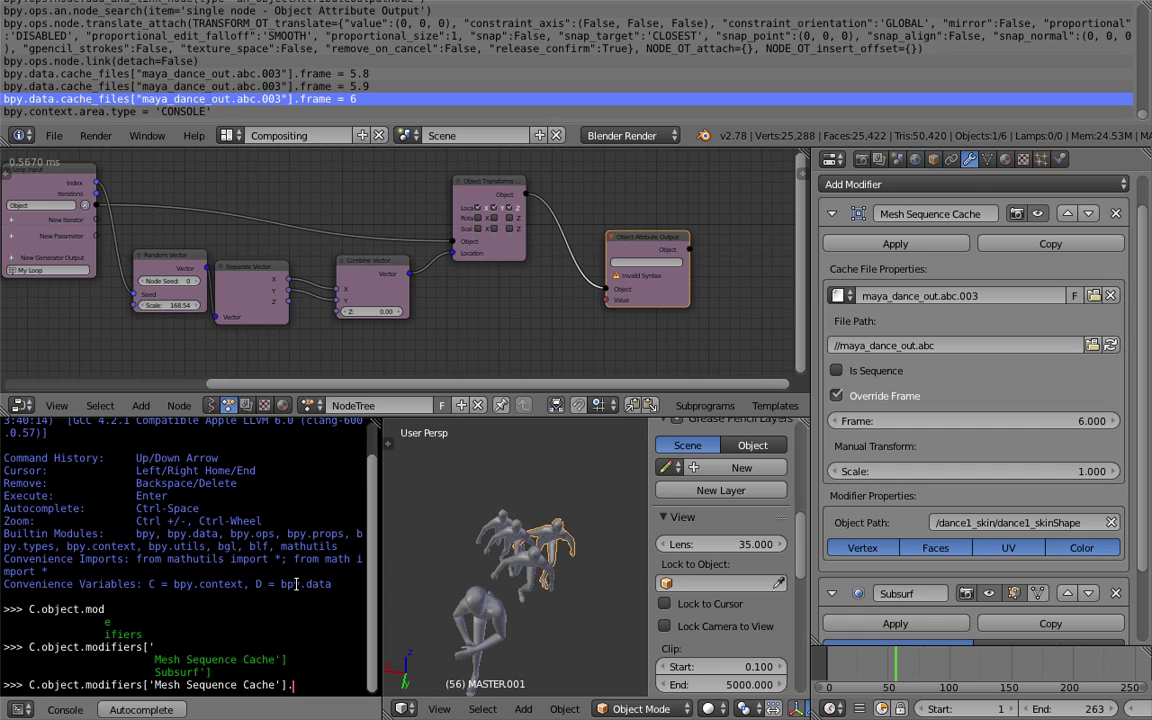
{"action": "type", "text": ".ca"}
{"action": "key", "text": "ctrl+space"}
{"action": "type", "text": ".fram"}
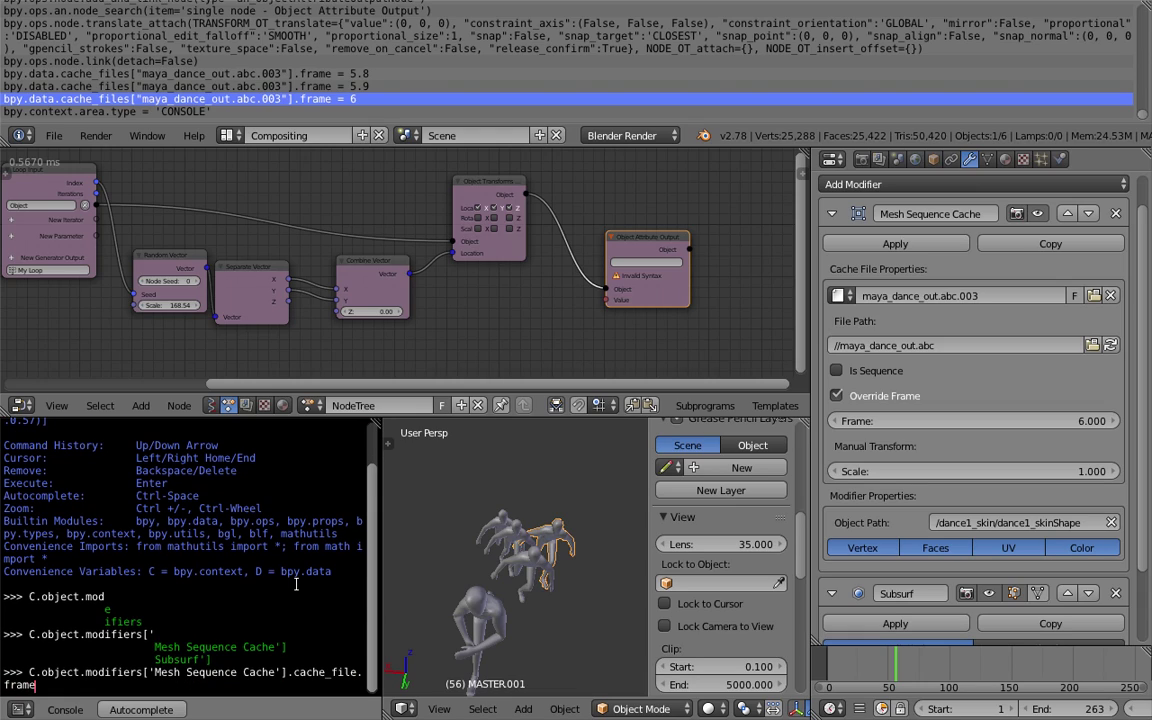
{"action": "key", "text": "Return"}
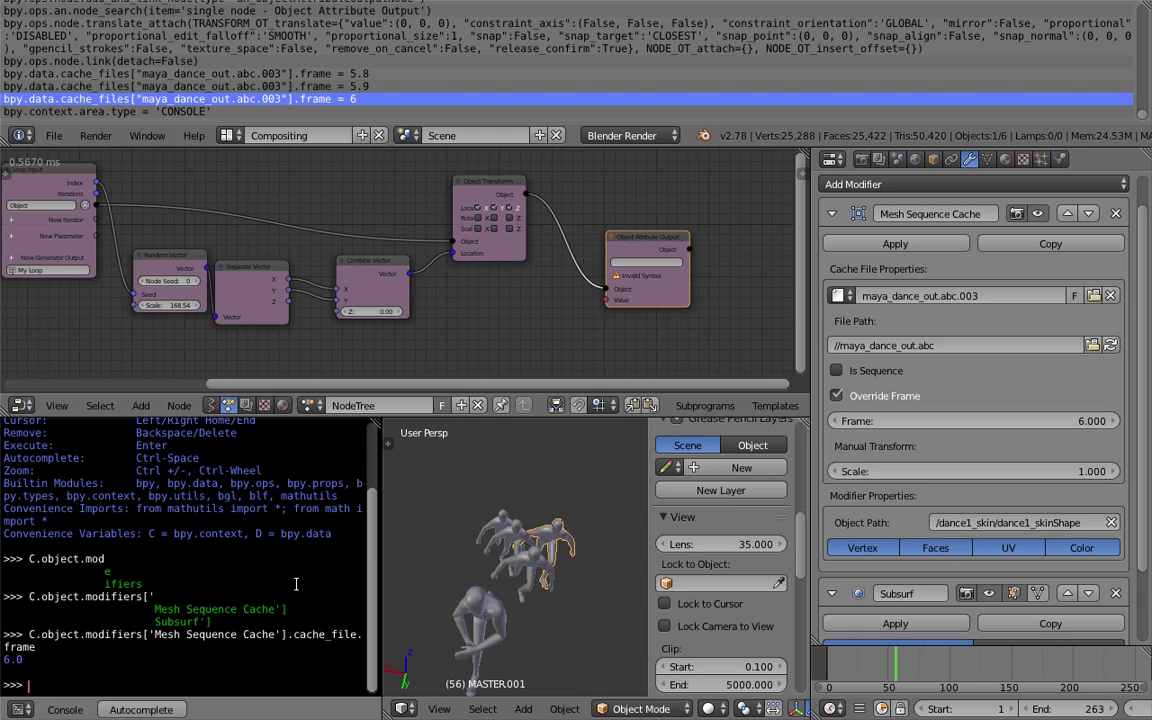
Select the modifiers['Mesh Sequence Cache'].cache_file.frame part of the evaluated console expression for copying.
{"action": "left_click_drag", "start_coordinate": [40, 649], "coordinate": [29, 635]}
{"action": "left_click_drag", "start_coordinate": [173, 533], "coordinate": [238, 537]}
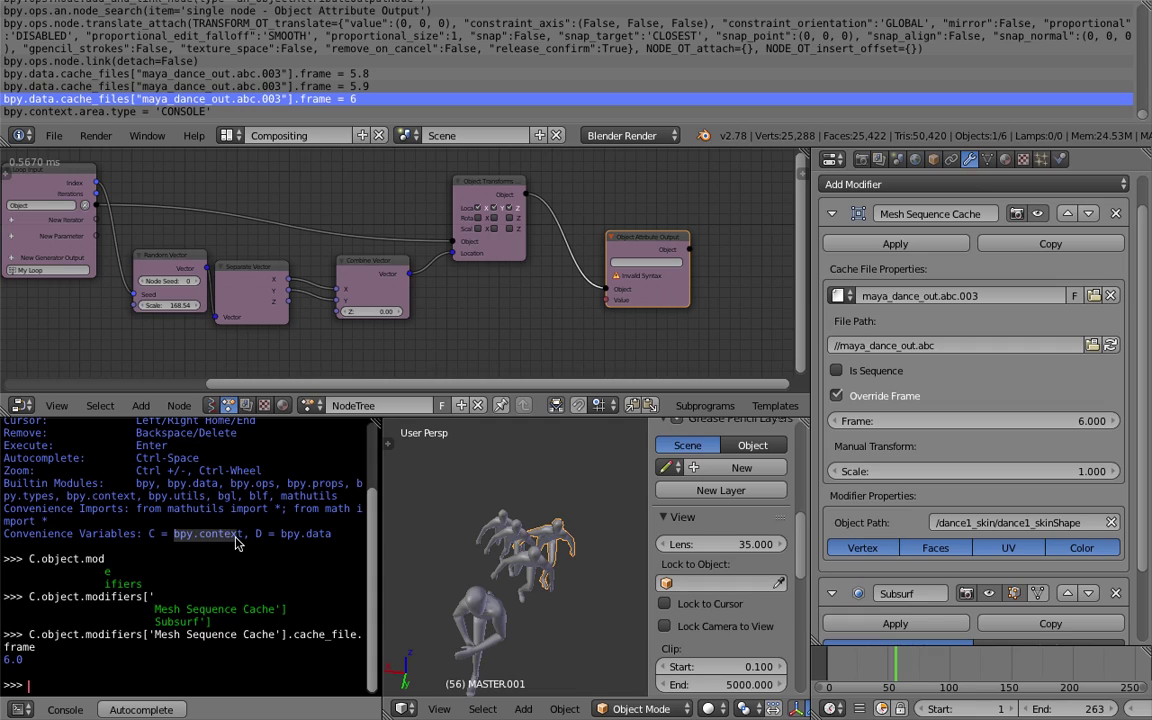
{"action": "left_click_drag", "start_coordinate": [88, 635], "coordinate": [111, 646]}
{"action": "left_click", "coordinate": [80, 635]}
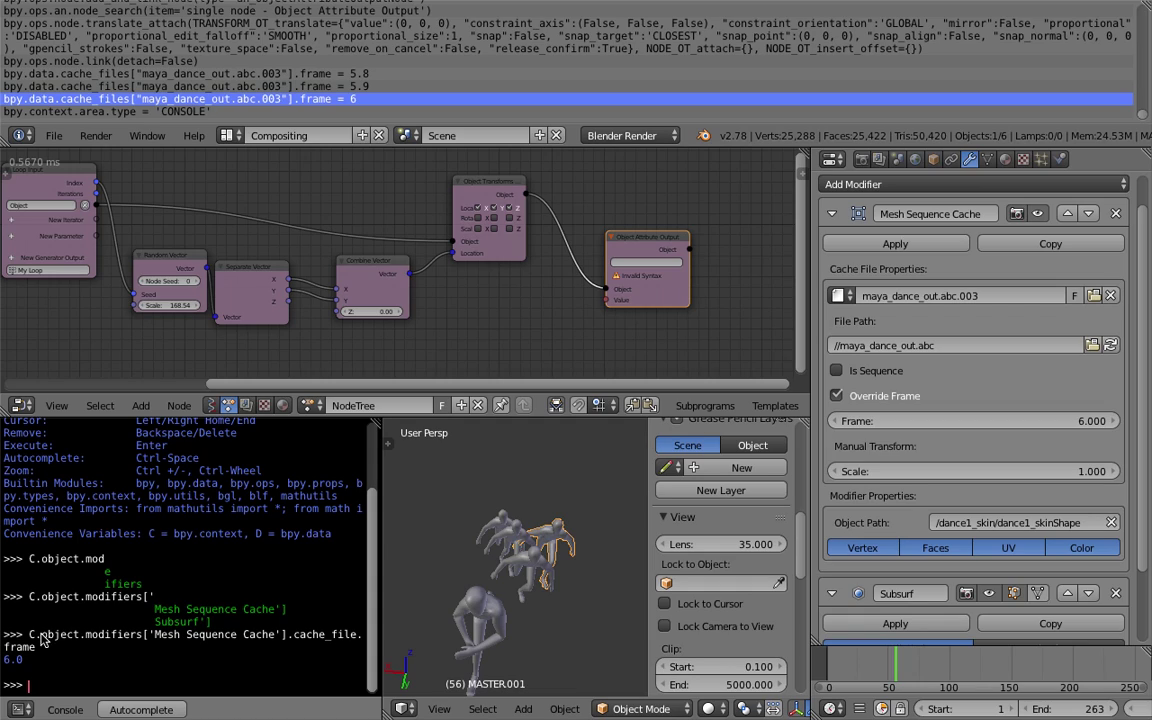
{"action": "left_click_drag", "start_coordinate": [42, 640], "coordinate": [77, 640]}
{"action": "left_click_drag", "start_coordinate": [87, 640], "coordinate": [125, 660]}
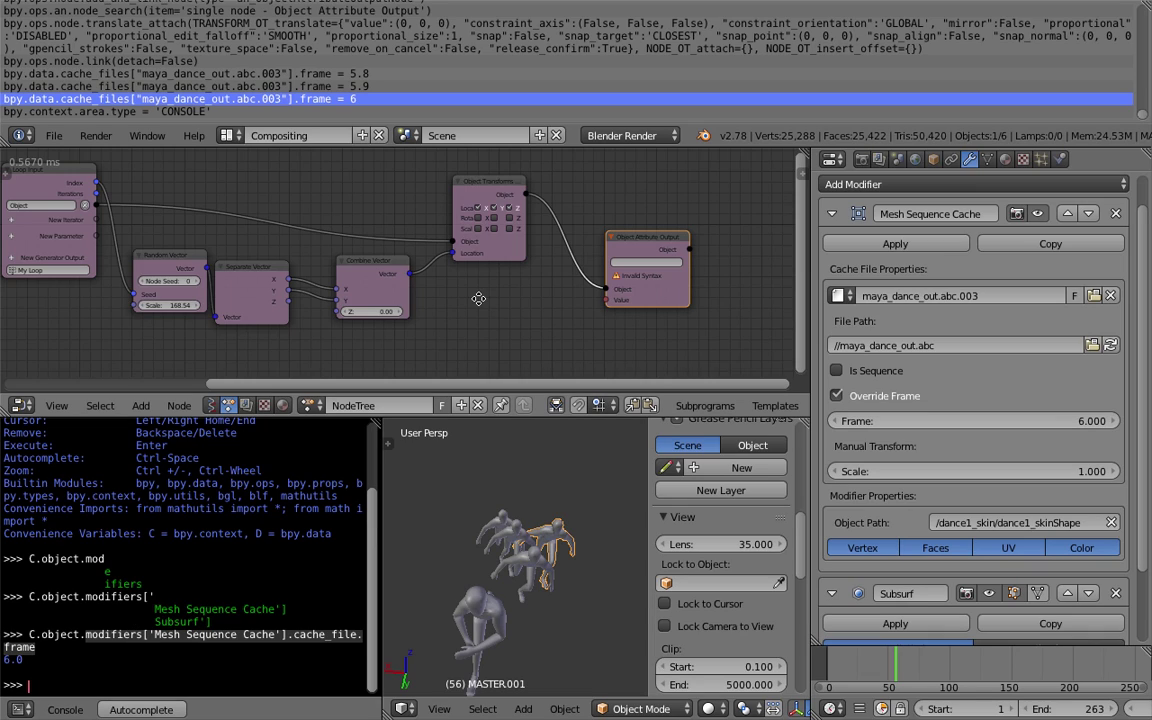
Set the Object Attribute Output node's attribute path to modifiers['Mesh Sequence Cache'].cache_file.frame.
{"action": "middle_click_drag", "start_coordinate": [612, 286], "coordinate": [482, 288]}
{"action": "scroll", "coordinate": [482, 288], "scroll_direction": "up", "scroll_amount": 3}
{"action": "left_click", "coordinate": [494, 268]}
{"action": "type", "text": "modifiers['Mesh Sequence Cache'].cache_file.frame"}
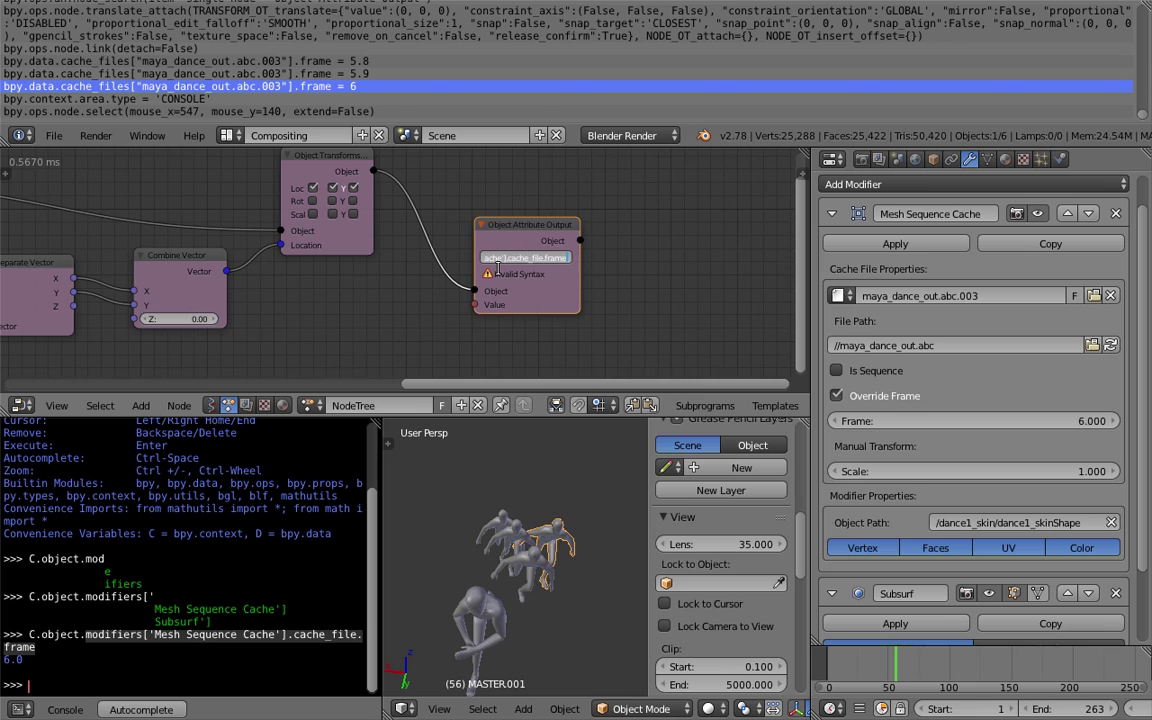
{"action": "key", "text": "Return"}
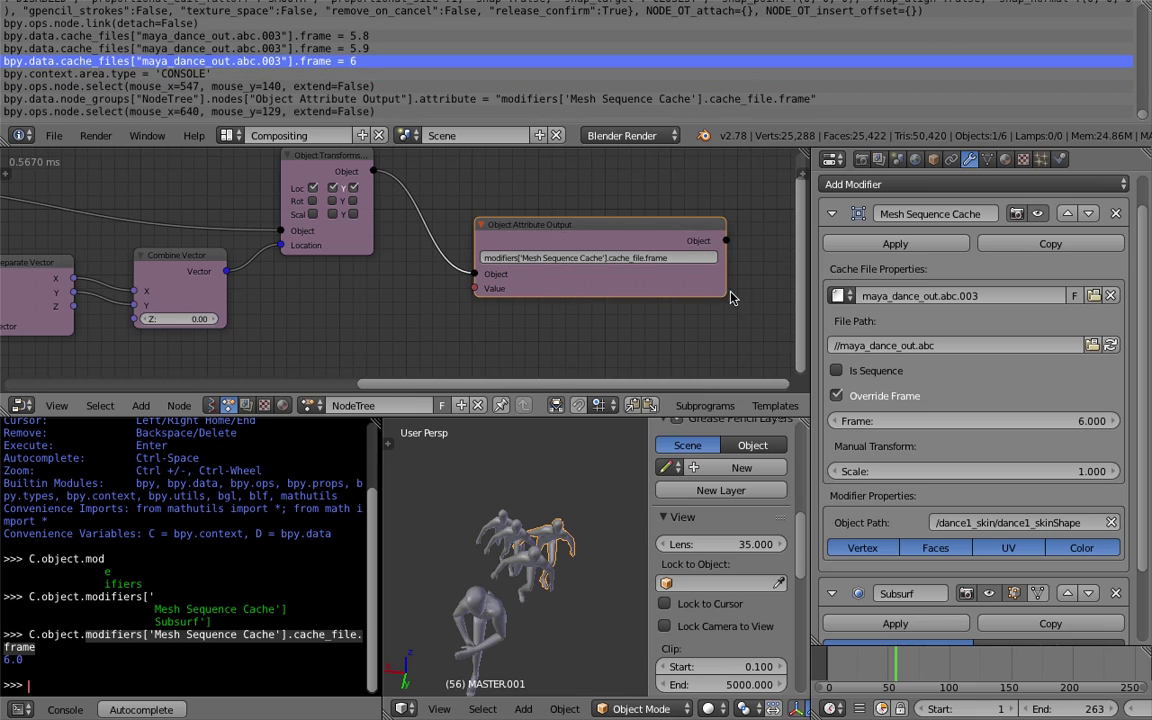
{"action": "scroll", "coordinate": [730, 297], "scroll_direction": "down", "scroll_amount": 3}
{"action": "left_click", "coordinate": [670, 265]}
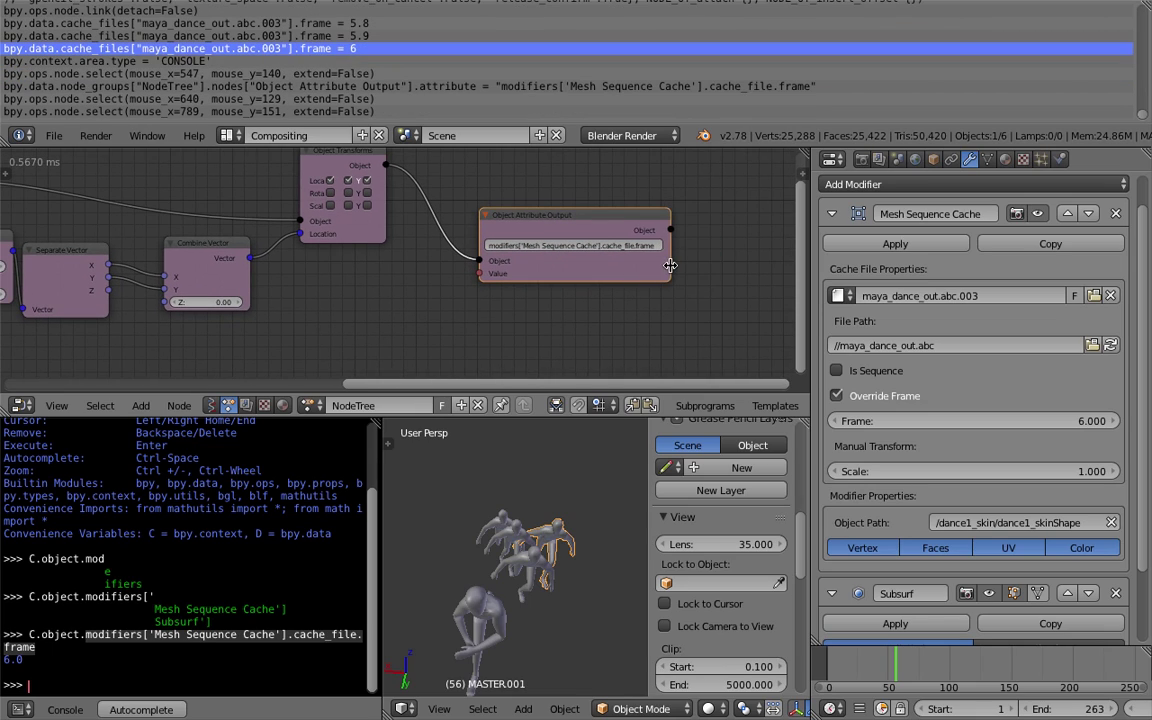
{"action": "scroll", "coordinate": [670, 265], "scroll_direction": "up", "scroll_amount": 3}
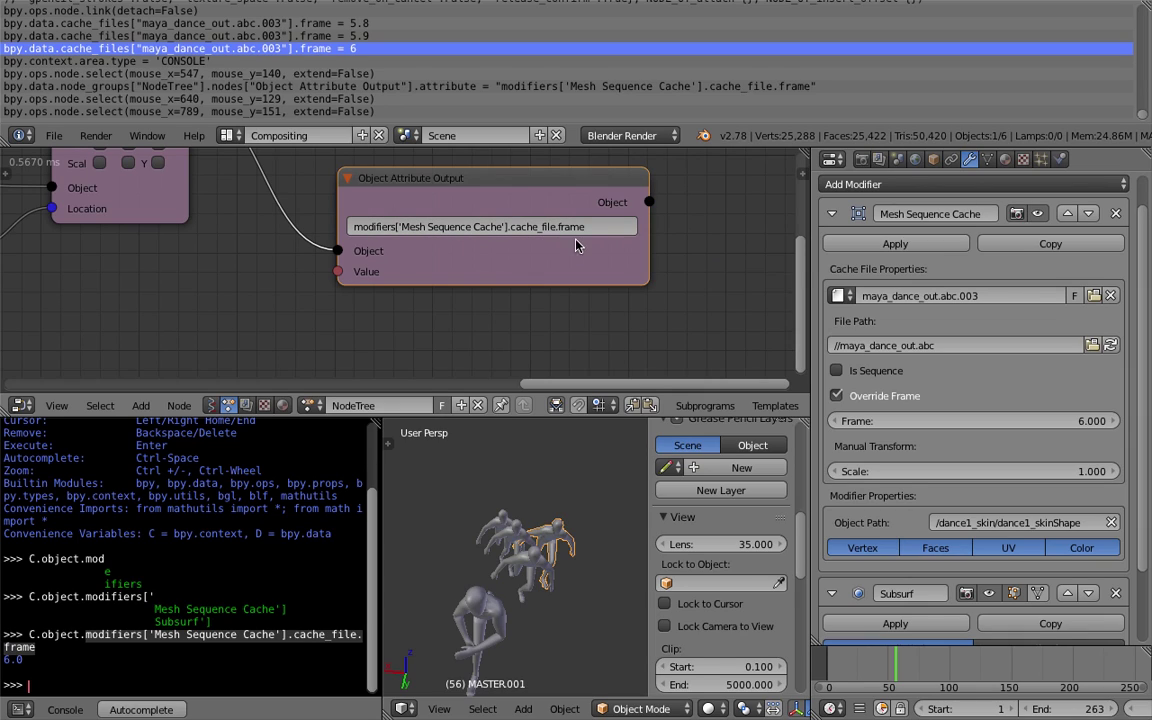
Collapse the Info area to its header and add a Time Info node below the Object Transforms Output node.
{"action": "left_click_drag", "start_coordinate": [697, 148], "coordinate": [694, 22]}
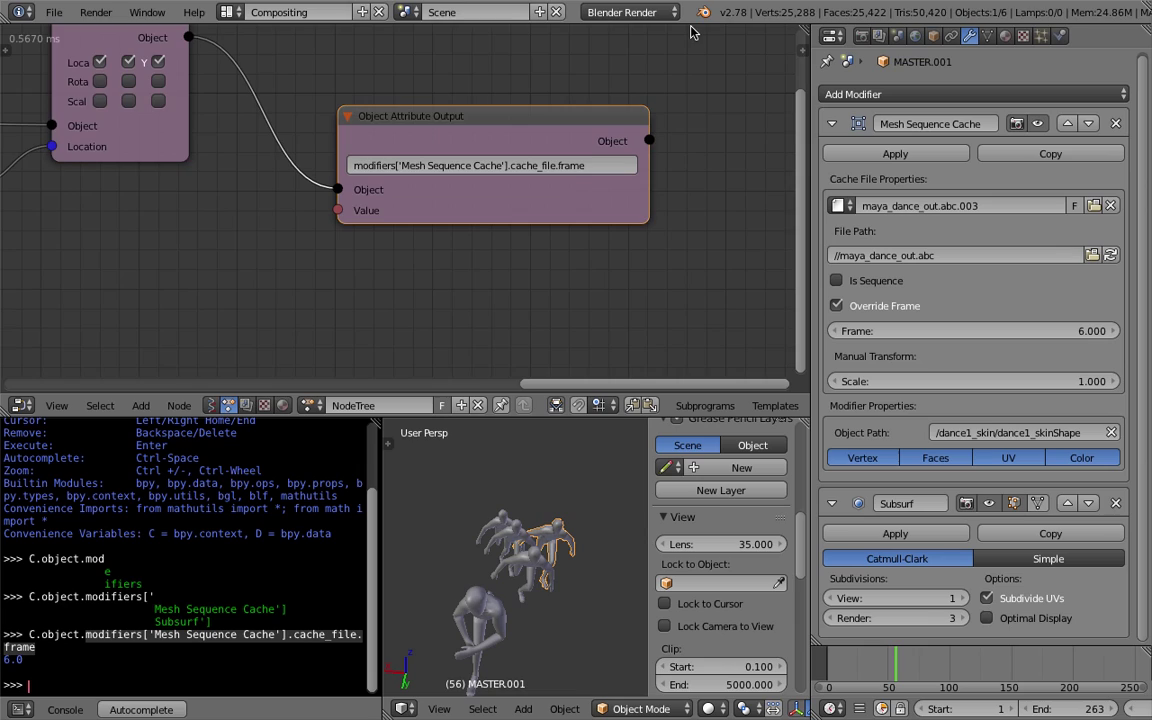
{"action": "scroll", "coordinate": [680, 181], "scroll_direction": "down", "scroll_amount": 2}
{"action": "middle_click_drag", "start_coordinate": [409, 230], "coordinate": [609, 226]}
{"action": "scroll", "coordinate": [547, 235], "scroll_direction": "down", "scroll_amount": 2}
{"action": "key", "text": "ctrl+a"}
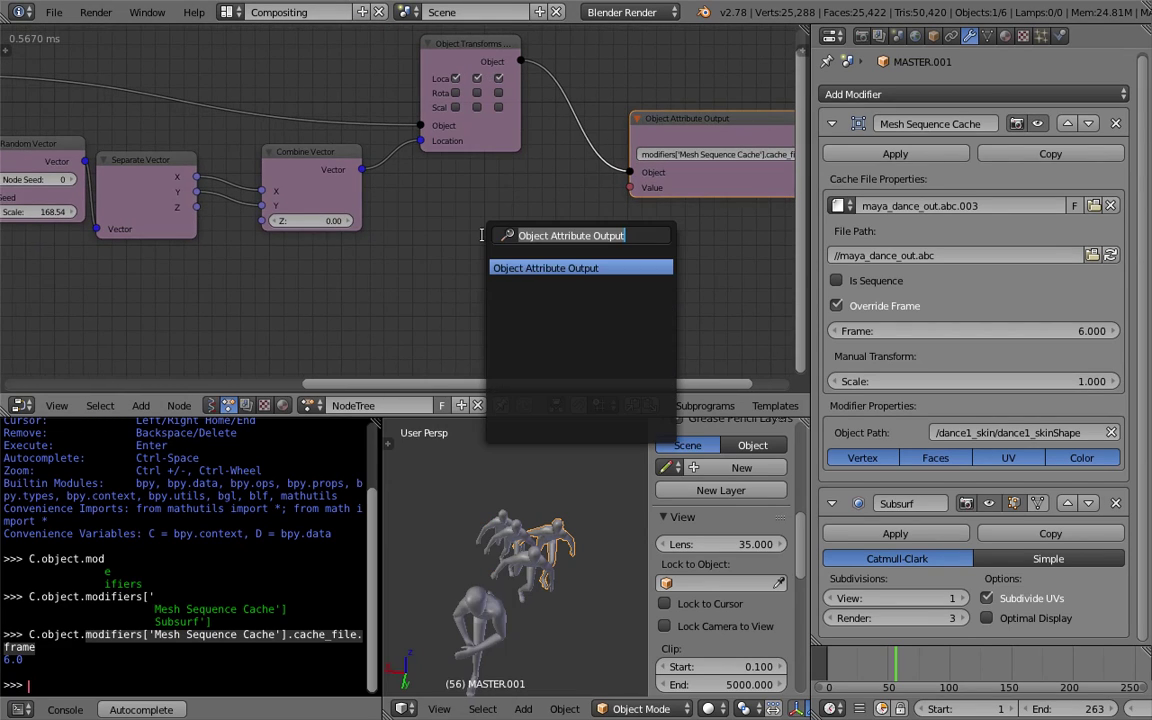
{"action": "type", "text": "time"}
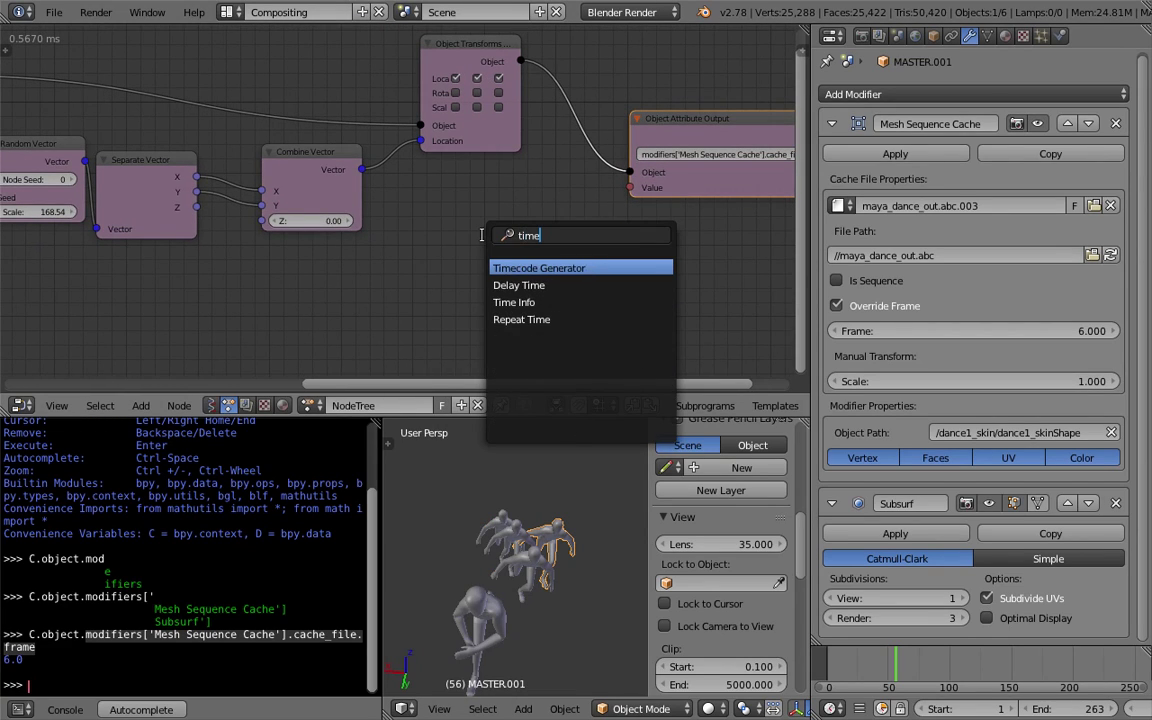
{"action": "key", "text": "Down"}
{"action": "key", "text": "Down"}
{"action": "key", "text": "Return"}
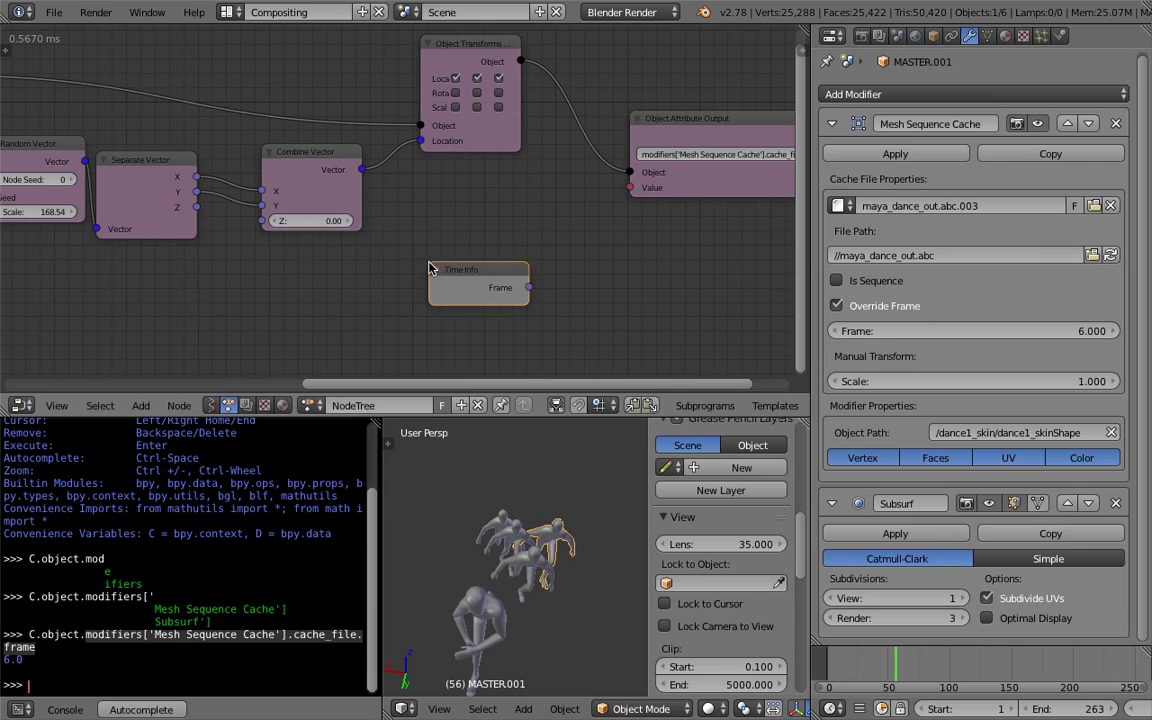
Save the scene over the existing AN_alembic_001.blend file.
{"action": "left_click", "coordinate": [54, 12]}
{"action": "left_click", "coordinate": [75, 159]}
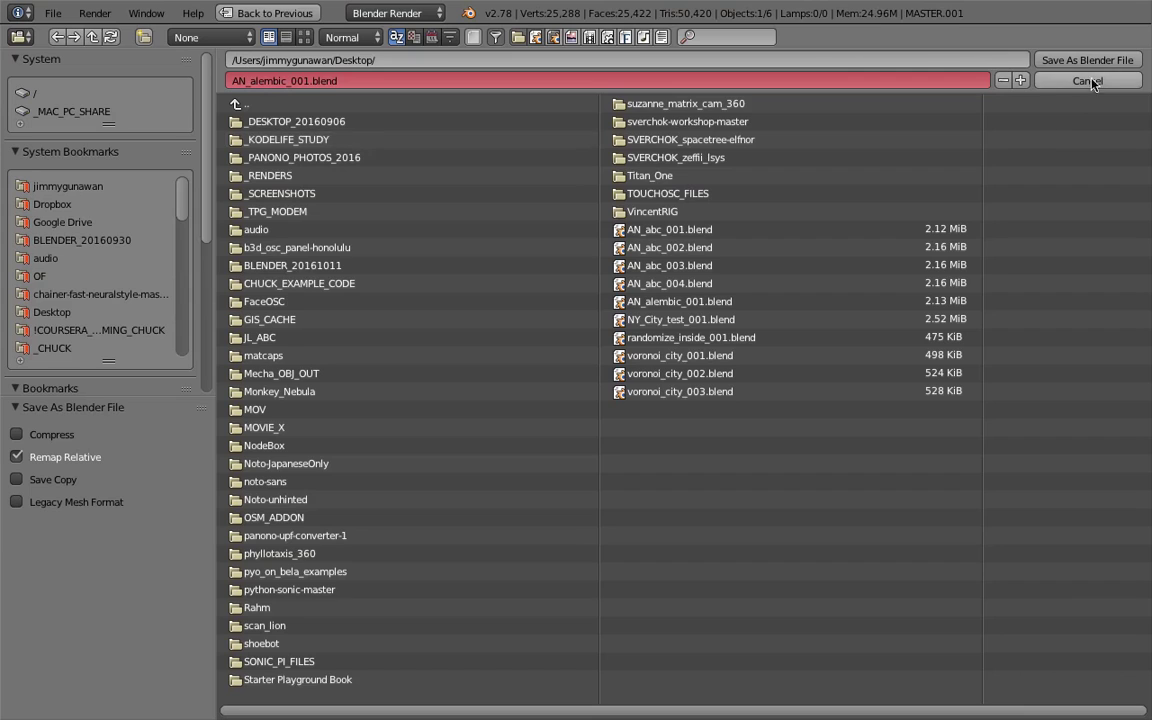
{"action": "left_click", "coordinate": [1045, 60]}
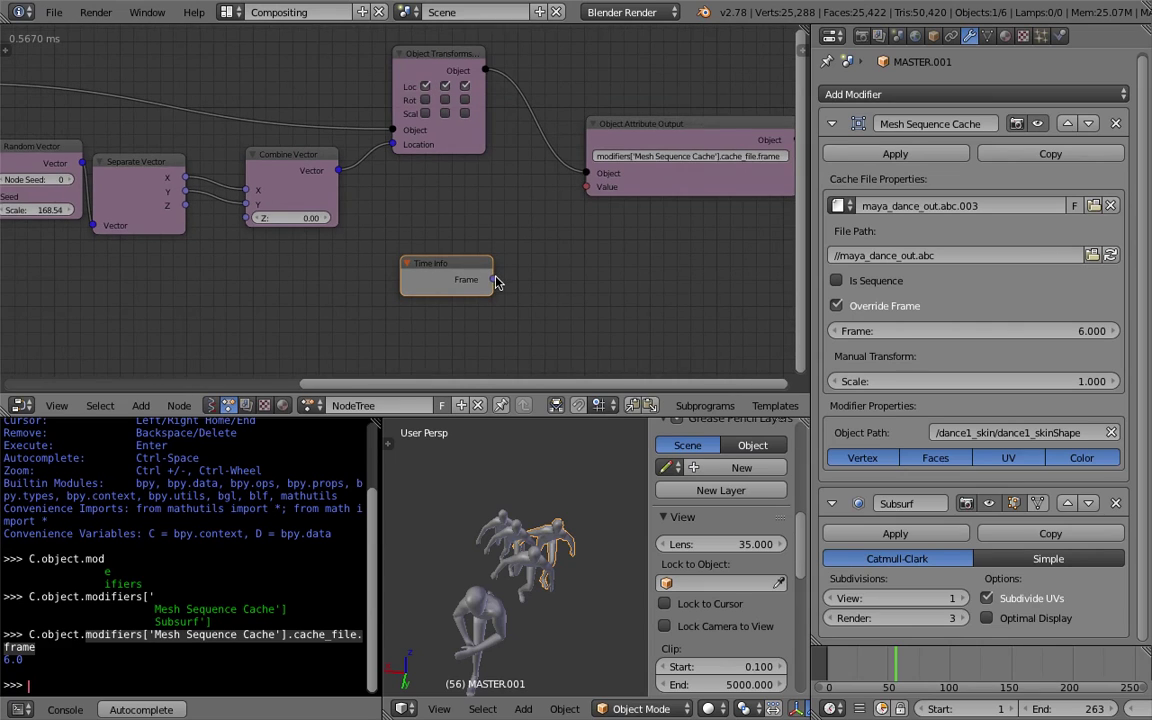
Link Time Info's Frame to the Object Attribute Output node's Value input and move Time Info below the Combine Vector node.
{"action": "left_click_drag", "start_coordinate": [493, 279], "coordinate": [581, 193]}
{"action": "left_click_drag", "start_coordinate": [474, 265], "coordinate": [324, 298]}
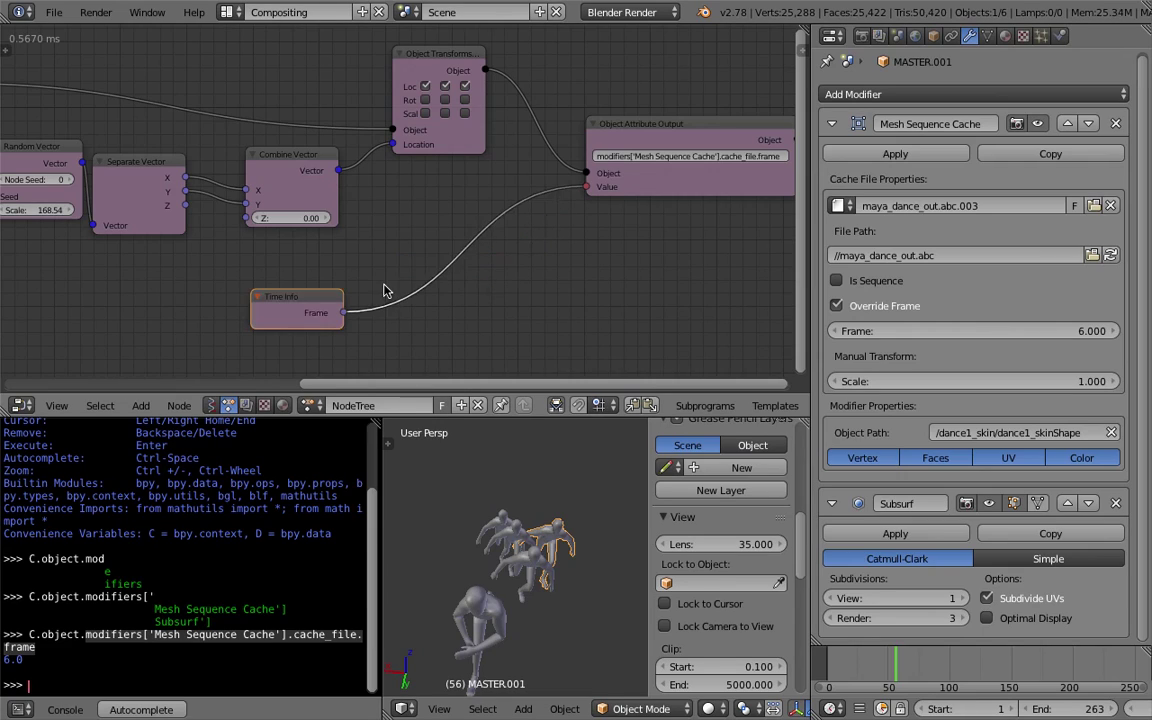
Insert a Delay Time node on the link between Time Info and Object Attribute Output and set its delay to 20.
{"action": "key", "text": "ctrl+a"}
{"action": "type", "text": "delay"}
{"action": "key", "text": "Return"}
{"action": "left_click", "coordinate": [420, 247]}
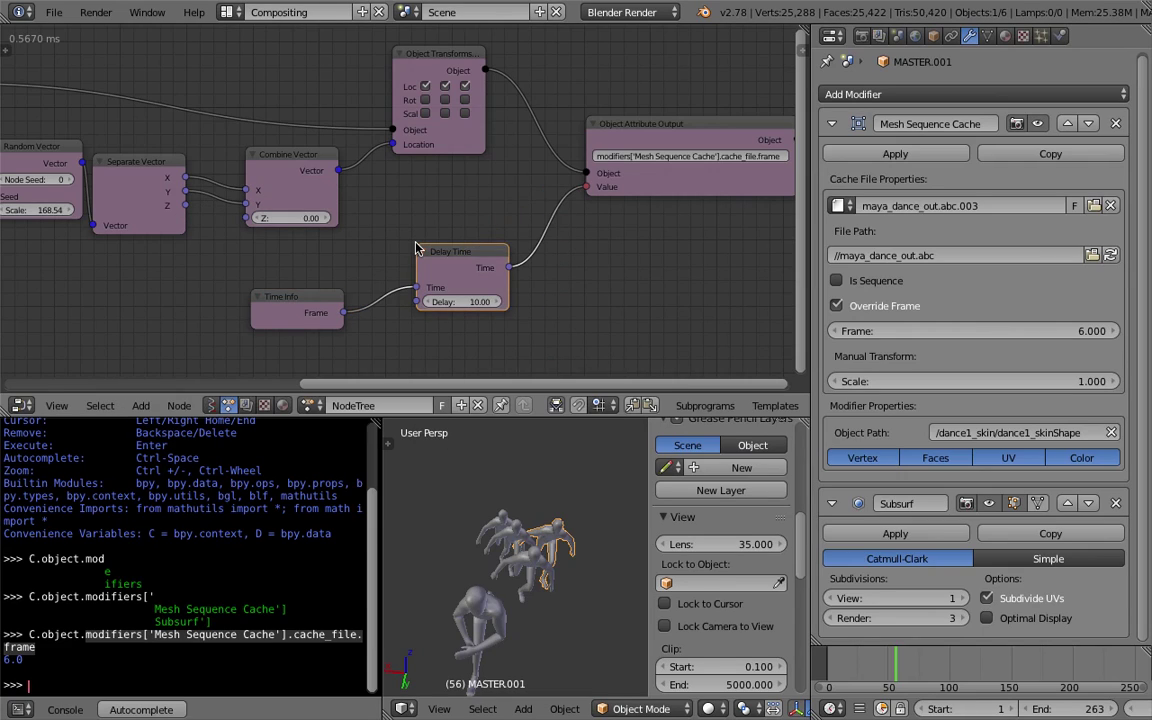
{"action": "scroll", "coordinate": [450, 270], "scroll_direction": "down", "scroll_amount": 1}
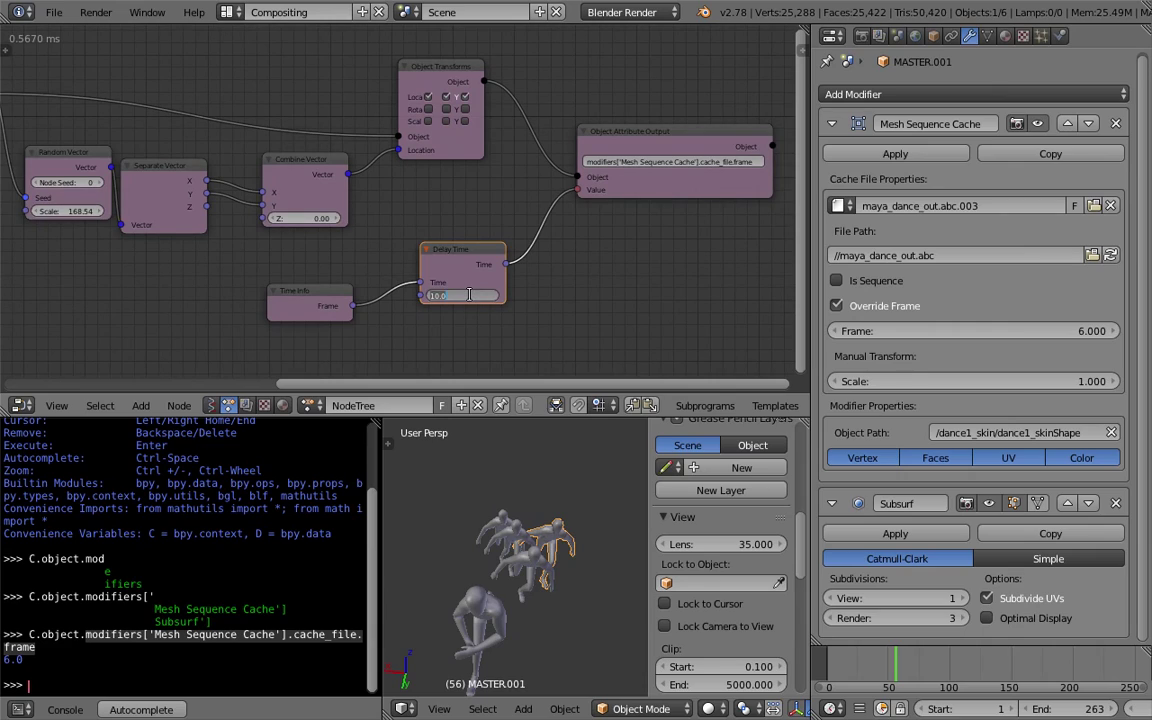
{"action": "left_click_drag", "start_coordinate": [456, 270], "coordinate": [537, 288]}
{"action": "middle_click_drag", "start_coordinate": [490, 263], "coordinate": [628, 312]}
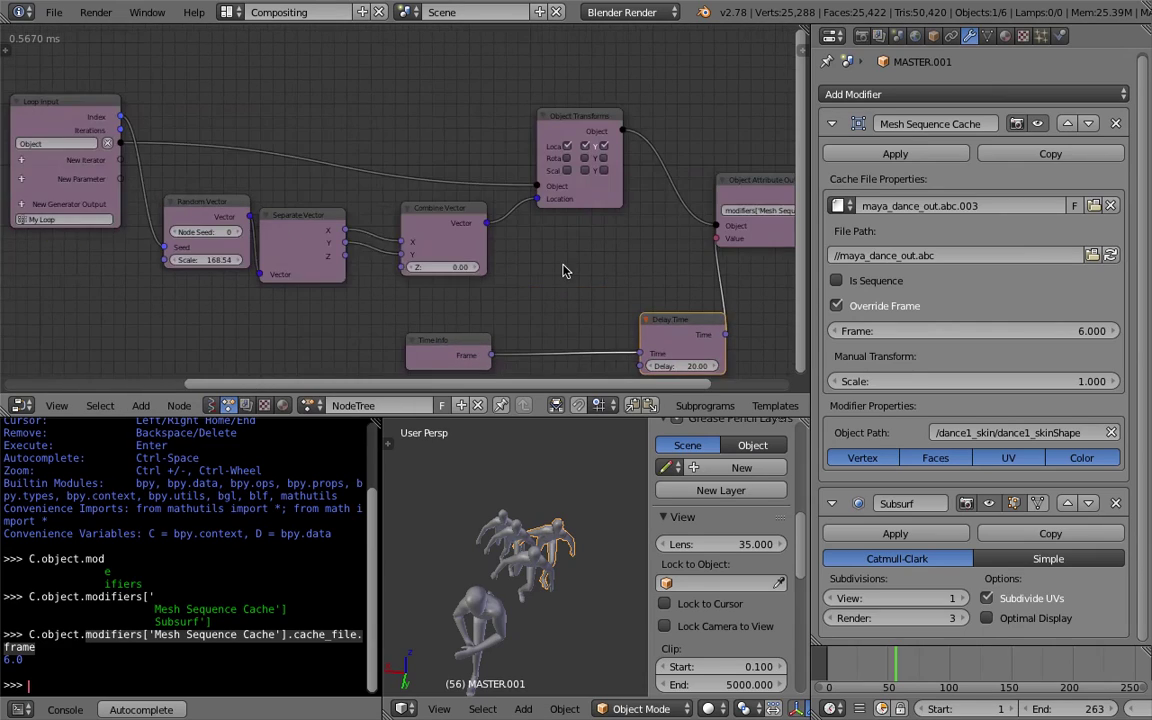
Add a Math node set to Multiply beside the Delay Time node and set its B value to 10.
{"action": "scroll", "coordinate": [562, 266], "scroll_direction": "down", "scroll_amount": 1}
{"action": "middle_click_drag", "start_coordinate": [562, 266], "coordinate": [560, 239]}
{"action": "key", "text": "ctrl+a"}
{"action": "type", "text": "math"}
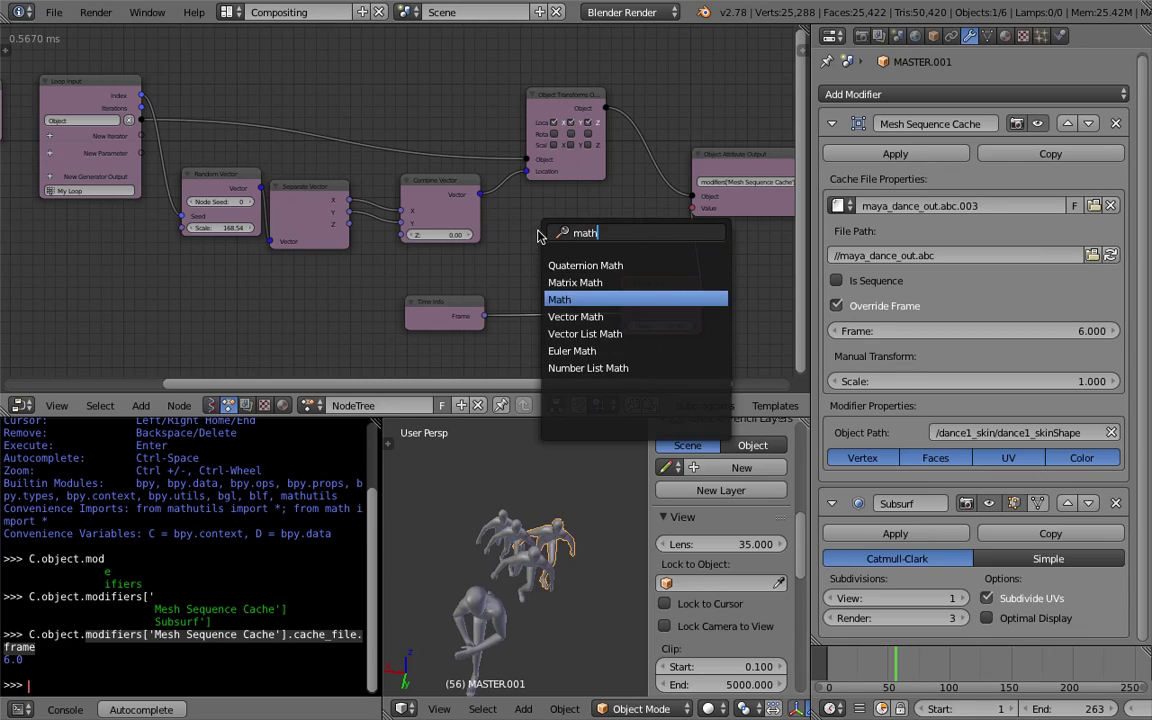
{"action": "left_click", "coordinate": [560, 299]}
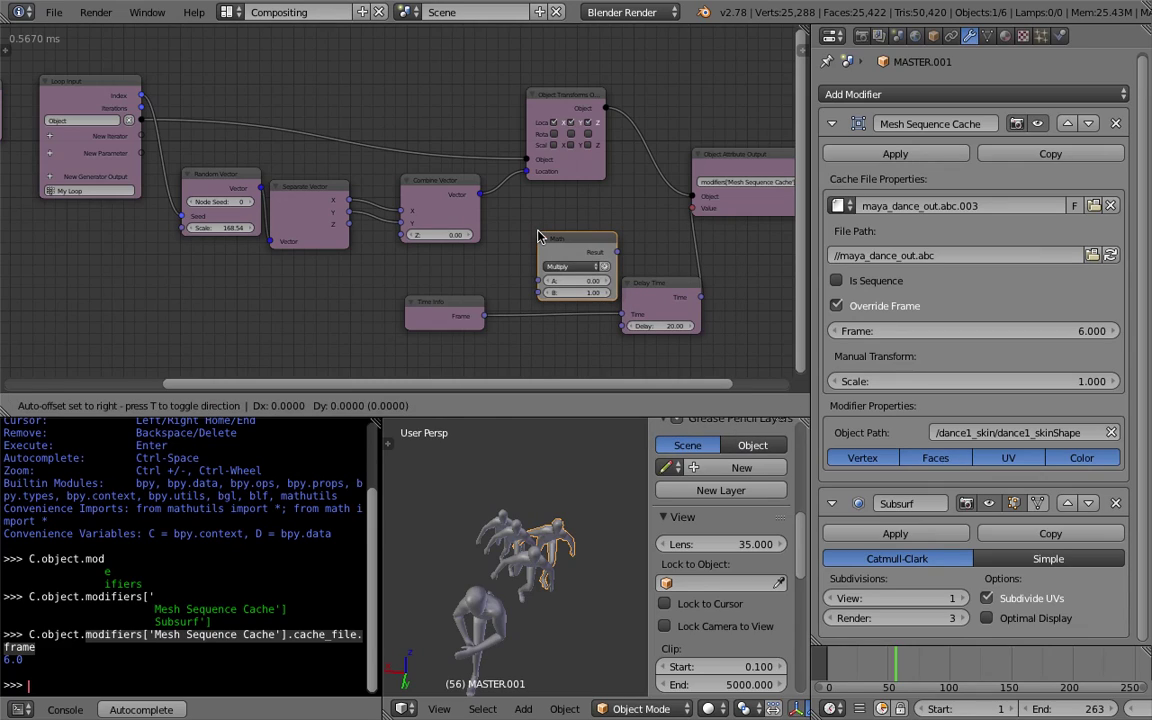
{"action": "left_click", "coordinate": [576, 290]}
{"action": "left_click", "coordinate": [576, 291]}
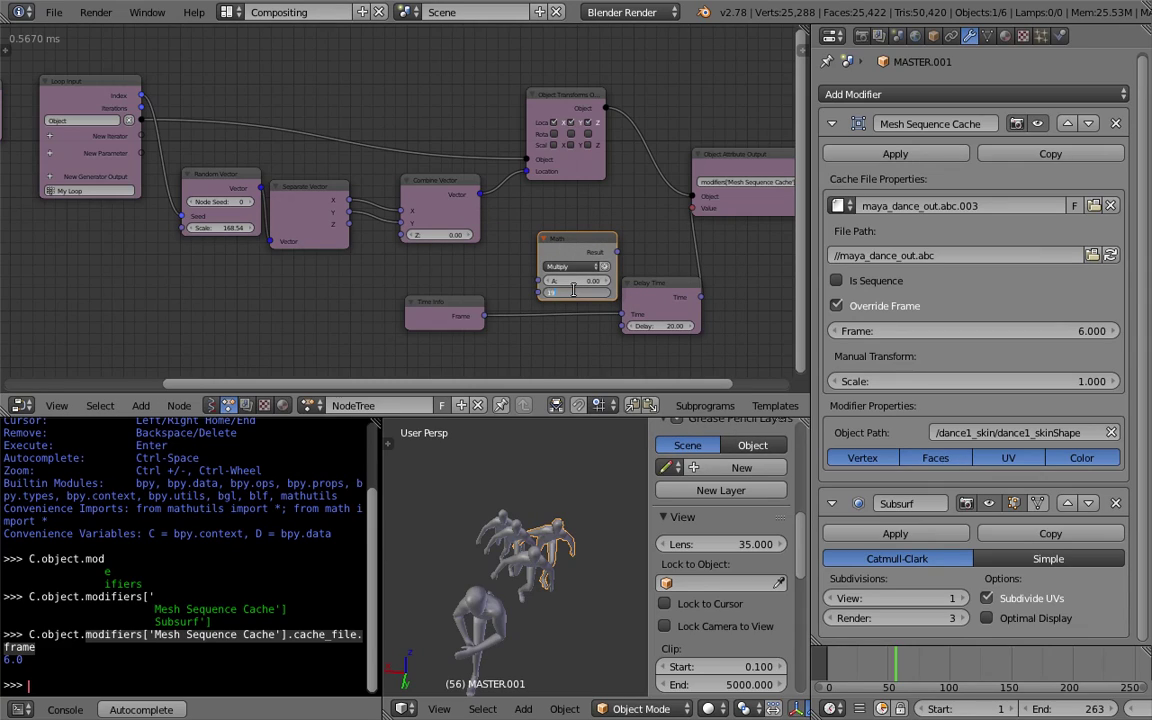
{"action": "type", "text": "10"}
{"action": "key", "text": "Return"}
Spread out the Math, Time Info, Delay Time and Object Attribute Output nodes and save the scene.
{"action": "key", "text": "ctrl+s"}
{"action": "left_click_drag", "start_coordinate": [563, 247], "coordinate": [542, 245]}
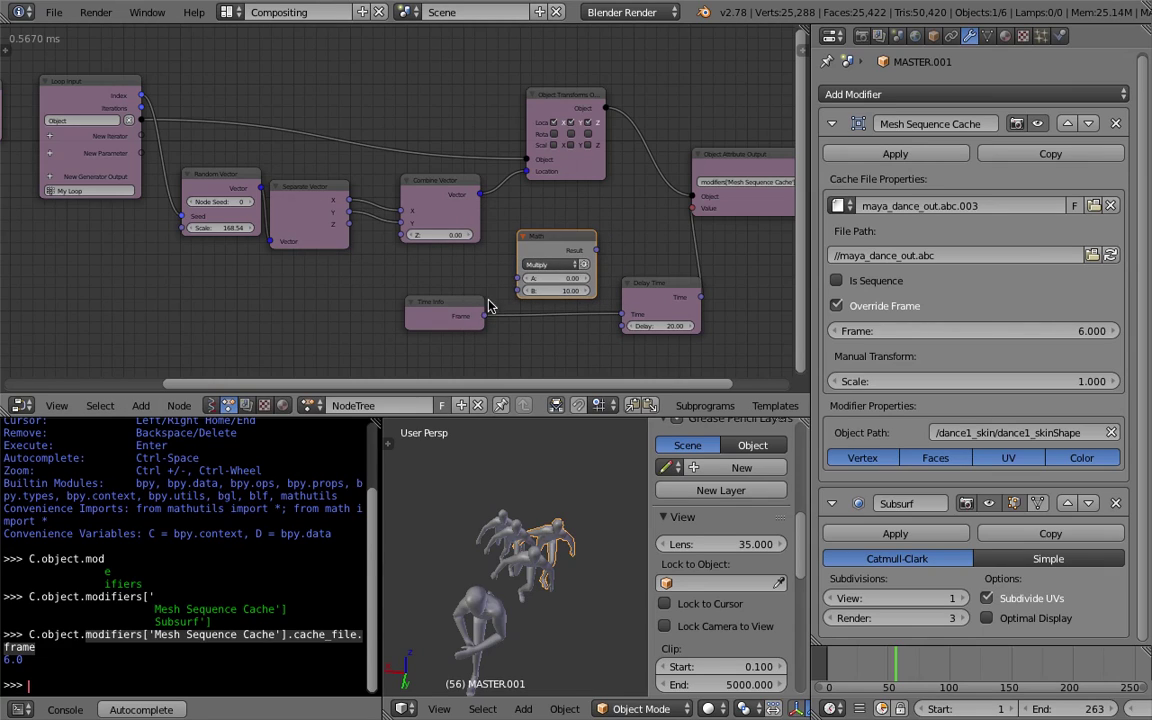
{"action": "left_click_drag", "start_coordinate": [477, 303], "coordinate": [402, 331]}
{"action": "left_click_drag", "start_coordinate": [650, 287], "coordinate": [665, 304]}
{"action": "middle_click_drag", "start_coordinate": [761, 175], "coordinate": [638, 168]}
{"action": "left_click_drag", "start_coordinate": [619, 147], "coordinate": [706, 161]}
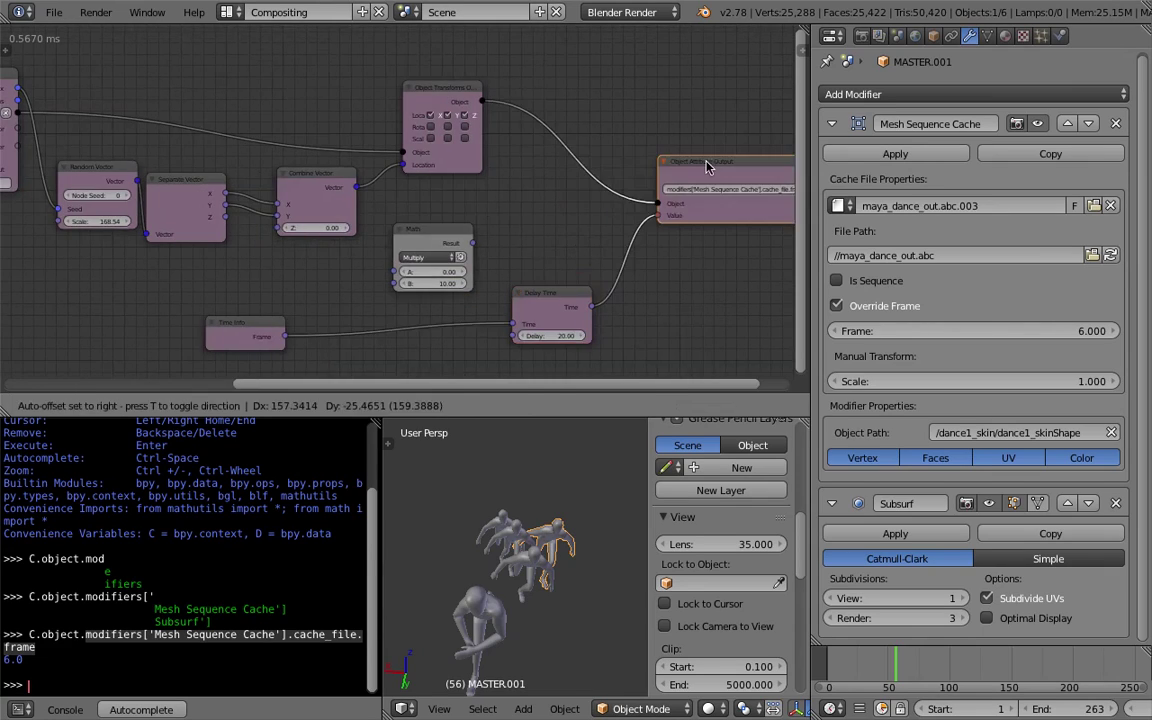
{"action": "middle_click_drag", "start_coordinate": [463, 236], "coordinate": [589, 206]}
{"action": "key", "text": "ctrl+s"}
{"action": "left_click", "coordinate": [588, 205]}
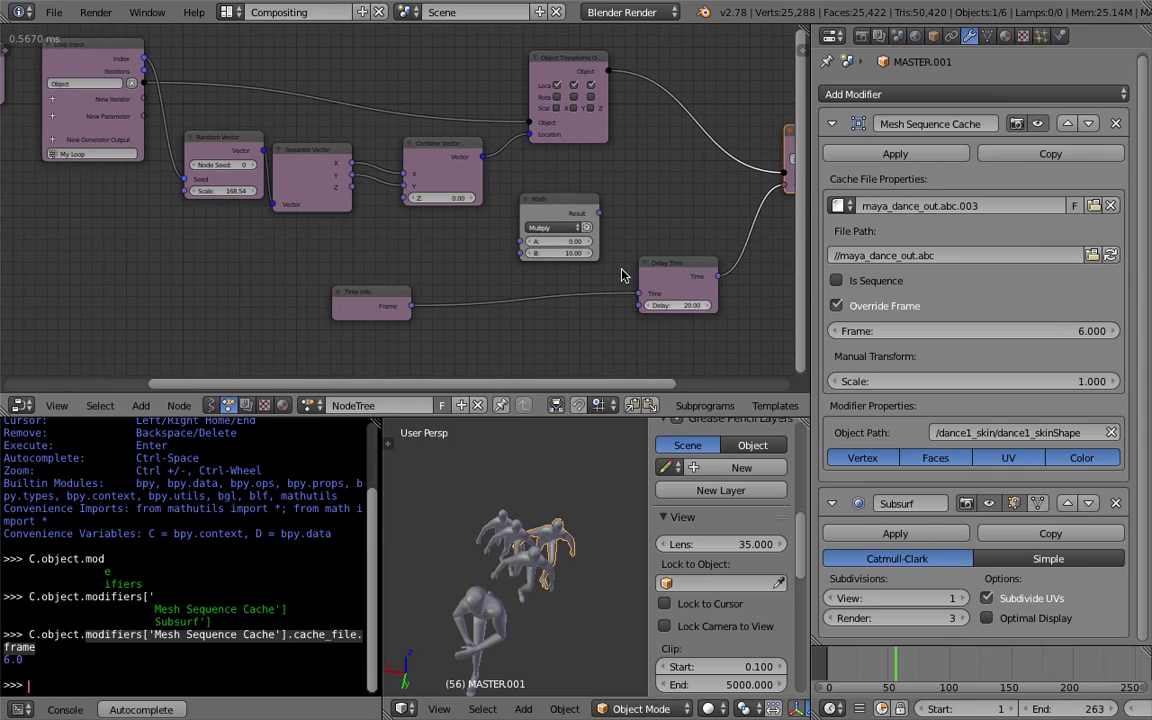
Replace the Math node with a Random Number node below the Combine Vector and Object Transforms Output nodes, and save the scene.
{"action": "left_click", "coordinate": [563, 211]}
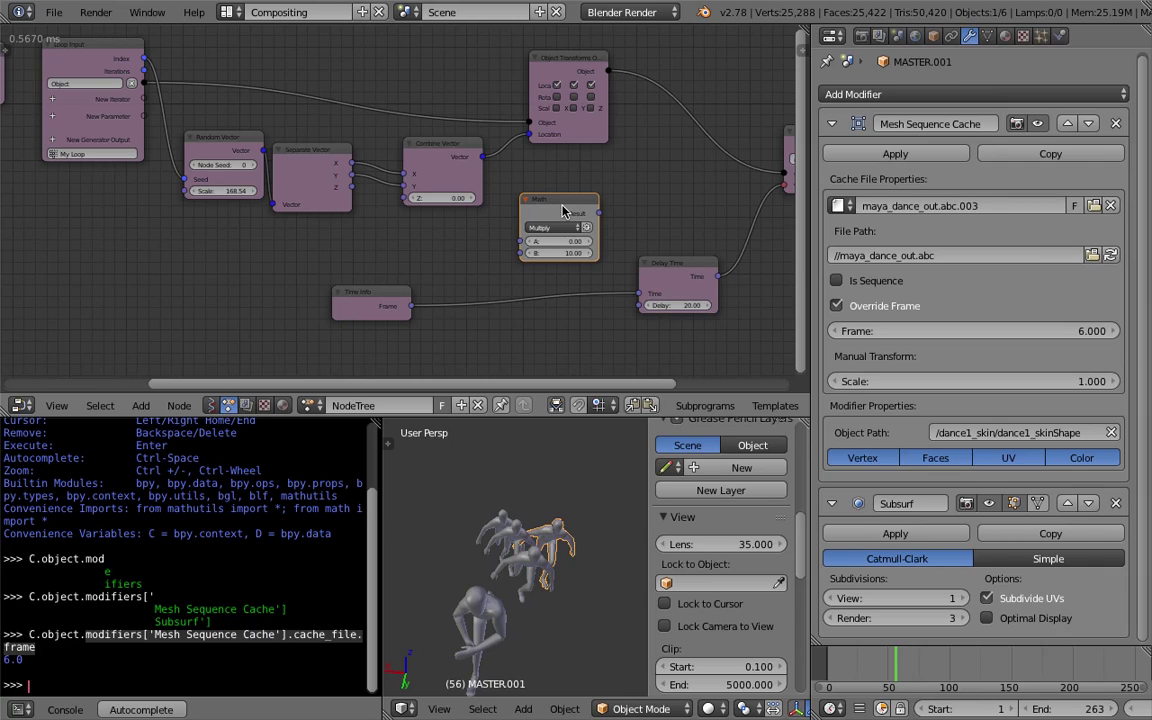
{"action": "key", "text": "x"}
{"action": "key", "text": "ctrl+a"}
{"action": "type", "text": "random"}
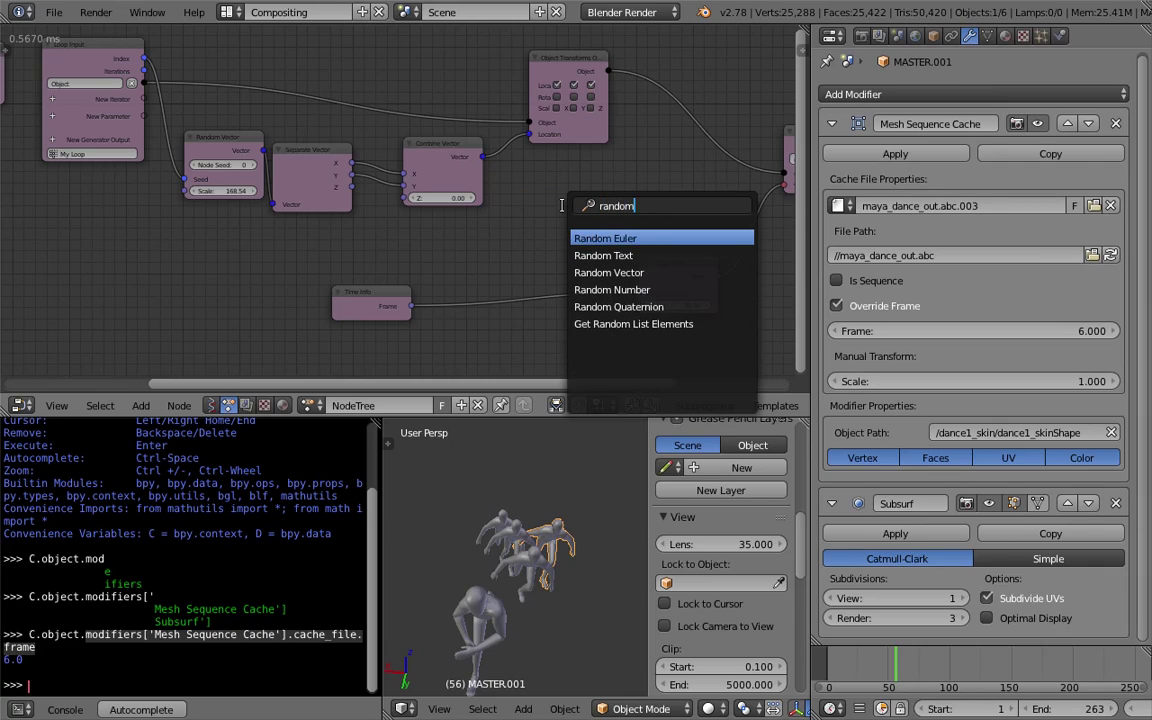
{"action": "key", "text": "Down"}
{"action": "key", "text": "Down"}
{"action": "key", "text": "Down"}
{"action": "key", "text": "Return"}
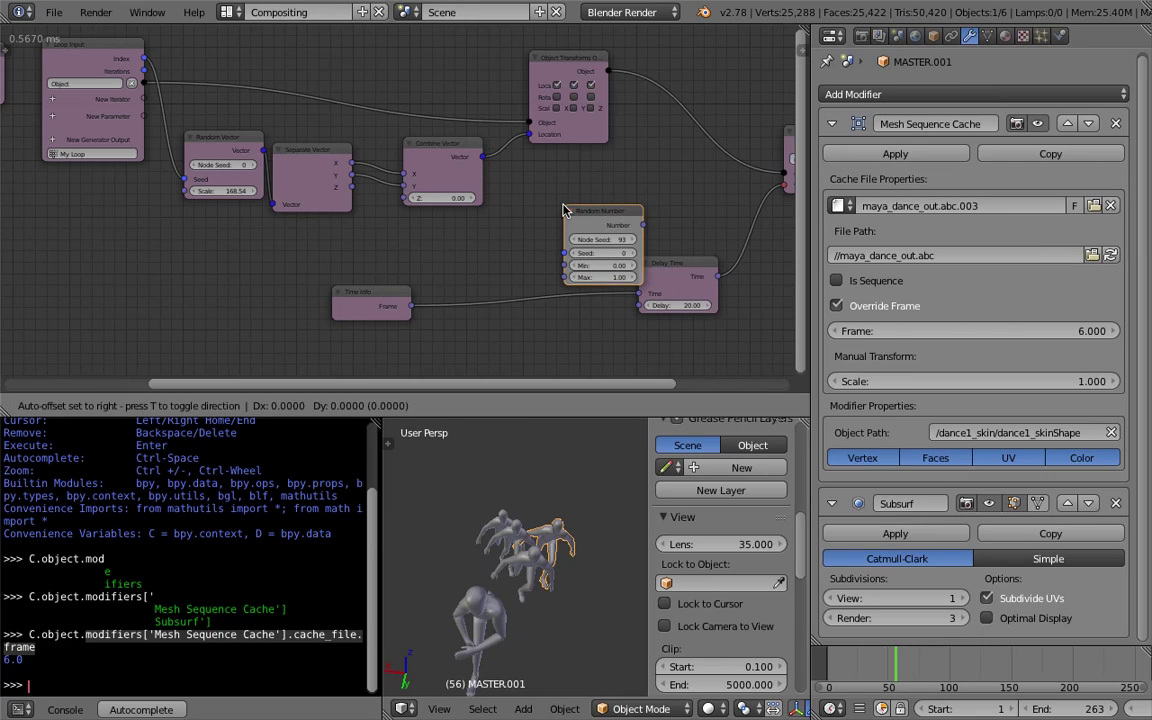
{"action": "left_click", "coordinate": [528, 187]}
{"action": "key", "text": "ctrl+s"}
{"action": "left_click", "coordinate": [528, 187]}
Link the Loop Input's Index to the Random Number node's Seed input.
{"action": "left_click_drag", "start_coordinate": [147, 60], "coordinate": [526, 236]}
{"action": "left_click_drag", "start_coordinate": [553, 192], "coordinate": [543, 193]}
{"action": "middle_click_drag", "start_coordinate": [551, 178], "coordinate": [443, 182]}
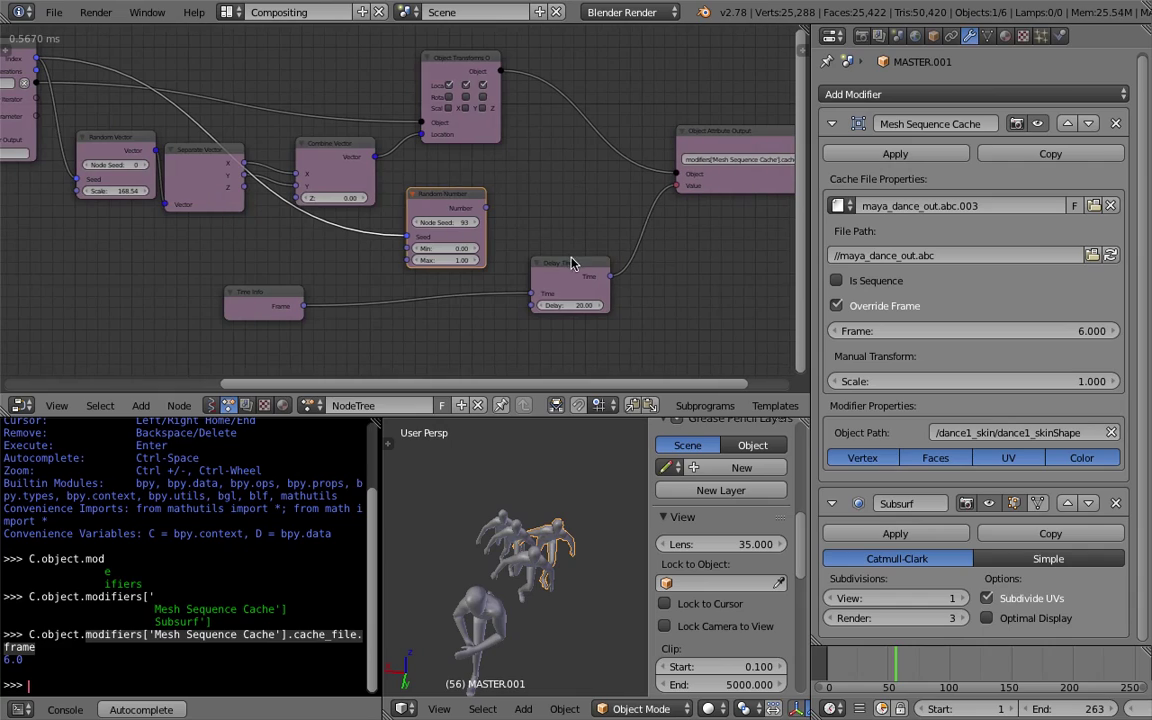
Add a Map Range node beside the Random Number node, save the scene, and link Random Number's output to Map Range's Value.
{"action": "left_click_drag", "start_coordinate": [573, 262], "coordinate": [596, 282]}
{"action": "key", "text": "ctrl+a"}
{"action": "type", "text": "map"}
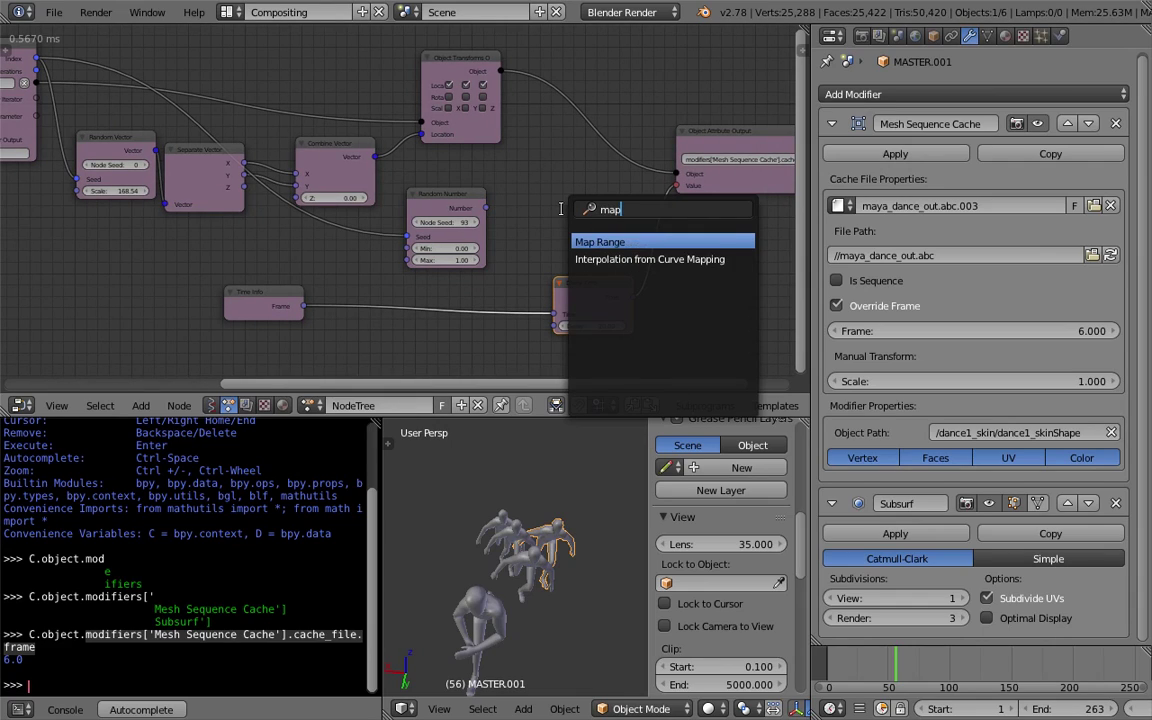
{"action": "key", "text": "Return"}
{"action": "left_click", "coordinate": [519, 178]}
{"action": "key", "text": "ctrl+s"}
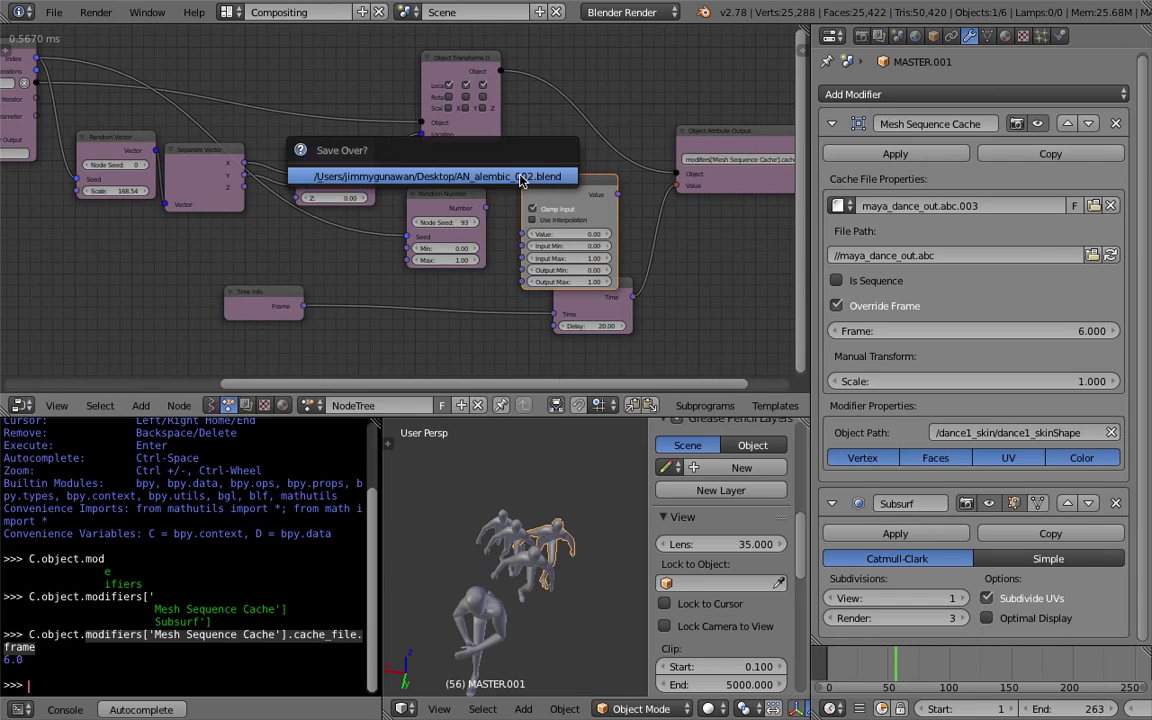
{"action": "left_click", "coordinate": [520, 177]}
{"action": "left_click_drag", "start_coordinate": [488, 208], "coordinate": [520, 229]}
{"action": "scroll", "coordinate": [495, 175], "scroll_direction": "up", "scroll_amount": 2}
{"action": "middle_click_drag", "start_coordinate": [495, 177], "coordinate": [426, 187]}
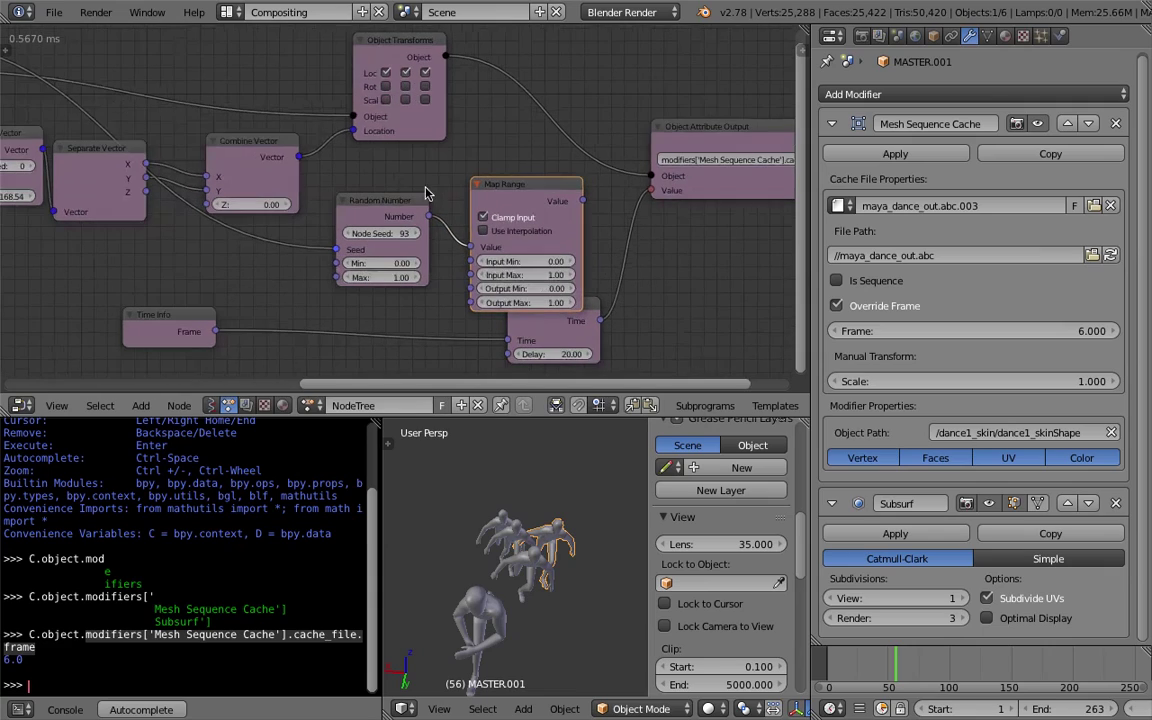
Collapse the Random Number node, place Map Range close beside it, and save over AN_alembic_002.blend.
{"action": "left_click", "coordinate": [360, 205]}
{"action": "key", "text": "h"}
{"action": "left_click_drag", "start_coordinate": [394, 207], "coordinate": [365, 194]}
{"action": "left_click_drag", "start_coordinate": [525, 202], "coordinate": [462, 188]}
{"action": "key", "text": "ctrl+s"}
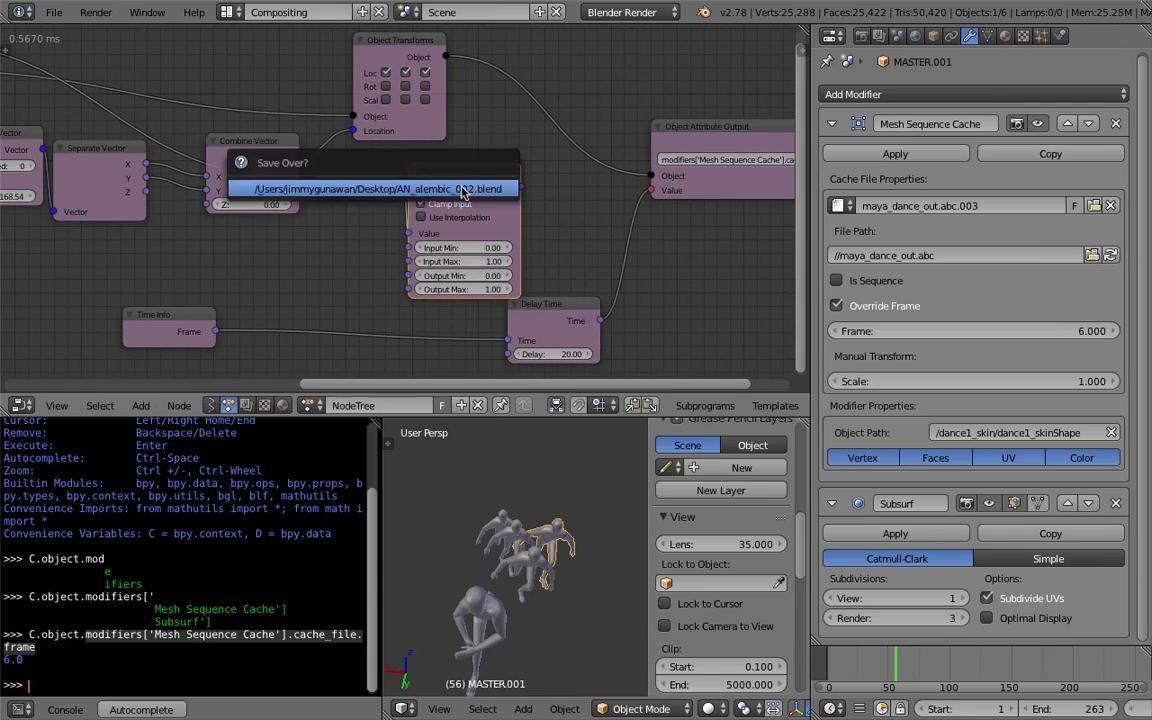
{"action": "left_click", "coordinate": [463, 189]}
Set Map Range's Output Min to -20 and Output Max to 20, link its Value to Delay Time's Delay input, and save.
{"action": "left_click", "coordinate": [489, 276]}
{"action": "type", "text": "-20"}
{"action": "key", "text": "Tab"}
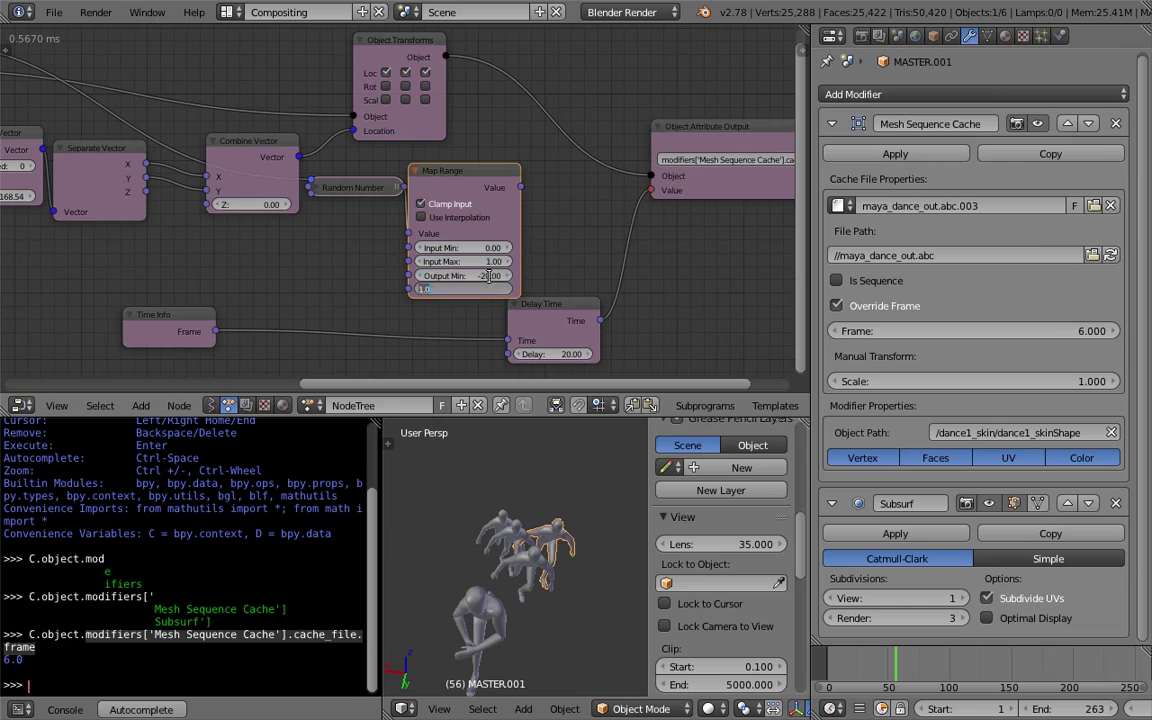
{"action": "type", "text": "20"}
{"action": "key", "text": "Return"}
{"action": "left_click_drag", "start_coordinate": [522, 187], "coordinate": [508, 354]}
{"action": "key", "text": "ctrl+s"}
{"action": "left_click", "coordinate": [616, 258]}
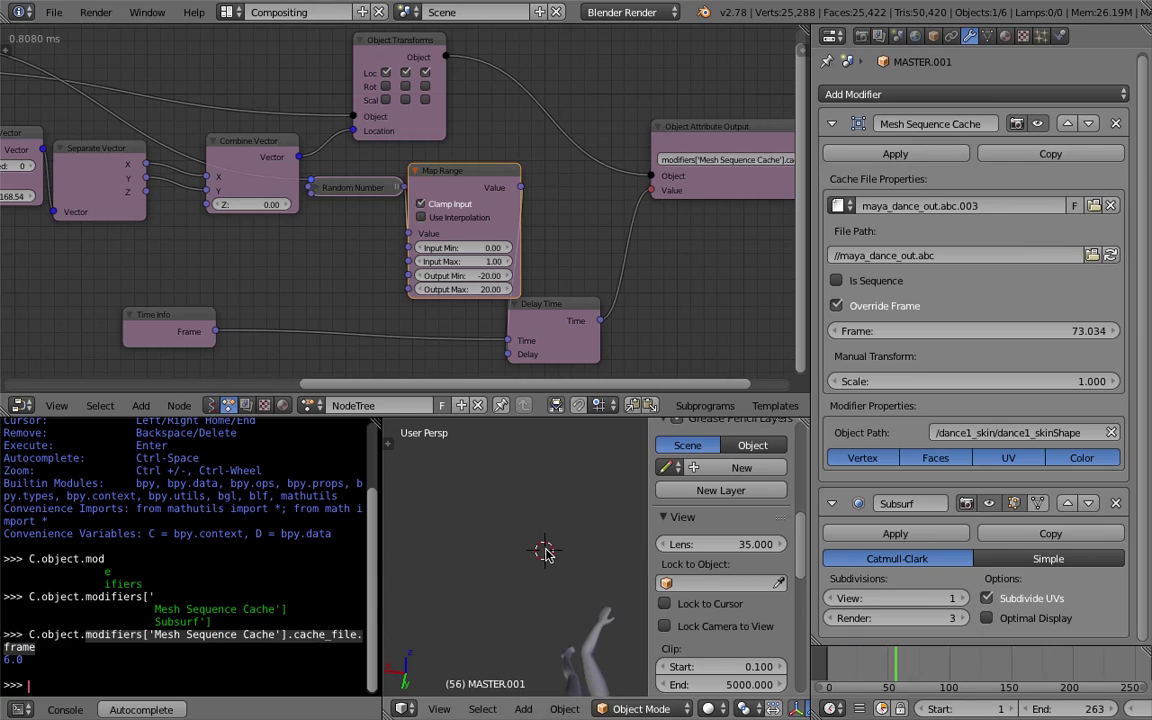
Play the animation in a maximized 3D view and examine the dancers' time offsets from several angles.
{"action": "key", "text": "shift+space"}
{"action": "scroll", "coordinate": [710, 467], "scroll_direction": "down", "scroll_amount": 5}
{"action": "middle_click_drag", "start_coordinate": [710, 467], "coordinate": [695, 390]}
{"action": "middle_click_drag", "start_coordinate": [695, 390], "coordinate": [600, 383], "text": "shift"}
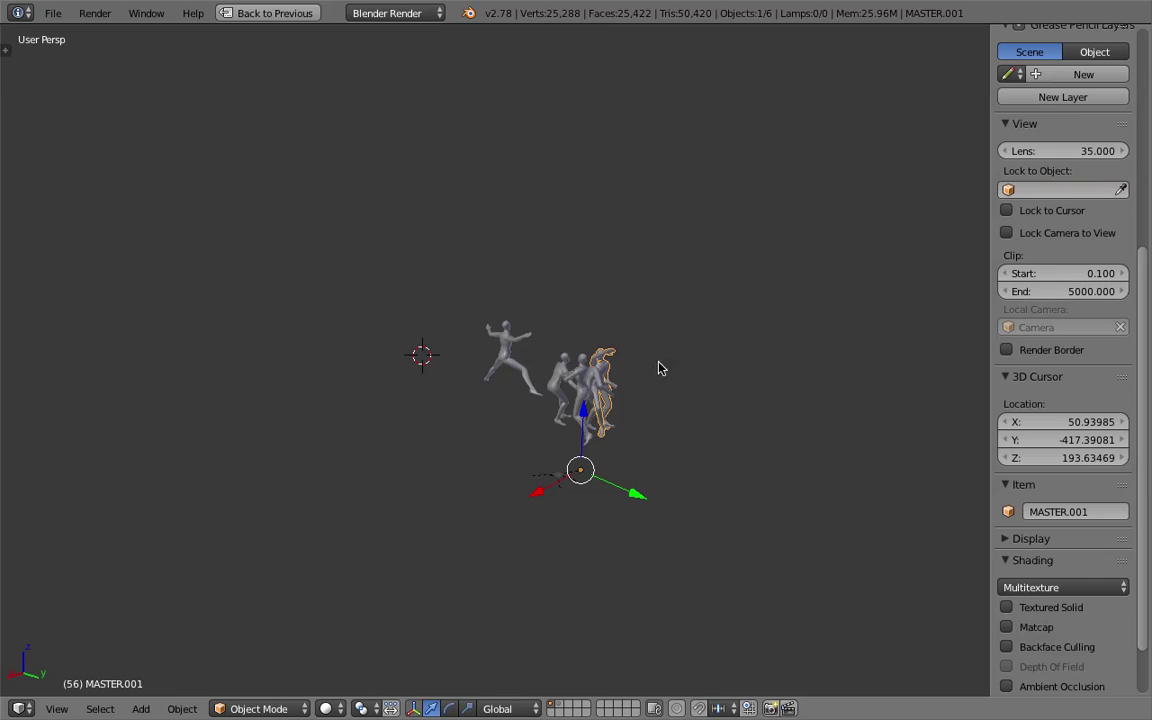
{"action": "key", "text": "alt+a"}
{"action": "middle_click_drag", "start_coordinate": [663, 329], "coordinate": [520, 300]}
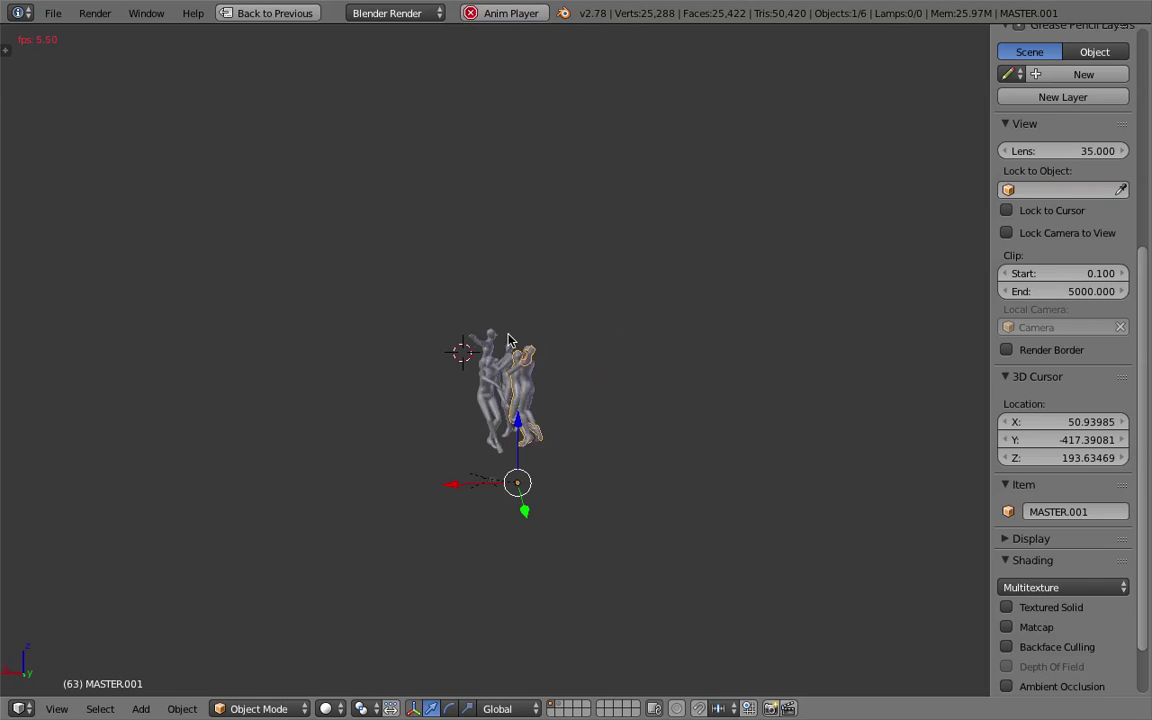
{"action": "left_click", "coordinate": [601, 364]}
{"action": "scroll", "coordinate": [588, 384], "scroll_direction": "up", "scroll_amount": 3}
{"action": "middle_click_drag", "start_coordinate": [550, 398], "coordinate": [441, 415]}
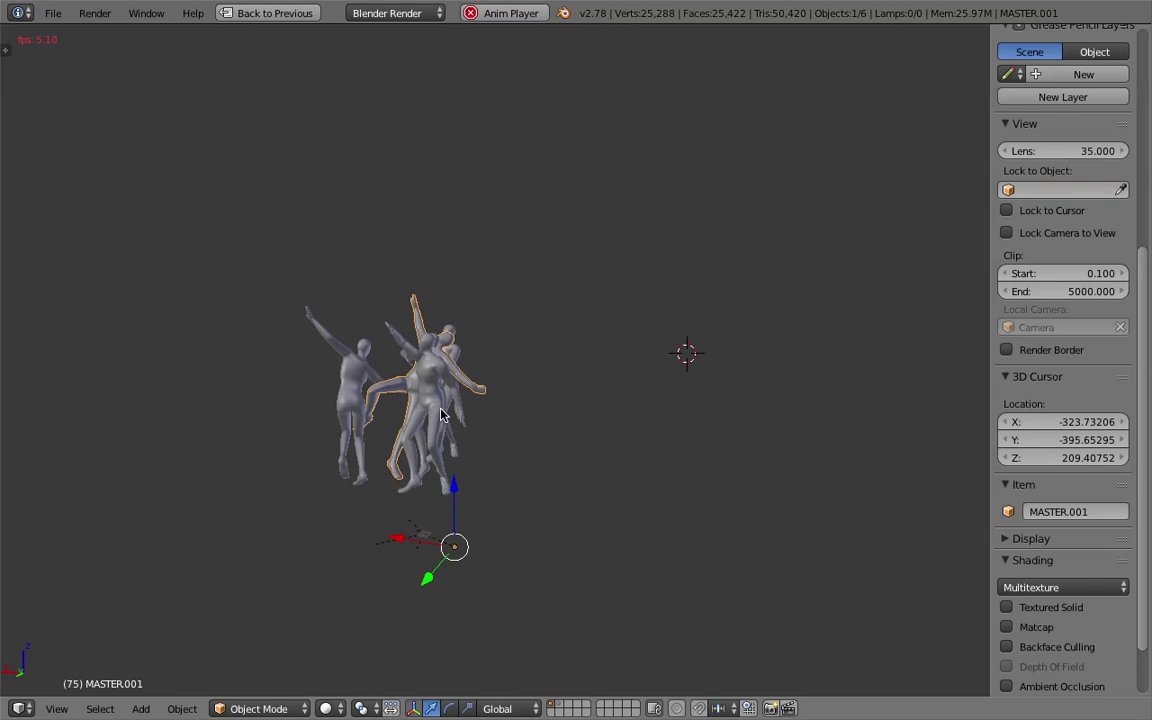
{"action": "middle_click_drag", "start_coordinate": [285, 380], "coordinate": [508, 289]}
{"action": "scroll", "coordinate": [442, 361], "scroll_direction": "up", "scroll_amount": 2}
{"action": "middle_click_drag", "start_coordinate": [635, 321], "coordinate": [571, 365]}
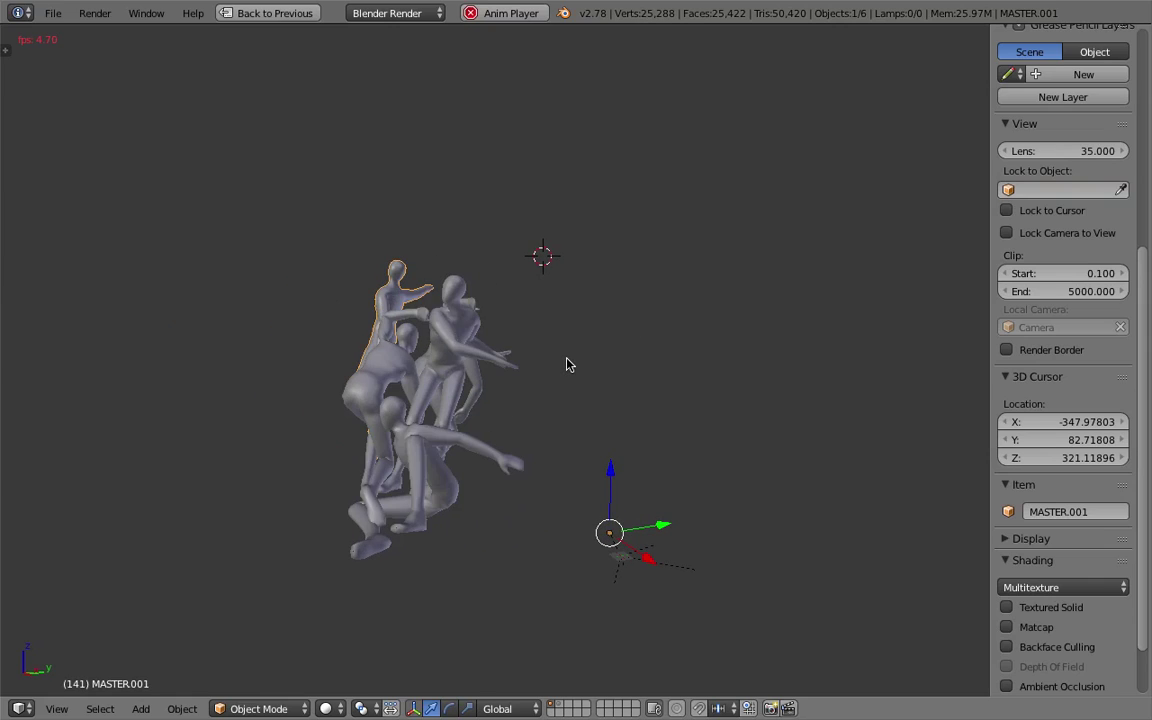
Return to the full node layout, stop the playback and save the scene.
{"action": "left_click", "coordinate": [240, 14]}
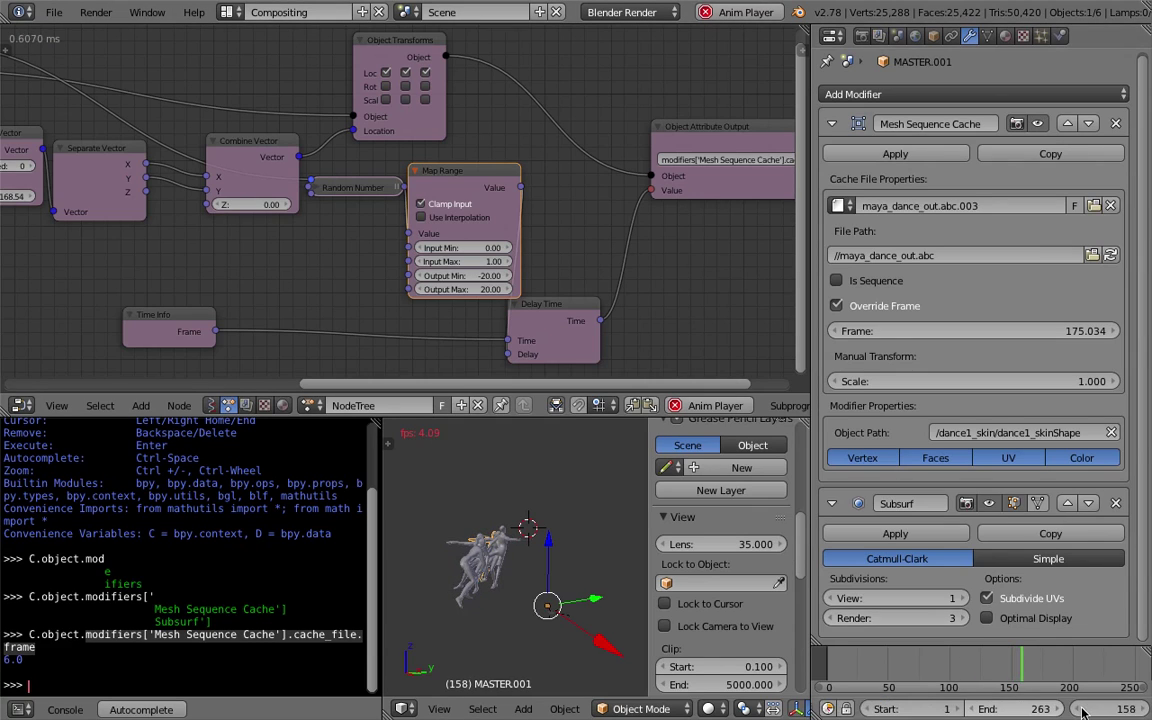
{"action": "left_click", "coordinate": [1117, 709]}
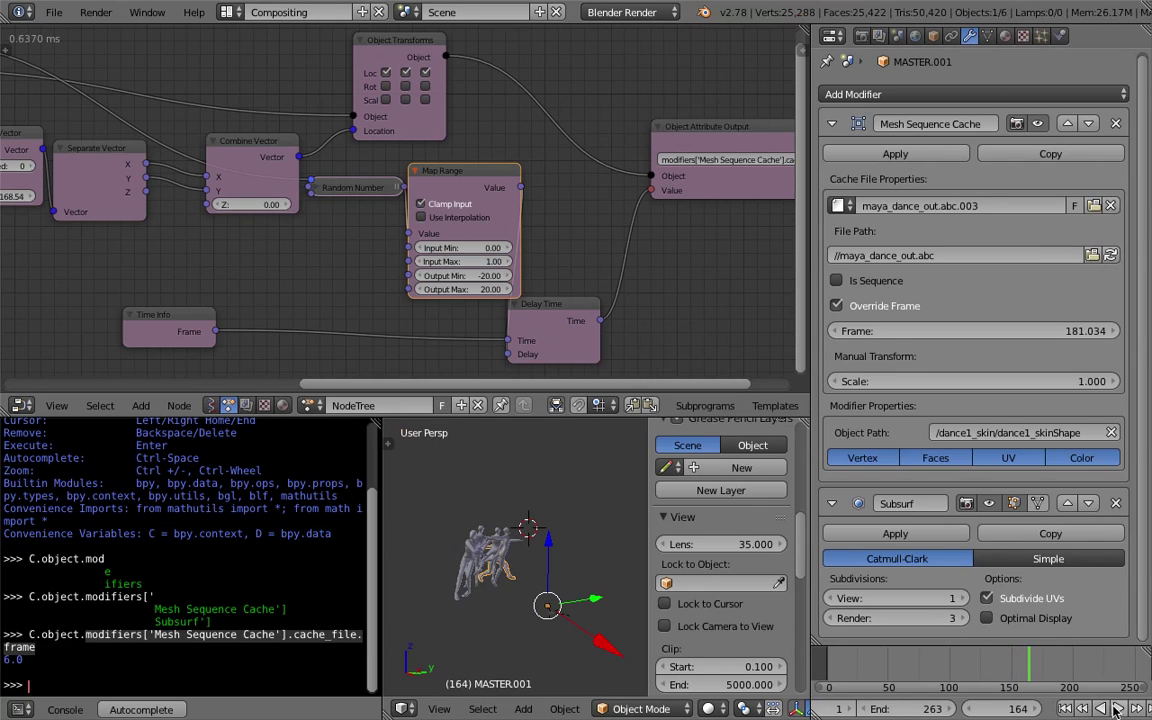
{"action": "middle_click_drag", "start_coordinate": [602, 548], "coordinate": [584, 544]}
{"action": "key", "text": "ctrl+s"}
{"action": "left_click", "coordinate": [583, 543]}
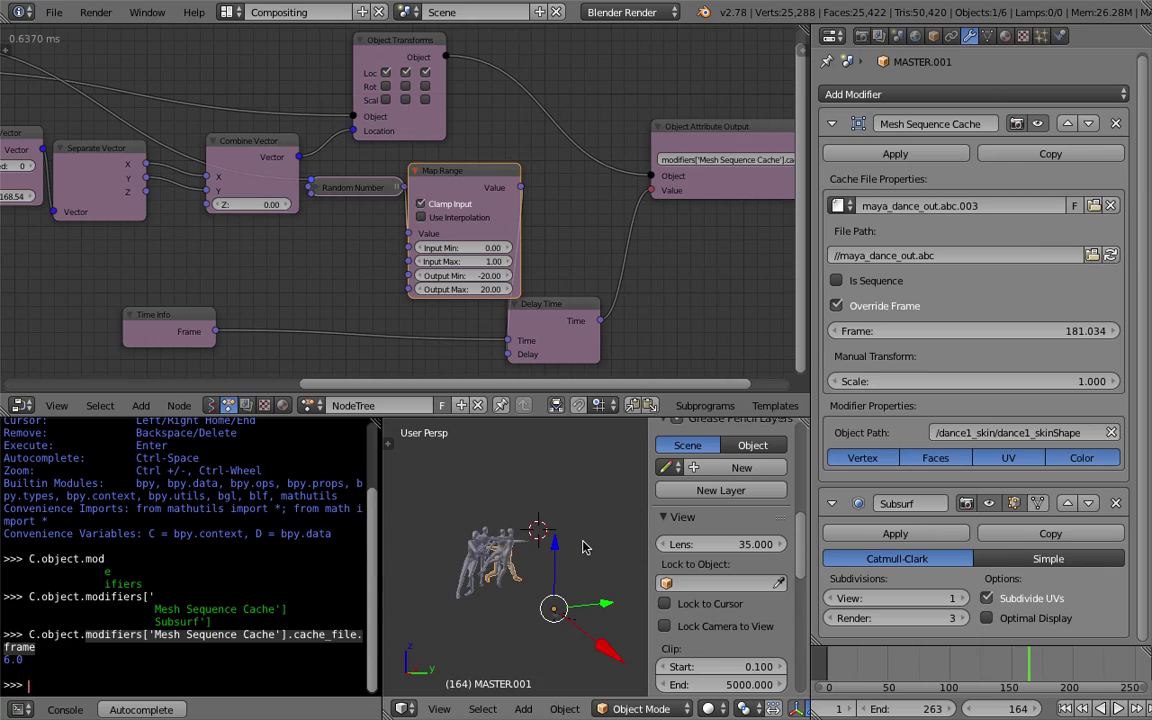
Show the first layer and give the MASTER dancer a new material with the Object Color option enabled.
{"action": "key", "text": "1"}
{"action": "middle_click_drag", "start_coordinate": [432, 567], "coordinate": [511, 506], "text": "shift"}
{"action": "right_click", "coordinate": [470, 542]}
{"action": "key", "text": "ctrl+s"}
{"action": "left_click", "coordinate": [515, 543]}
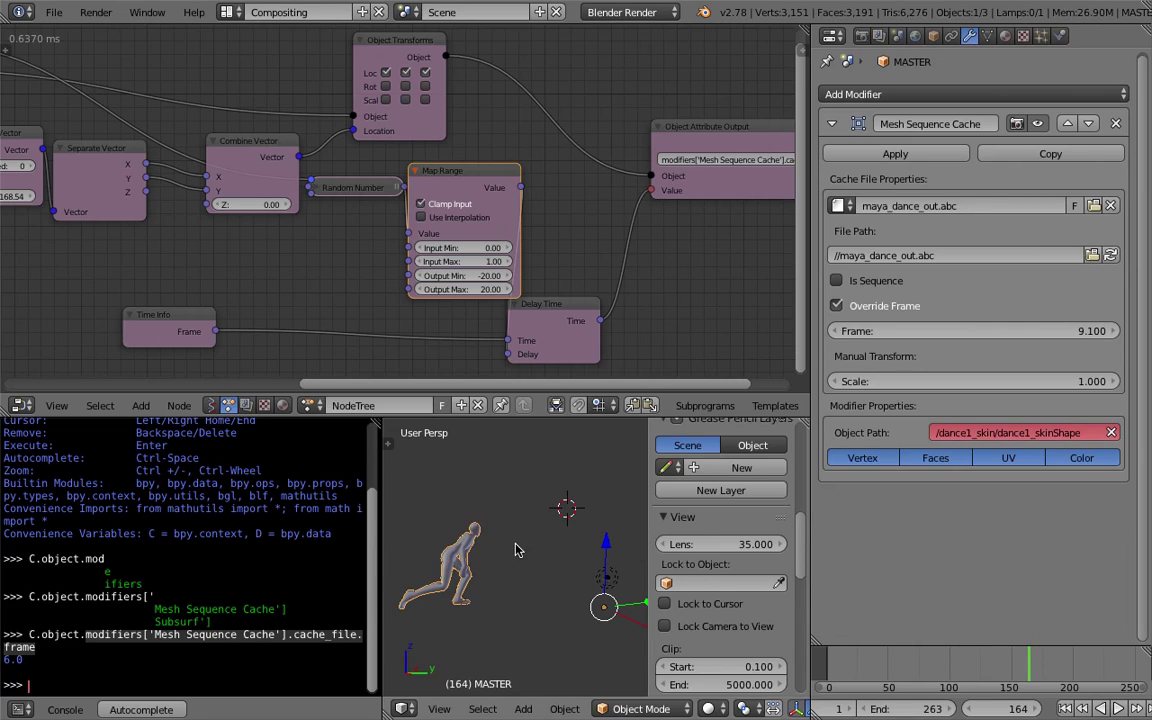
{"action": "left_click", "coordinate": [1005, 36]}
{"action": "left_click", "coordinate": [970, 156]}
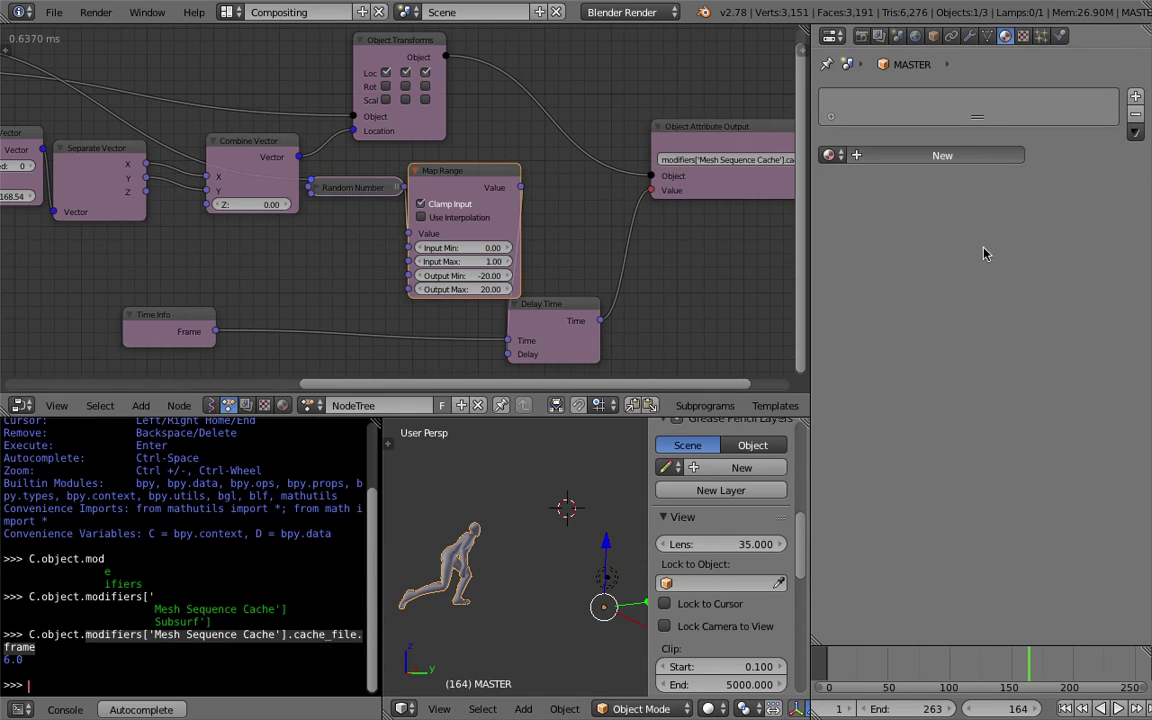
{"action": "scroll", "coordinate": [1035, 530], "scroll_direction": "down", "scroll_amount": 4}
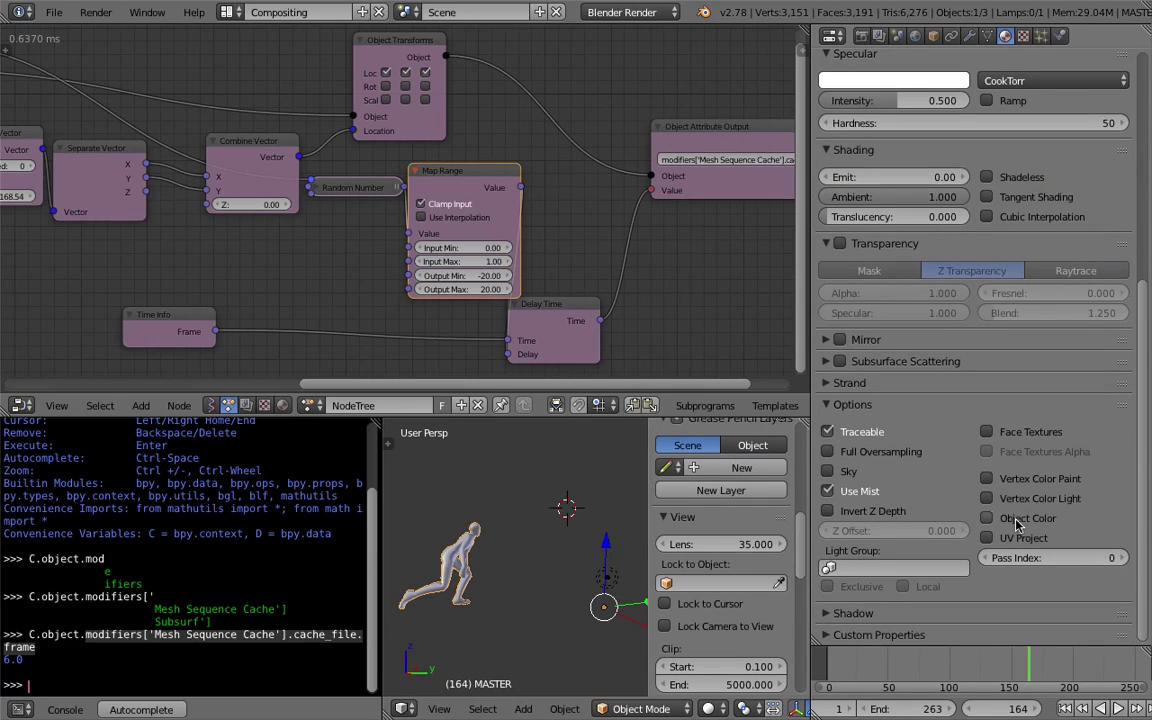
{"action": "left_click", "coordinate": [1017, 520]}
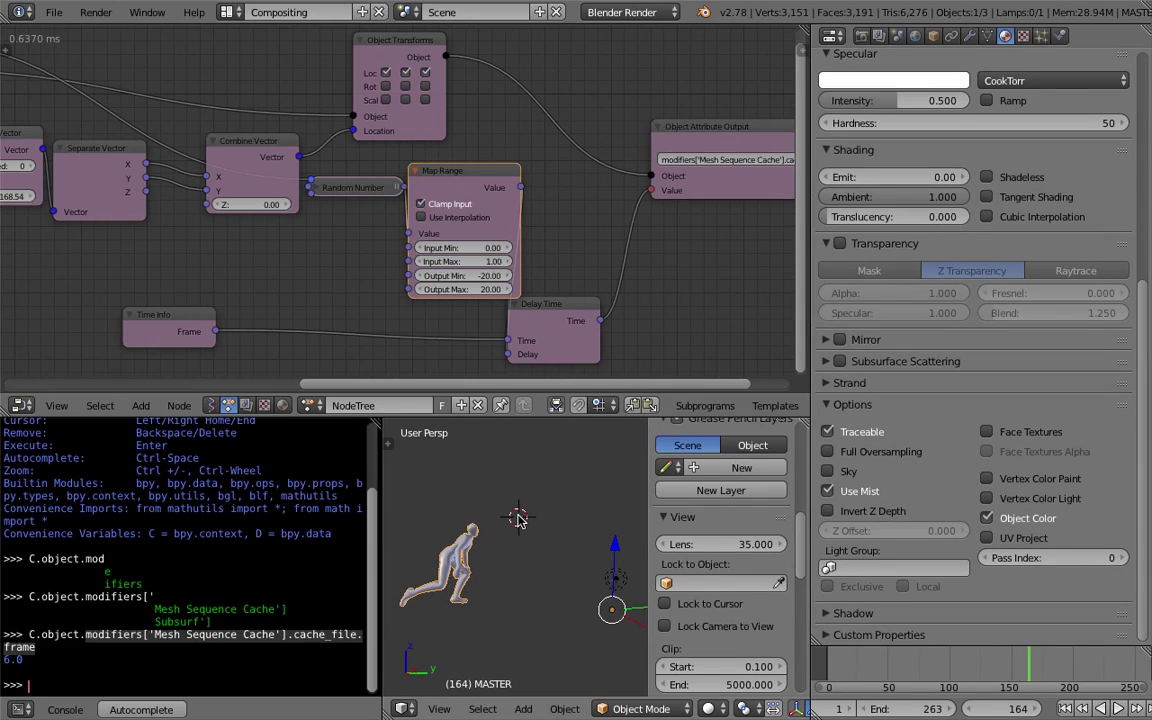
Duplicate the Object Attribute Output node above the original and set the copy's attribute path to color.
{"action": "middle_click_drag", "start_coordinate": [690, 241], "coordinate": [553, 305]}
{"action": "scroll", "coordinate": [630, 255], "scroll_direction": "down", "scroll_amount": 1}
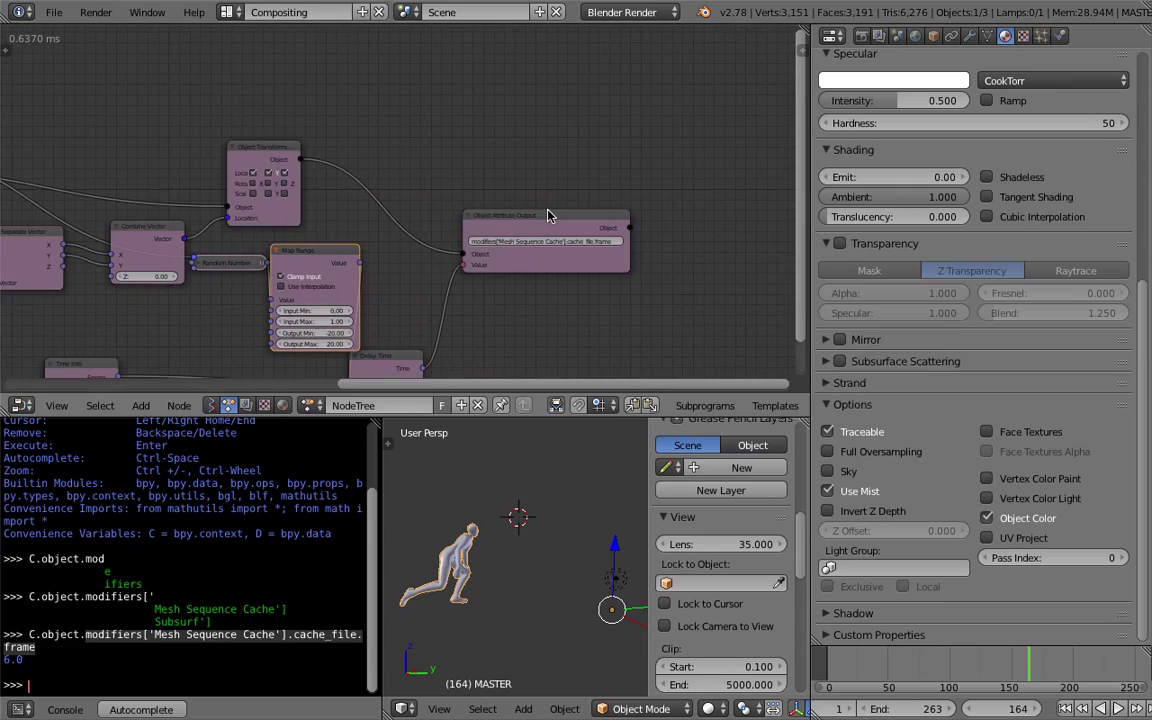
{"action": "left_click", "coordinate": [548, 216]}
{"action": "scroll", "coordinate": [533, 177], "scroll_direction": "up", "scroll_amount": 5}
{"action": "scroll", "coordinate": [565, 180], "scroll_direction": "down", "scroll_amount": 1}
{"action": "middle_click_drag", "start_coordinate": [566, 179], "coordinate": [537, 237]}
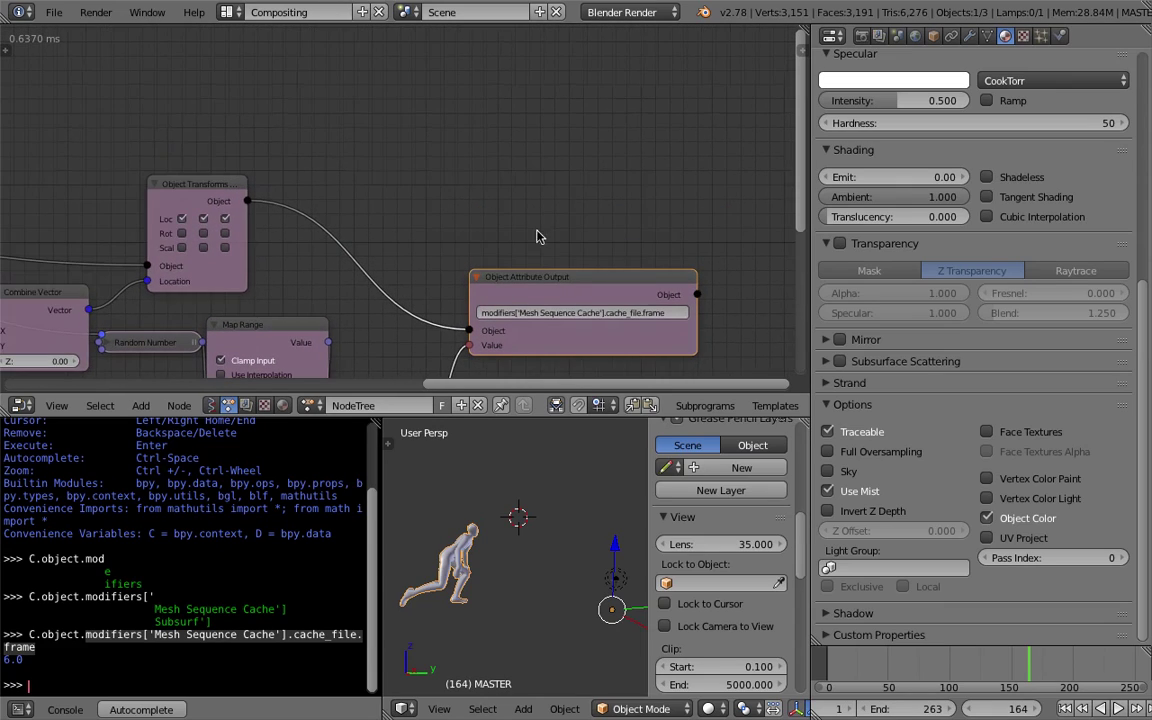
{"action": "key", "text": "shift+d"}
{"action": "left_click", "coordinate": [520, 135]}
{"action": "left_click", "coordinate": [533, 186]}
{"action": "type", "text": "color"}
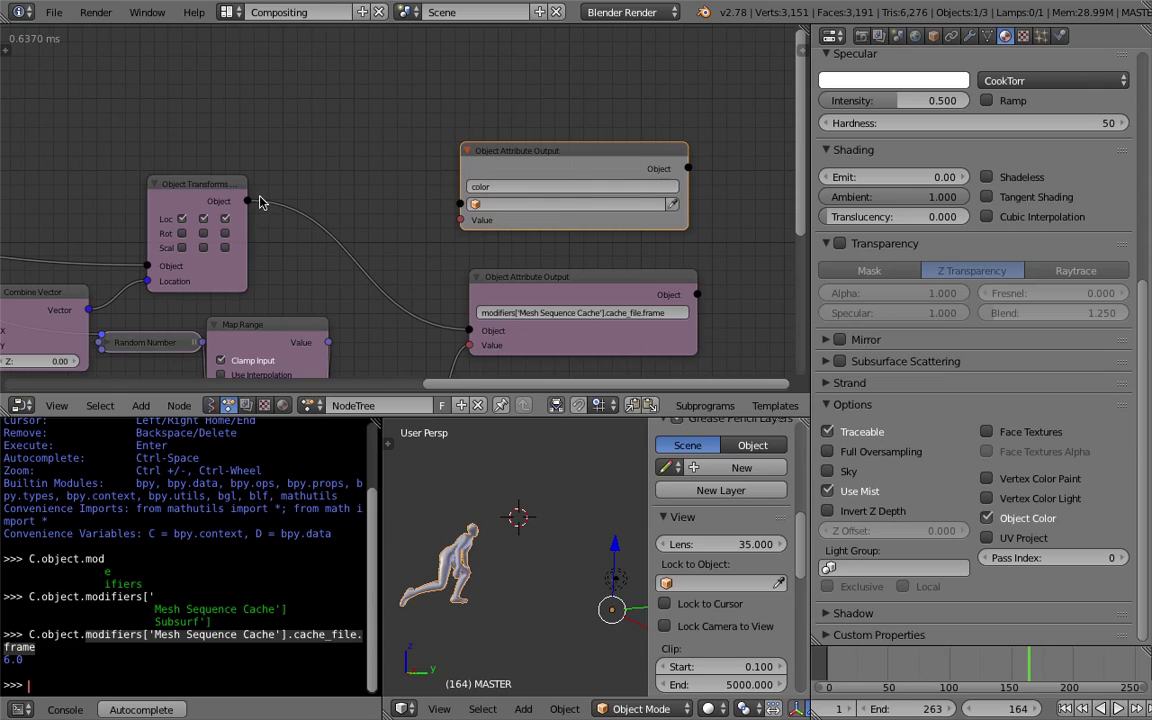
Link Object Transforms Output's Object to the color attribute node's Object input and move that node farther from Object Transforms Output.
{"action": "left_click_drag", "start_coordinate": [247, 200], "coordinate": [462, 205]}
{"action": "middle_click_drag", "start_coordinate": [417, 192], "coordinate": [435, 146]}
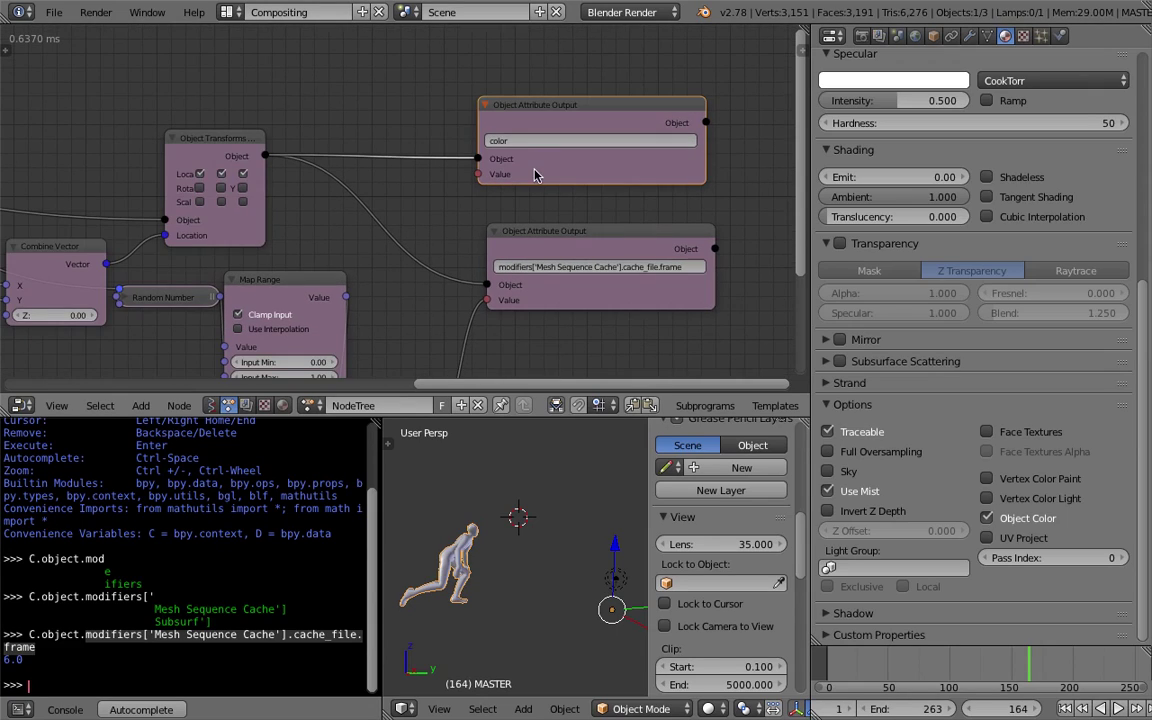
{"action": "left_click_drag", "start_coordinate": [509, 110], "coordinate": [640, 89]}
Add a Combine Color node above and beyond the Object Transforms Output node and switch it to HSV mode.
{"action": "middle_click_drag", "start_coordinate": [379, 58], "coordinate": [392, 144]}
{"action": "key", "text": "shift+a"}
{"action": "left_click", "coordinate": [370, 116]}
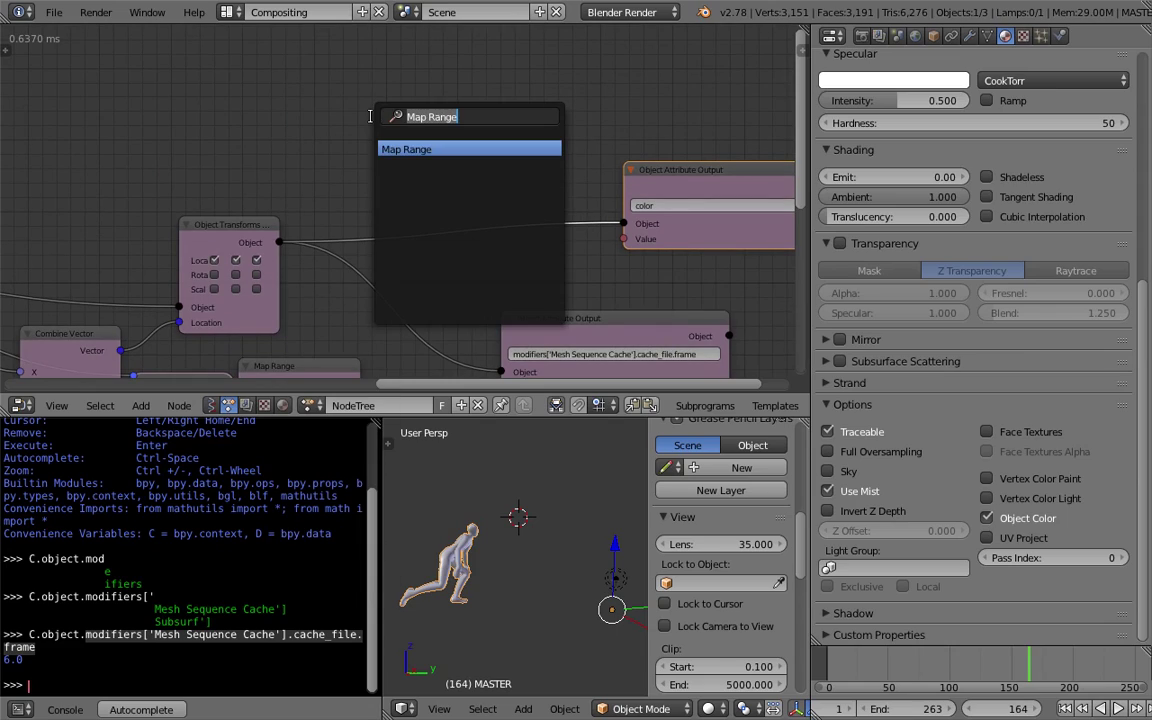
{"action": "type", "text": "combine"}
{"action": "key", "text": "ctrl+BackSpace"}
{"action": "type", "text": "rand"}
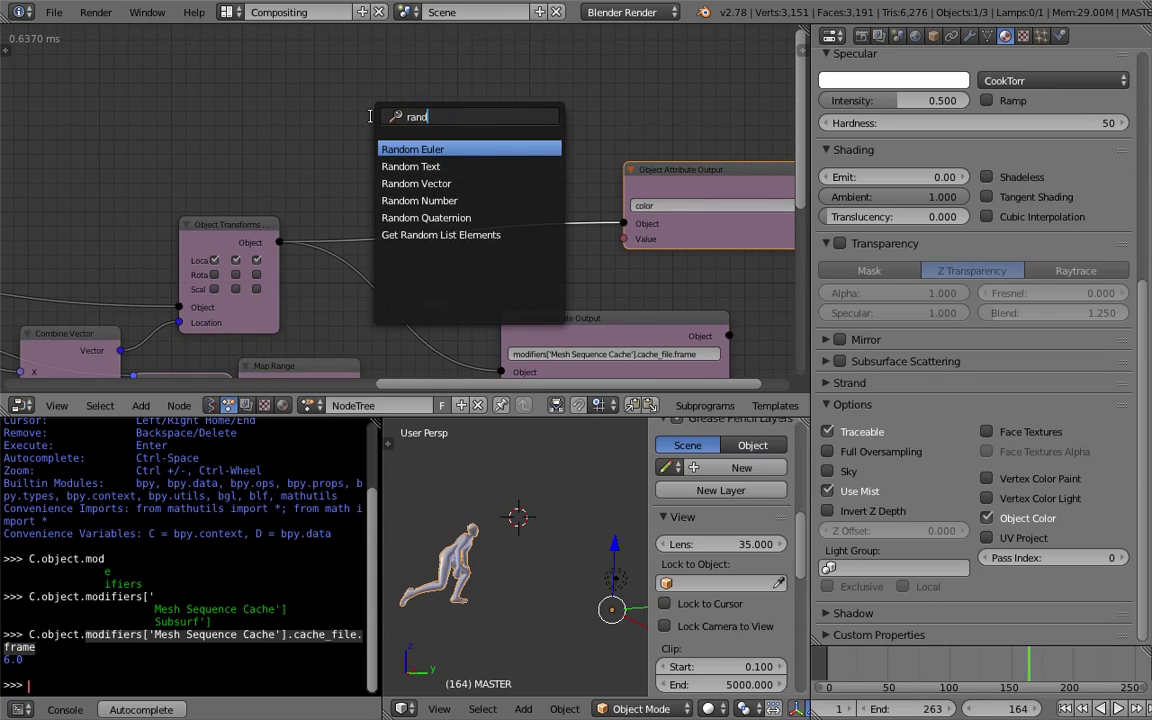
{"action": "key", "text": "Down"}
{"action": "key", "text": "Down"}
{"action": "key", "text": "Down"}
{"action": "type", "text": "combin"}
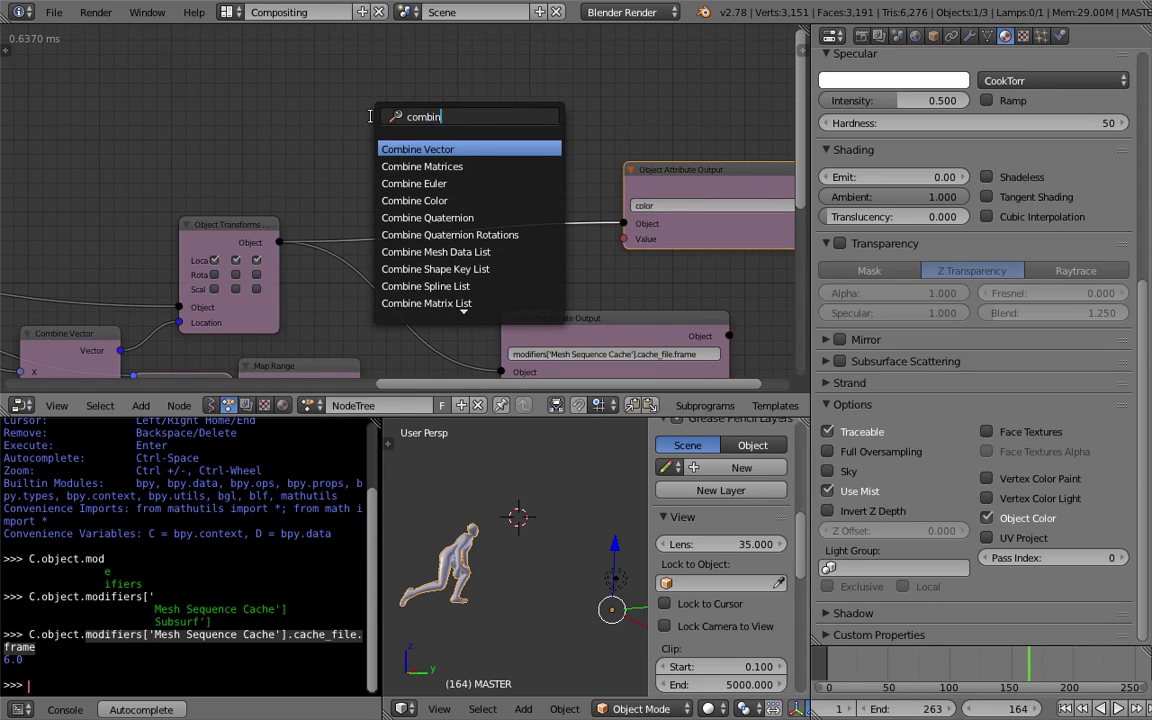
{"action": "type", "text": "e colo"}
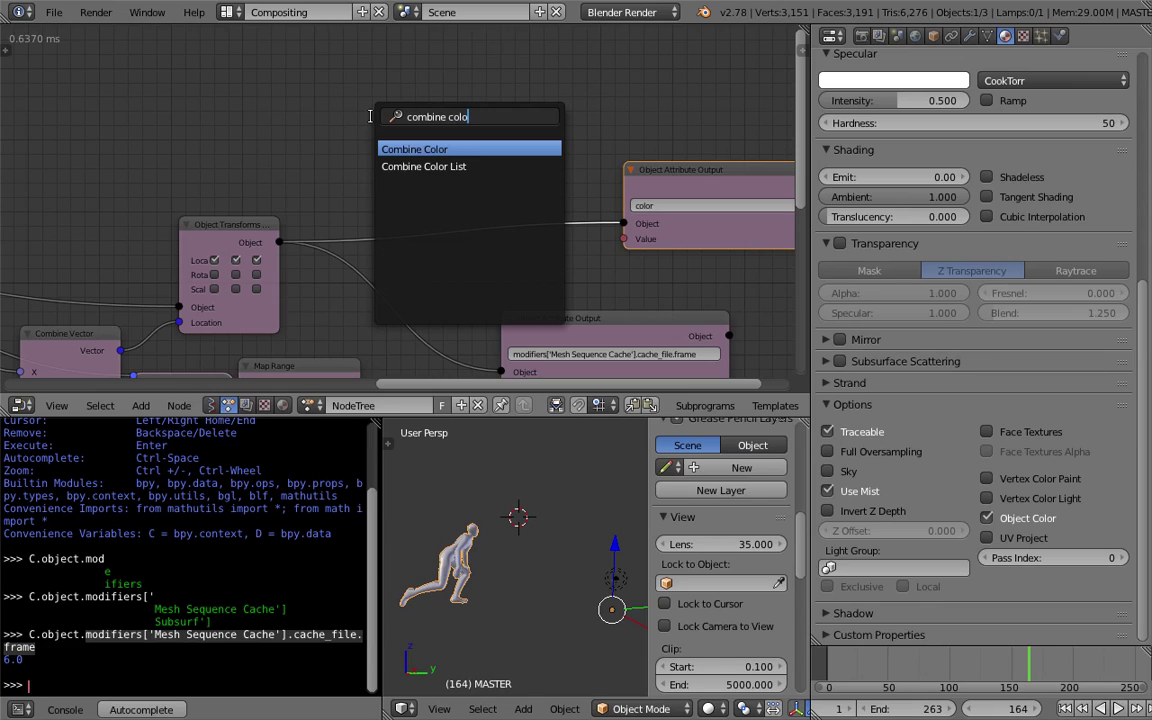
{"action": "key", "text": "Return"}
{"action": "left_click", "coordinate": [371, 92]}
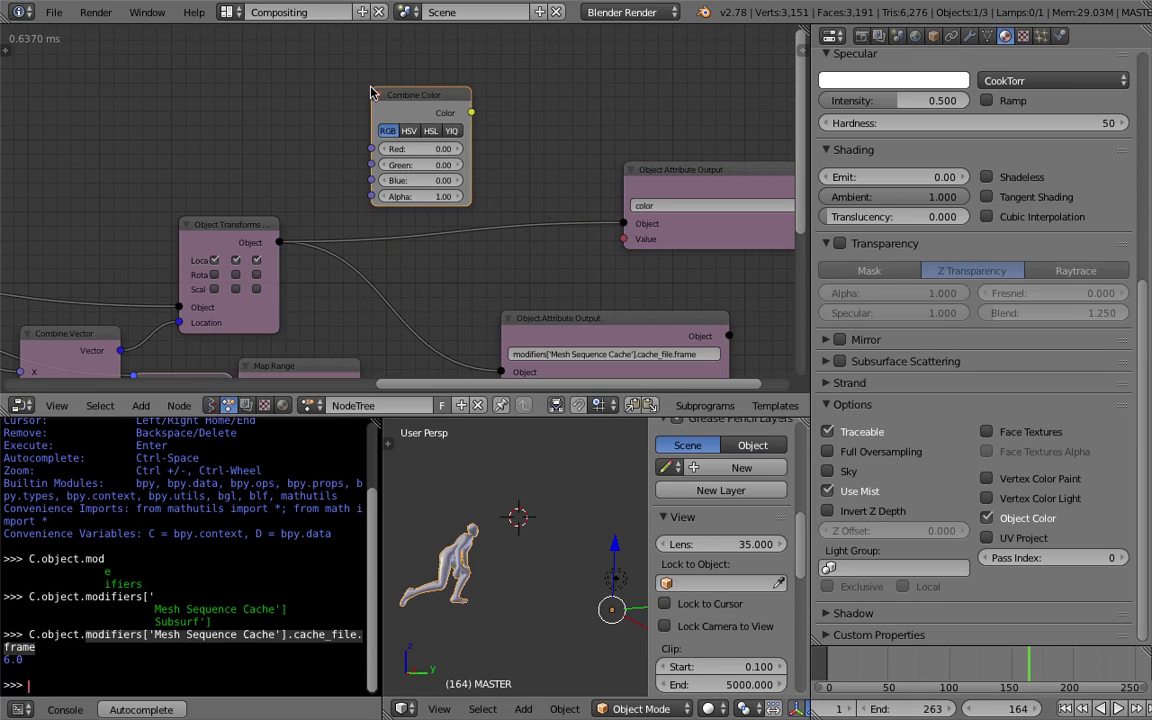
{"action": "left_click", "coordinate": [408, 130]}
Set the Combine Color node's Saturation to 0.88 and its Value to 1.00.
{"action": "scroll", "coordinate": [255, 188], "scroll_direction": "down", "scroll_amount": 2}
{"action": "middle_click_drag", "start_coordinate": [222, 191], "coordinate": [358, 171]}
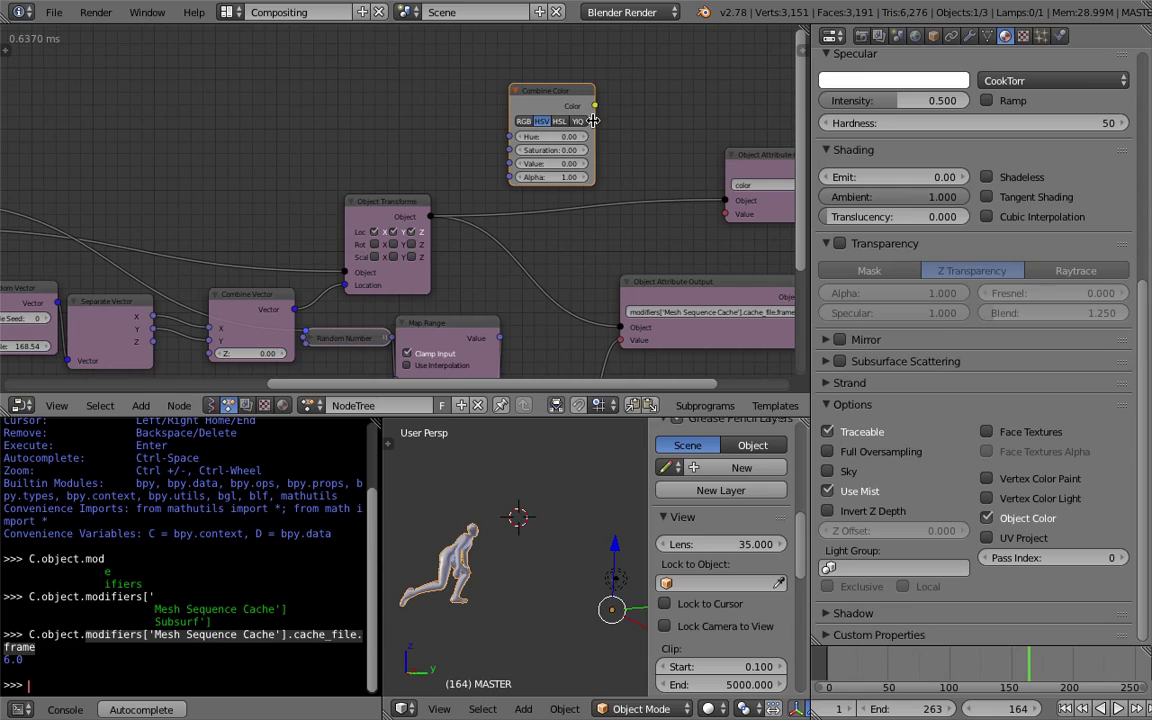
{"action": "left_click_drag", "start_coordinate": [588, 151], "coordinate": [588, 163]}
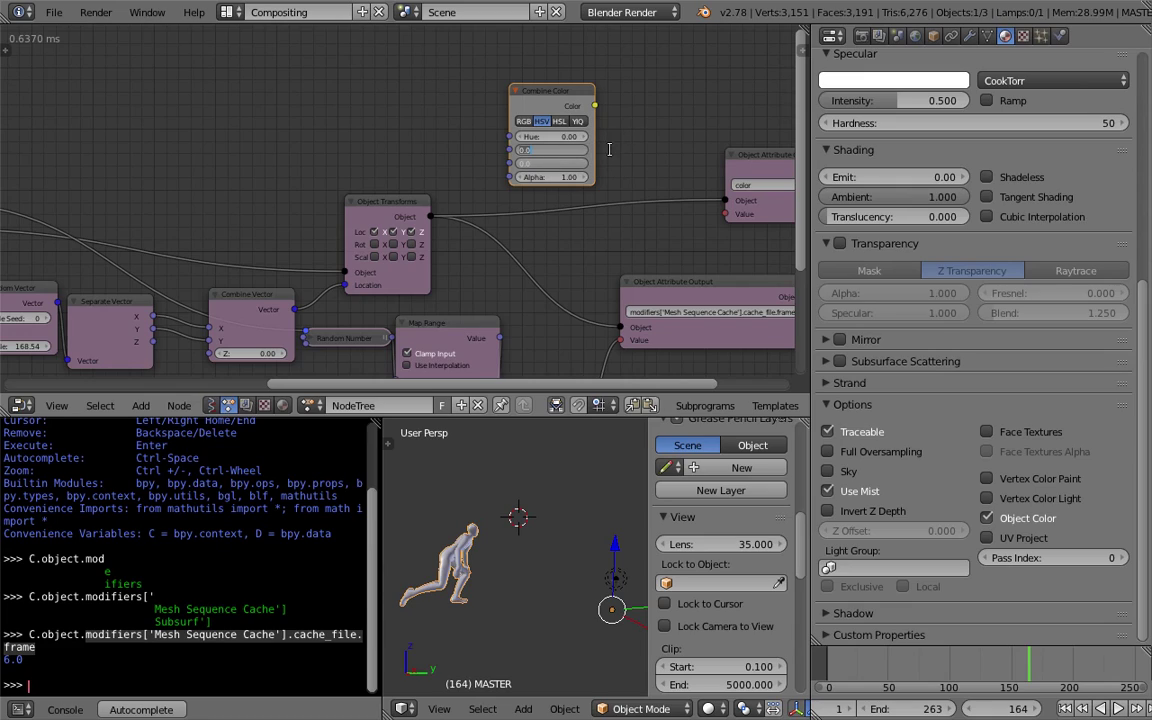
{"action": "type", "text": "1"}
{"action": "key", "text": "Return"}
Link Combine Color's Color output to the Value input of the color attribute node and save the scene.
{"action": "left_click_drag", "start_coordinate": [594, 105], "coordinate": [726, 213]}
{"action": "key", "text": "ctrl+s"}
{"action": "left_click", "coordinate": [664, 128]}
Add a Math node in the empty space above the Random Vector and Separate Vector nodes and set its operation to Divide.
{"action": "scroll", "coordinate": [414, 141], "scroll_direction": "down", "scroll_amount": 1}
{"action": "middle_click_drag", "start_coordinate": [414, 141], "coordinate": [486, 121]}
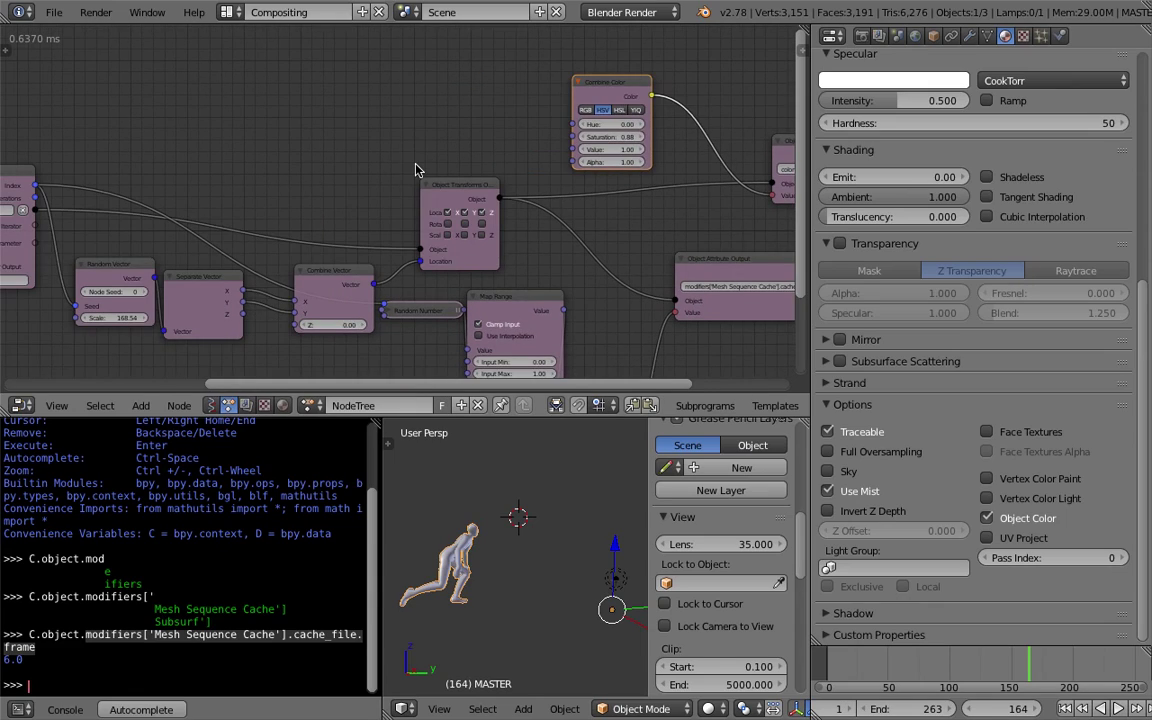
{"action": "scroll", "coordinate": [416, 170], "scroll_direction": "down", "scroll_amount": 1}
{"action": "middle_click_drag", "start_coordinate": [416, 170], "coordinate": [461, 163]}
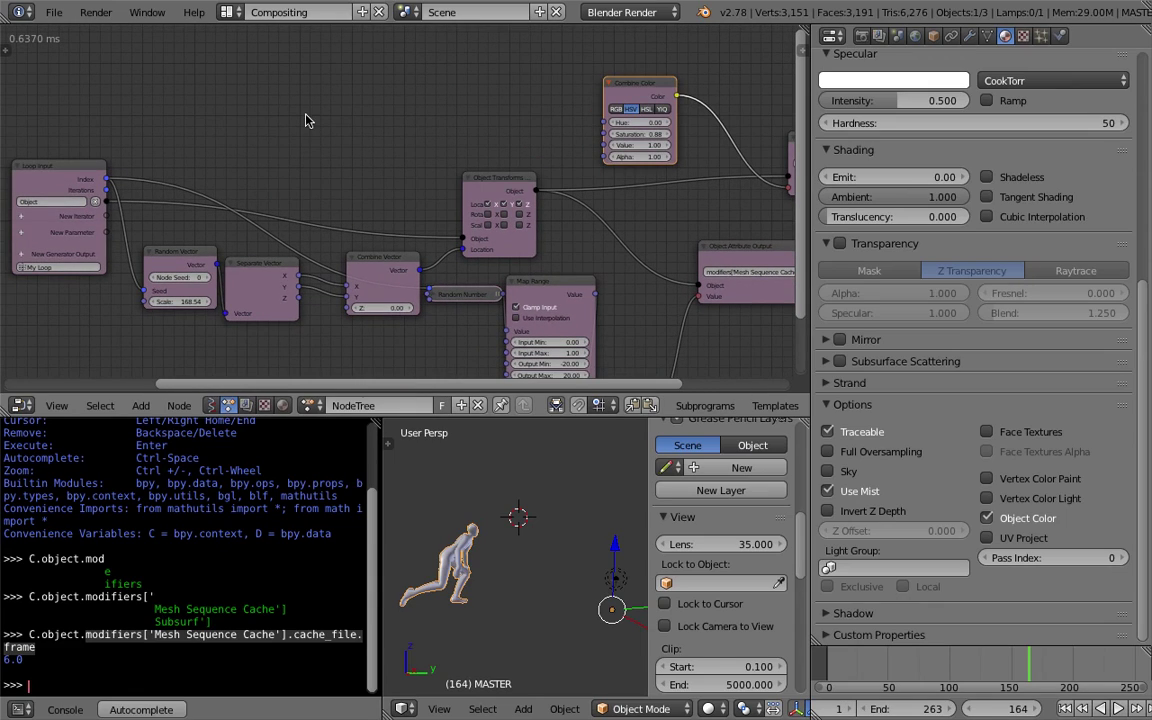
{"action": "key", "text": "ctrl+a"}
{"action": "type", "text": "math"}
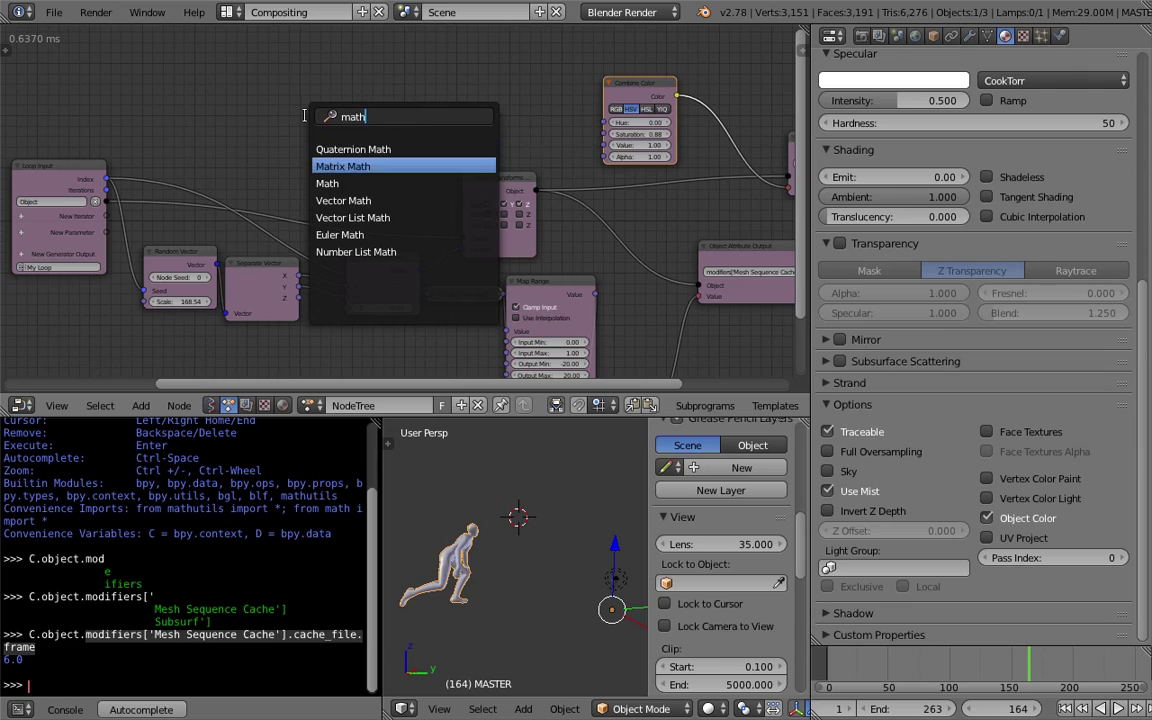
{"action": "key", "text": "Return"}
{"action": "left_click", "coordinate": [298, 96]}
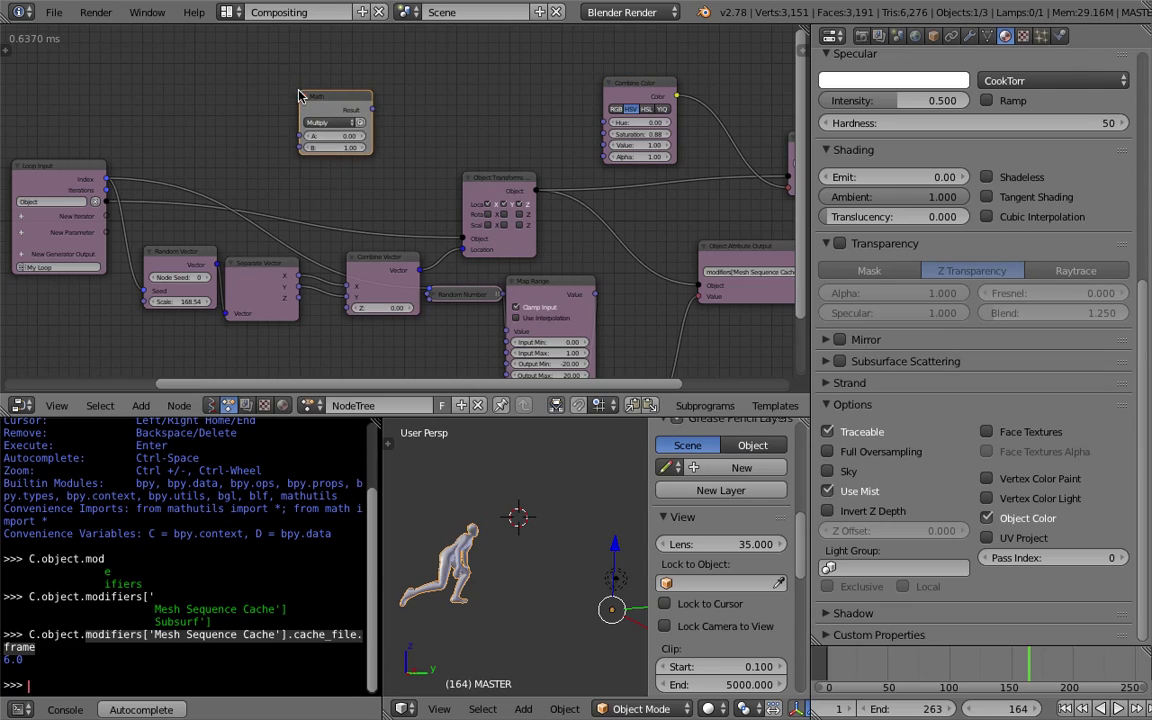
{"action": "left_click_drag", "start_coordinate": [108, 180], "coordinate": [111, 184]}
{"action": "left_click_drag", "start_coordinate": [237, 132], "coordinate": [284, 131]}
{"action": "left_click", "coordinate": [311, 123]}
{"action": "scroll", "coordinate": [258, 128], "scroll_direction": "up", "scroll_amount": 2}
{"action": "left_click", "coordinate": [297, 112]}
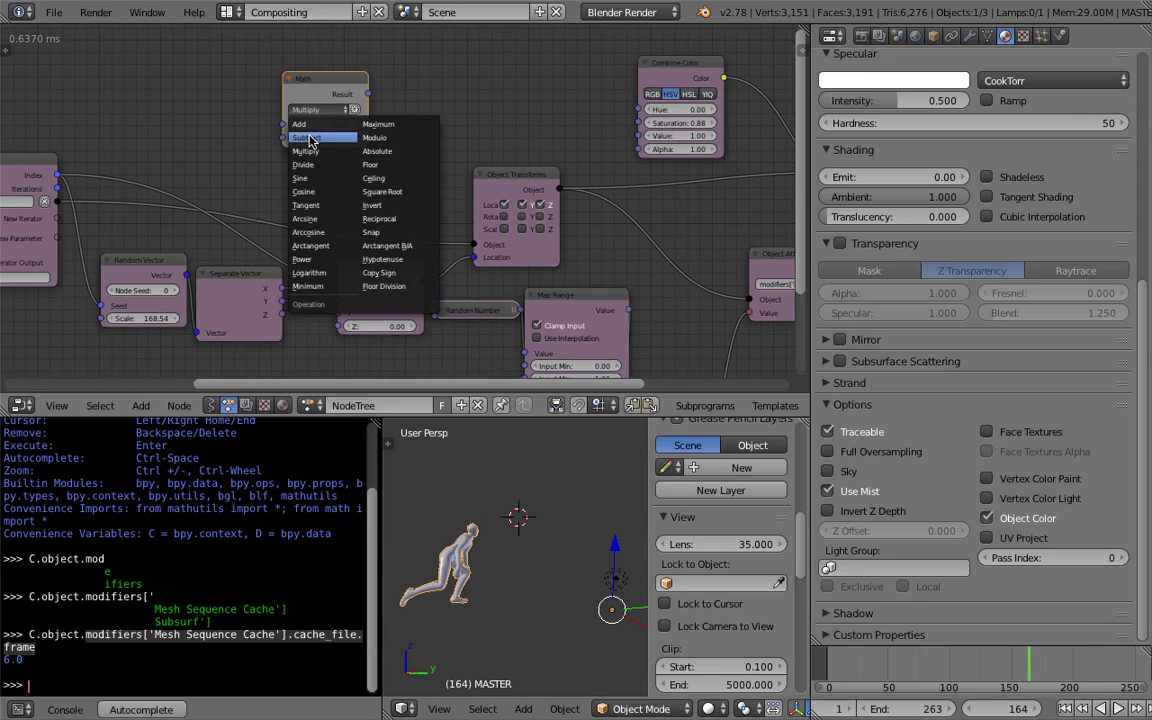
{"action": "left_click", "coordinate": [300, 164]}
Link Loop Input's Index to the Divide node's A and Iterations to its B, saving over the existing file.
{"action": "scroll", "coordinate": [222, 106], "scroll_direction": "left", "scroll_amount": 2, "text": "ctrl"}
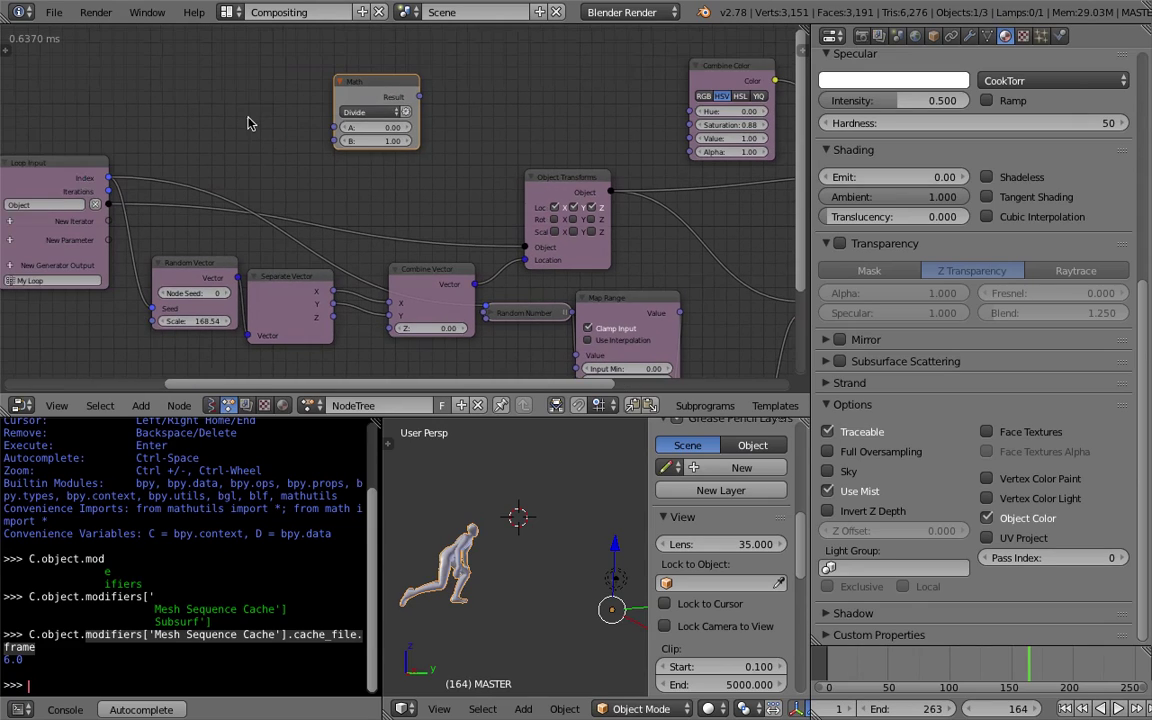
{"action": "left_click_drag", "start_coordinate": [108, 179], "coordinate": [335, 128]}
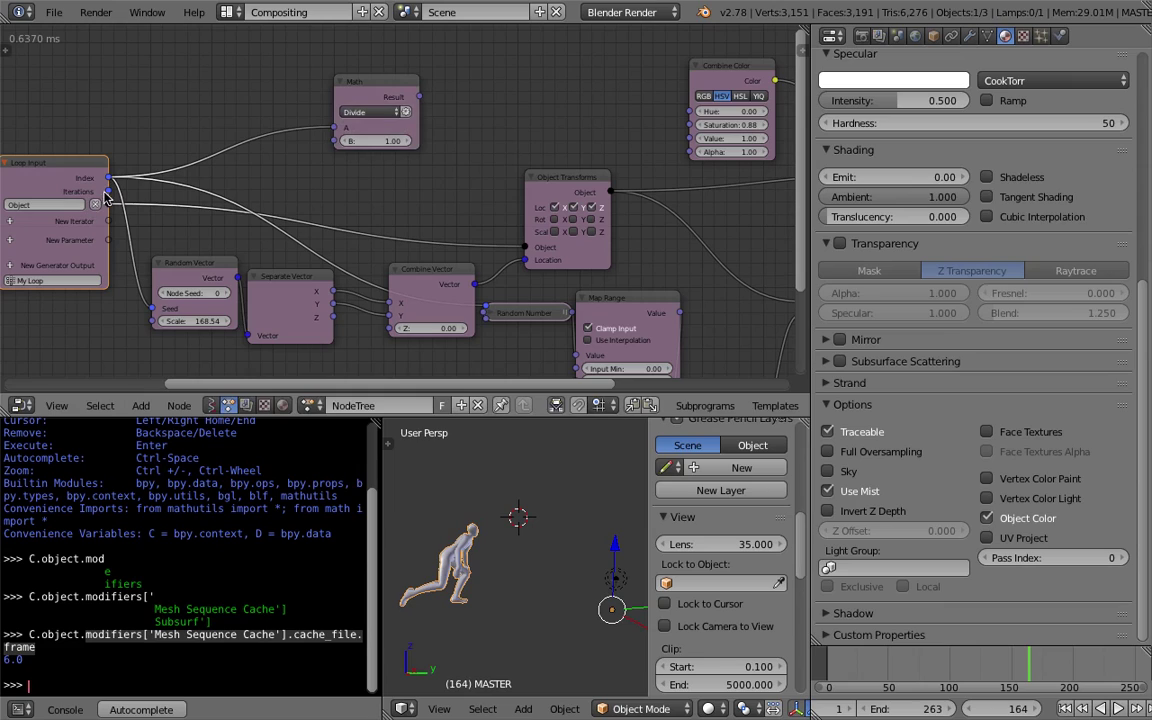
{"action": "left_click_drag", "start_coordinate": [108, 190], "coordinate": [334, 141]}
{"action": "middle_click_drag", "start_coordinate": [503, 113], "coordinate": [375, 133]}
{"action": "key", "text": "ctrl+s"}
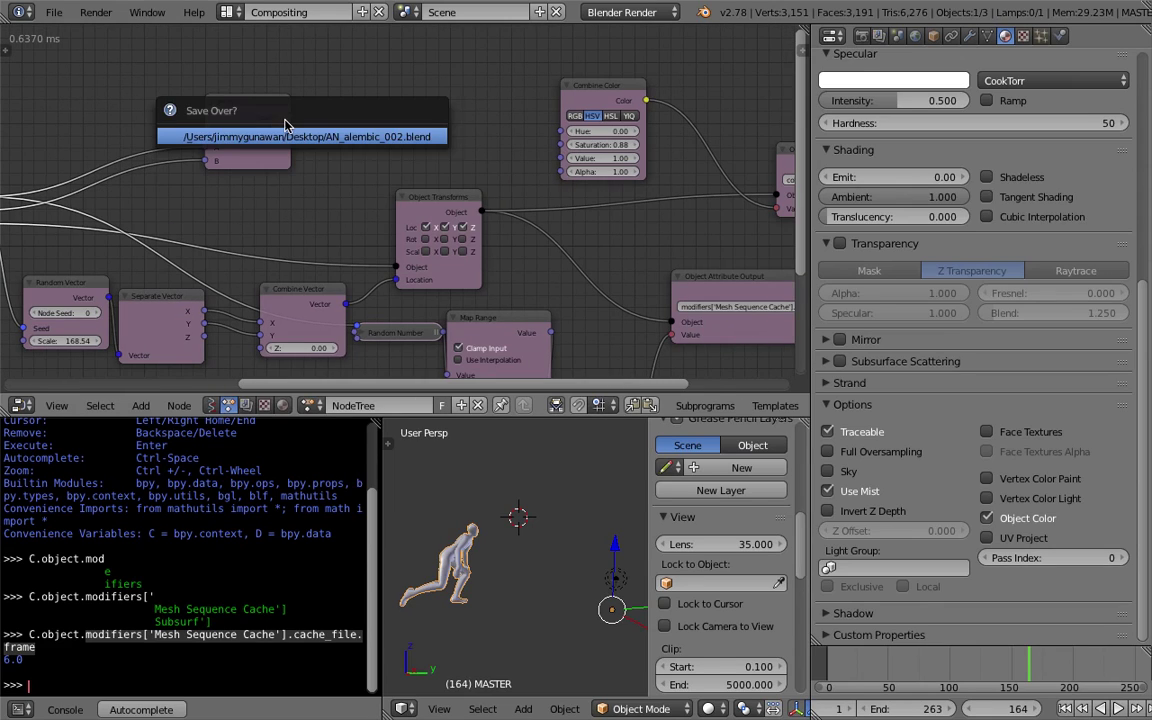
{"action": "key", "text": "Return"}
Link the Divide node's Result to Combine Color's Hue input and save the scene.
{"action": "left_click_drag", "start_coordinate": [290, 116], "coordinate": [561, 131]}
{"action": "scroll", "coordinate": [540, 130], "scroll_direction": "right", "scroll_amount": 5, "text": "ctrl"}
{"action": "key", "text": "ctrl+s"}
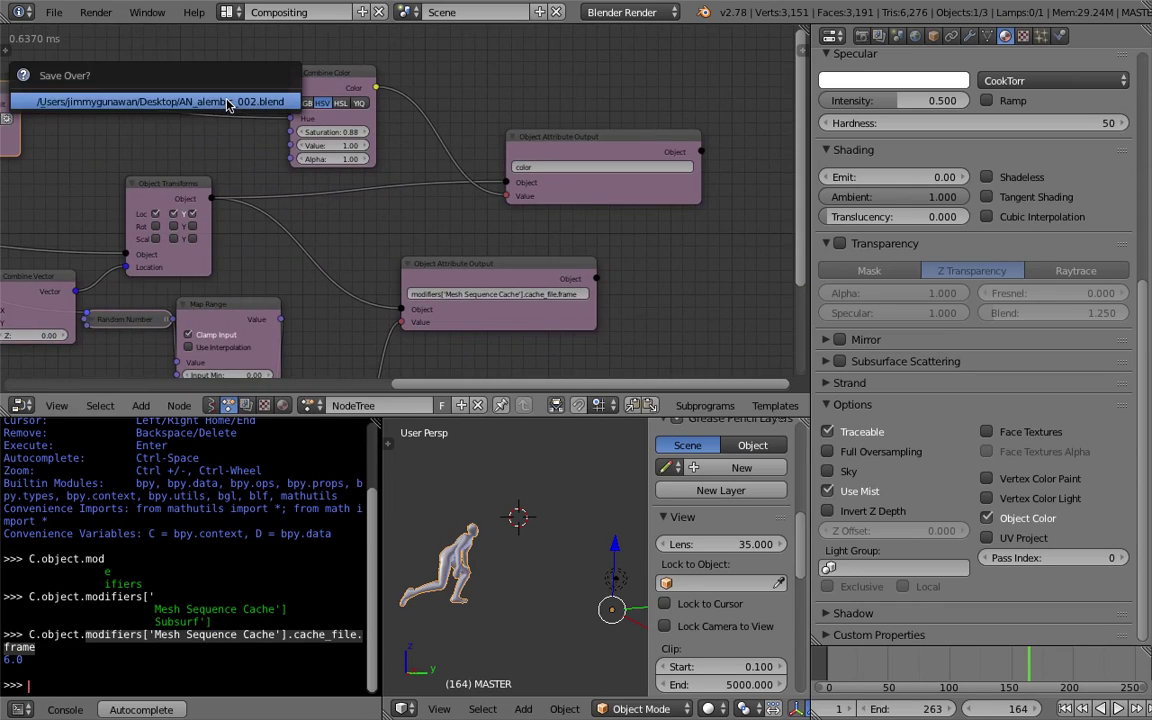
Go to frame 49, select the dancer copy standing apart from the group, and inspect its object colour and material settings.
{"action": "left_click", "coordinate": [887, 667]}
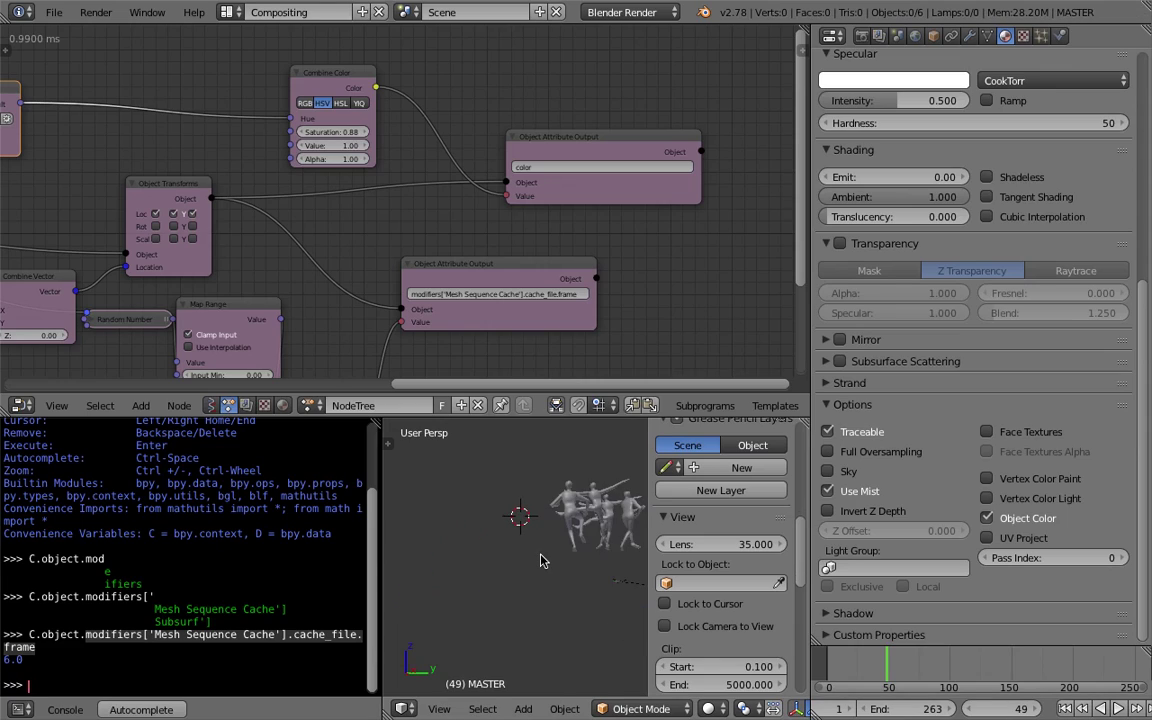
{"action": "mouse_move", "coordinate": [507, 565]}
{"action": "middle_mouse_down"}
{"action": "mouse_move", "coordinate": [489, 550]}
{"action": "mouse_move", "coordinate": [500, 547]}
{"action": "middle_mouse_up"}
{"action": "right_click", "coordinate": [518, 540]}
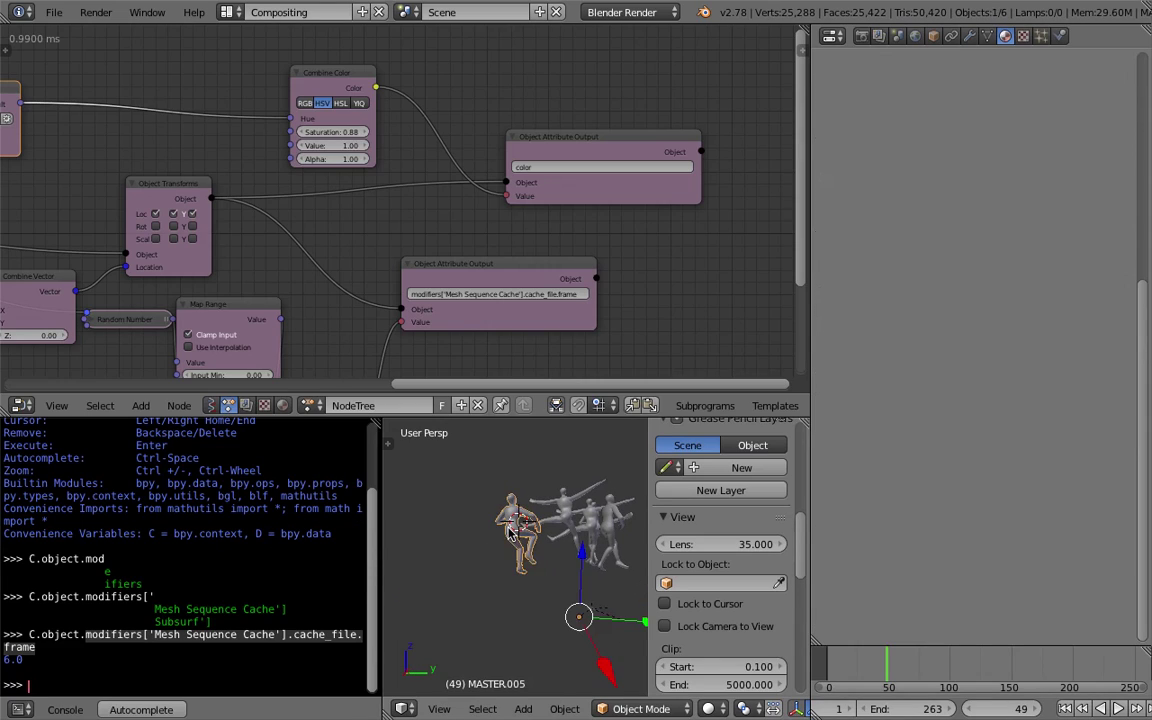
{"action": "left_click", "coordinate": [934, 37]}
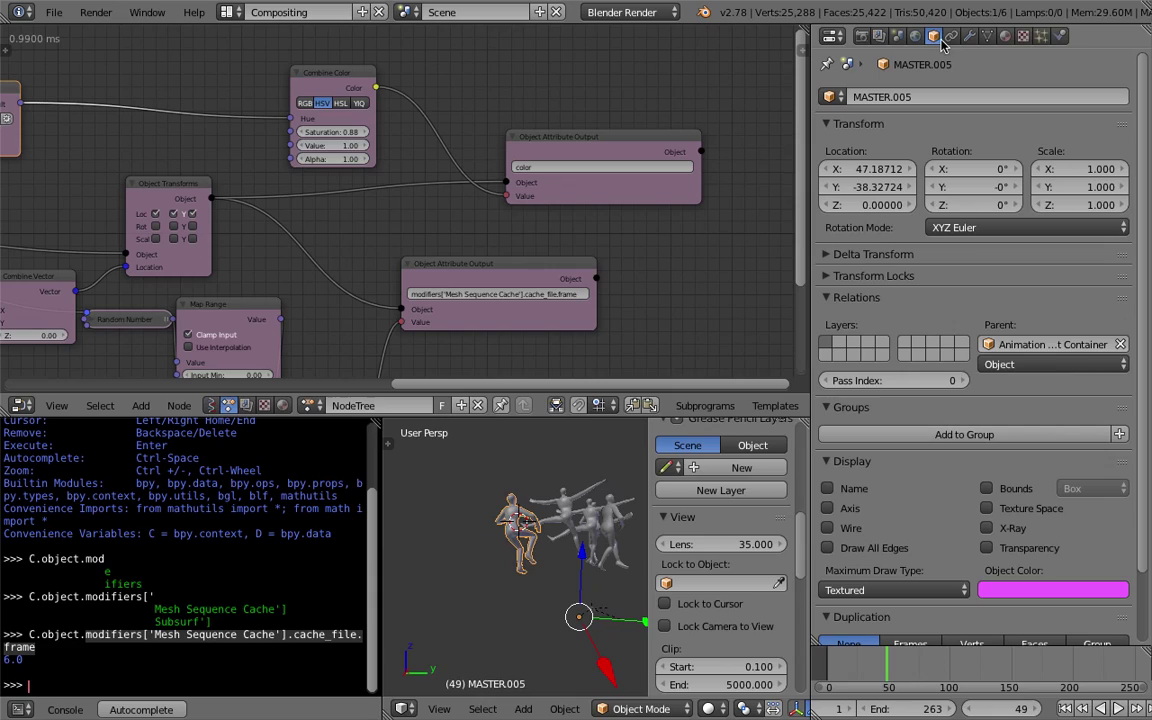
{"action": "left_click", "coordinate": [917, 39]}
{"action": "left_click", "coordinate": [935, 40]}
{"action": "left_click", "coordinate": [987, 37]}
{"action": "left_click", "coordinate": [1005, 37]}
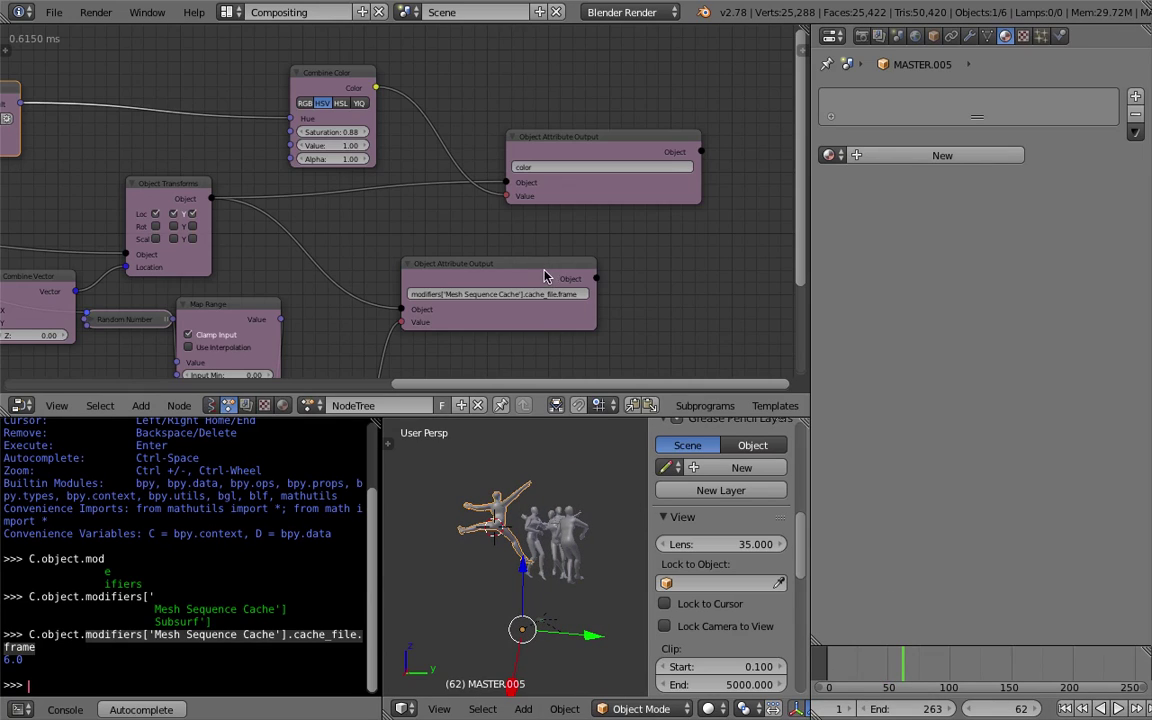
Move the color attribute node and Combine Color closer to the rest of the node network and save the scene.
{"action": "scroll", "coordinate": [442, 212], "scroll_direction": "down", "scroll_amount": 2}
{"action": "middle_click_drag", "start_coordinate": [442, 212], "coordinate": [583, 195]}
{"action": "left_click_drag", "start_coordinate": [708, 142], "coordinate": [670, 148]}
{"action": "middle_click_drag", "start_coordinate": [670, 148], "coordinate": [640, 148]}
{"action": "key", "text": "ctrl+s"}
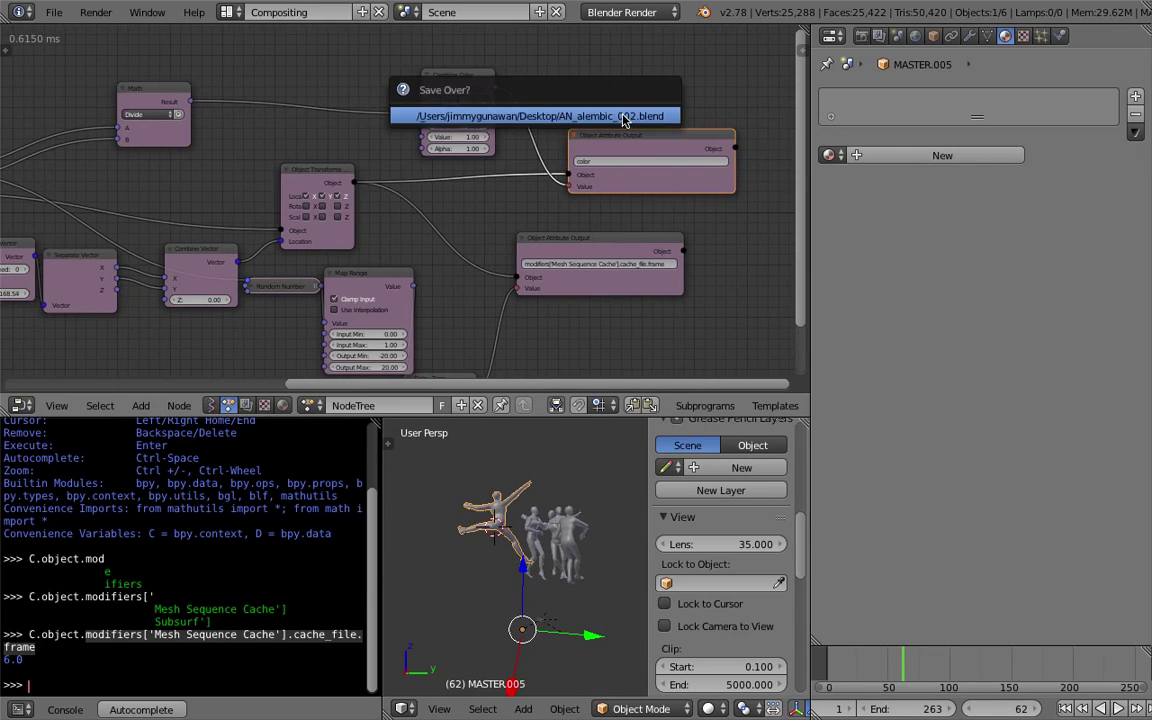
{"action": "left_click", "coordinate": [621, 116]}
{"action": "left_click_drag", "start_coordinate": [463, 88], "coordinate": [414, 75]}
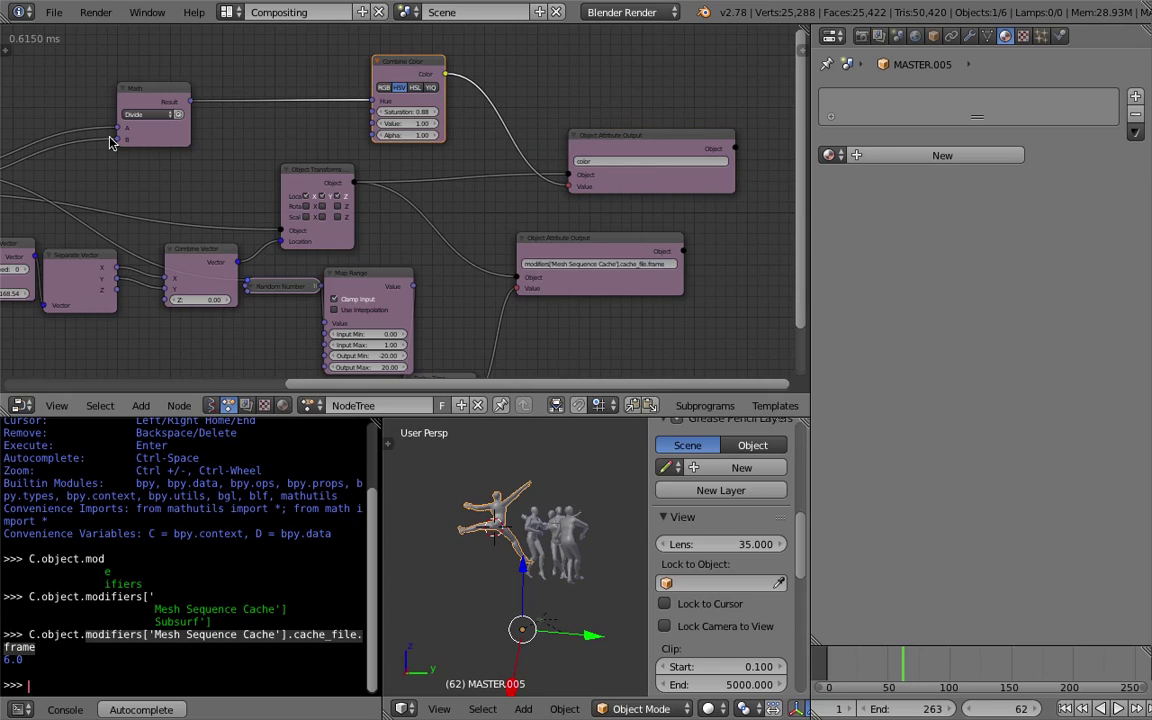
Set auto execution to Tree Changed, Frame Changed and Property Changed with Always off, move to frame 47 and save the scene.
{"action": "left_click", "coordinate": [7, 50]}
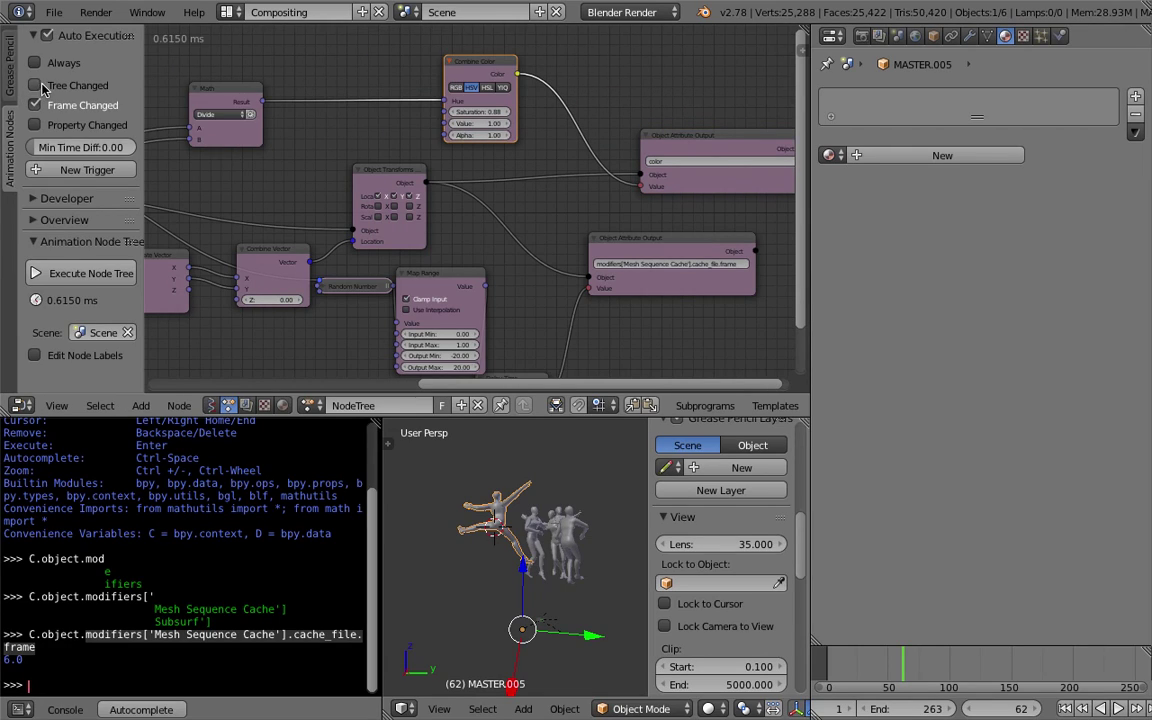
{"action": "left_click", "coordinate": [52, 65]}
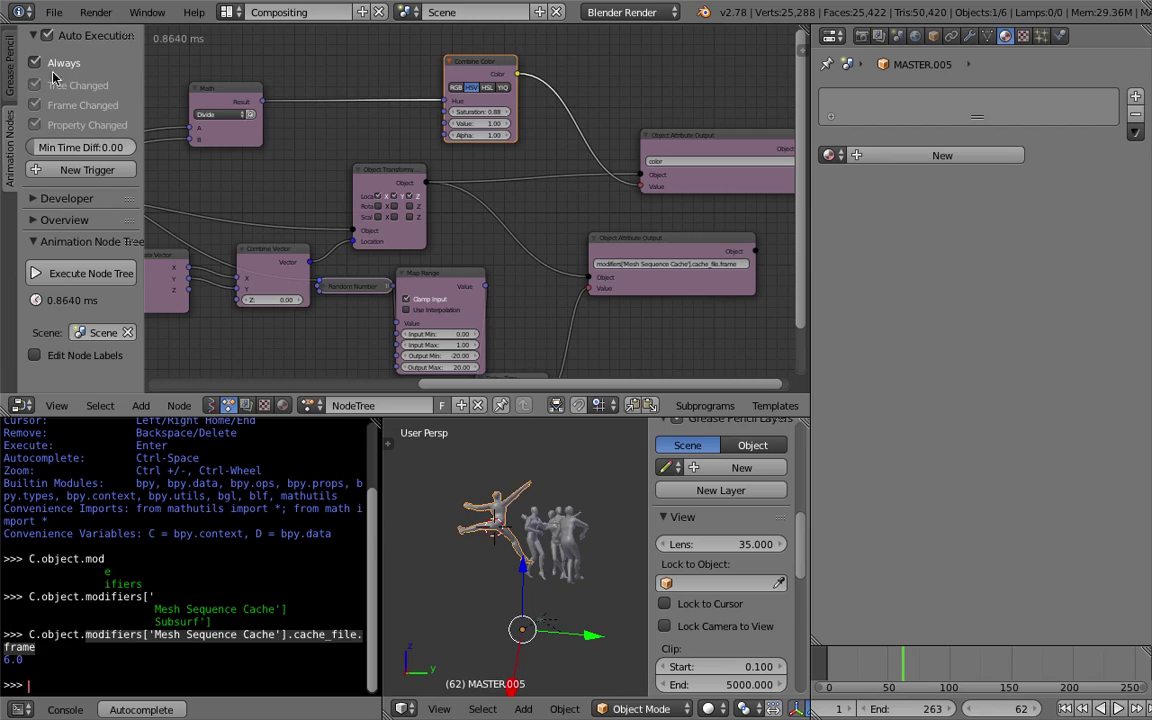
{"action": "left_click_drag", "start_coordinate": [896, 670], "coordinate": [885, 670]}
{"action": "left_click", "coordinate": [69, 66]}
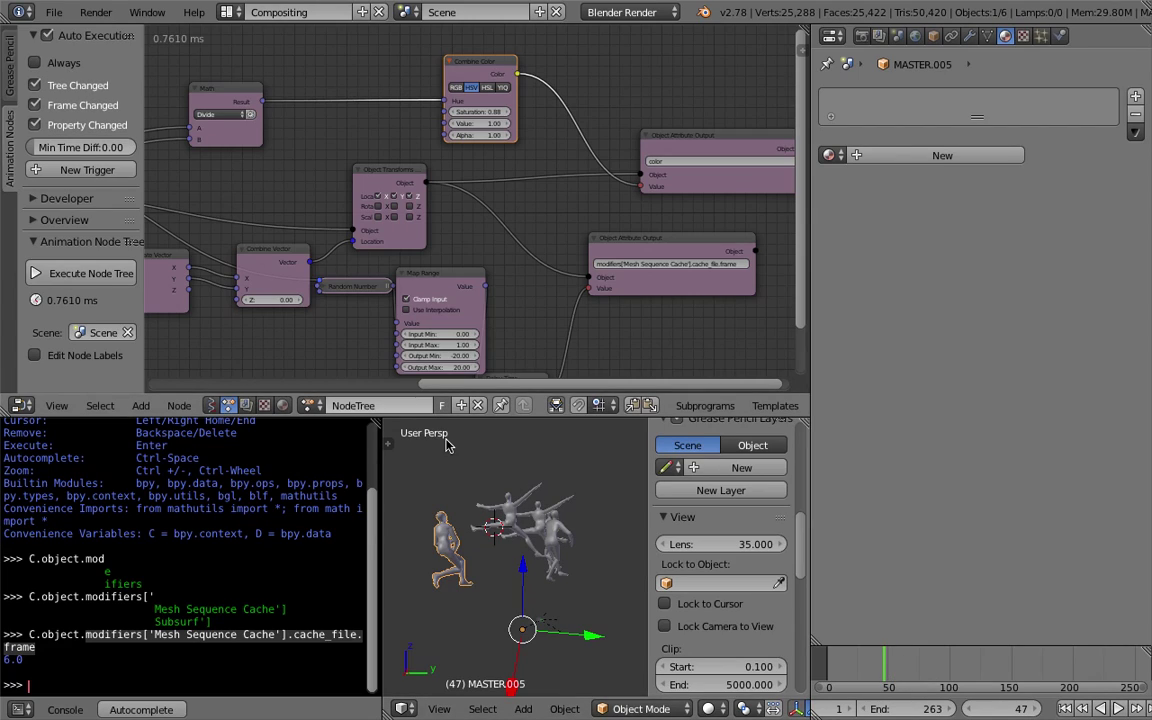
{"action": "key", "text": "ctrl+s"}
{"action": "left_click", "coordinate": [527, 537]}
Show the second layer, select the MASTER dancer, and check its material's Object Color option and its object display colour.
{"action": "left_click", "coordinate": [578, 508]}
{"action": "key", "text": "2"}
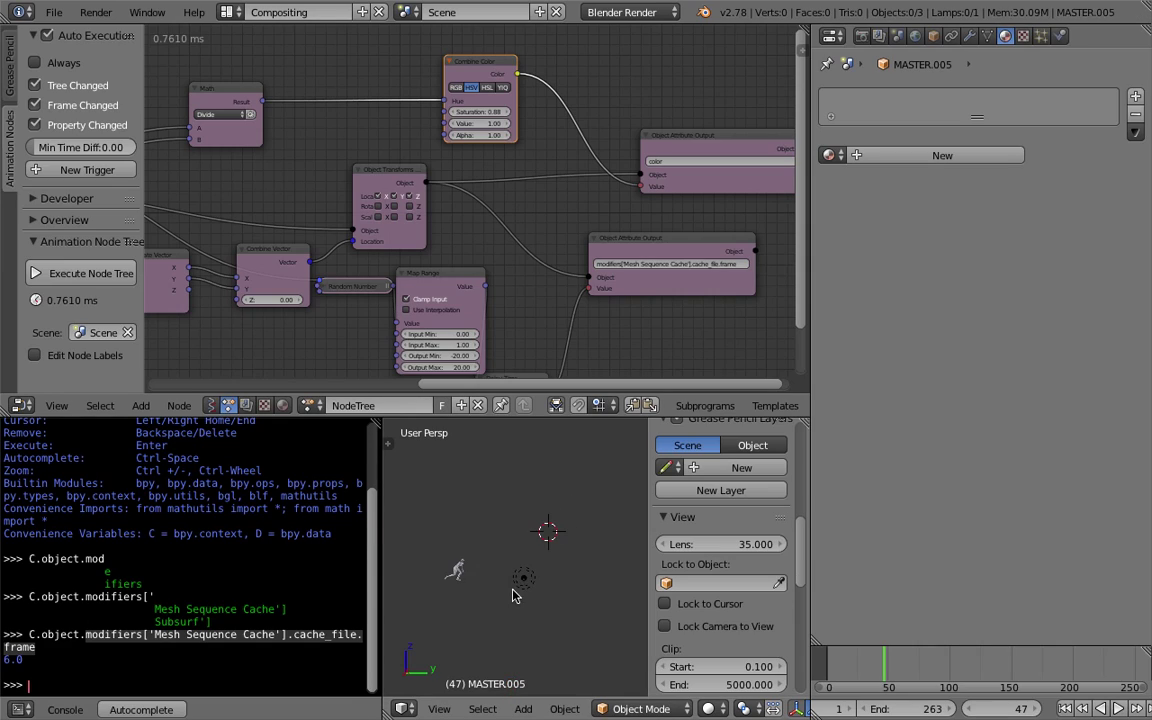
{"action": "right_click", "coordinate": [467, 567]}
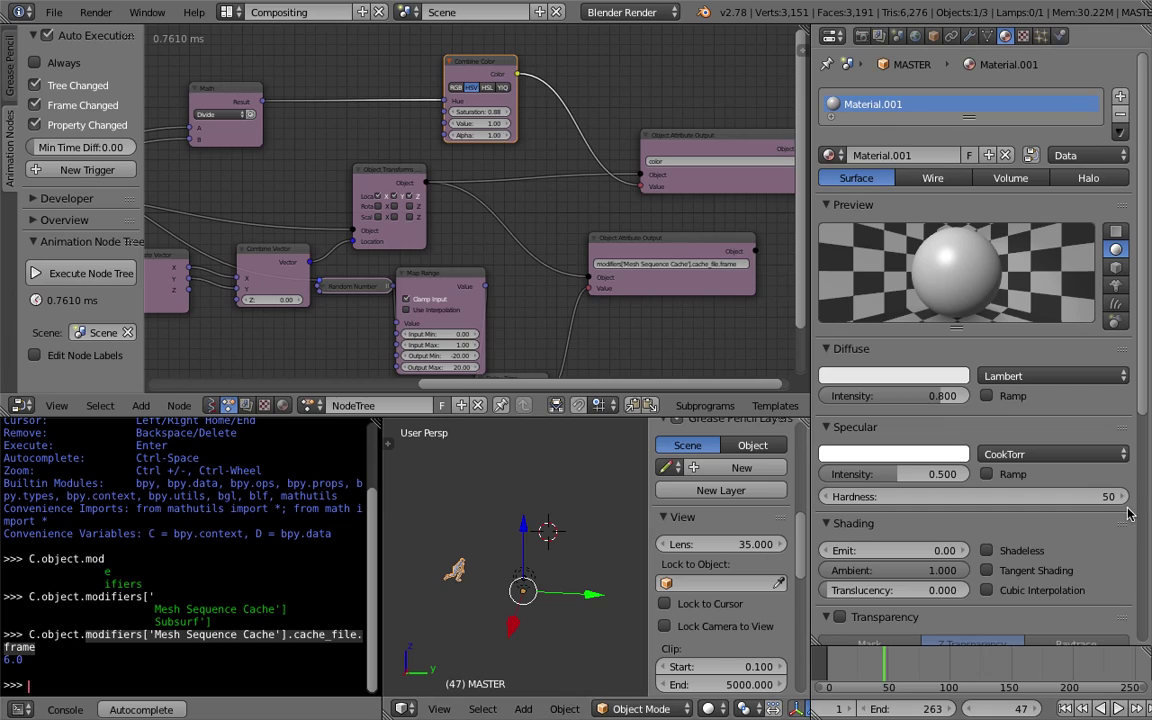
{"action": "scroll", "coordinate": [1022, 570], "scroll_direction": "down", "scroll_amount": 8}
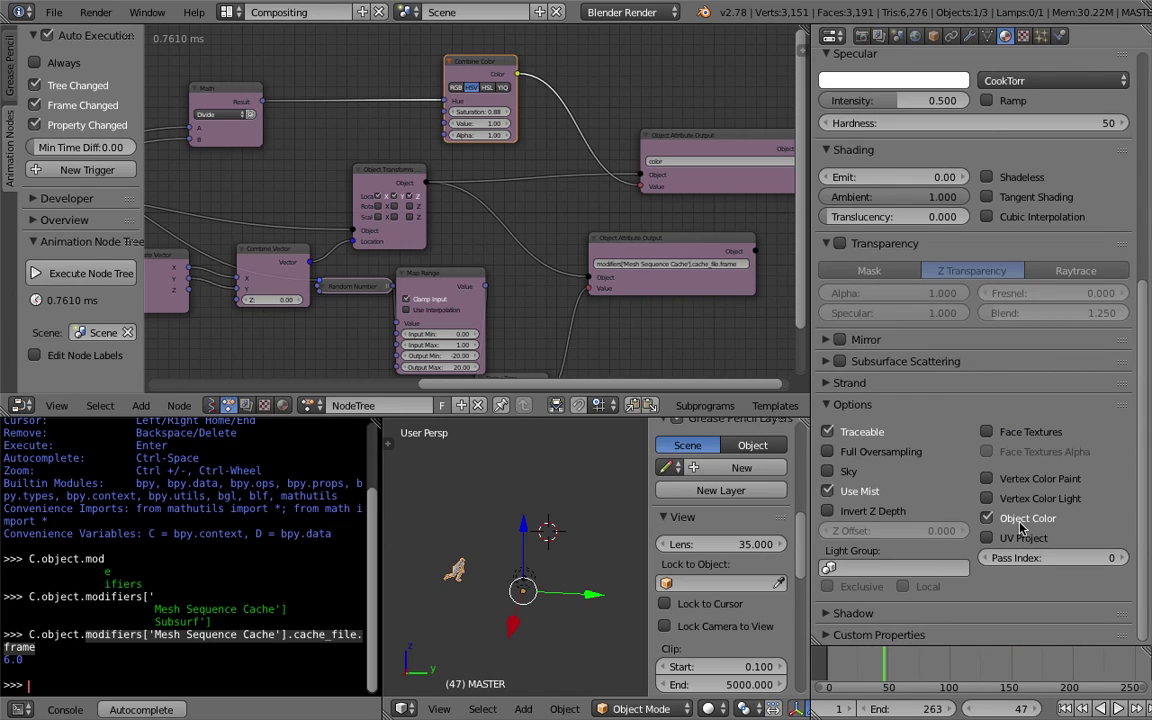
{"action": "scroll", "coordinate": [880, 100], "scroll_direction": "up", "scroll_amount": 3}
{"action": "left_click", "coordinate": [932, 37]}
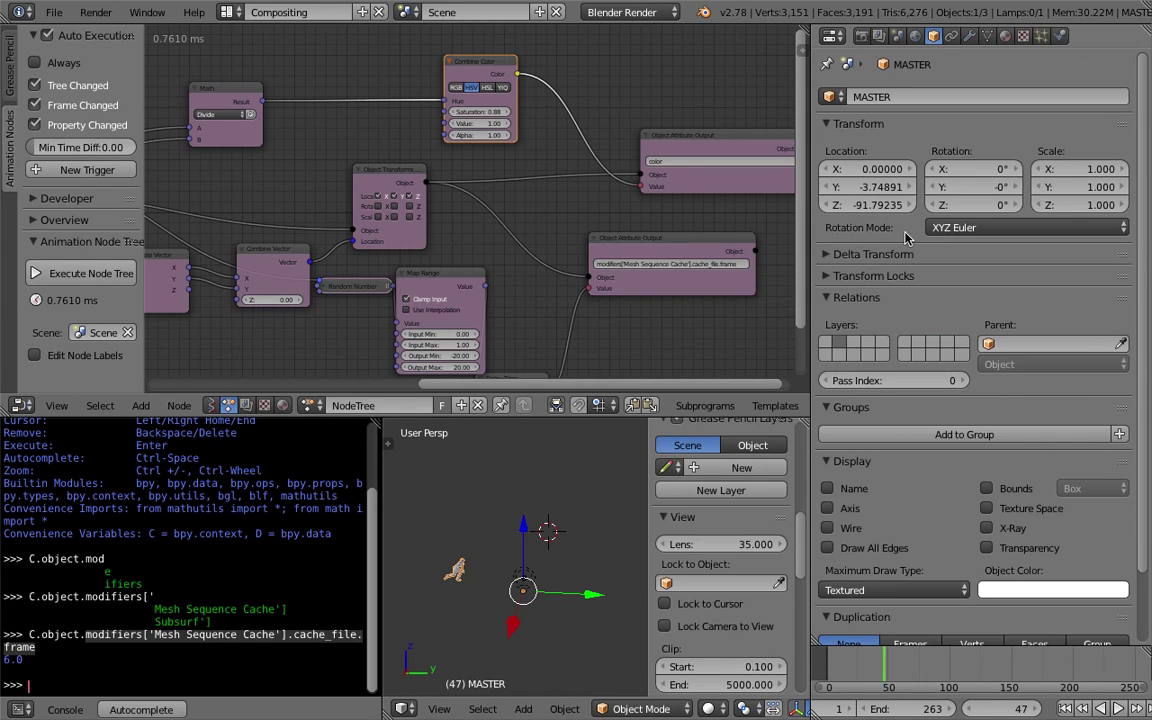
{"action": "scroll", "coordinate": [918, 80], "scroll_direction": "down", "scroll_amount": 2}
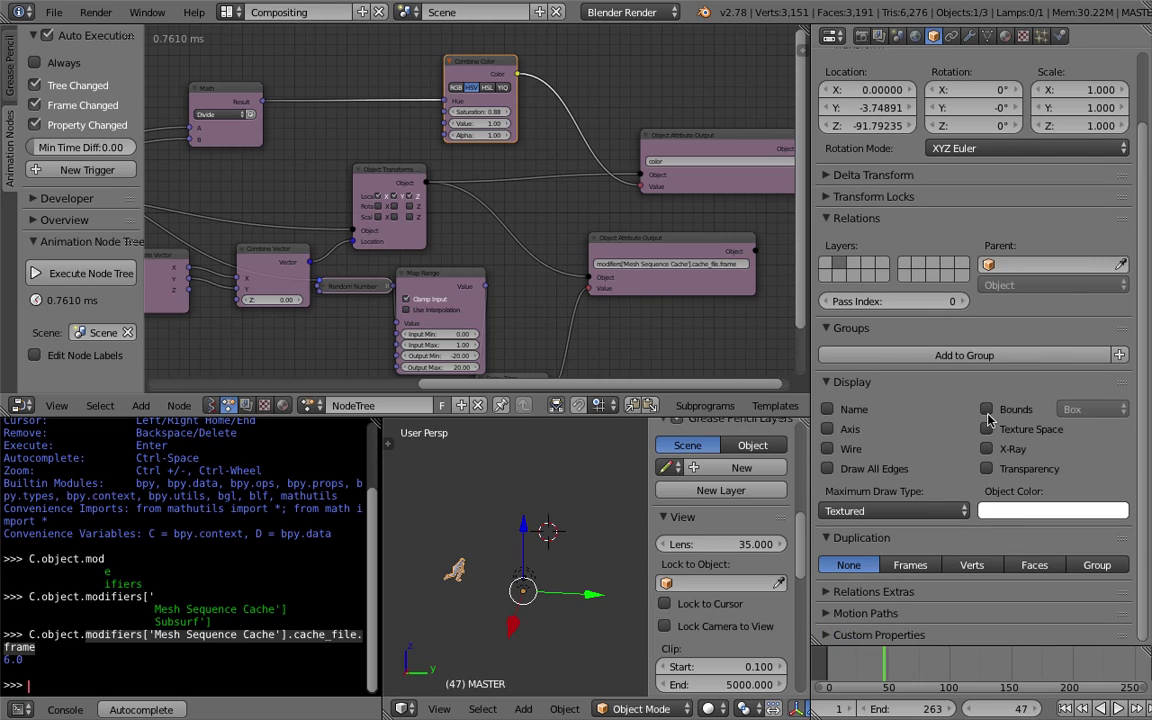
{"action": "scroll", "coordinate": [485, 560], "scroll_direction": "up", "scroll_amount": 1}
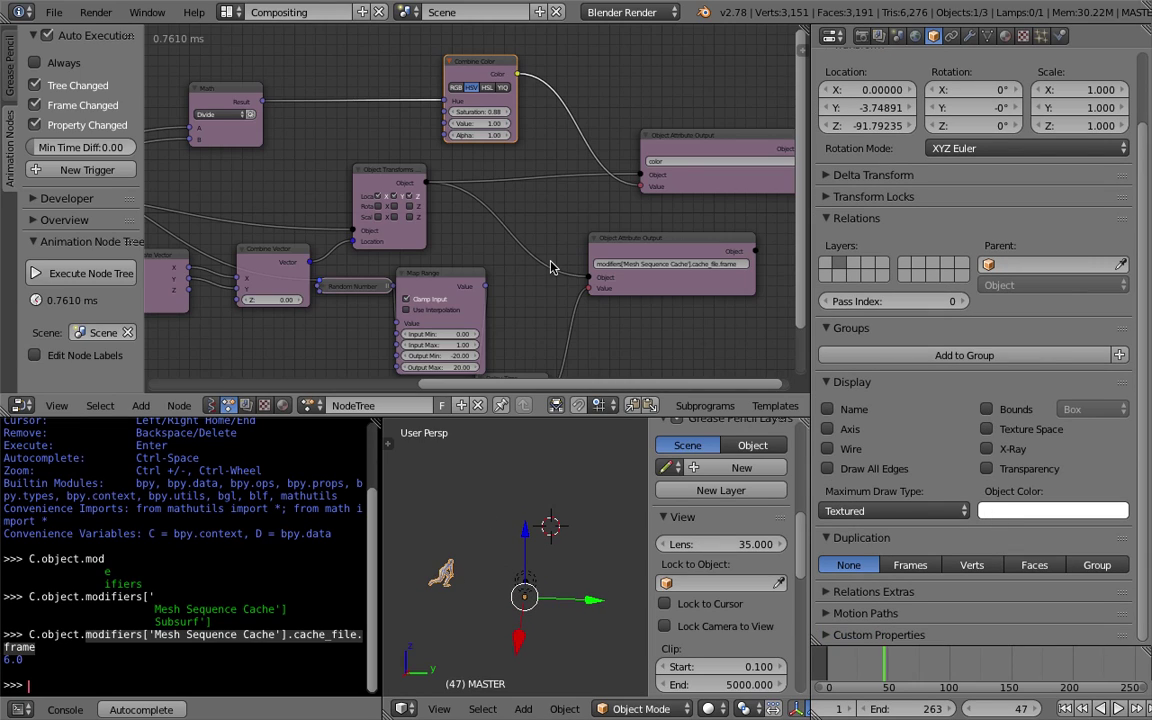
Show the first layer, select two dancer copies in turn to compare their object colours, and save the scene.
{"action": "middle_click_drag", "start_coordinate": [542, 230], "coordinate": [483, 240]}
{"action": "left_click", "coordinate": [510, 508]}
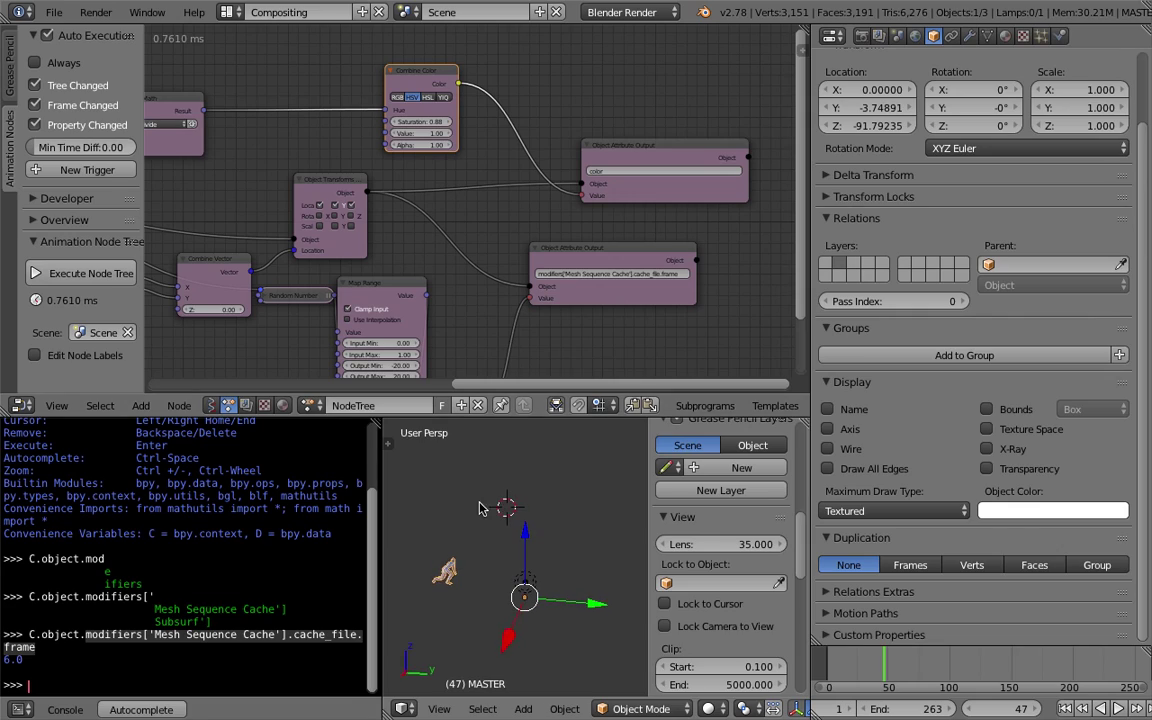
{"action": "key", "text": "1"}
{"action": "right_click", "coordinate": [501, 543]}
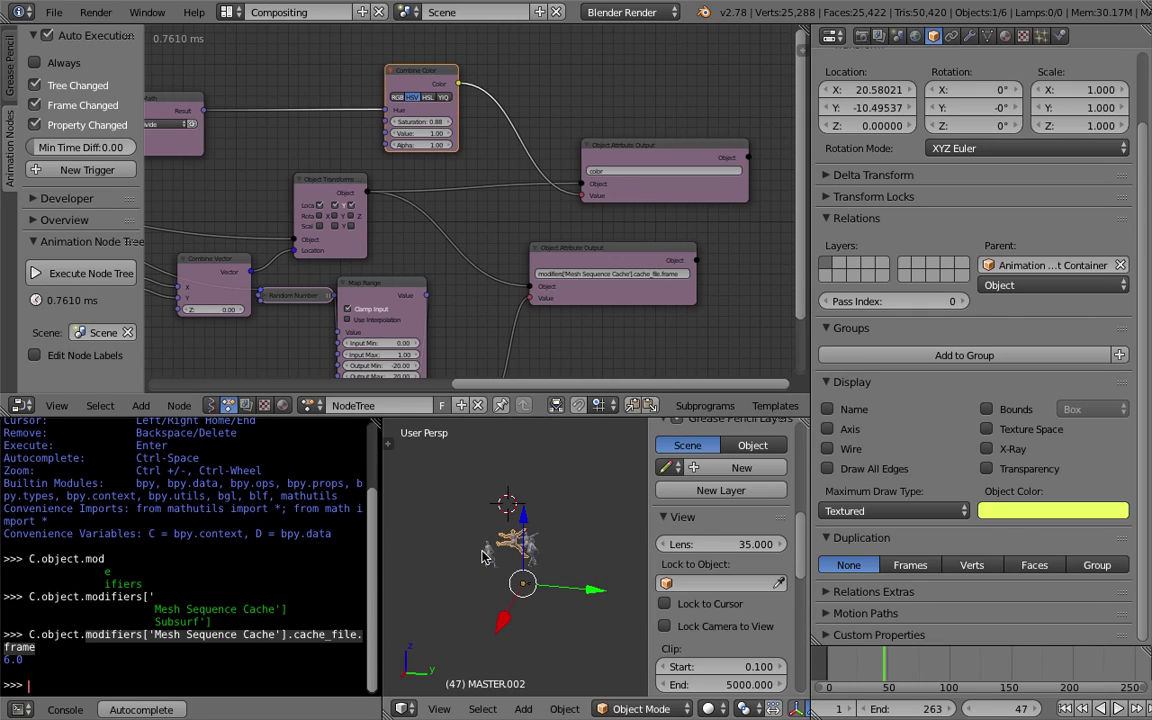
{"action": "right_click", "coordinate": [535, 557]}
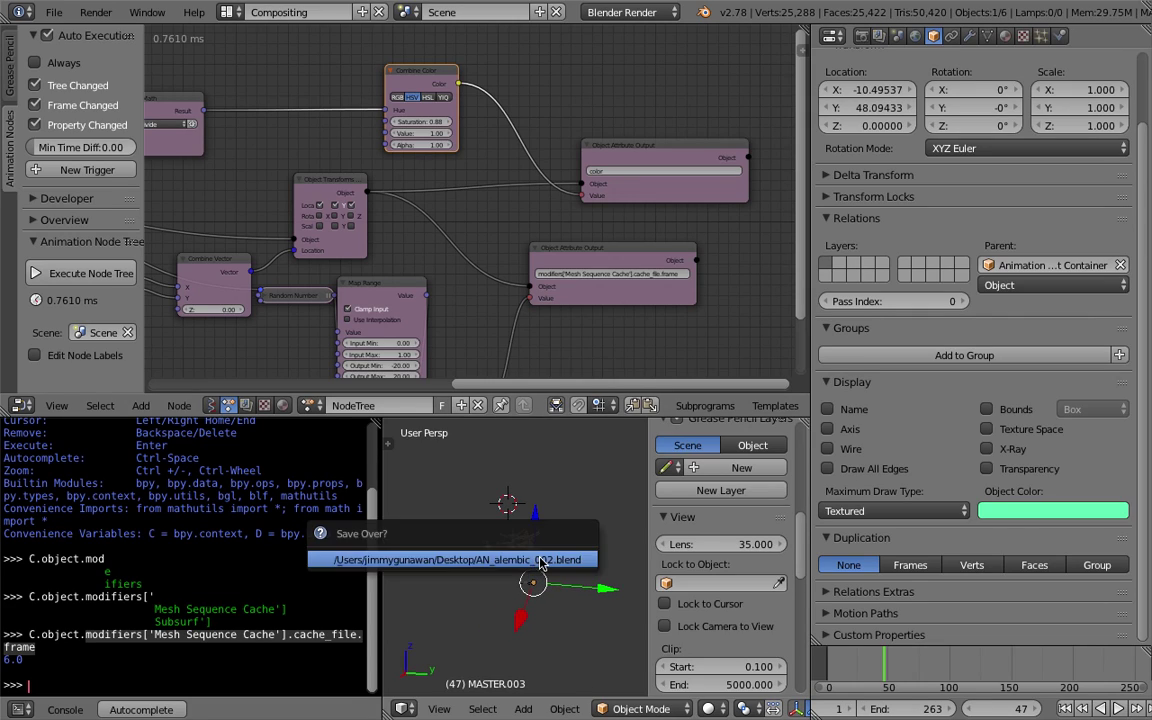
{"action": "left_click", "coordinate": [540, 560]}
{"action": "scroll", "coordinate": [535, 560], "scroll_direction": "up", "scroll_amount": 4}
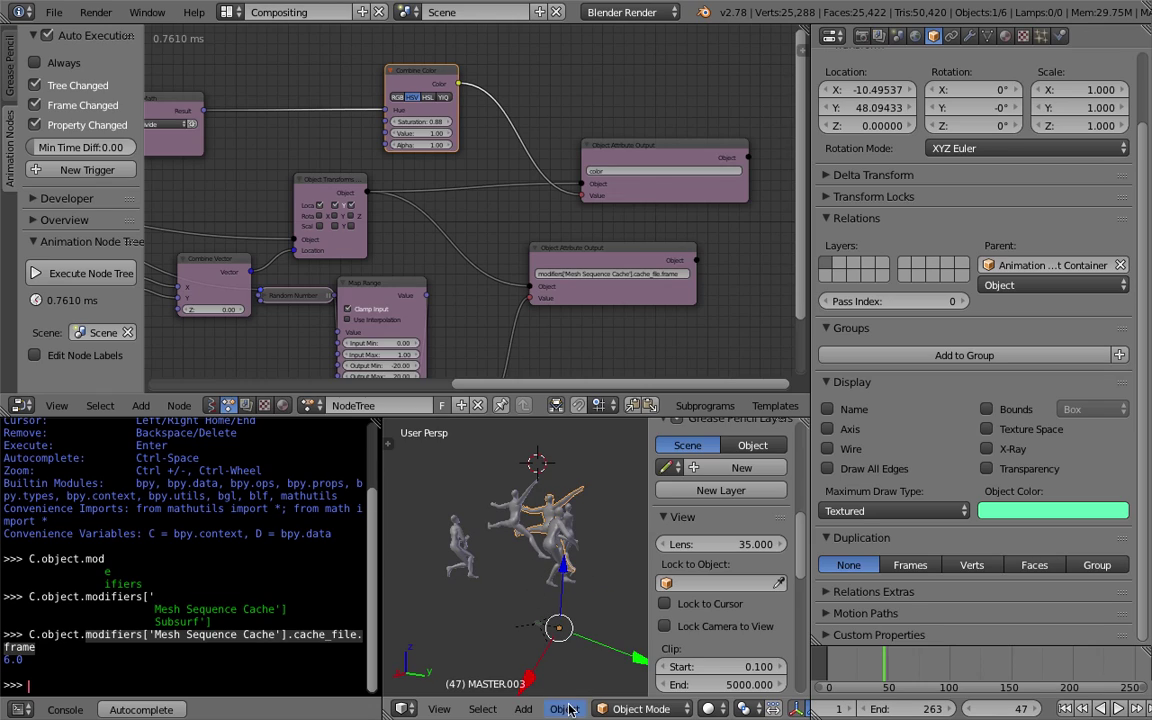
Compare viewport shading modes on the dancers, leave the 3D view in Texture shading, and widen it over the Python console.
{"action": "left_click", "coordinate": [708, 709]}
{"action": "left_click", "coordinate": [700, 580]}
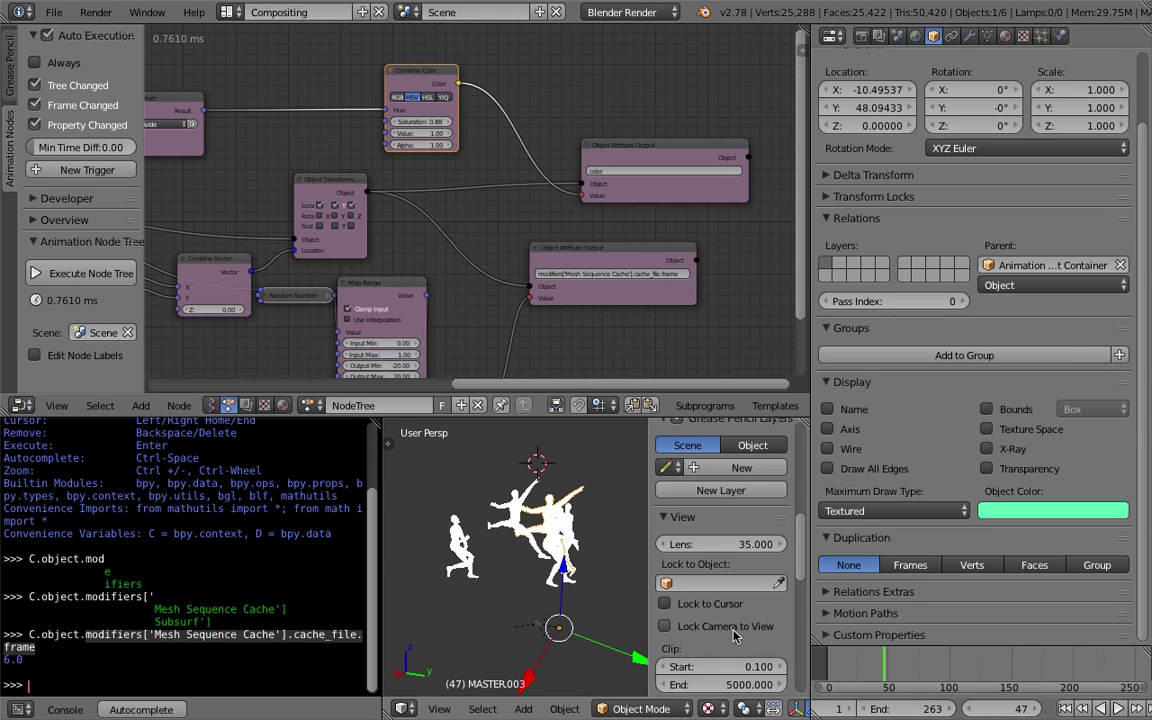
{"action": "left_click", "coordinate": [709, 701]}
{"action": "left_click", "coordinate": [663, 549]}
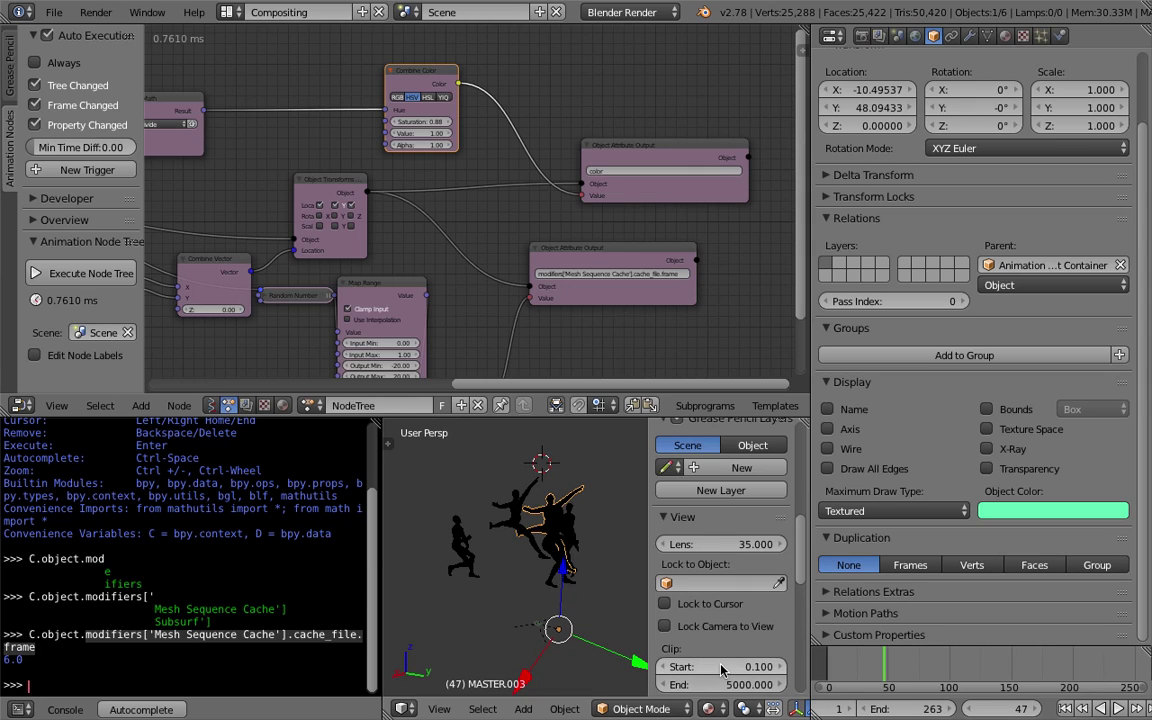
{"action": "left_click", "coordinate": [715, 708]}
{"action": "left_click", "coordinate": [735, 645]}
{"action": "left_click", "coordinate": [722, 708]}
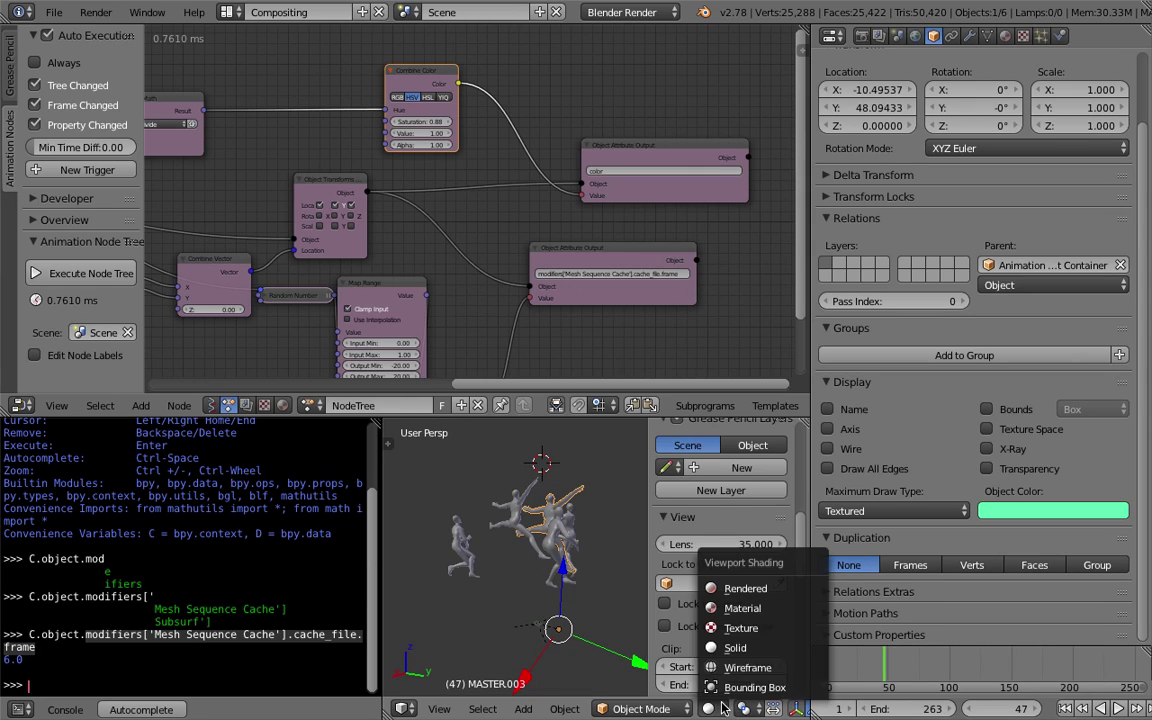
{"action": "left_click", "coordinate": [738, 628]}
{"action": "middle_click_drag", "start_coordinate": [556, 588], "coordinate": [478, 597]}
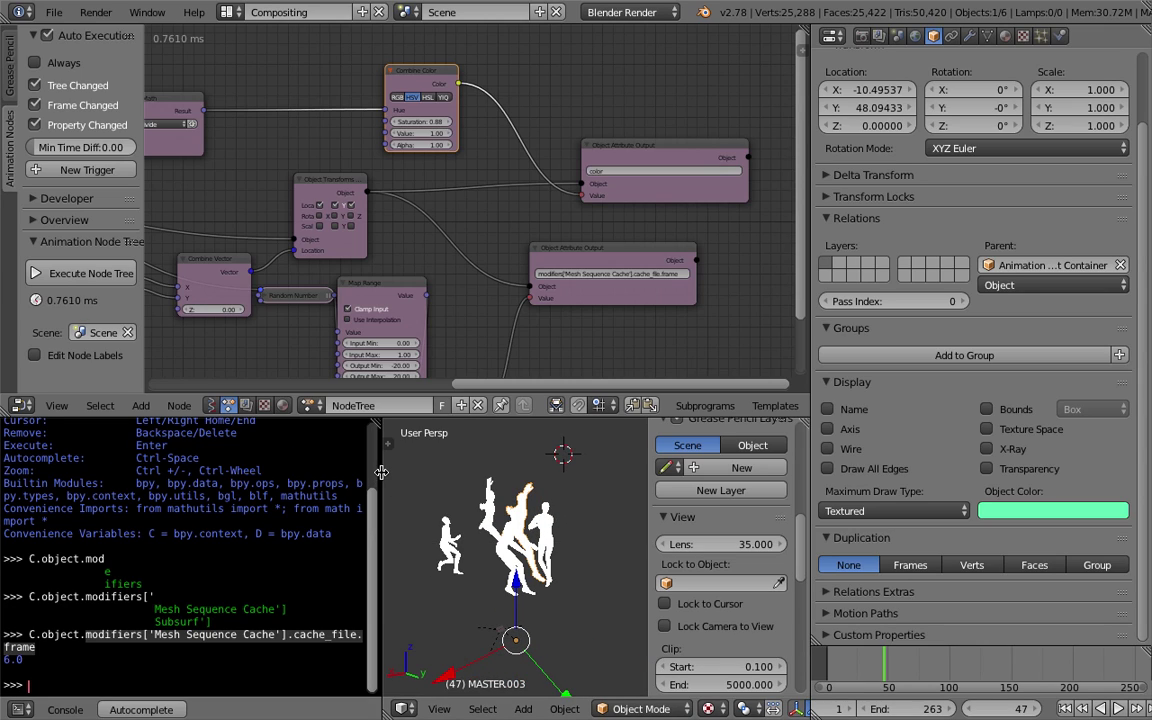
{"action": "left_click_drag", "start_coordinate": [376, 473], "coordinate": [214, 473]}
{"action": "middle_click_drag", "start_coordinate": [428, 543], "coordinate": [460, 507]}
Add a mesh cube to the scene and move it close beside the group of dancers.
{"action": "key", "text": "shift+a"}
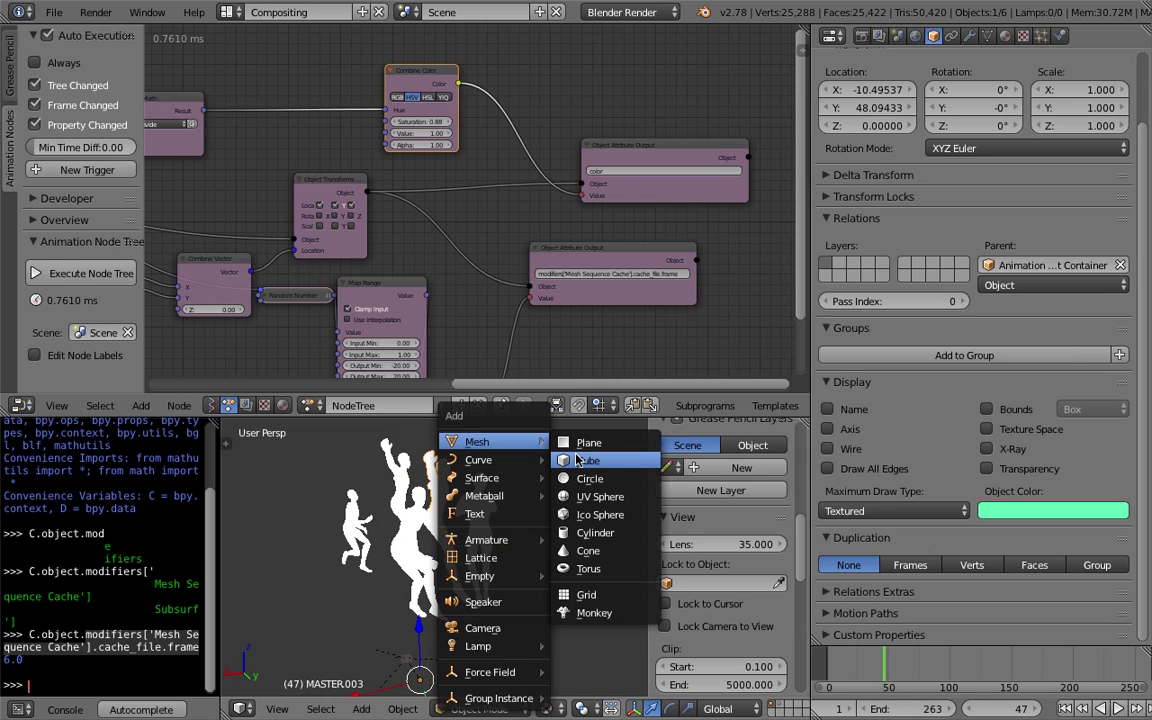
{"action": "left_click", "coordinate": [555, 462]}
{"action": "scroll", "coordinate": [462, 496], "scroll_direction": "down", "scroll_amount": 4}
{"action": "key", "text": "g"}
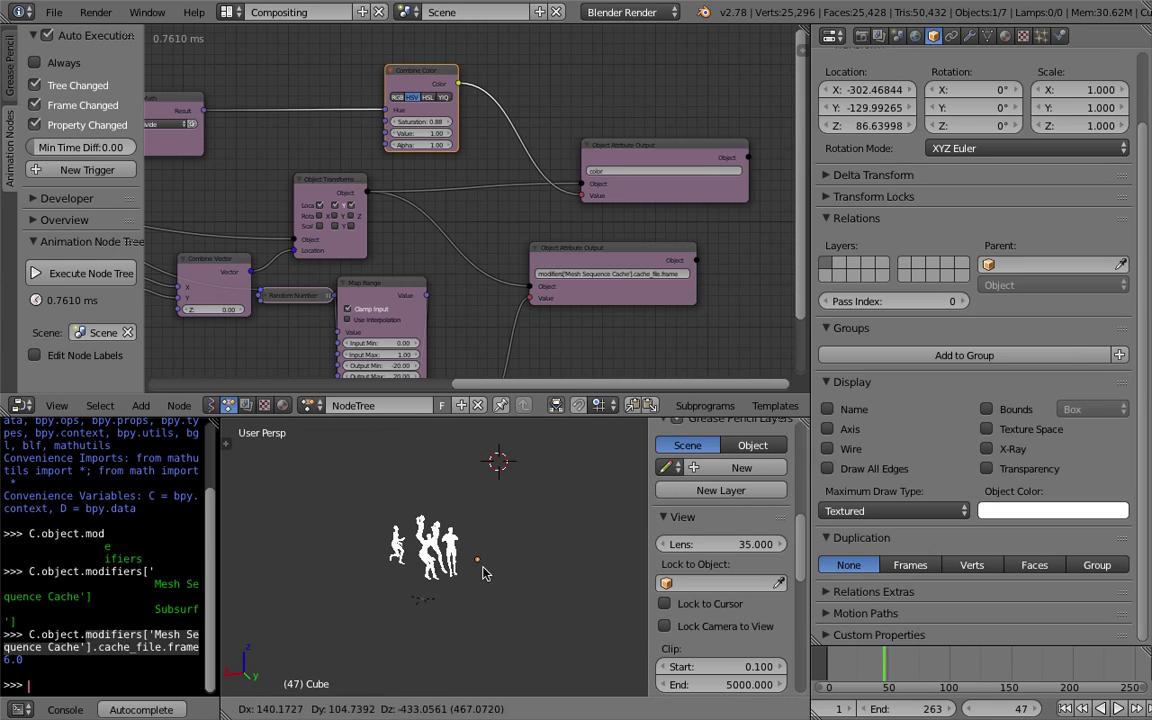
{"action": "left_click", "coordinate": [485, 570]}
Scale the cube up uniformly to about 37.85.
{"action": "key", "text": "s"}
{"action": "left_click", "coordinate": [552, 615]}
{"action": "key", "text": "s"}
{"action": "left_click", "coordinate": [650, 660]}
{"action": "key", "text": "s"}
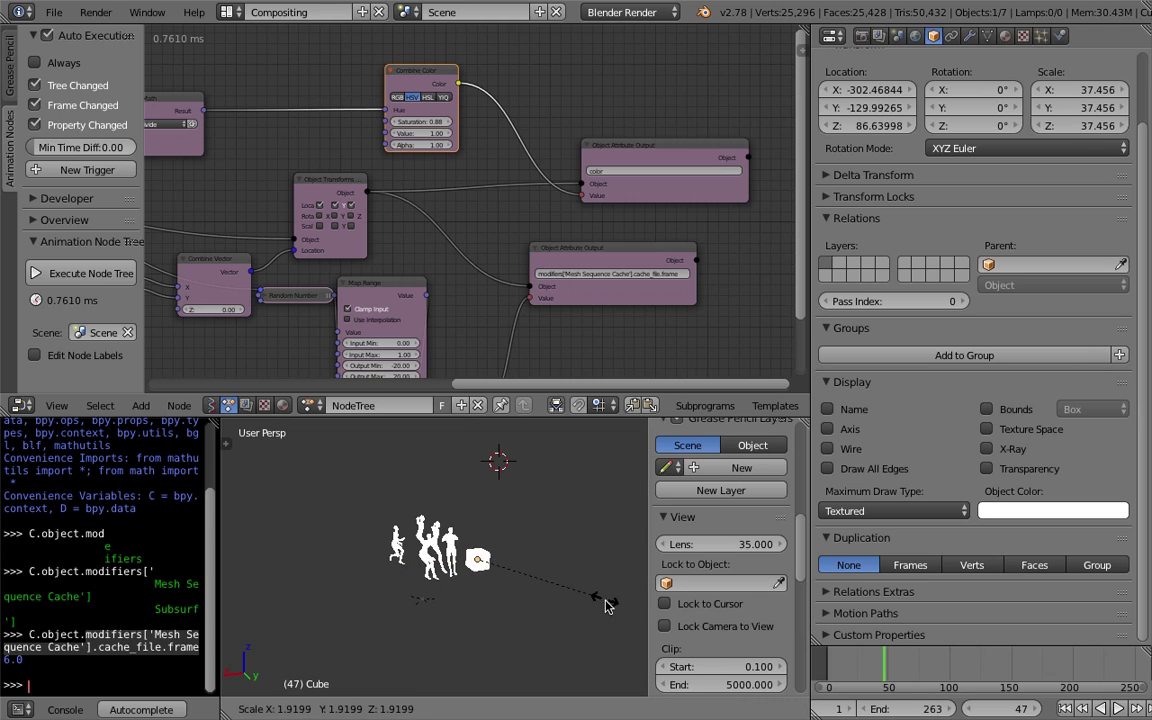
{"action": "left_click", "coordinate": [608, 604]}
{"action": "scroll", "coordinate": [533, 528], "scroll_direction": "up", "scroll_amount": 2}
Assign Material.001 to the cube, disable the material's Shadeless option, and check its Object Color option.
{"action": "left_click", "coordinate": [1008, 36]}
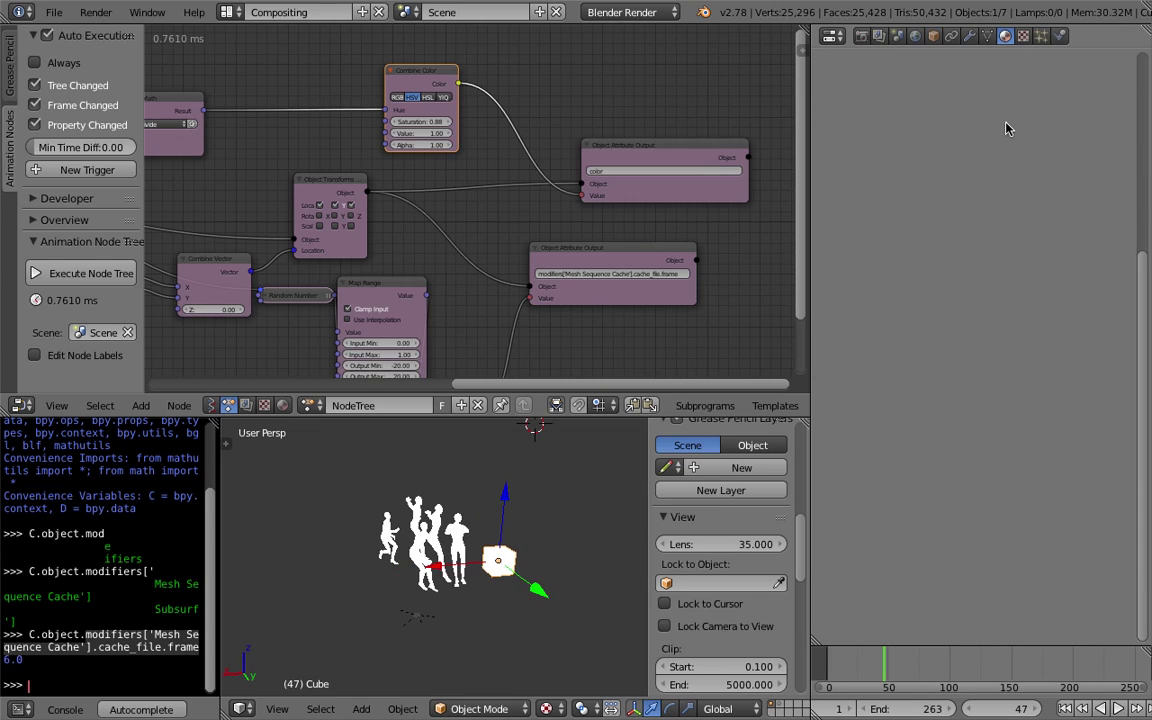
{"action": "left_click", "coordinate": [829, 155]}
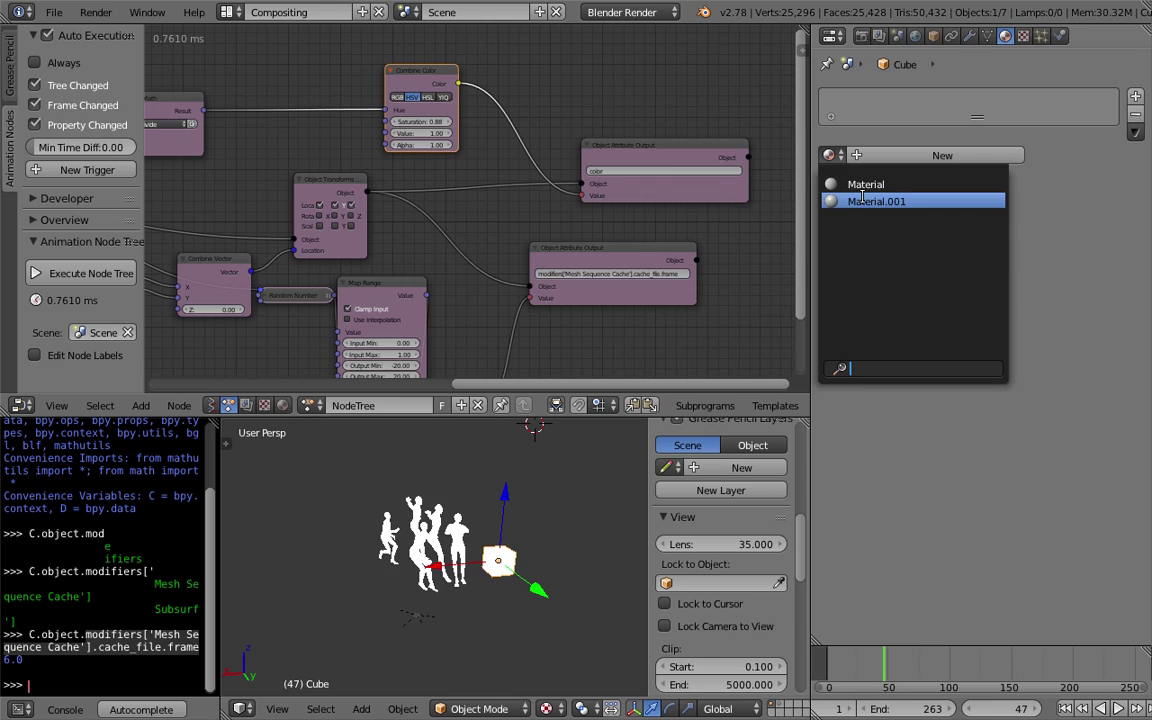
{"action": "left_click", "coordinate": [870, 196]}
{"action": "left_click", "coordinate": [987, 550]}
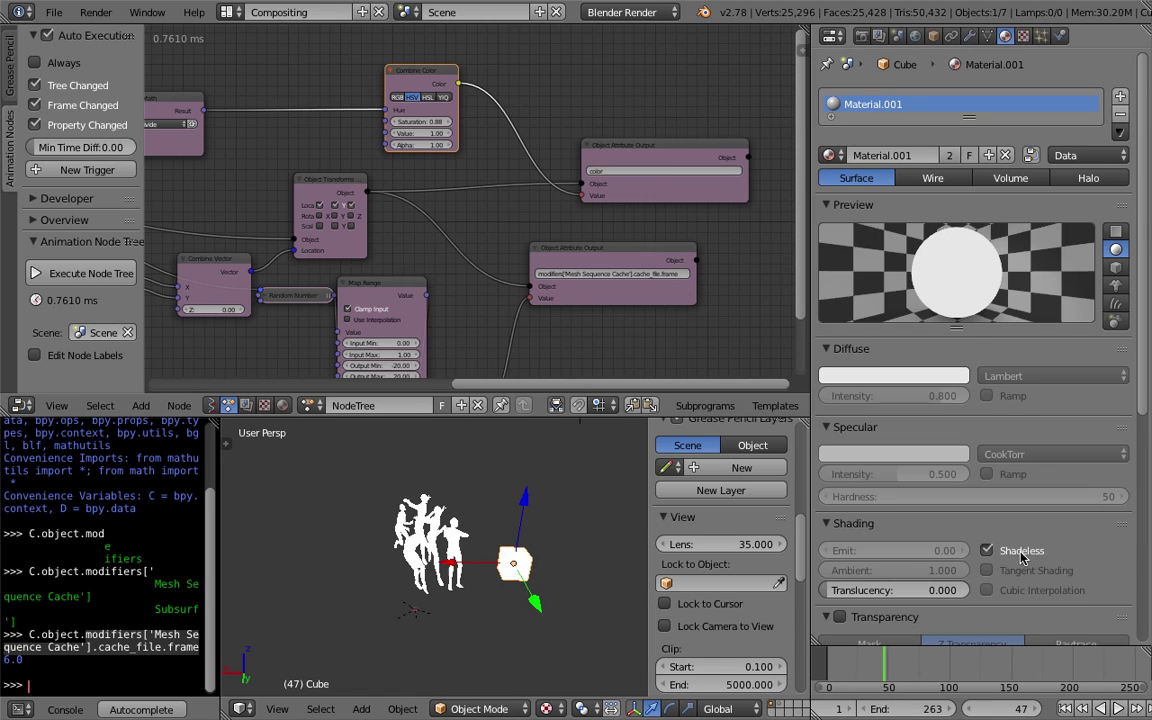
{"action": "left_click", "coordinate": [987, 550]}
{"action": "scroll", "coordinate": [1145, 463], "scroll_direction": "down", "scroll_amount": 8}
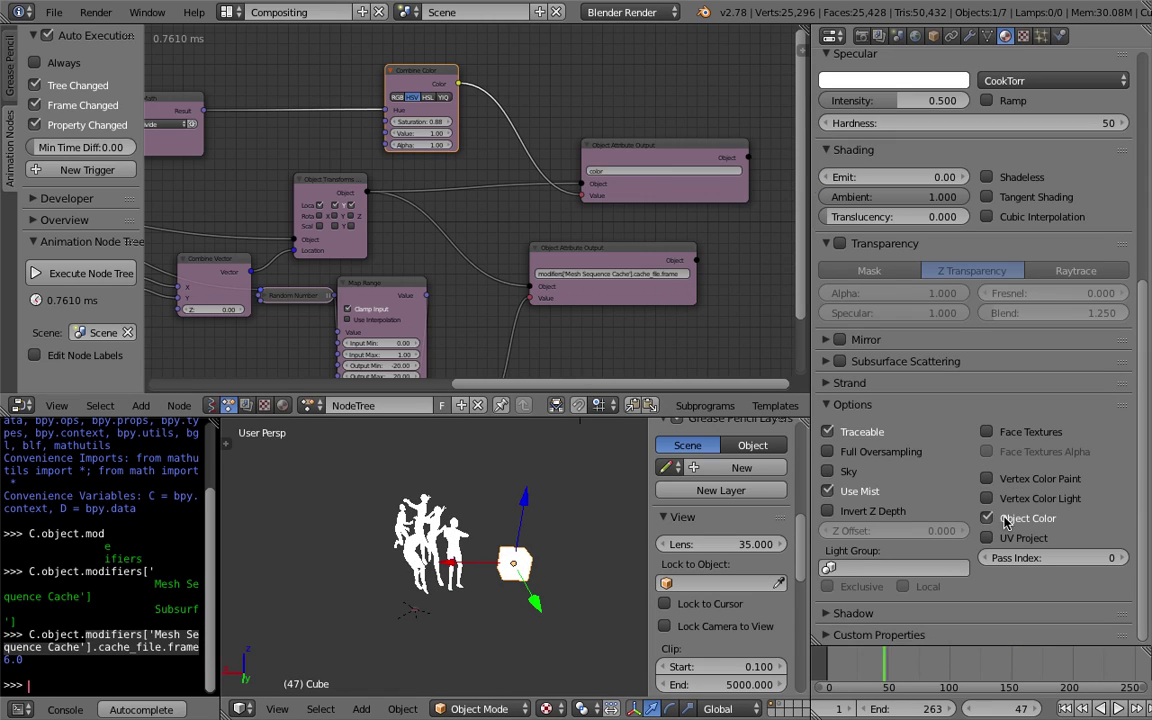
Set the cube's object color to a pinkish red.
{"action": "left_click", "coordinate": [933, 36]}
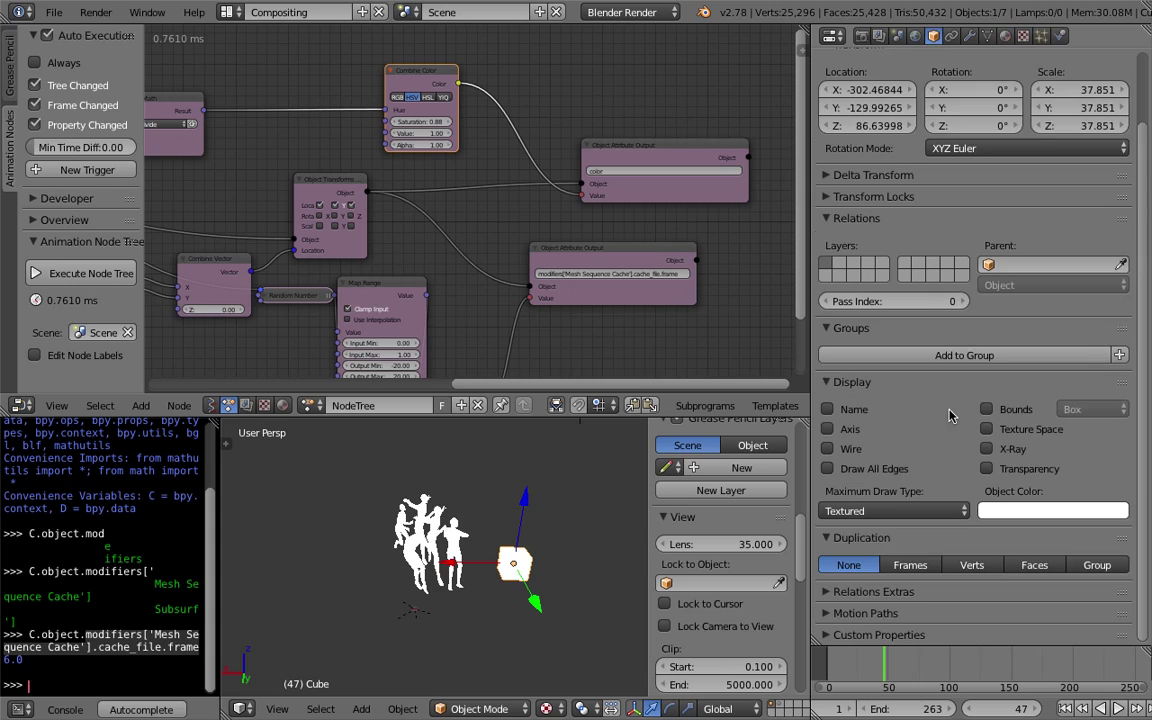
{"action": "left_click", "coordinate": [1015, 510]}
{"action": "left_click_drag", "start_coordinate": [1030, 360], "coordinate": [1000, 352]}
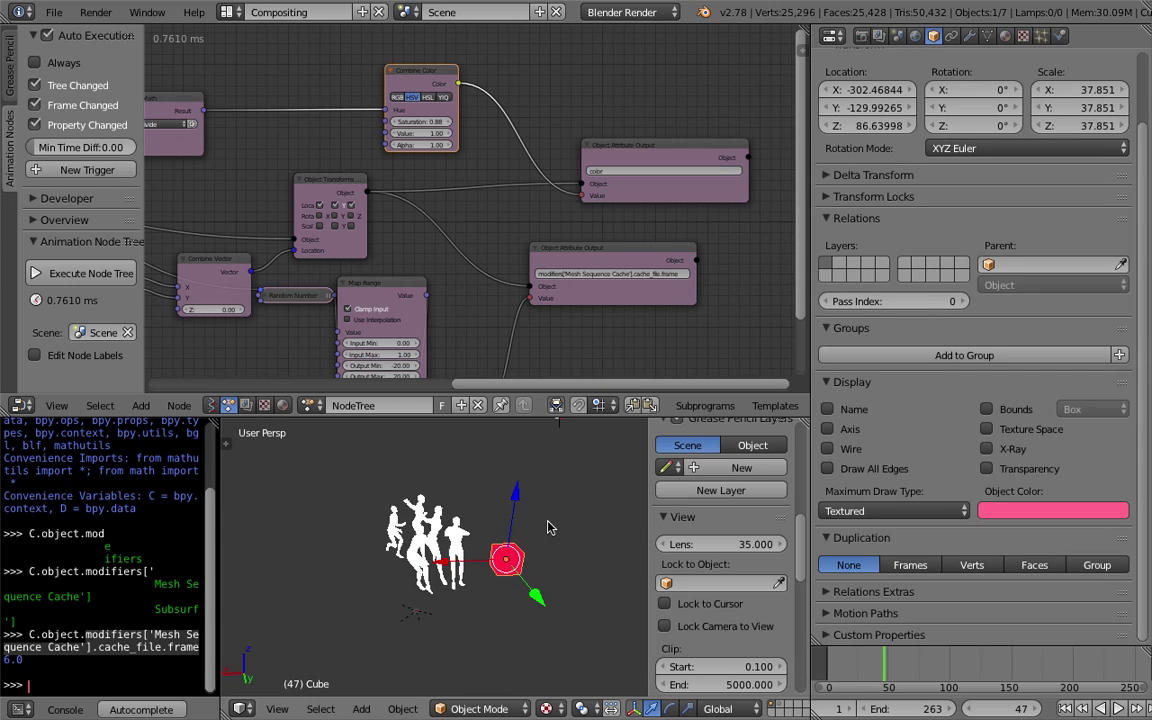
Select the MASTER.002 and MASTER.001 copies to check their object colors and material slots, and save the scene.
{"action": "right_click", "coordinate": [412, 492]}
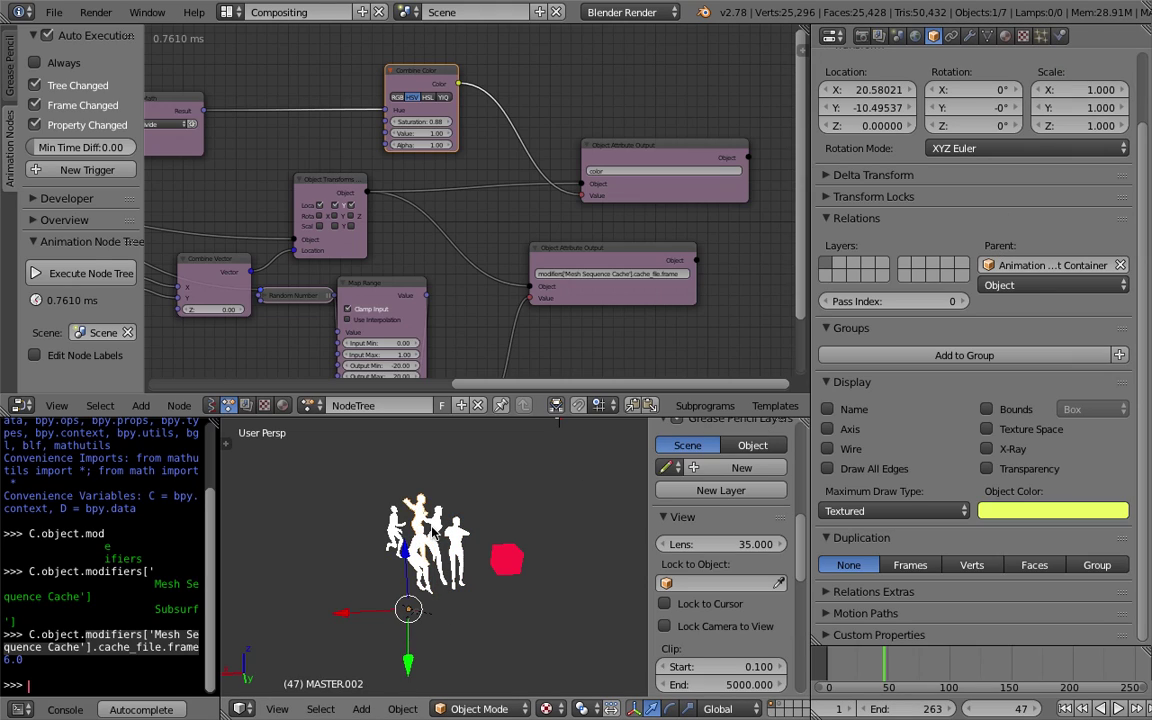
{"action": "key", "text": "ctrl+s"}
{"action": "left_click", "coordinate": [469, 540]}
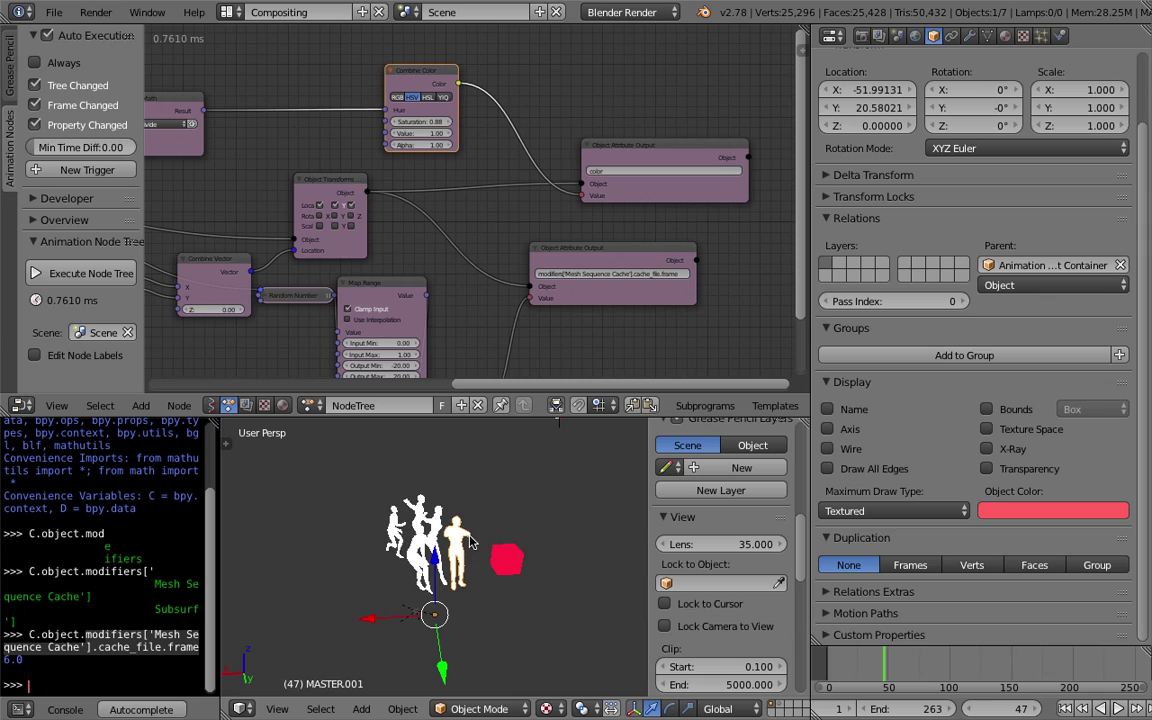
{"action": "left_click", "coordinate": [1006, 37]}
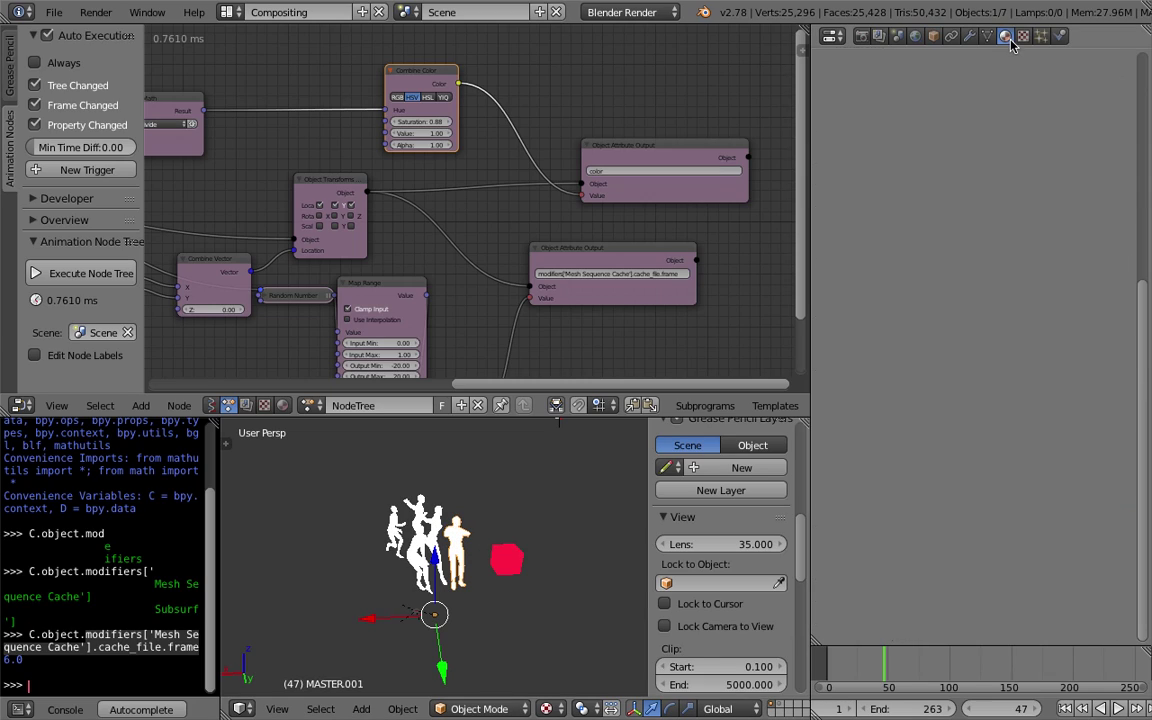
{"action": "scroll", "coordinate": [958, 333], "scroll_direction": "up", "scroll_amount": 10}
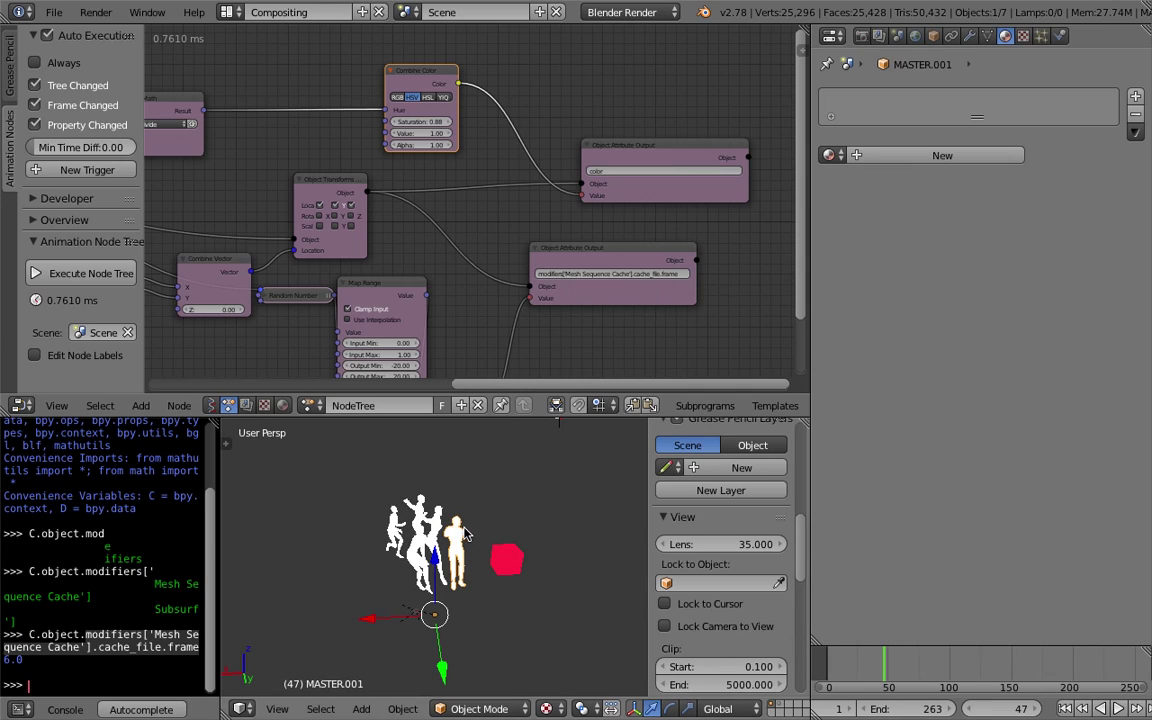
{"action": "scroll", "coordinate": [447, 537], "scroll_direction": "up", "scroll_amount": 3}
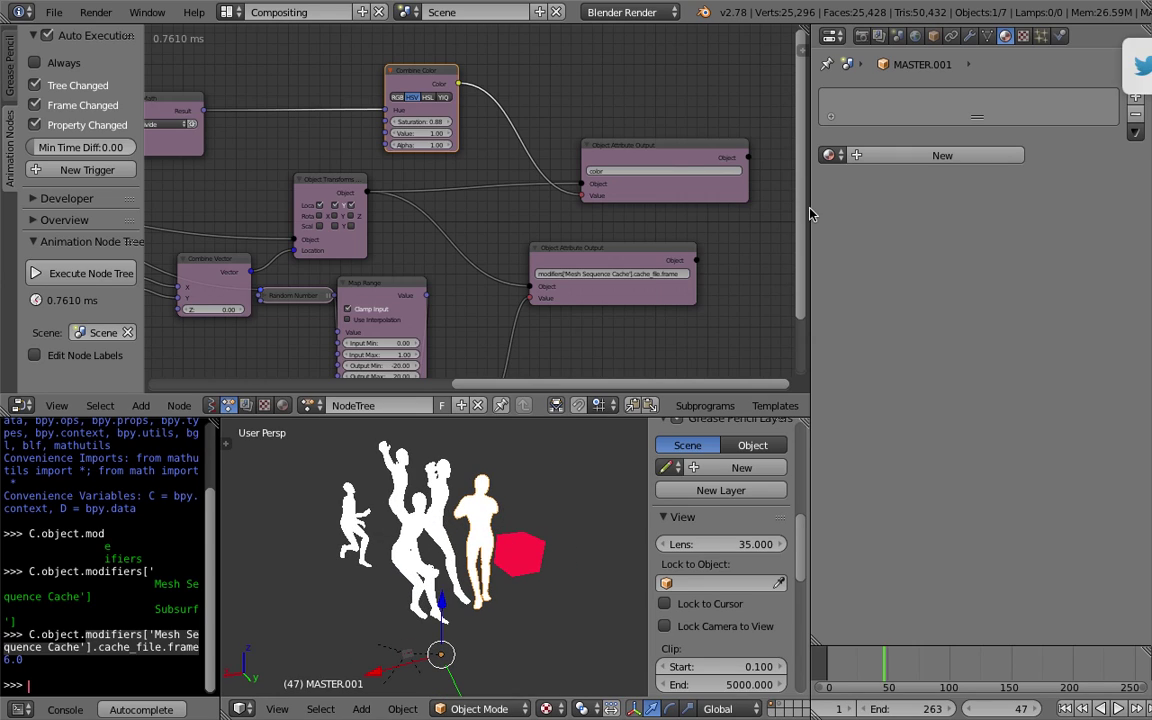
Assign Material.001 to all five dancer copies, MASTER.001 through MASTER.005.
{"action": "left_click", "coordinate": [829, 155]}
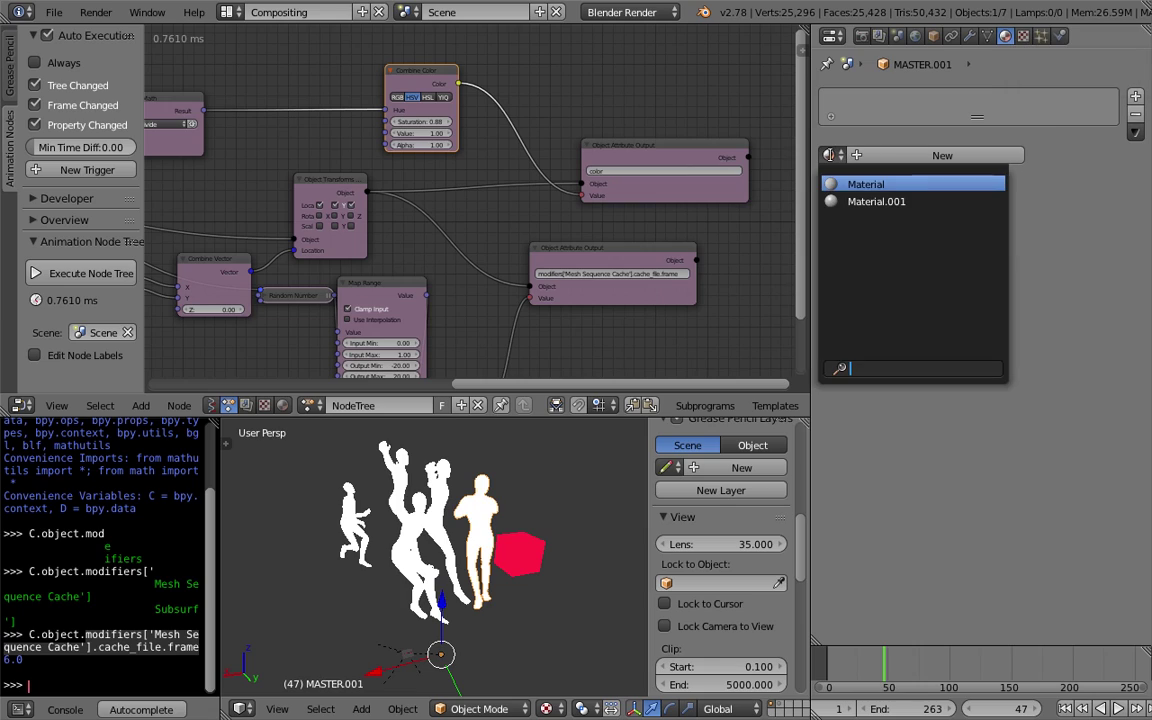
{"action": "left_click", "coordinate": [870, 201]}
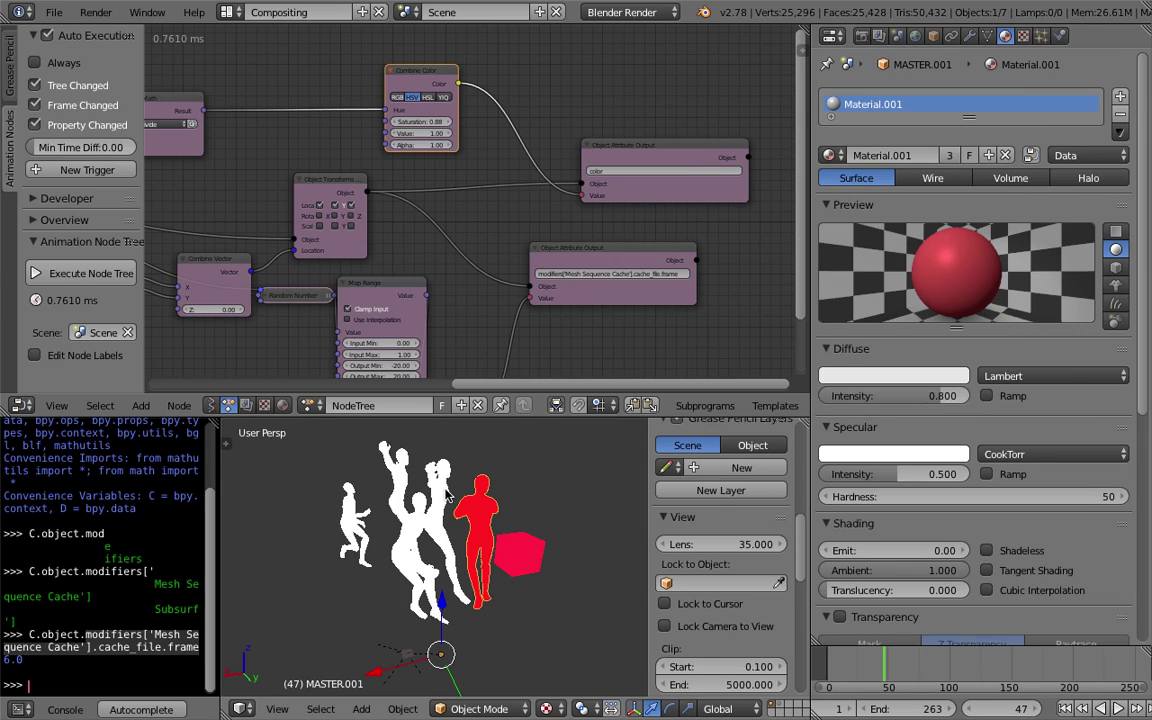
{"action": "left_click", "coordinate": [829, 155]}
{"action": "left_click", "coordinate": [845, 207]}
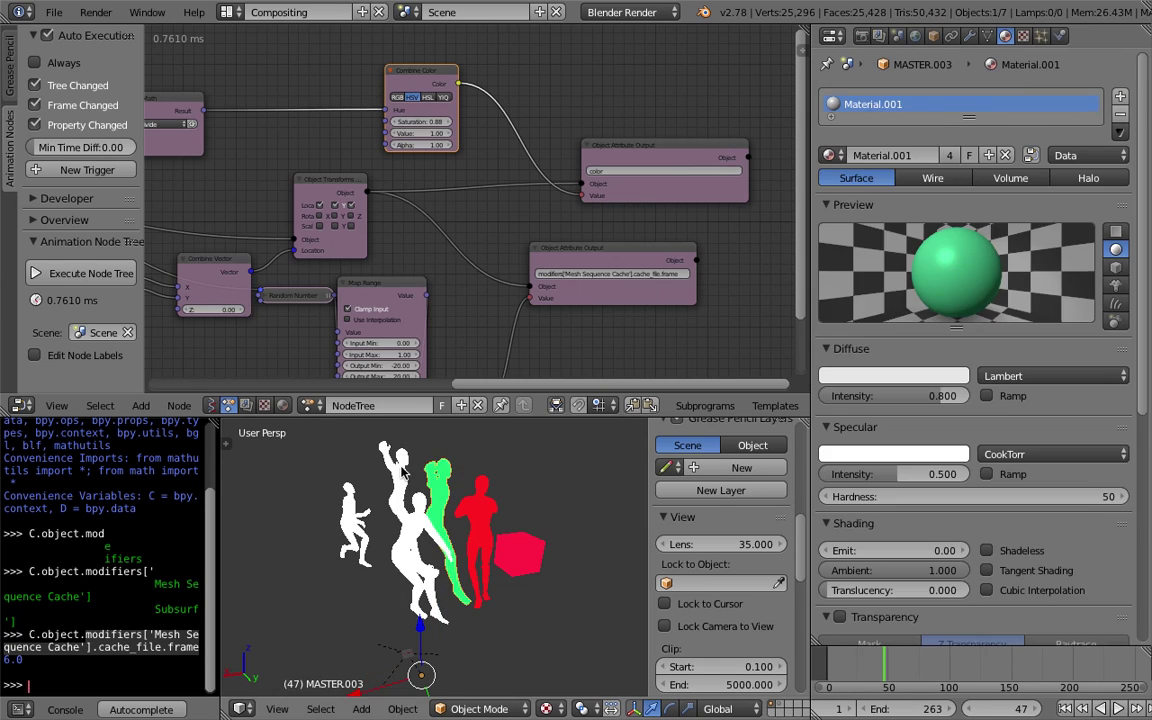
{"action": "left_click", "coordinate": [829, 155]}
{"action": "left_click", "coordinate": [848, 203]}
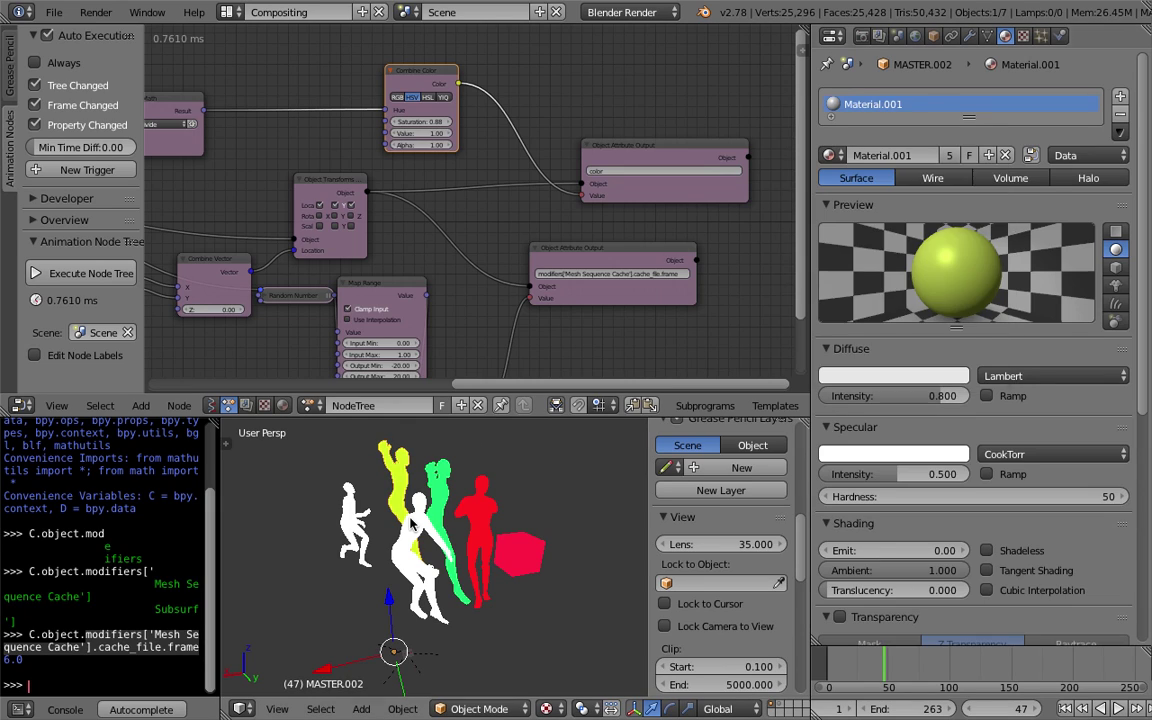
{"action": "left_click", "coordinate": [829, 155]}
{"action": "left_click", "coordinate": [848, 203]}
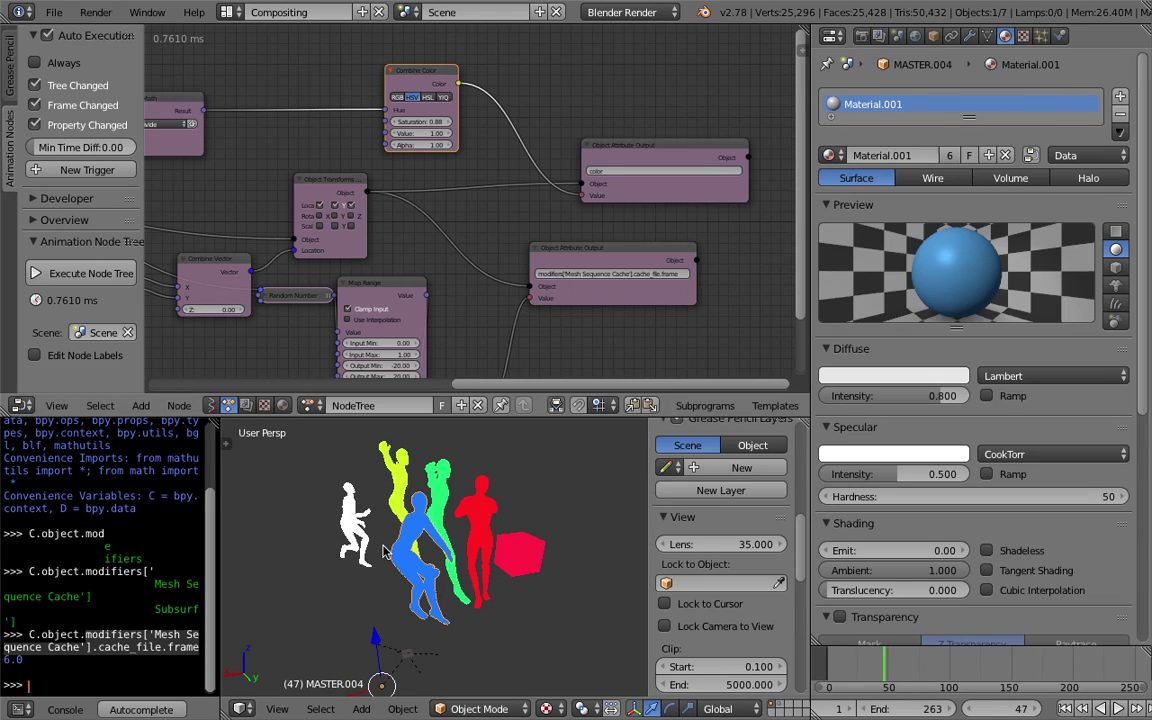
{"action": "left_click", "coordinate": [829, 155]}
{"action": "left_click", "coordinate": [848, 205]}
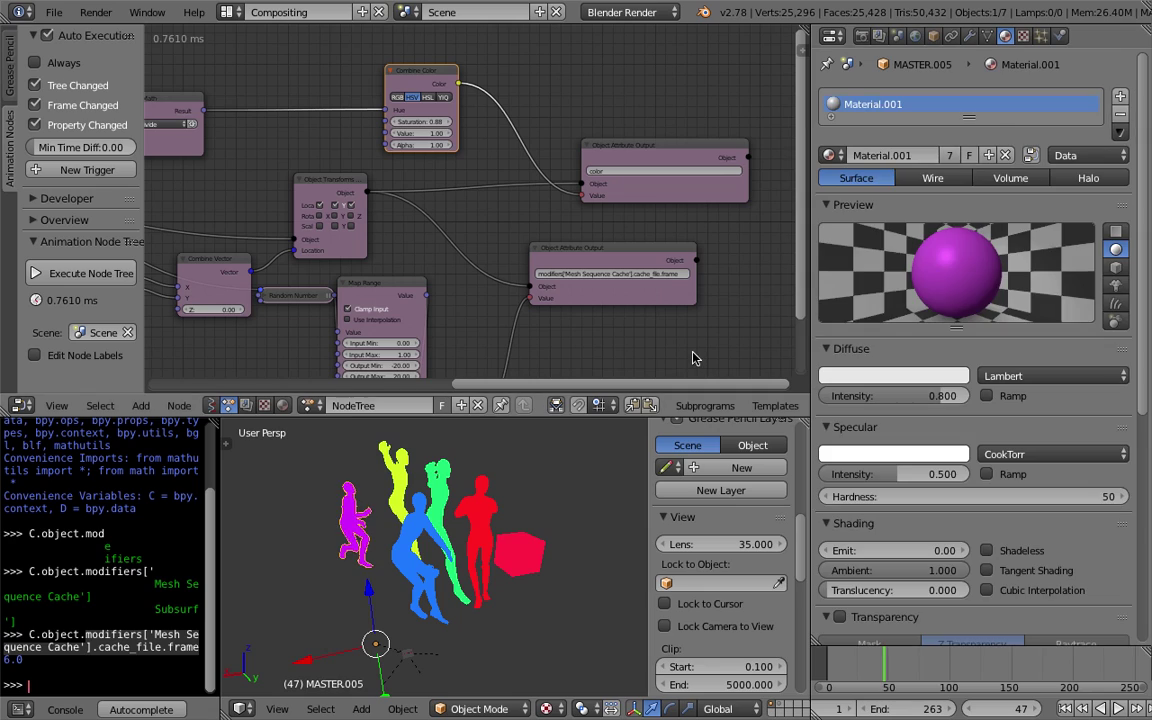
Delete the test cube and save the scene.
{"action": "middle_click_drag", "start_coordinate": [470, 520], "coordinate": [580, 507]}
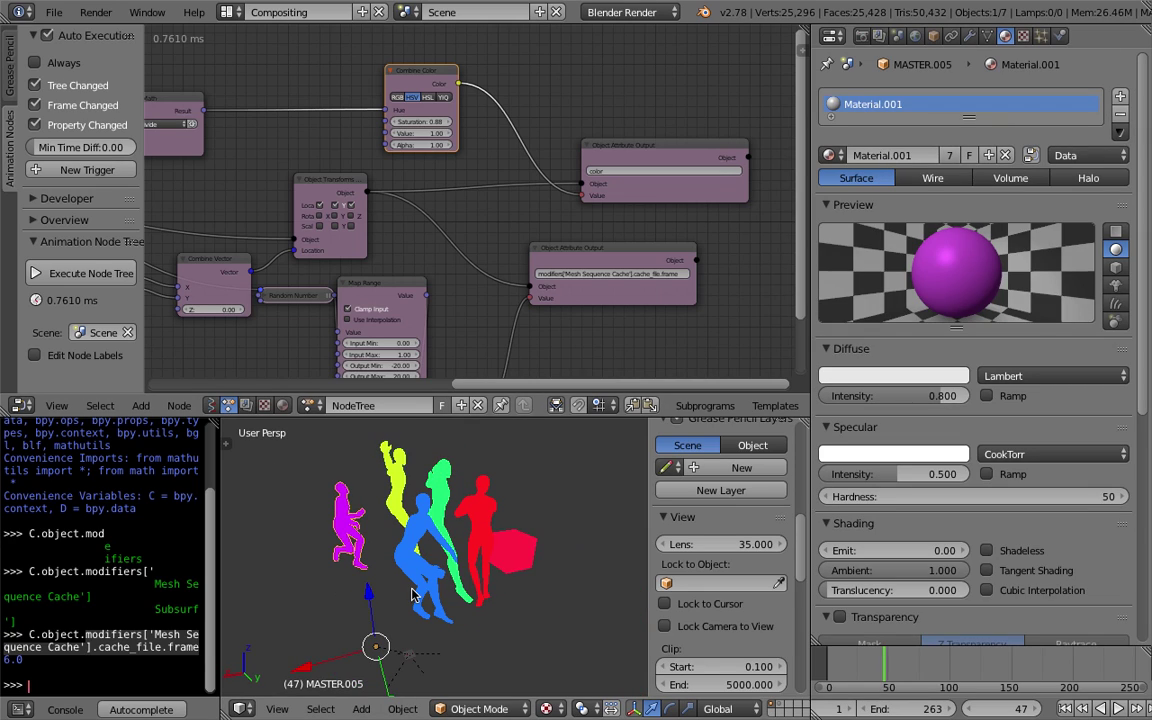
{"action": "key", "text": "2"}
{"action": "key", "text": "1"}
{"action": "middle_click_drag", "start_coordinate": [512, 528], "coordinate": [497, 526]}
{"action": "right_click", "coordinate": [522, 553]}
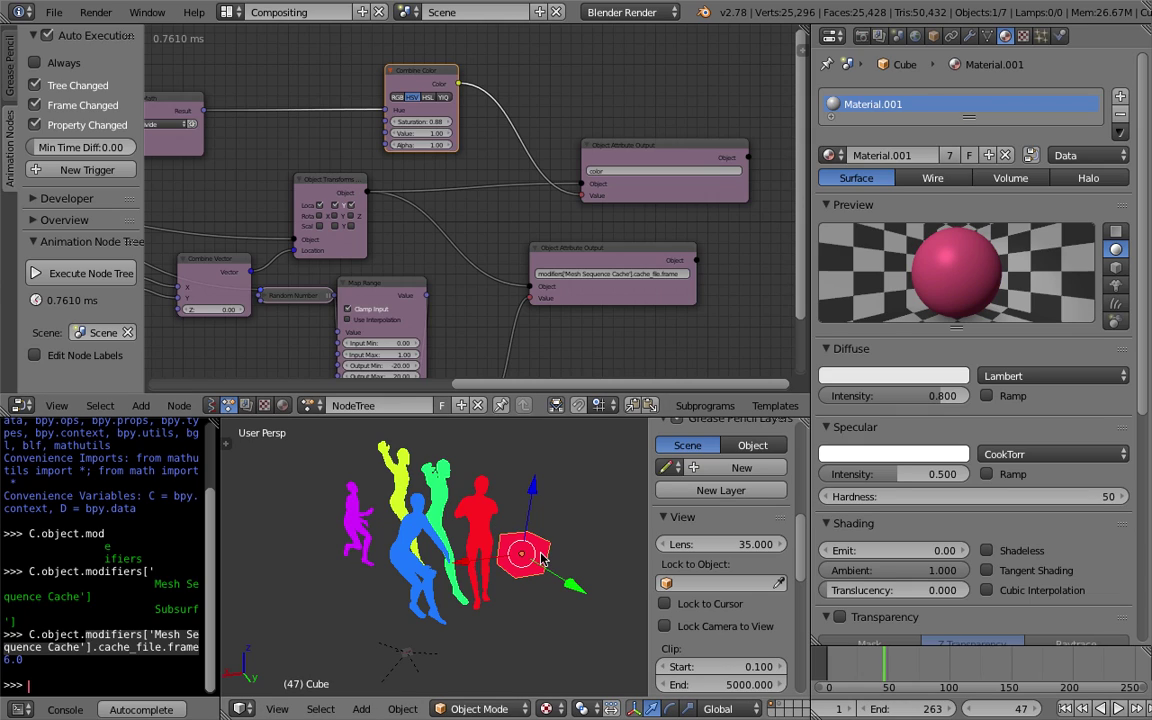
{"action": "key", "text": "Delete"}
{"action": "middle_click_drag", "start_coordinate": [431, 541], "coordinate": [446, 541]}
{"action": "key", "text": "ctrl+s"}
{"action": "left_click", "coordinate": [446, 541]}
Switch to the 3D View Full screen layout and play the dancers' animation.
{"action": "middle_click_drag", "start_coordinate": [540, 513], "coordinate": [546, 461]}
{"action": "left_click", "coordinate": [228, 12]}
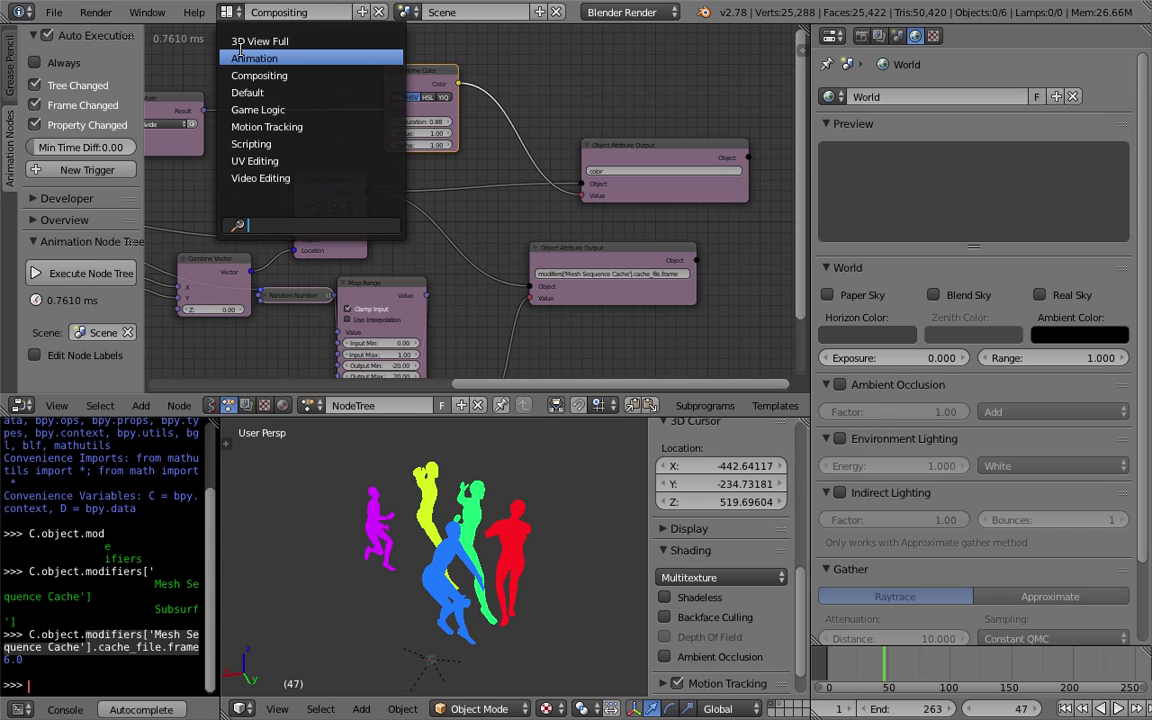
{"action": "left_click", "coordinate": [245, 41]}
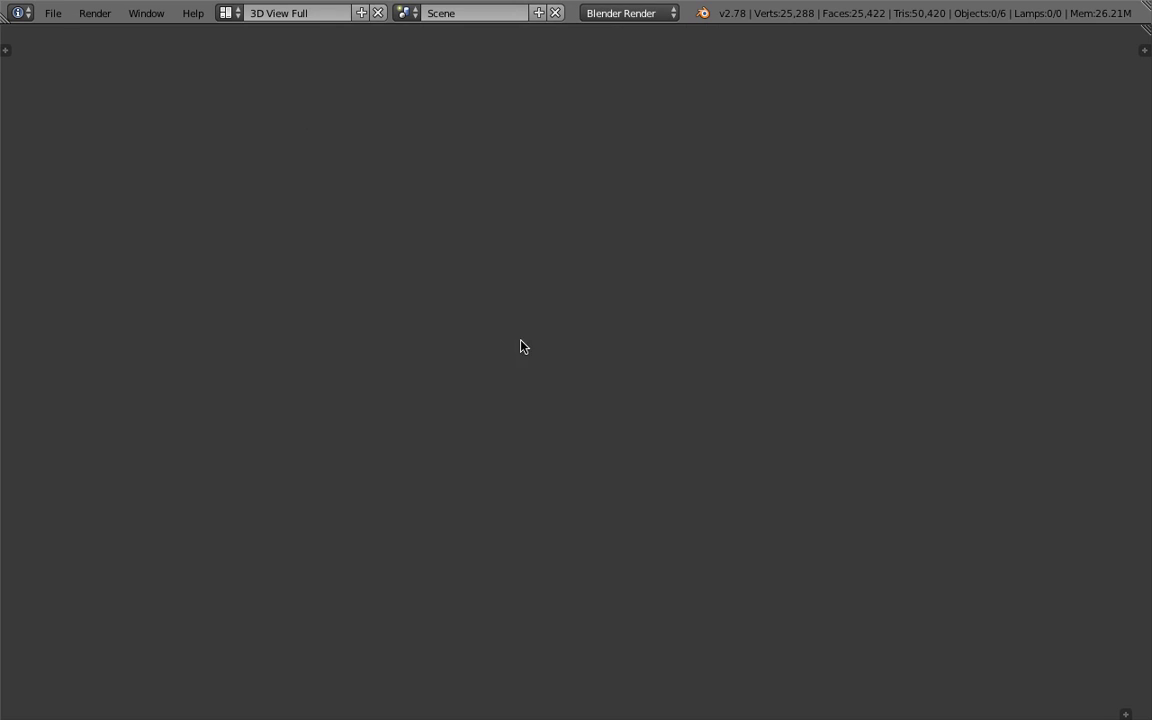
{"action": "scroll", "coordinate": [512, 342], "scroll_direction": "down", "scroll_amount": 5}
{"action": "middle_click_drag", "start_coordinate": [531, 252], "coordinate": [558, 372], "text": "shift"}
{"action": "mouse_move", "coordinate": [558, 372]}
{"action": "middle_mouse_down"}
{"action": "mouse_move", "coordinate": [547, 372]}
{"action": "mouse_move", "coordinate": [577, 369]}
{"action": "middle_mouse_up"}
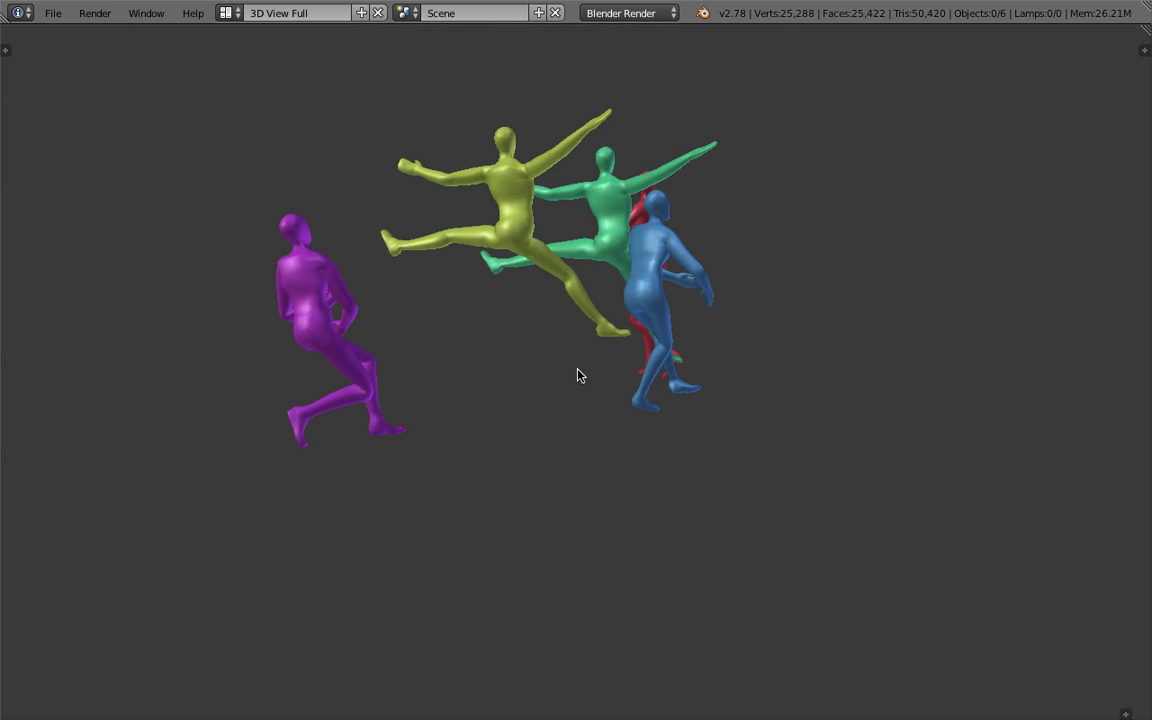
{"action": "key", "text": "alt+a"}
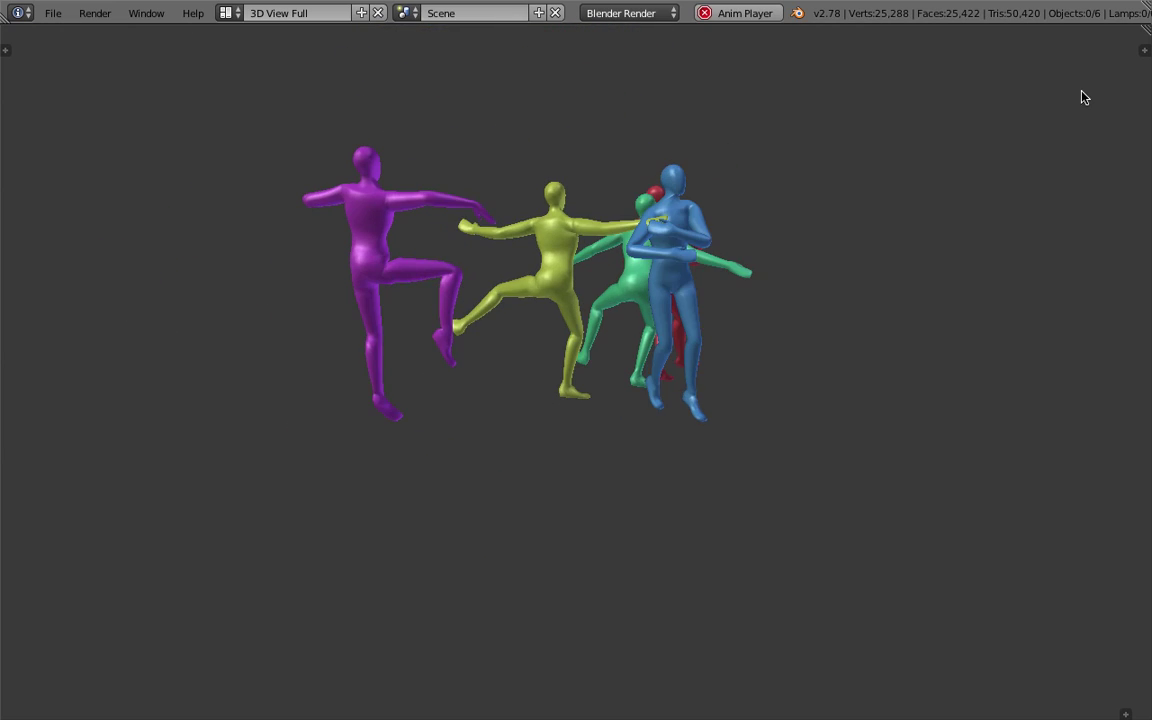
Try Matcap shading on the dancers, turn it off again, and check the viewport's display options.
{"action": "left_click", "coordinate": [1145, 52]}
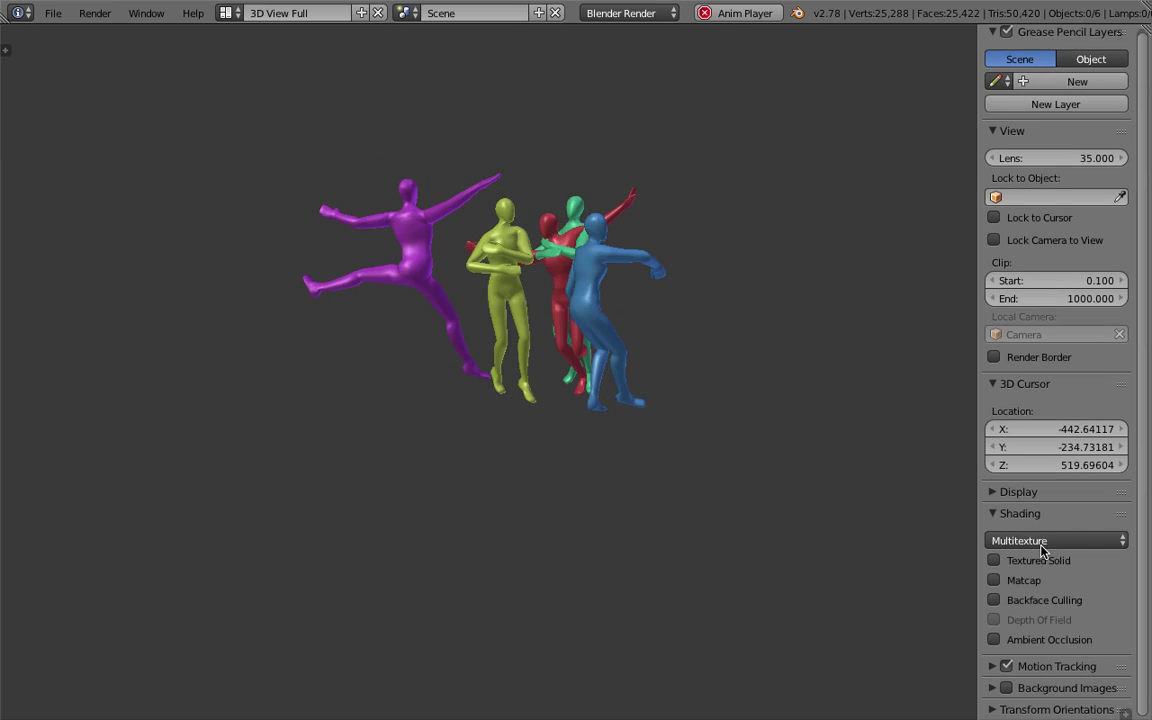
{"action": "left_click", "coordinate": [1030, 580]}
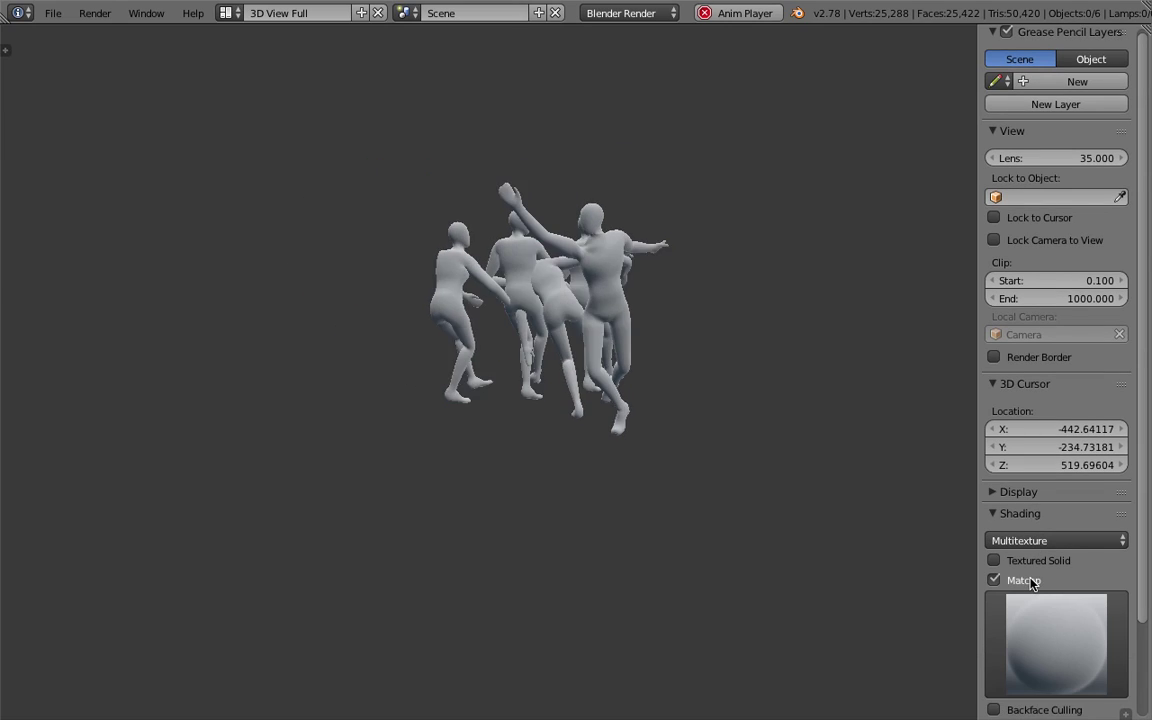
{"action": "left_click", "coordinate": [1030, 580]}
{"action": "left_click", "coordinate": [1000, 492]}
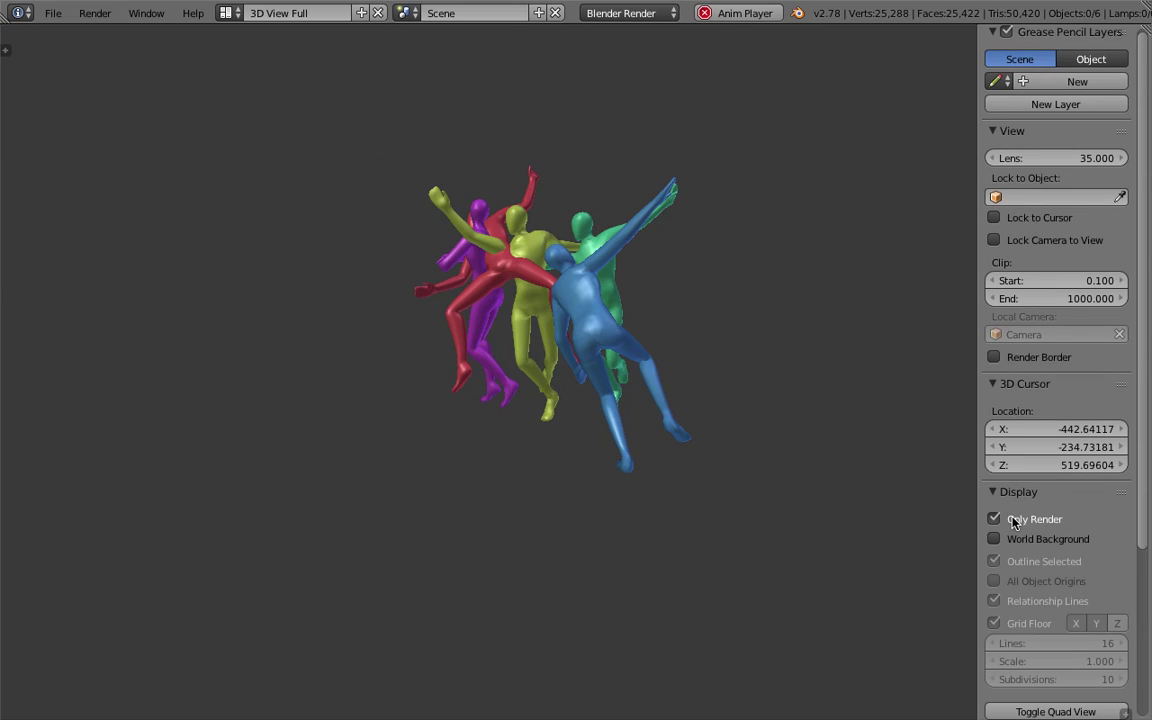
Show the full 3D view's header and set the viewport shading to Texture.
{"action": "left_click", "coordinate": [1127, 713]}
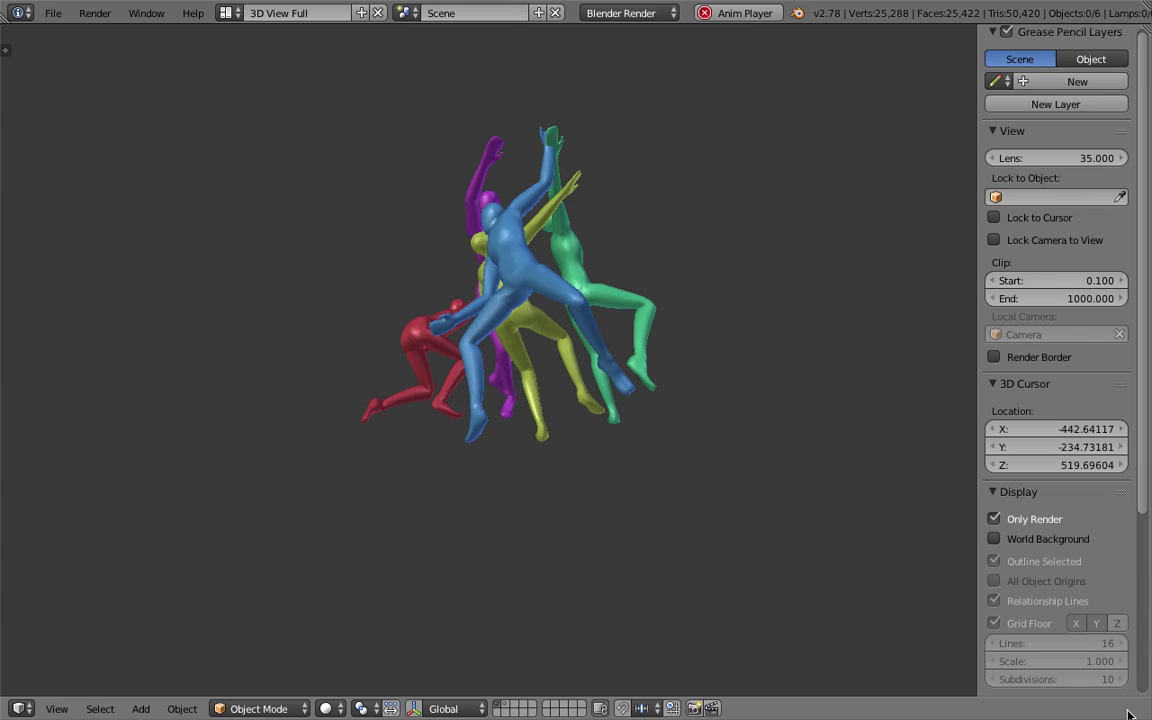
{"action": "left_click", "coordinate": [329, 708]}
{"action": "left_click", "coordinate": [338, 627]}
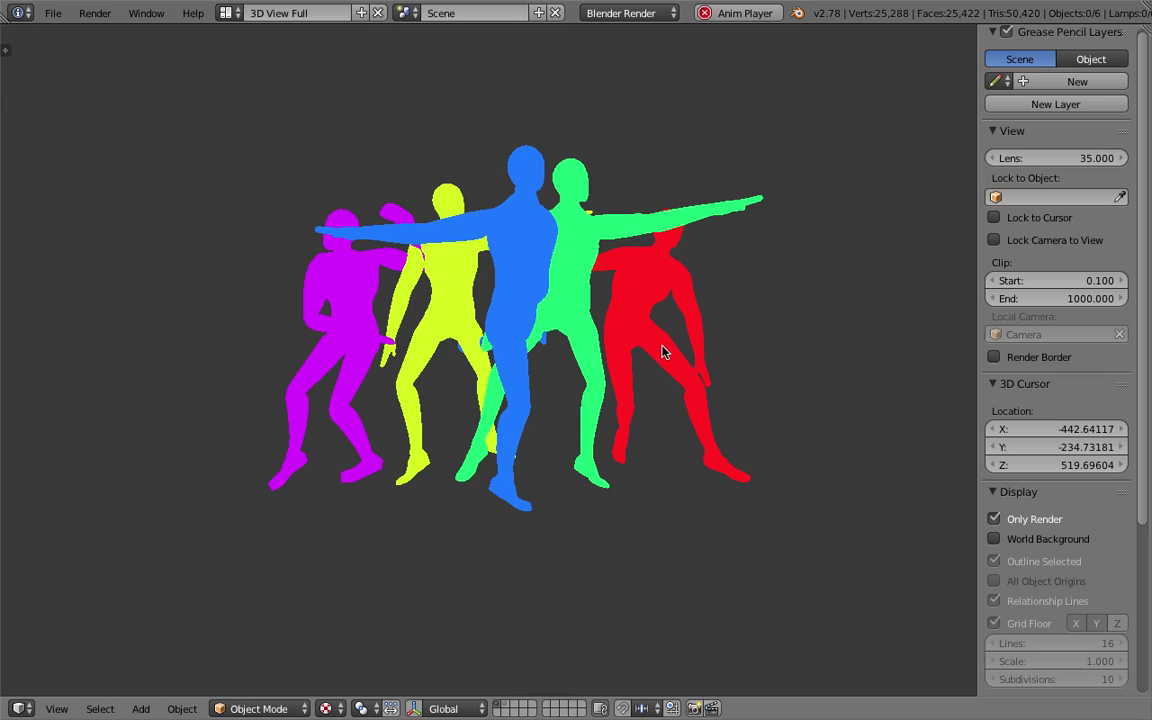
Examine the playing dancers from further away and from different angles in the full 3D view.
{"action": "scroll", "coordinate": [660, 318], "scroll_direction": "down", "scroll_amount": 5}
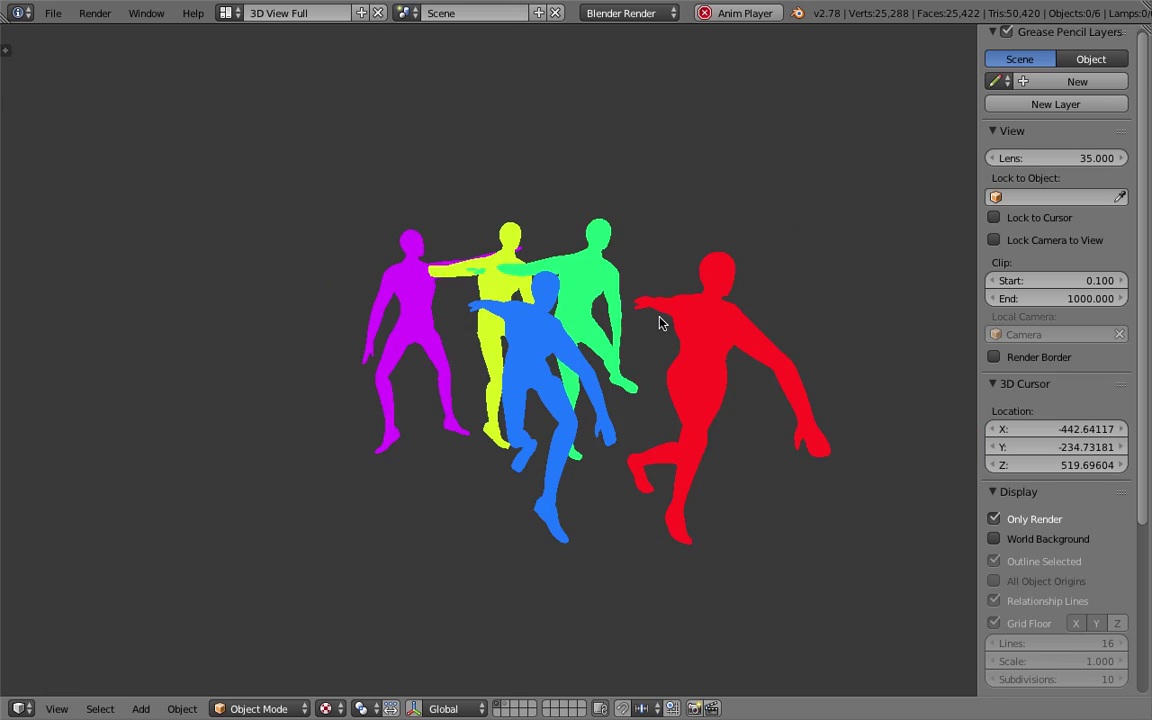
{"action": "middle_click_drag", "start_coordinate": [592, 379], "coordinate": [432, 337]}
{"action": "middle_click_drag", "start_coordinate": [535, 339], "coordinate": [453, 367]}
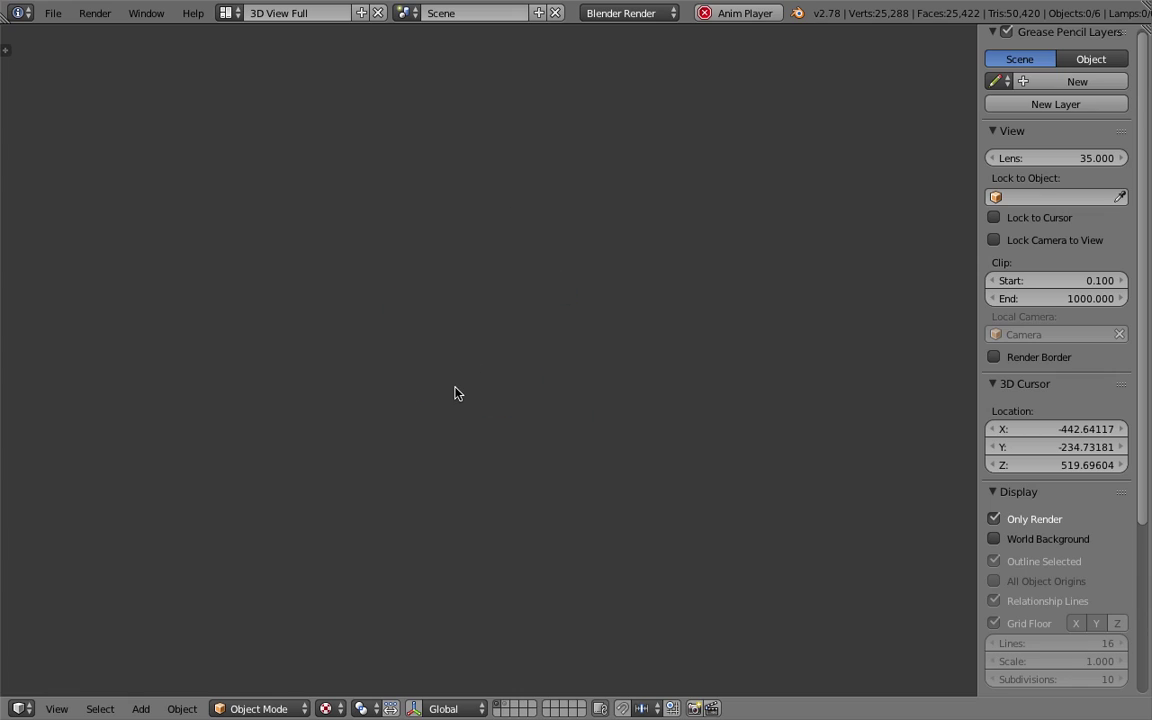
{"action": "middle_click_drag", "start_coordinate": [569, 420], "coordinate": [510, 450]}
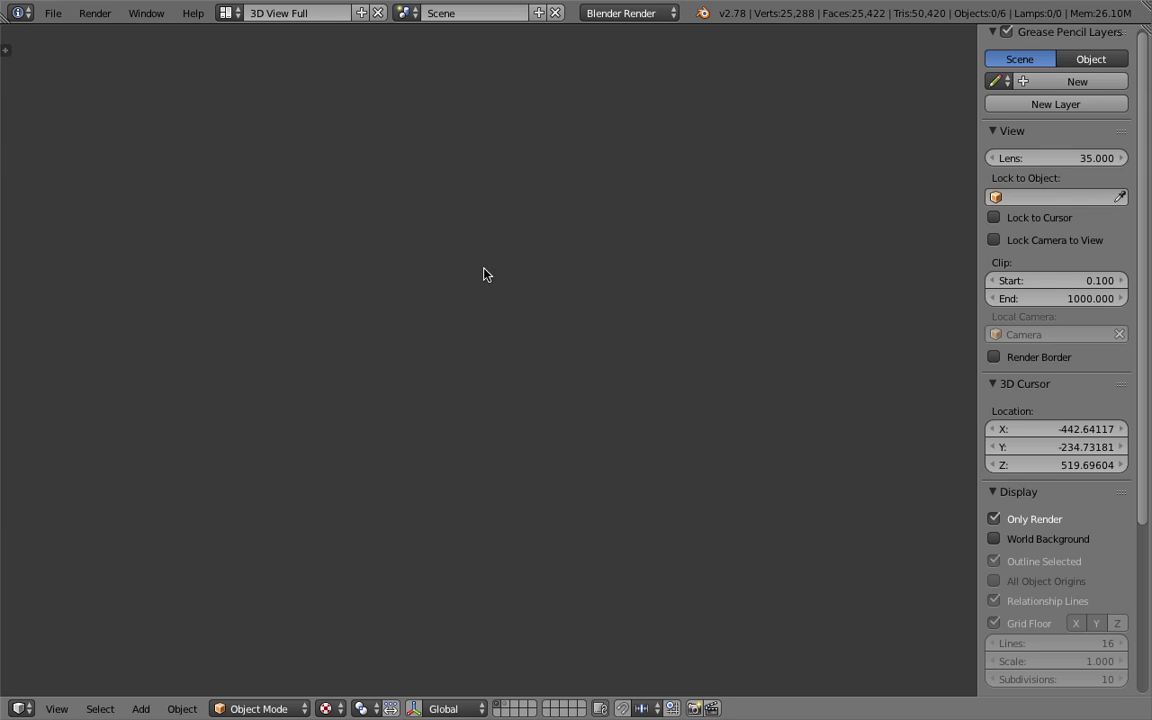
Rewind the animation to the first frame in the Compositing layout, start playback and return to the 3D View Full layout.
{"action": "left_click", "coordinate": [228, 12]}
{"action": "left_click", "coordinate": [257, 78]}
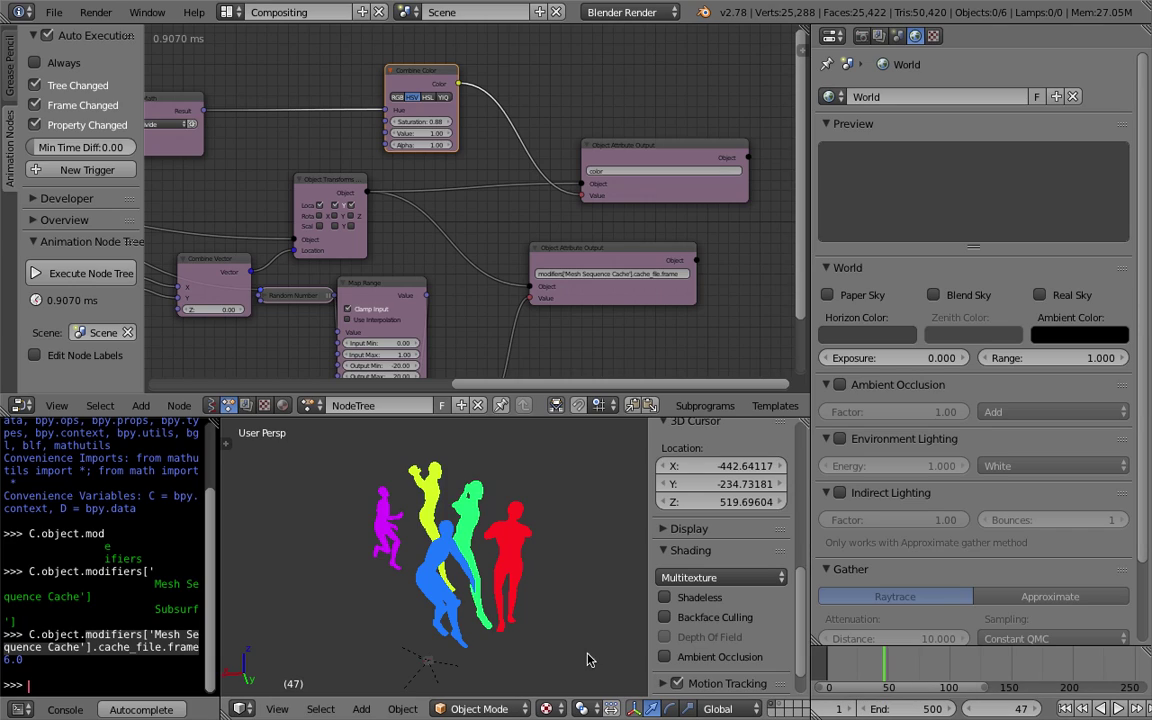
{"action": "left_click", "coordinate": [1063, 708]}
{"action": "key", "text": "alt+a"}
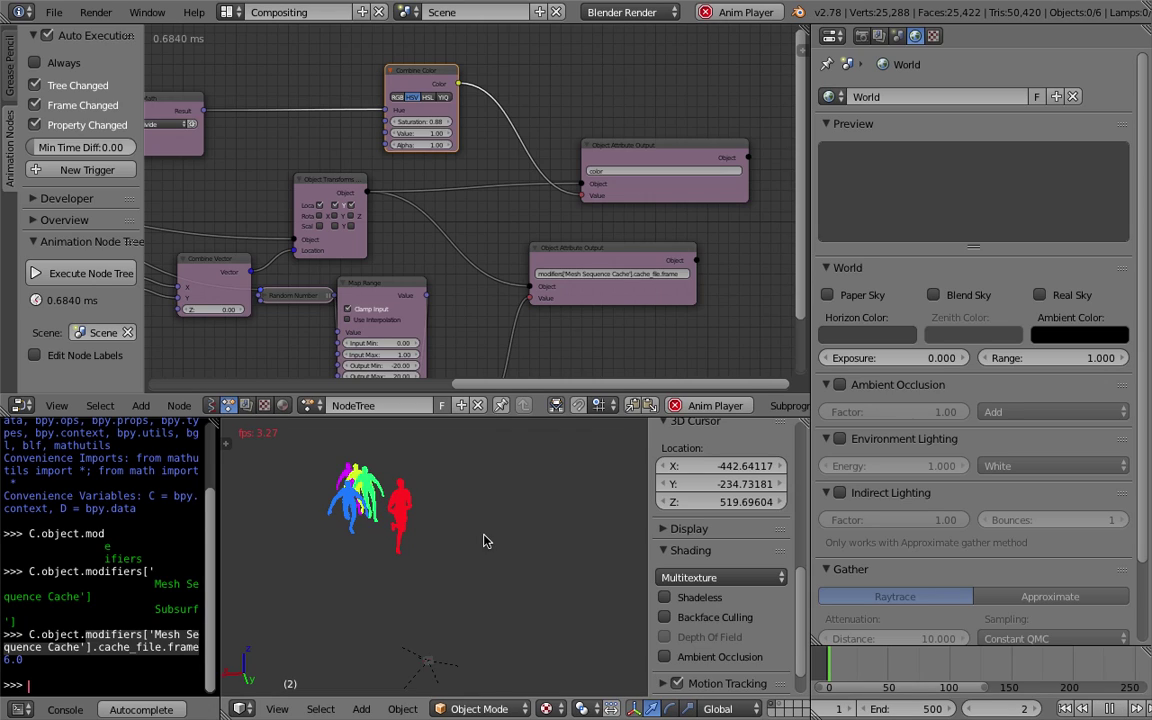
{"action": "left_click", "coordinate": [227, 13]}
{"action": "left_click", "coordinate": [244, 41]}
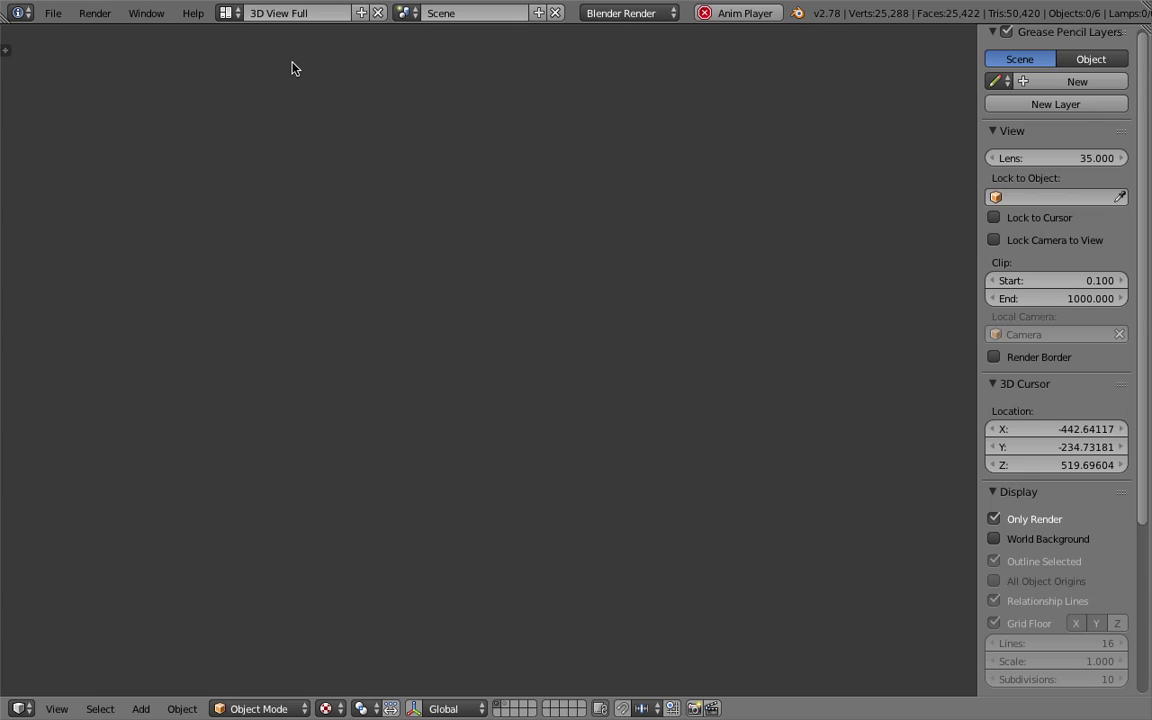
Turn off the Tree Changed auto execution option in the Compositing layout and return to the 3D View Full layout.
{"action": "left_click", "coordinate": [225, 13]}
{"action": "left_click", "coordinate": [244, 74]}
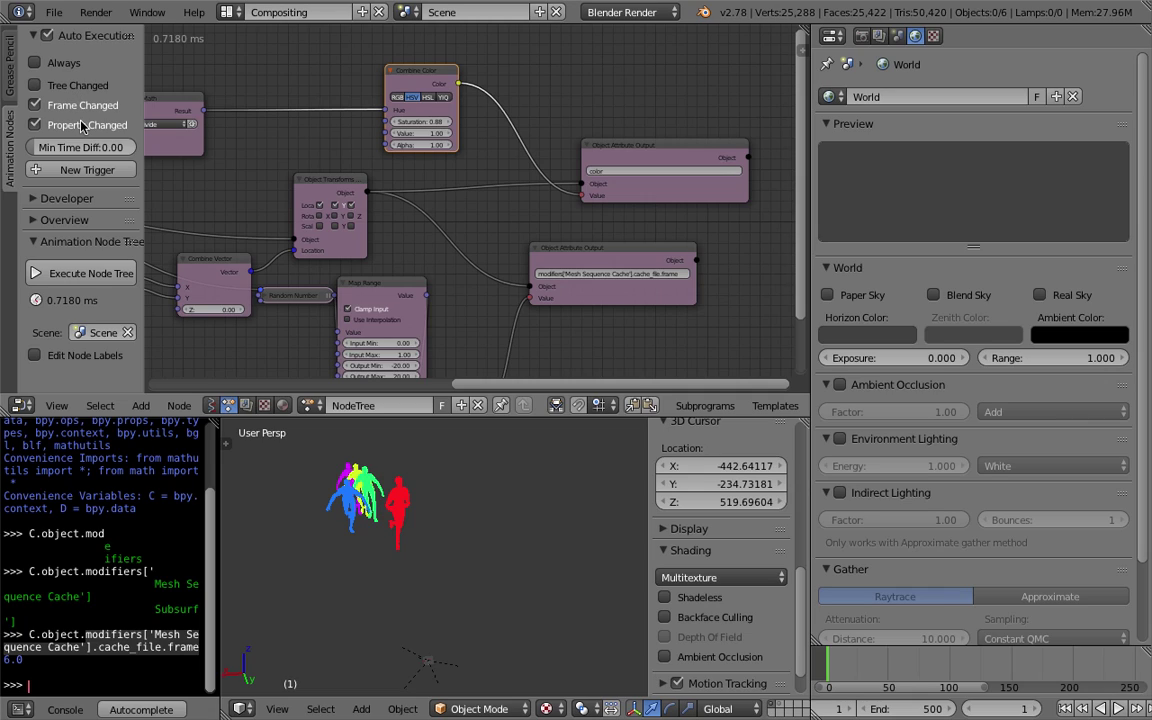
{"action": "left_click", "coordinate": [226, 13]}
{"action": "left_click", "coordinate": [270, 41]}
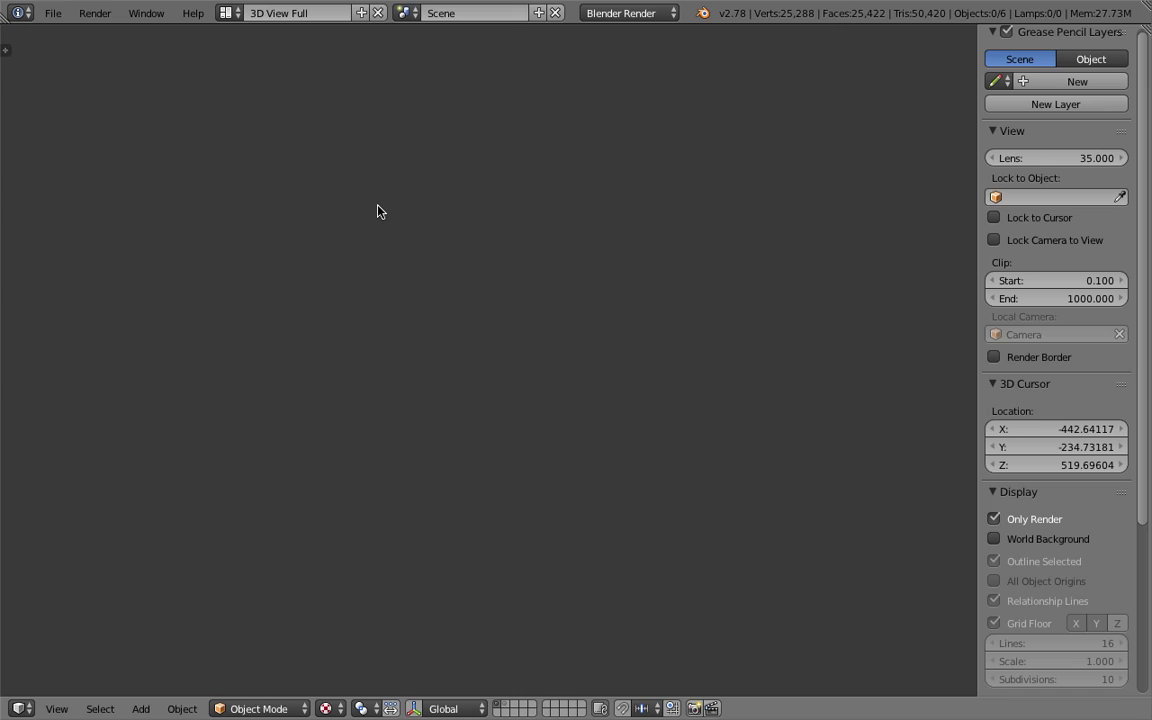
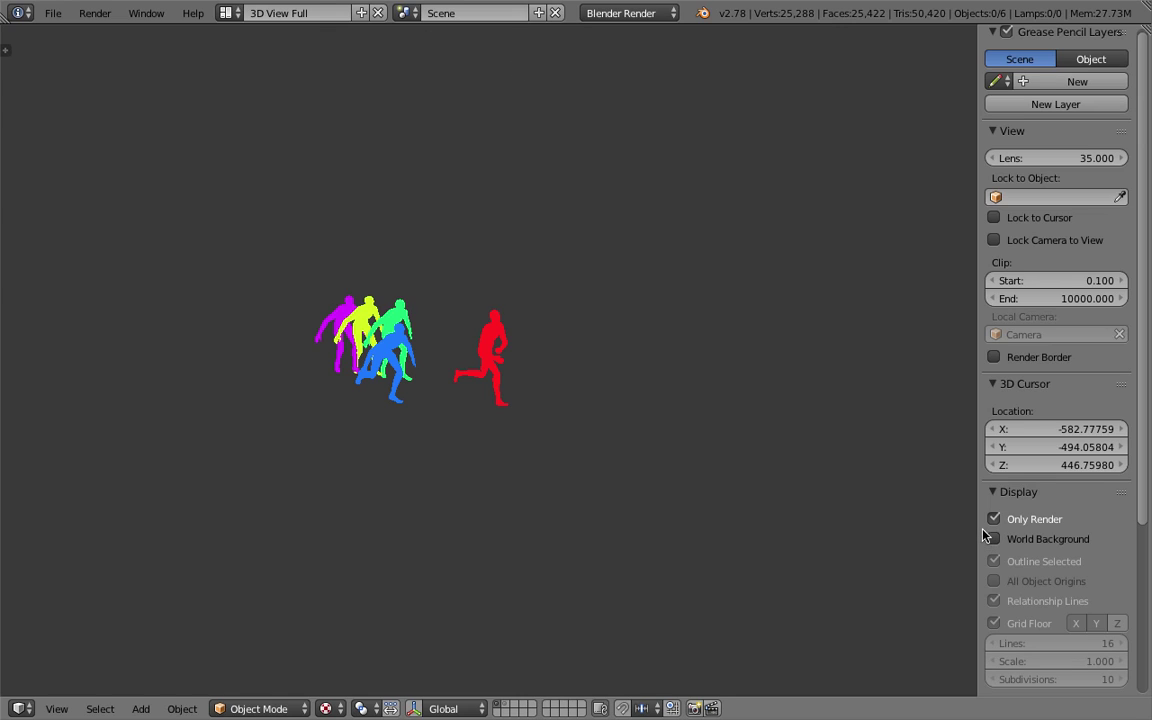
Hide the 3D view's properties region and split off a narrow strip above the view as a Timeline.
{"action": "left_click_drag", "start_coordinate": [979, 525], "coordinate": [1132, 500]}
{"action": "left_click_drag", "start_coordinate": [1145, 25], "coordinate": [1140, 74]}
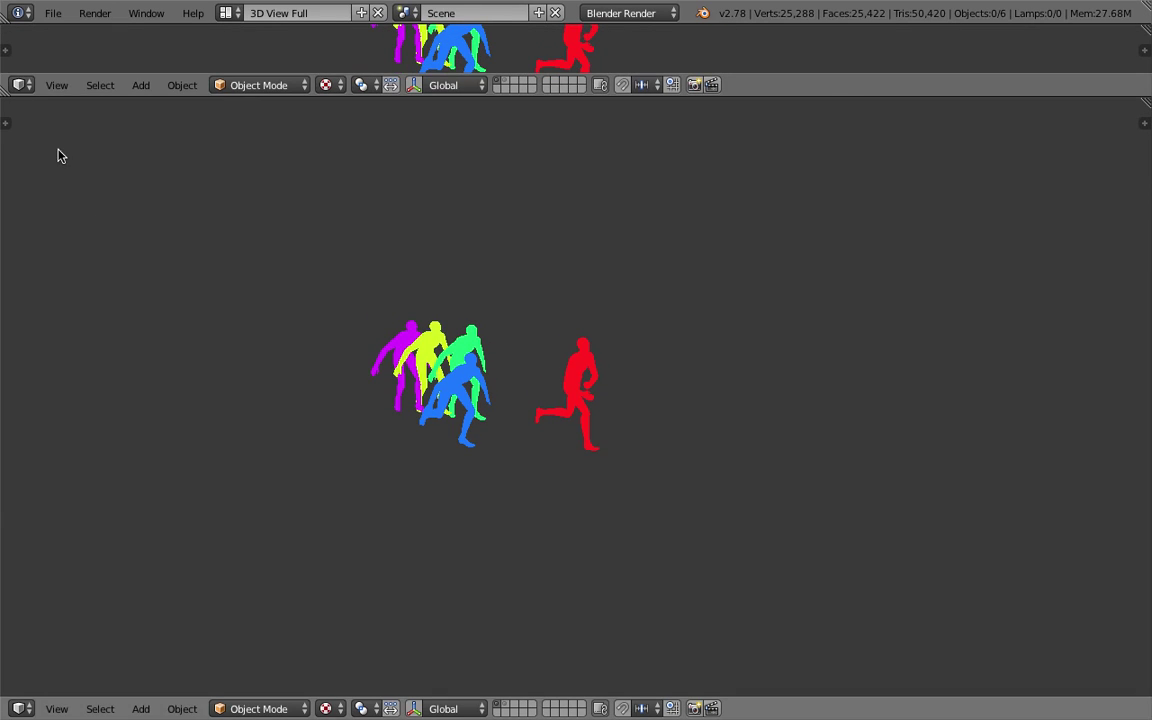
{"action": "left_click", "coordinate": [21, 85]}
{"action": "left_click", "coordinate": [77, 141]}
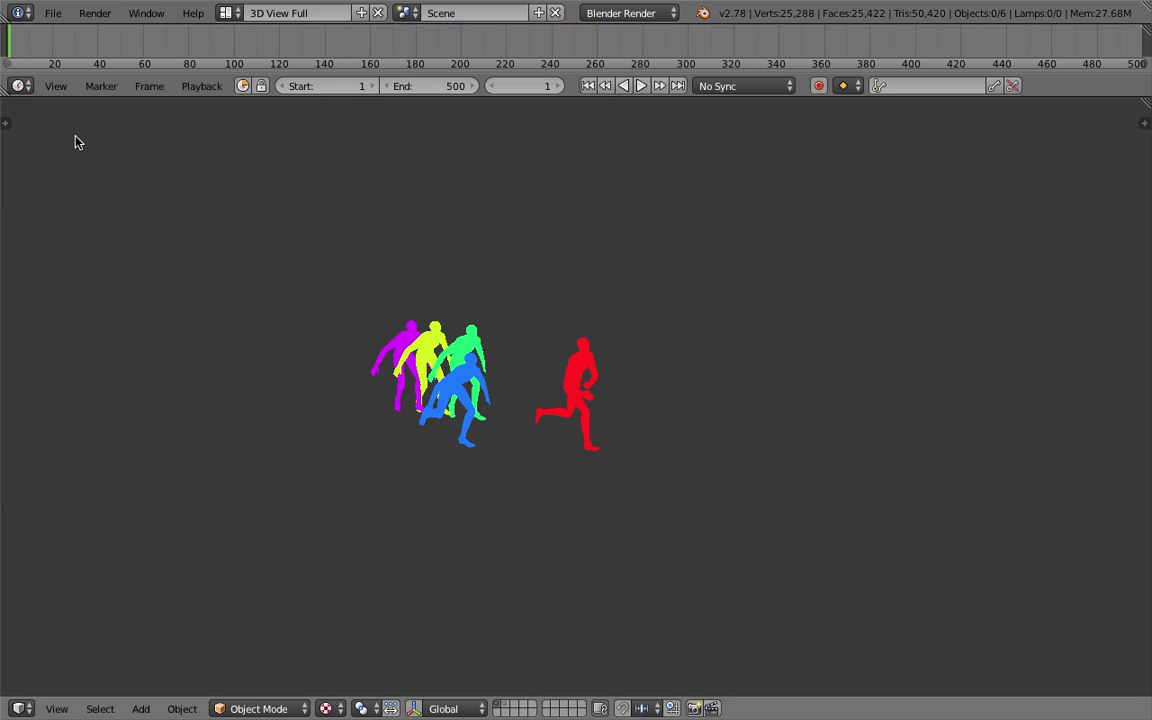
Play the dancers' animation from the new Timeline, stop it and inspect the paused group from several angles.
{"action": "left_click", "coordinate": [641, 86]}
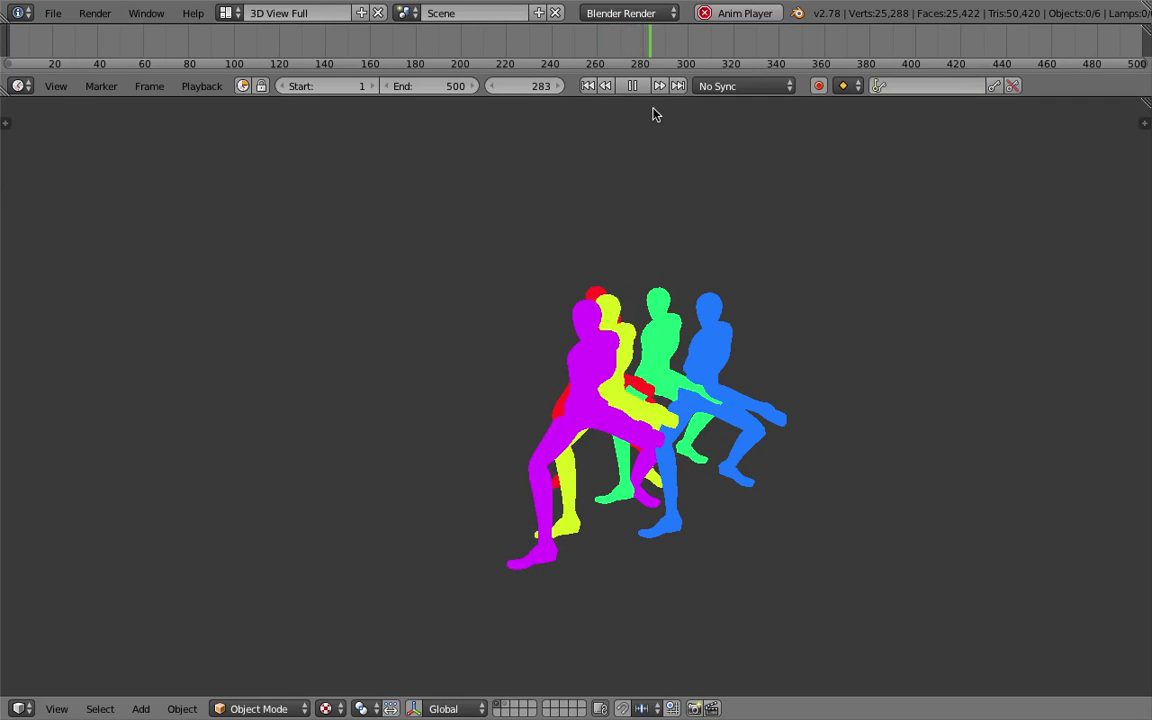
{"action": "key", "text": "alt+a"}
{"action": "middle_click_drag", "start_coordinate": [772, 264], "coordinate": [724, 275]}
{"action": "scroll", "coordinate": [756, 272], "scroll_direction": "down", "scroll_amount": 2}
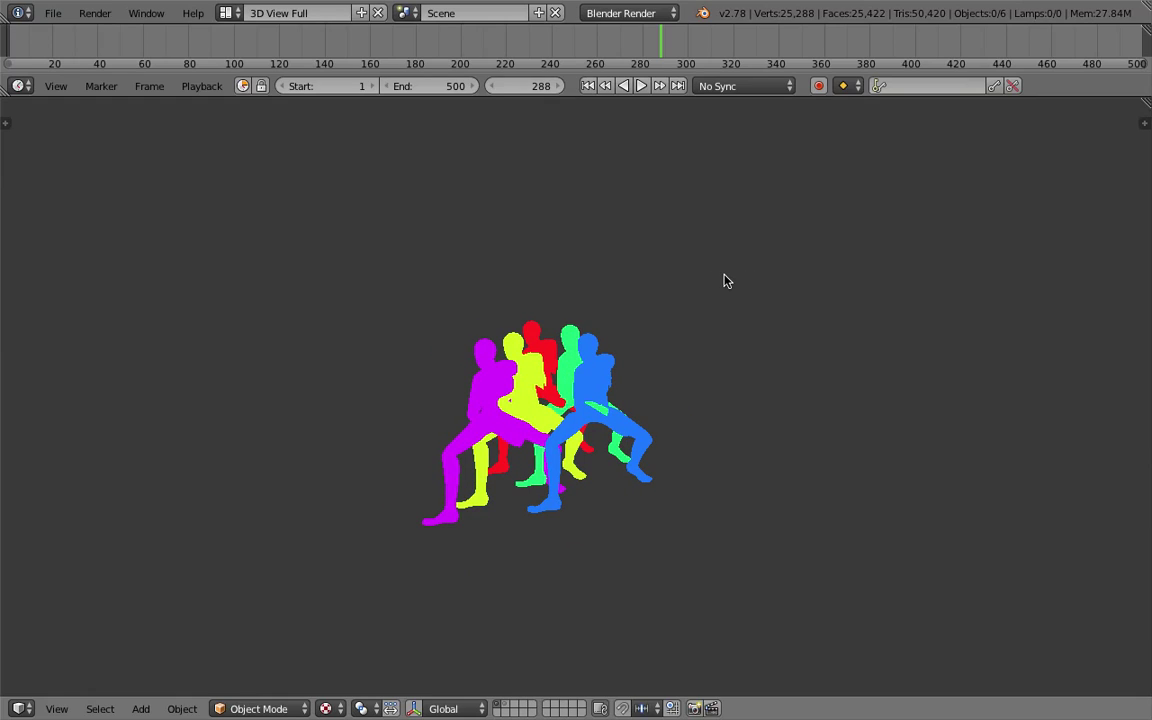
{"action": "scroll", "coordinate": [728, 275], "scroll_direction": "up", "scroll_amount": 4}
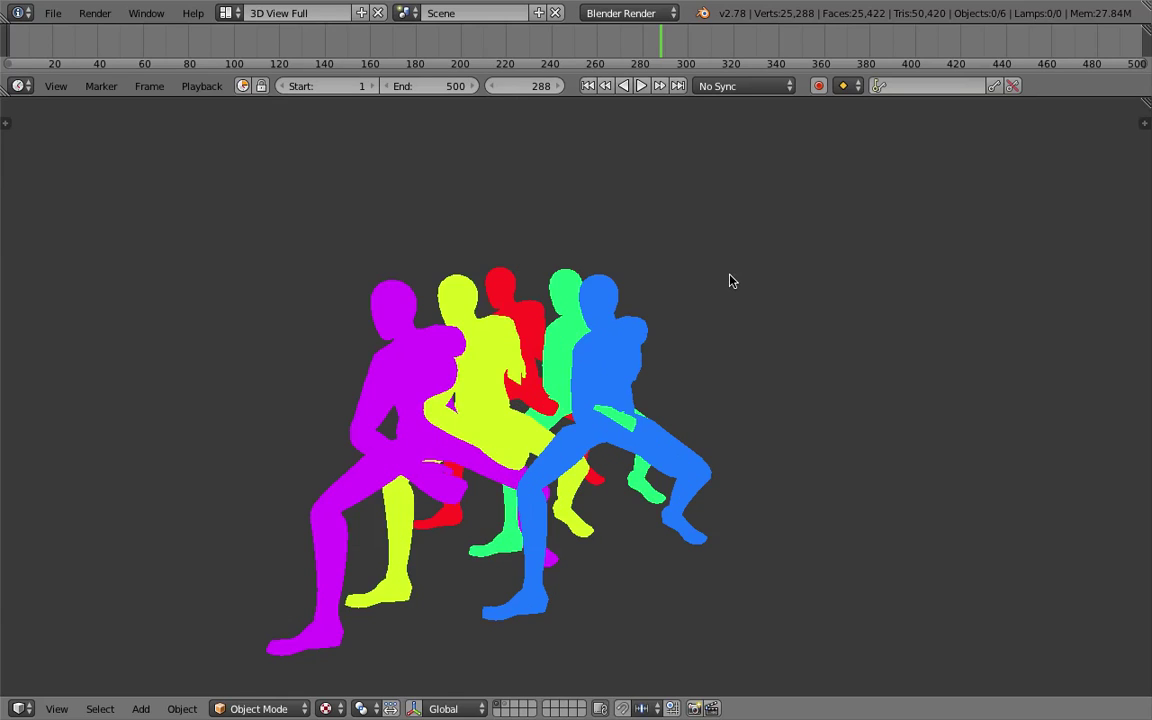
{"action": "middle_click_drag", "start_coordinate": [708, 348], "coordinate": [732, 314]}
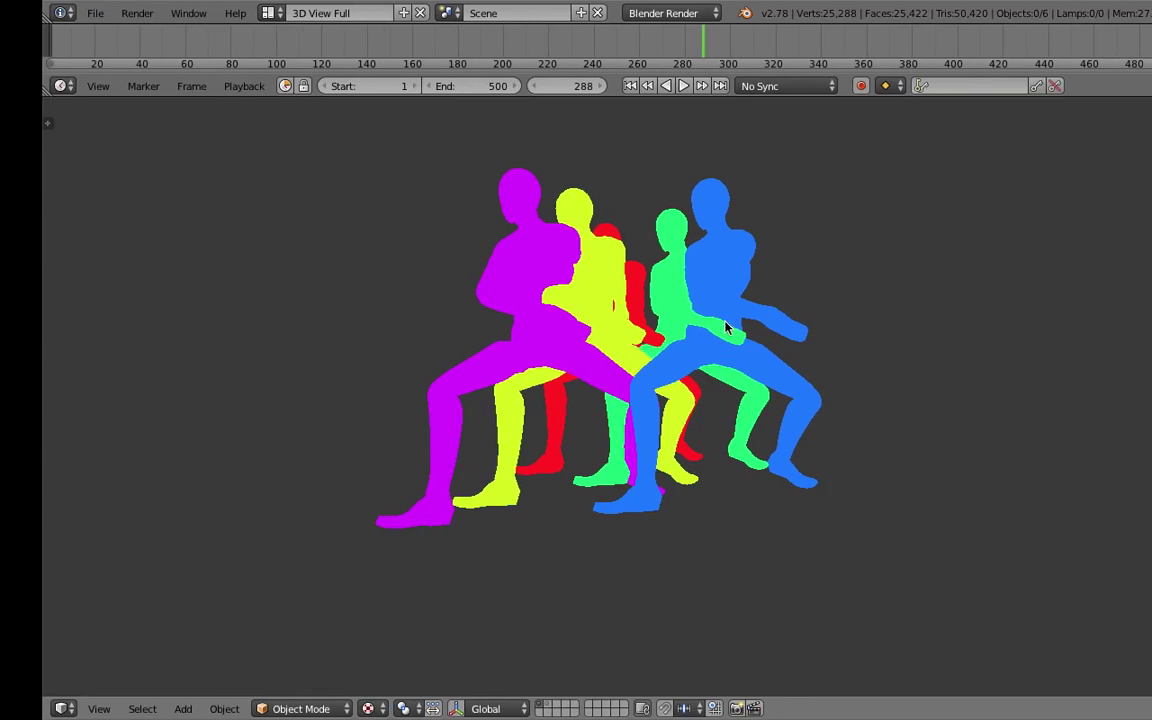